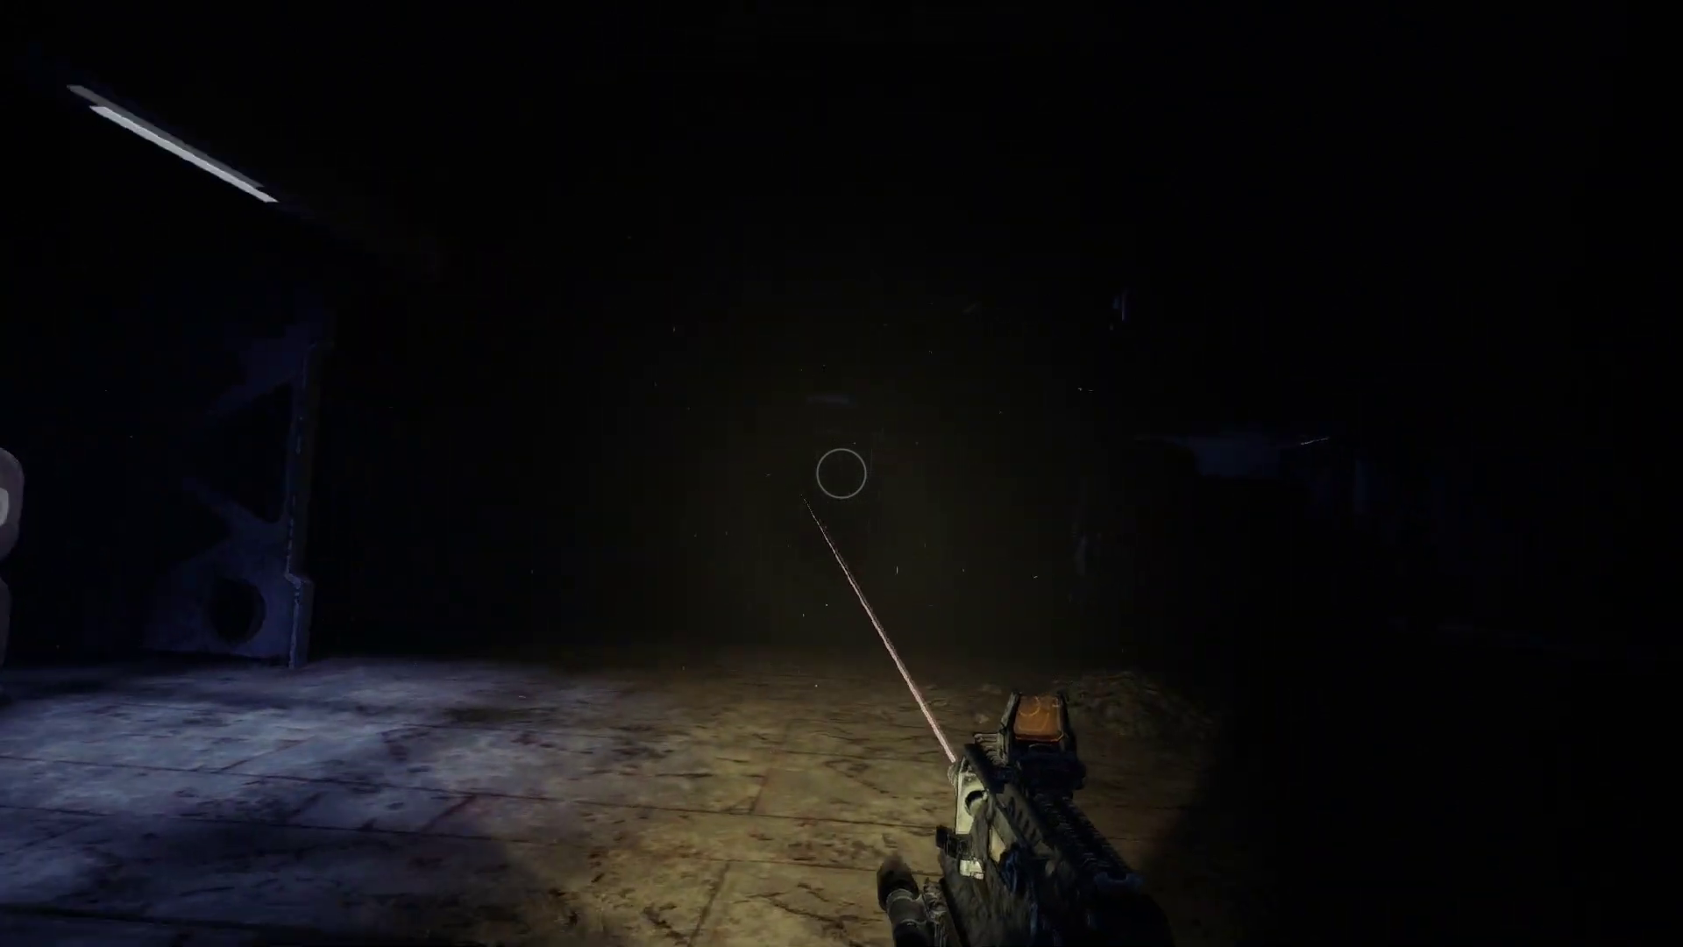
pyautogui.press('w')
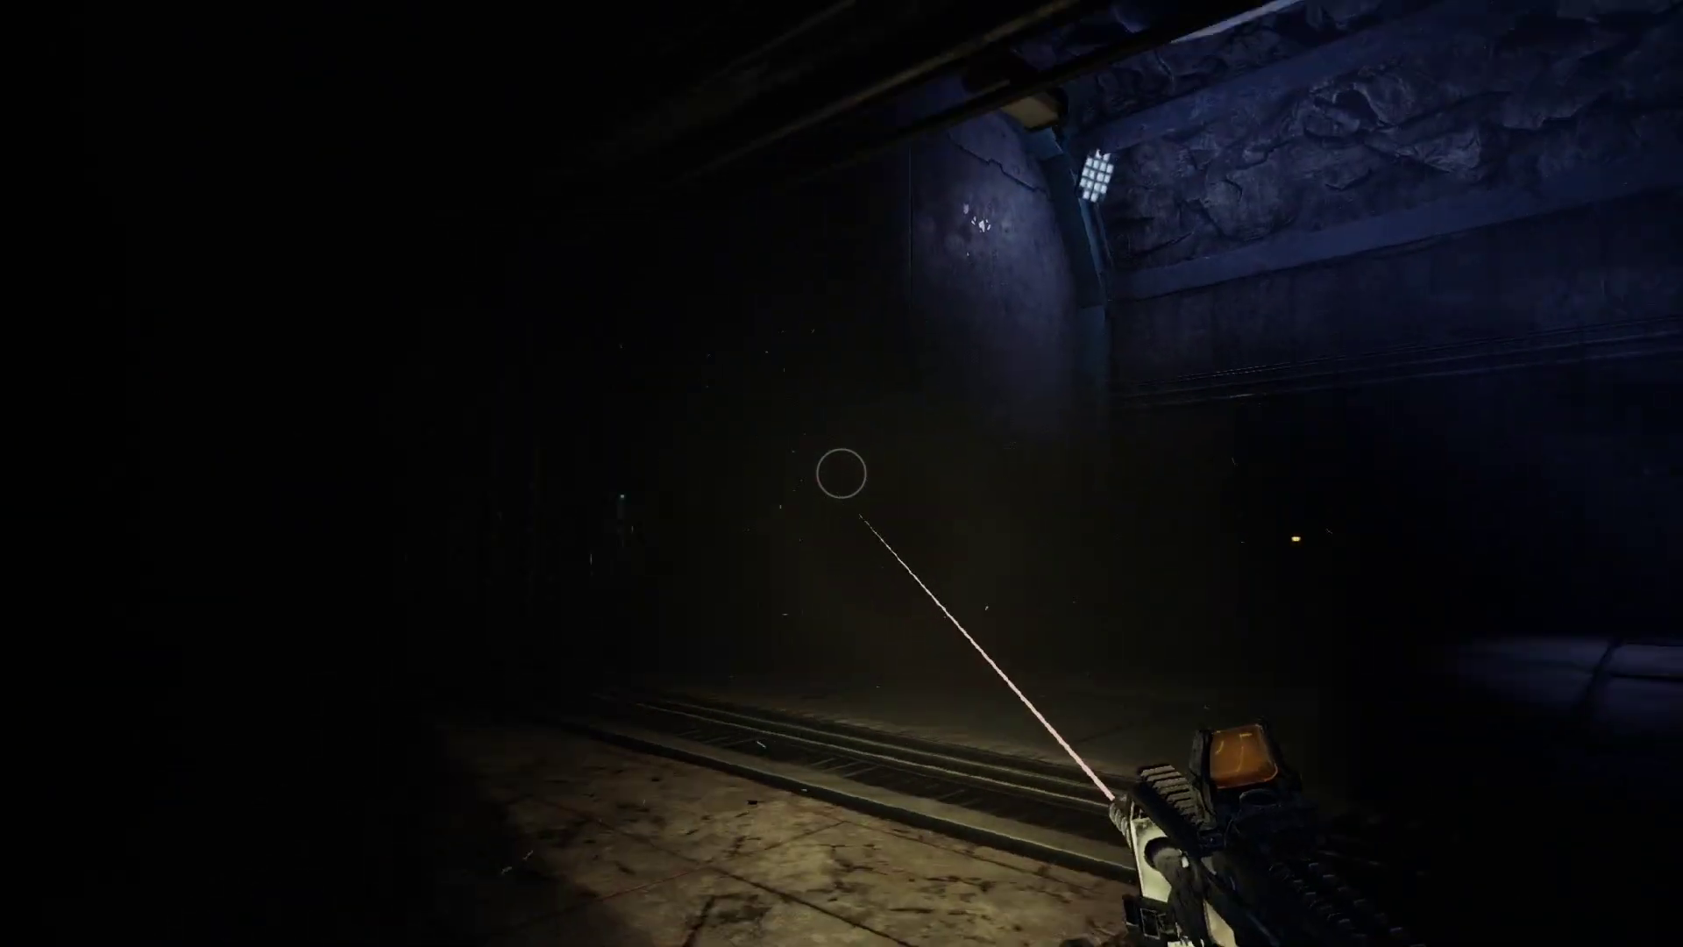
pyautogui.press('w')
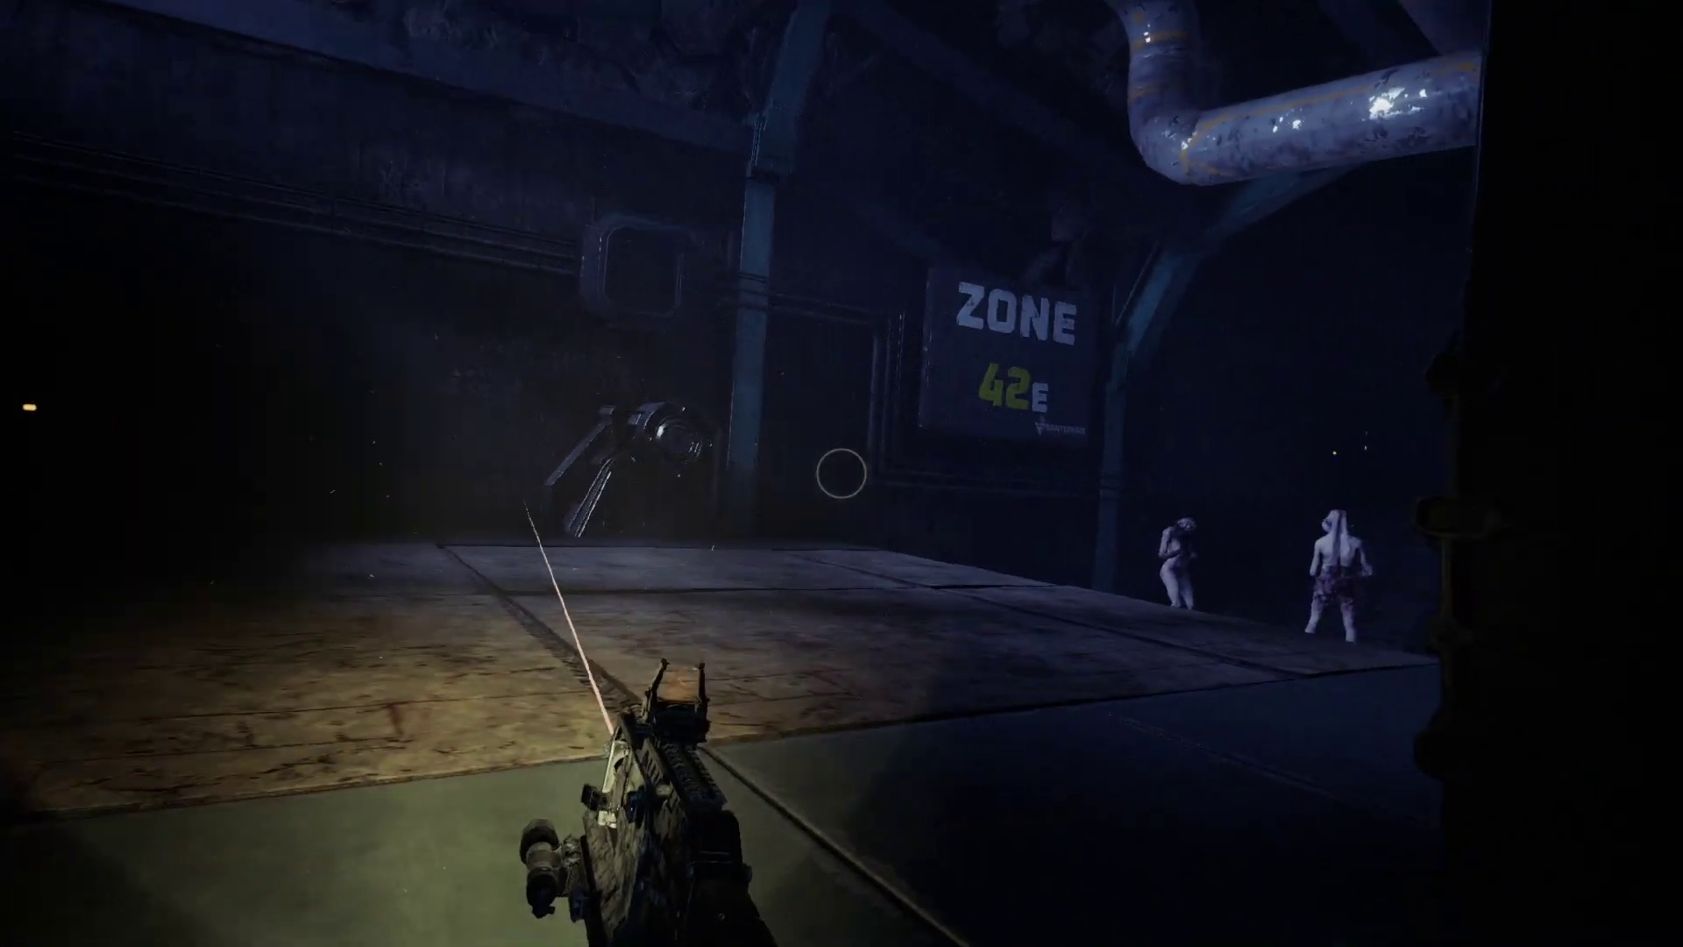
pyautogui.press('a')
pyautogui.press('r')
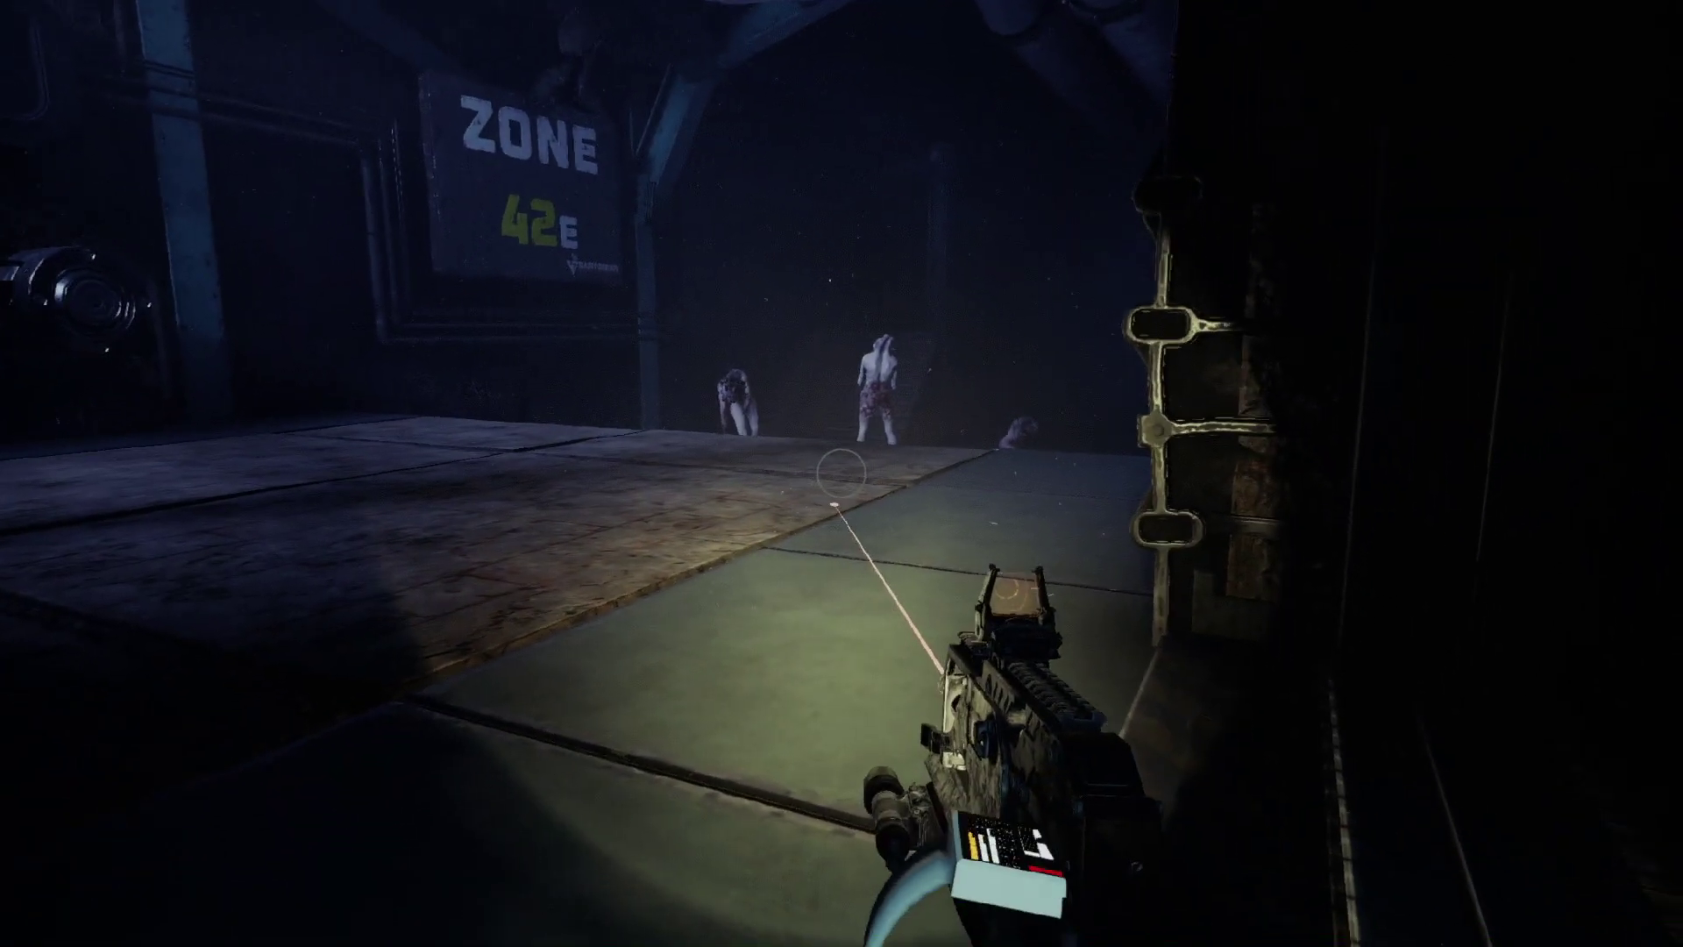
pyautogui.press('w')
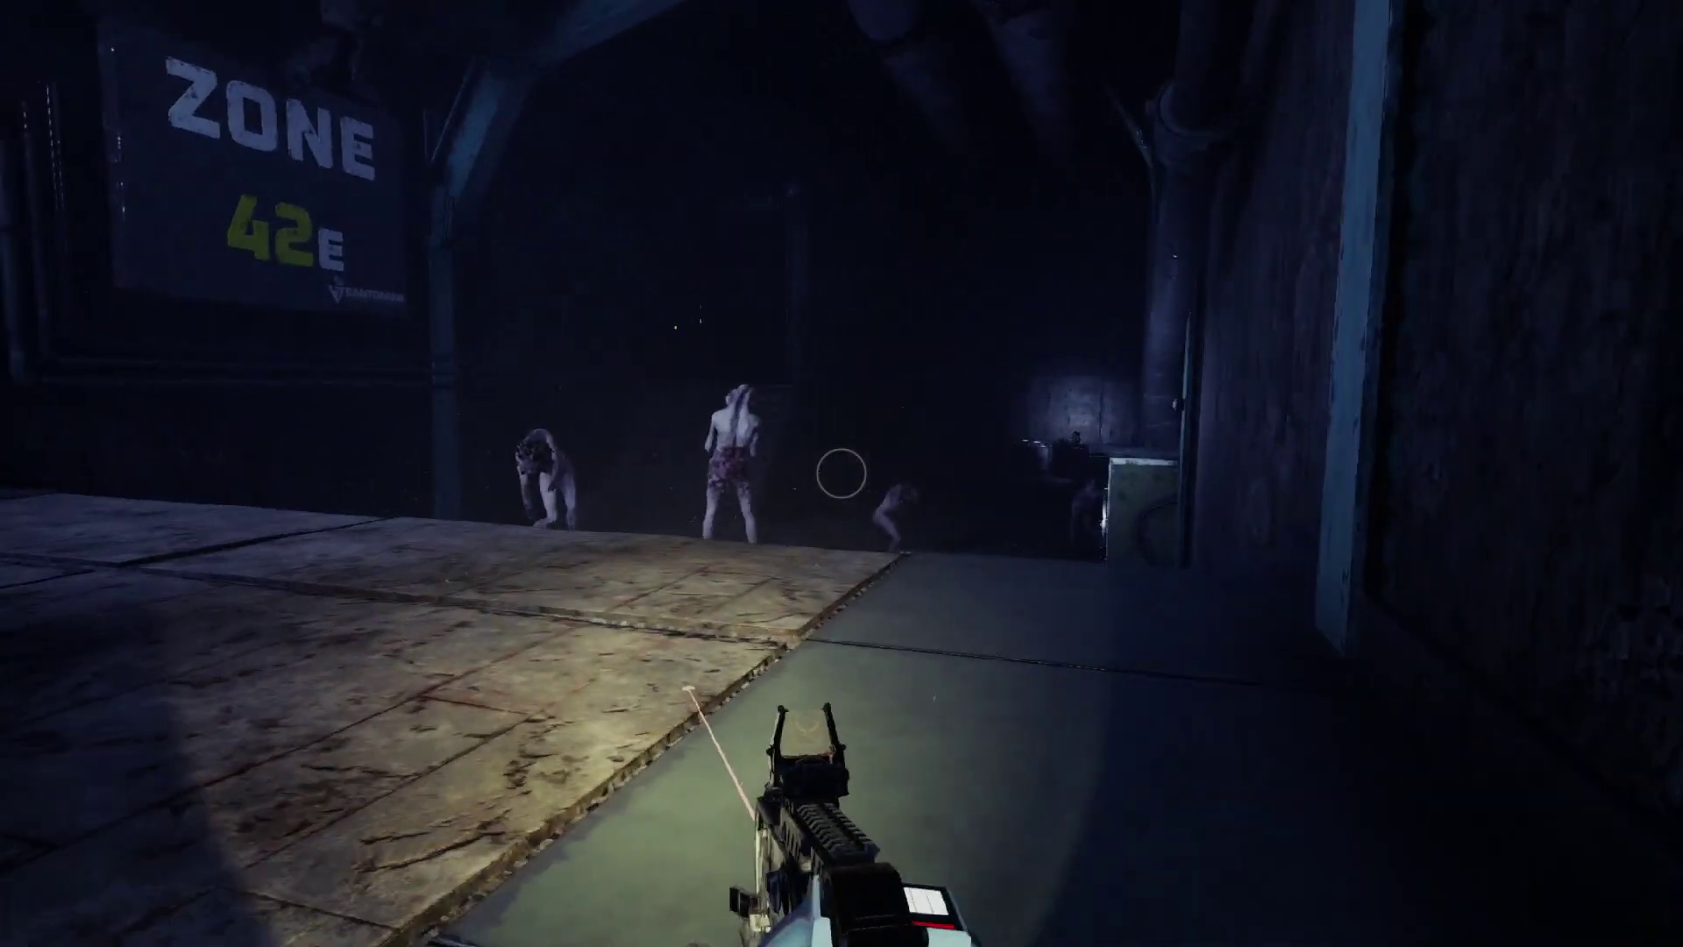
pyautogui.press('w')
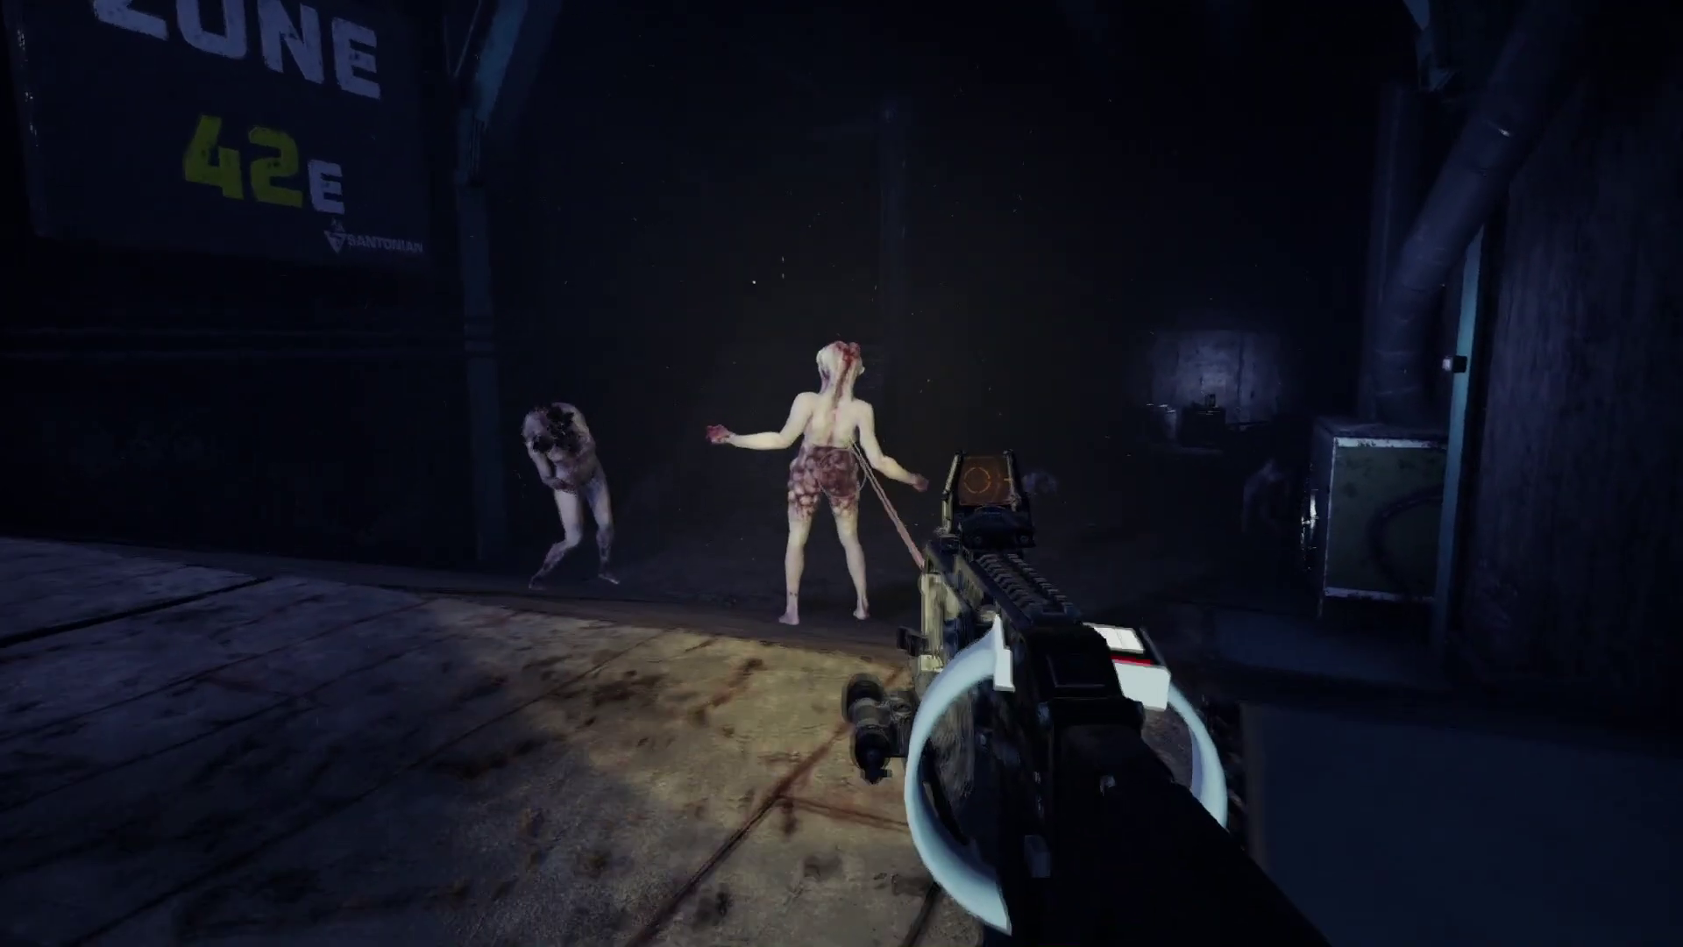
pyautogui.press('s')
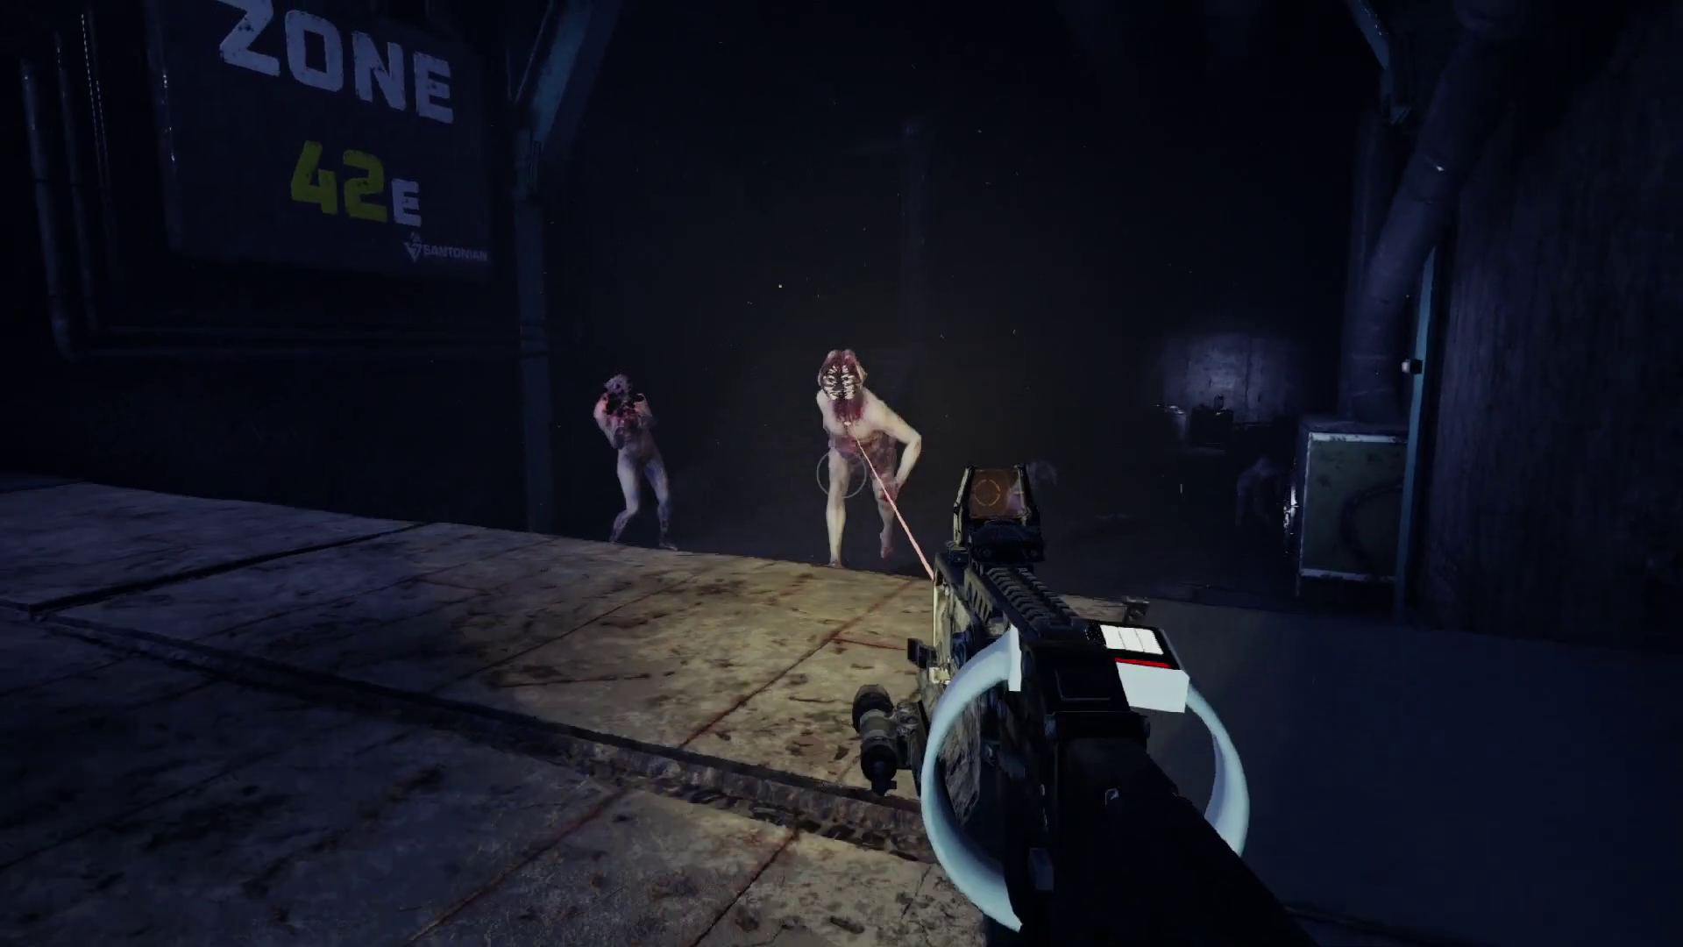
pyautogui.press('s')
pyautogui.click(842, 474)
pyautogui.click(842, 473)
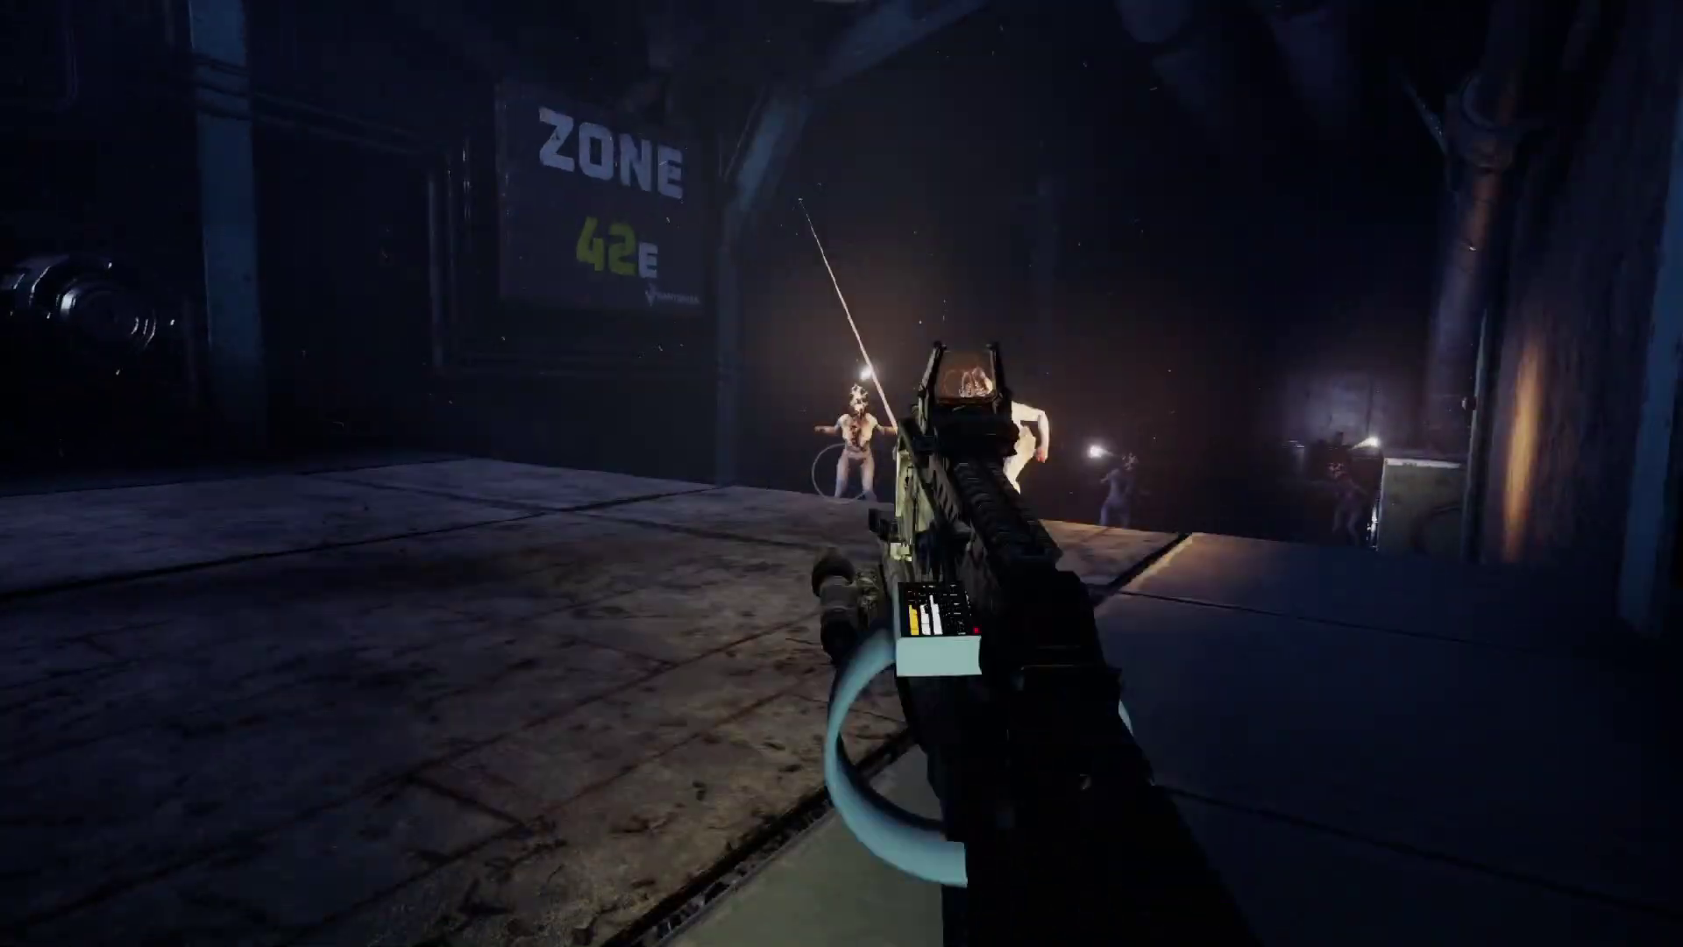
pyautogui.click(842, 473)
pyautogui.click(842, 474)
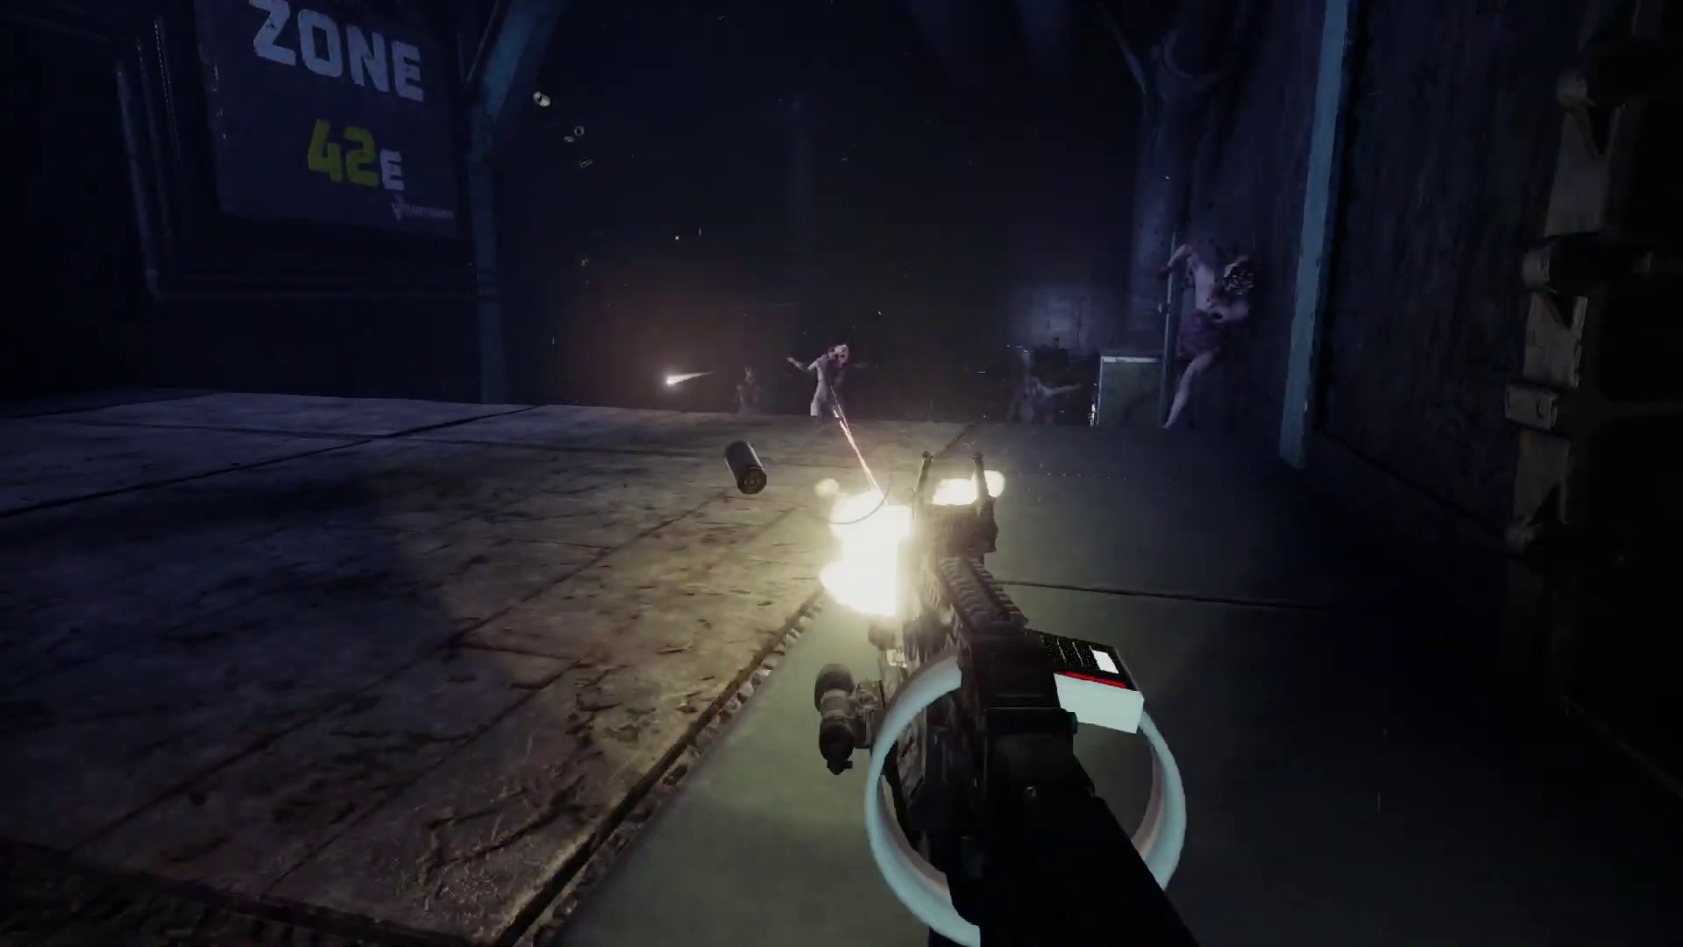
pyautogui.click(841, 473)
pyautogui.press('d')
pyautogui.press('r')
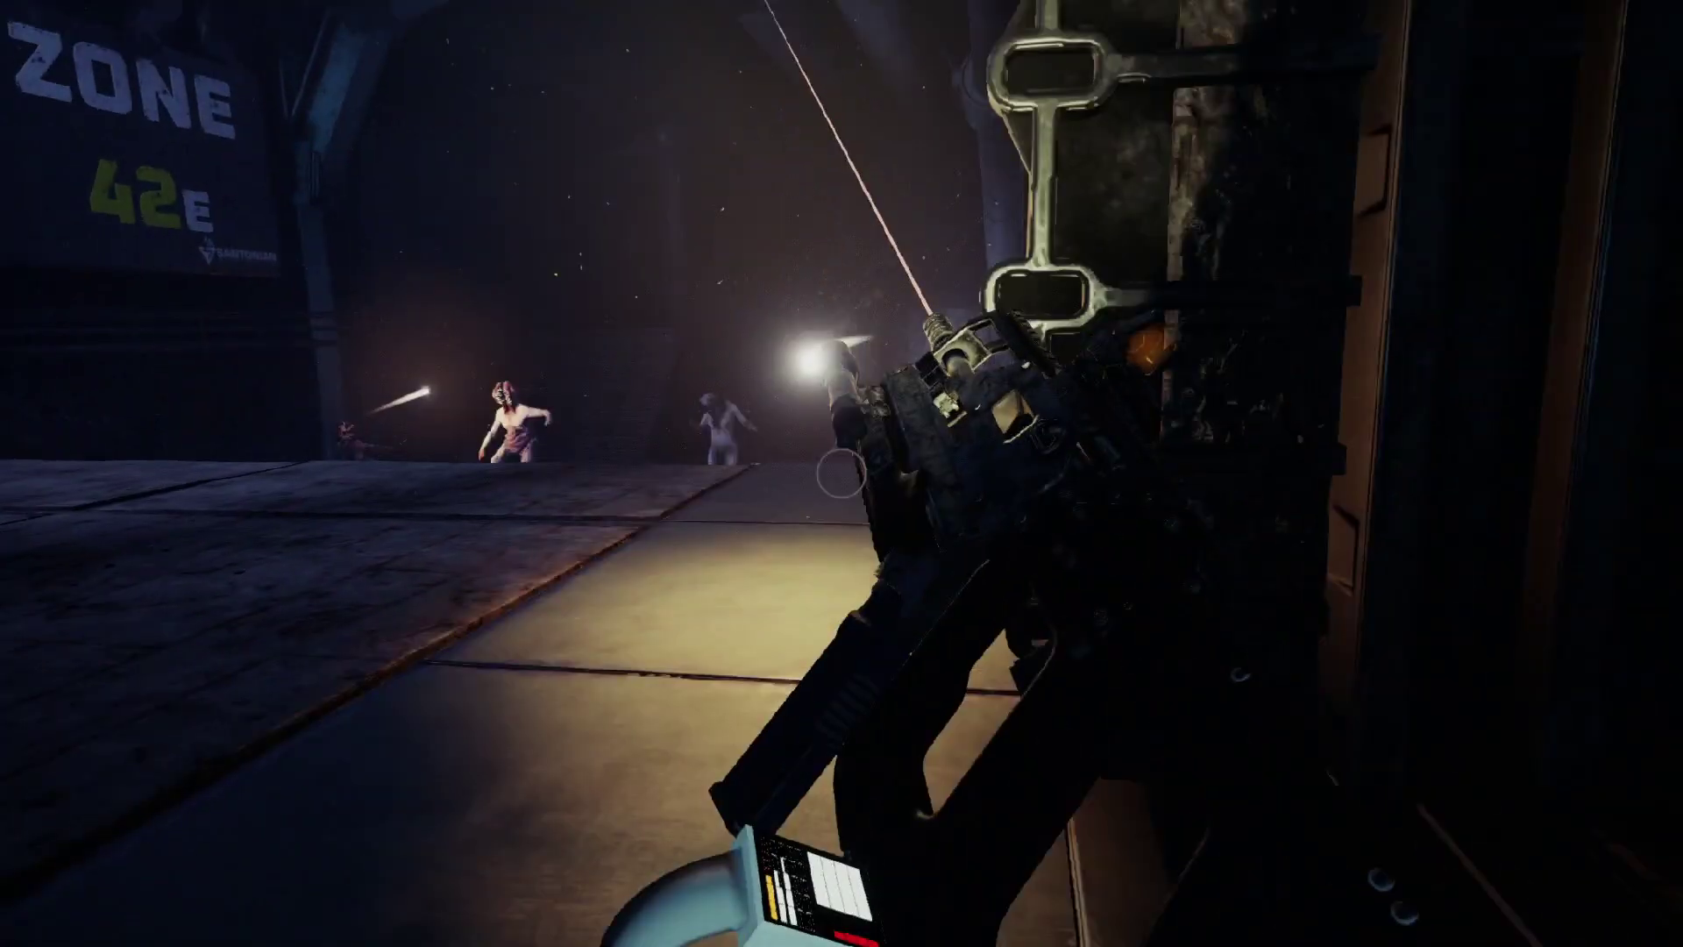
pyautogui.press('d')
pyautogui.press('s')
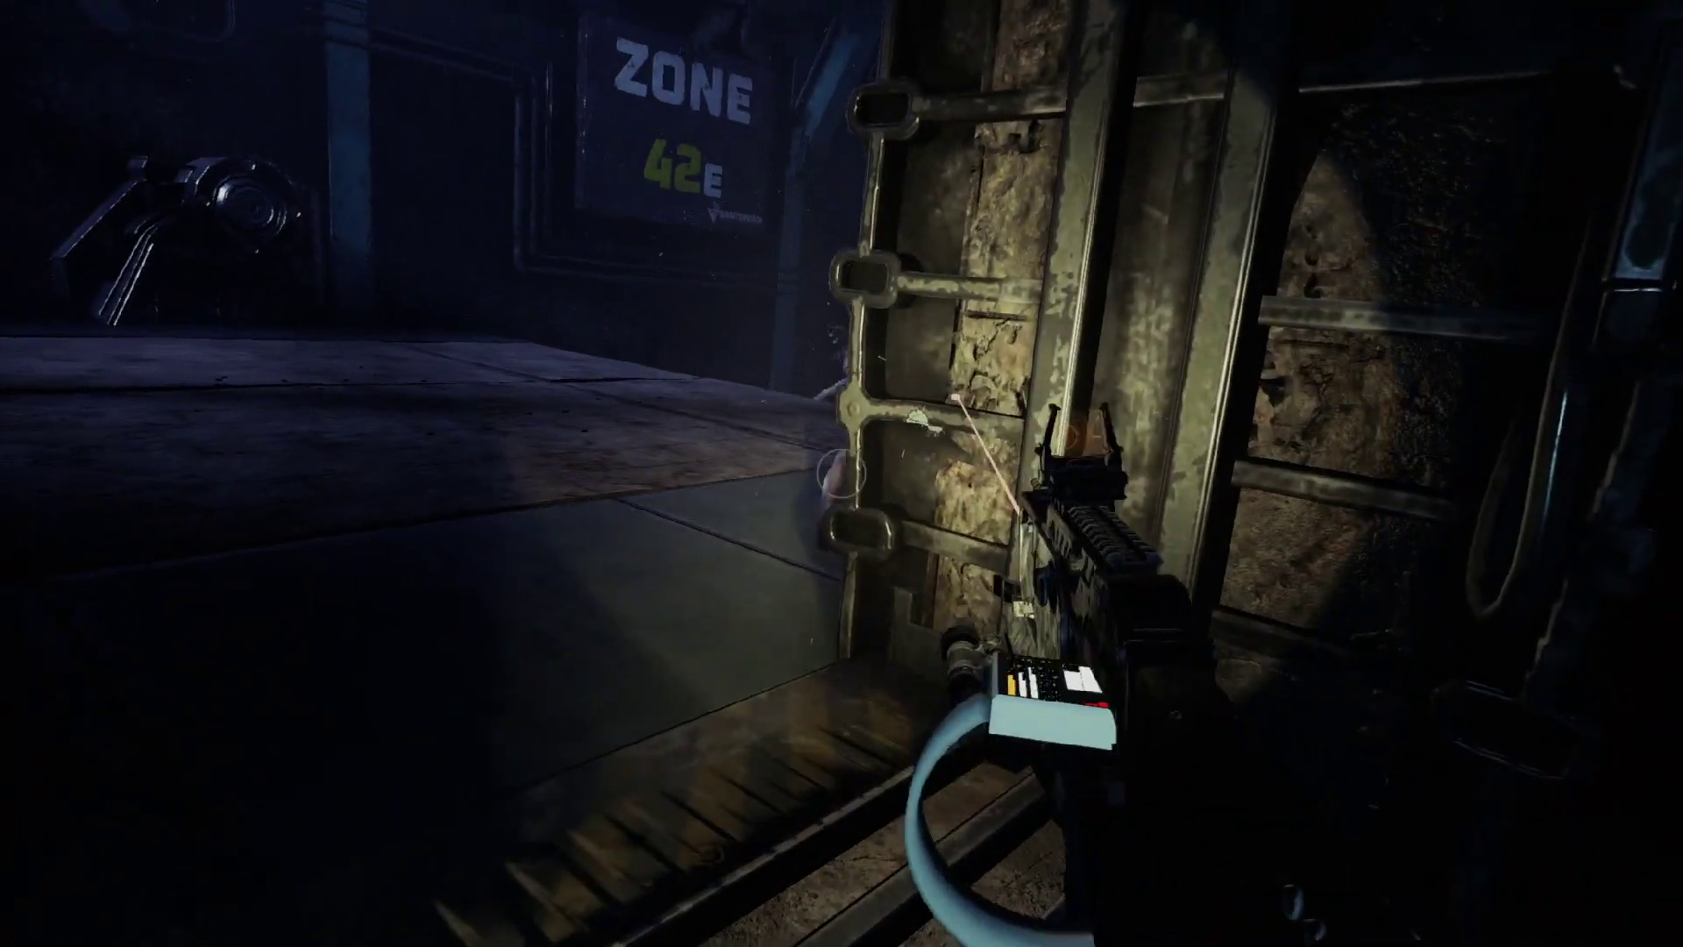
pyautogui.press('s')
pyautogui.click(842, 474)
pyautogui.click(841, 473)
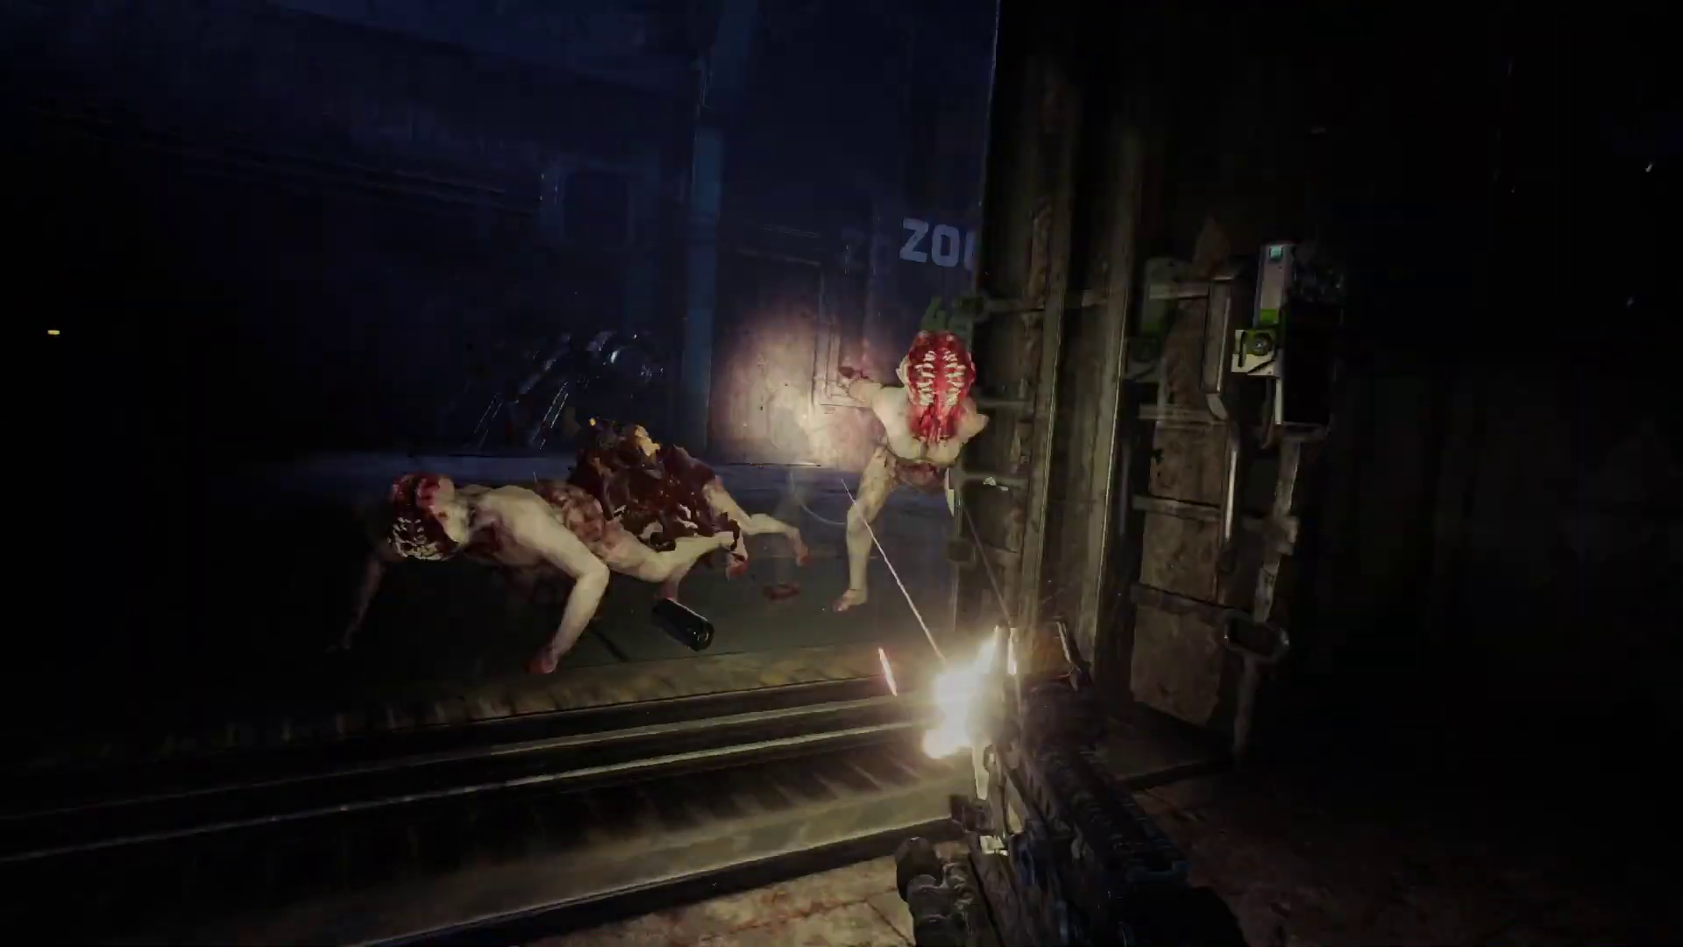
pyautogui.press('s')
pyautogui.click(842, 473)
pyautogui.click(841, 474)
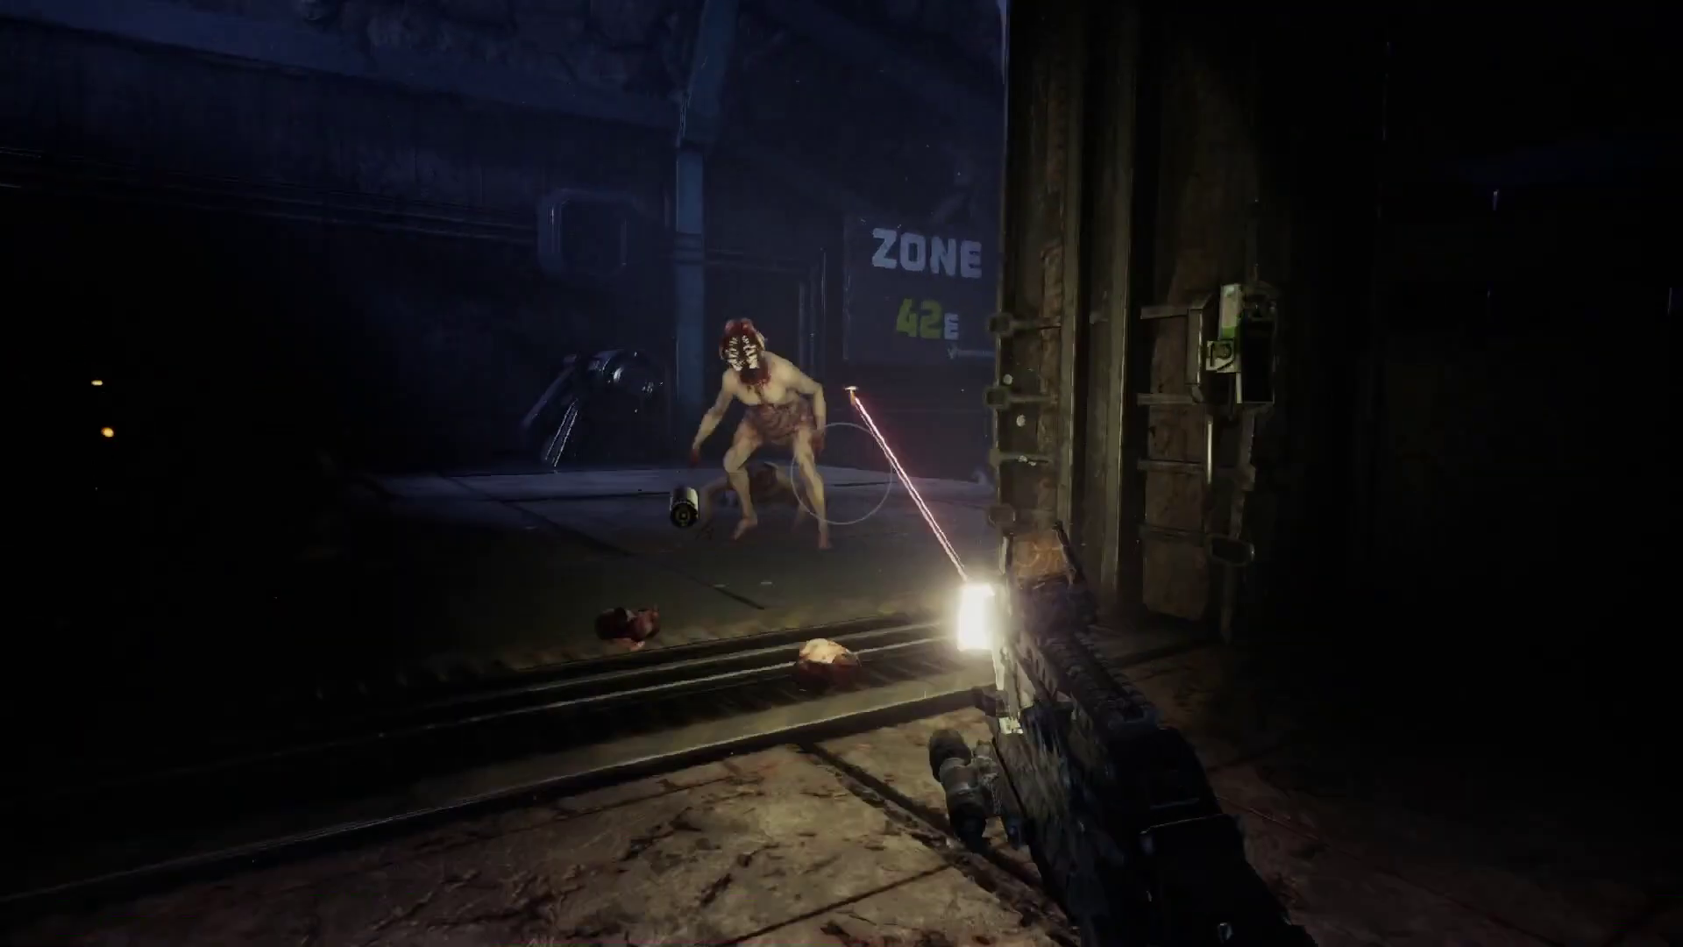
pyautogui.press('s')
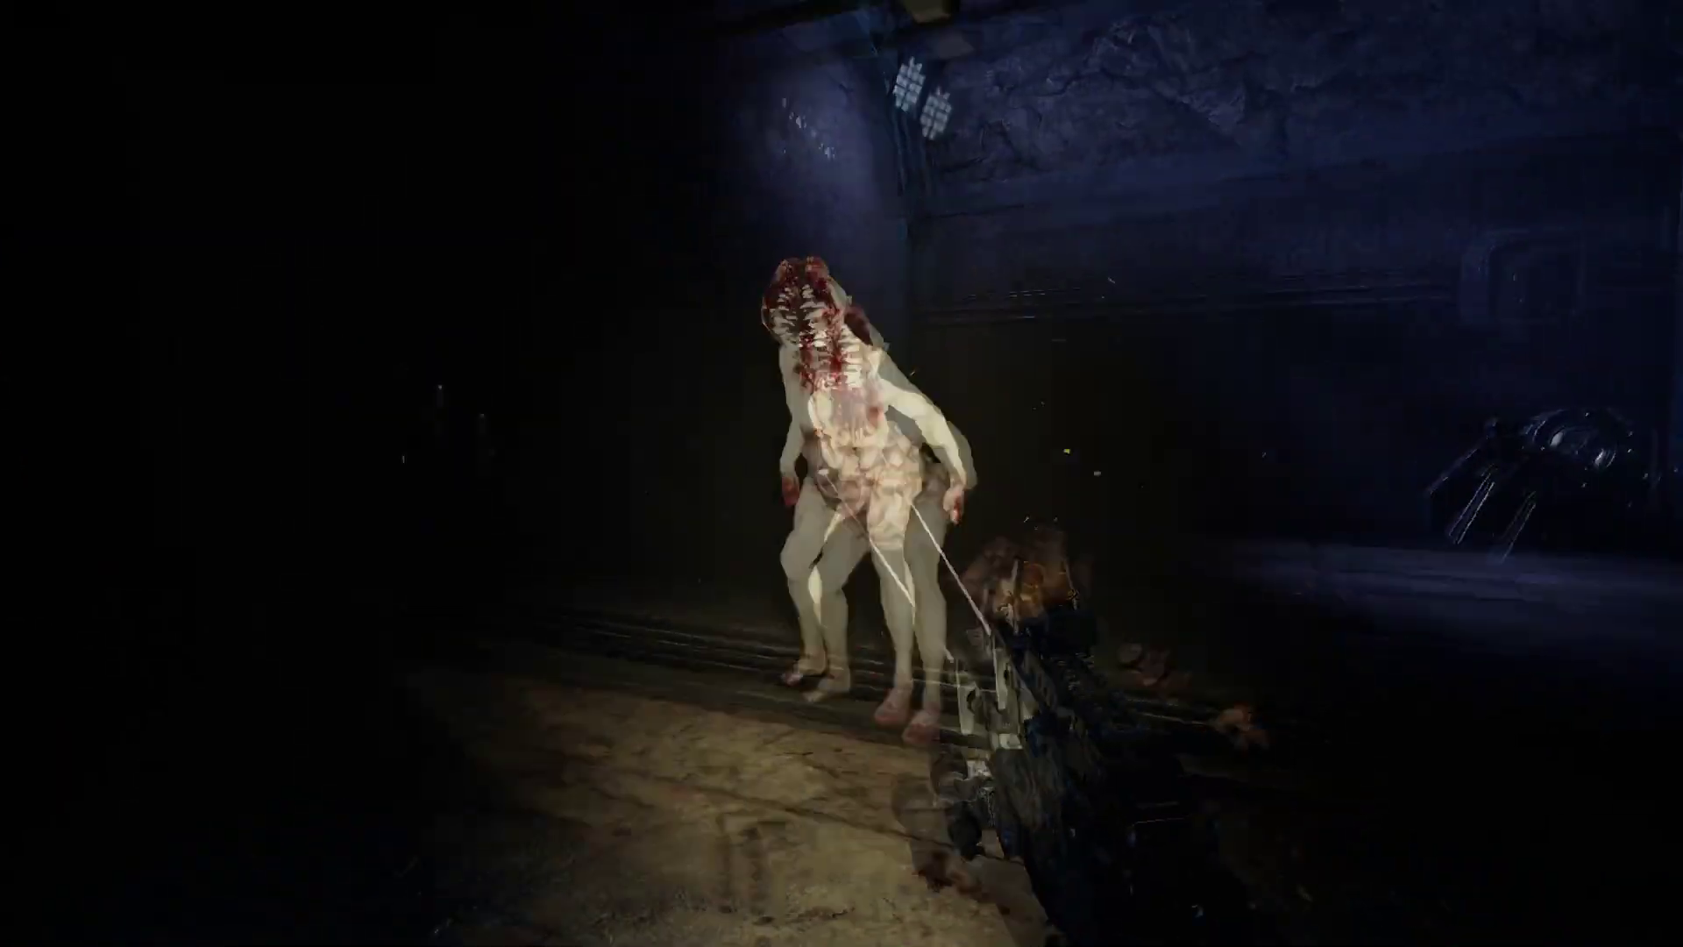
pyautogui.click(842, 473)
pyautogui.click(841, 473)
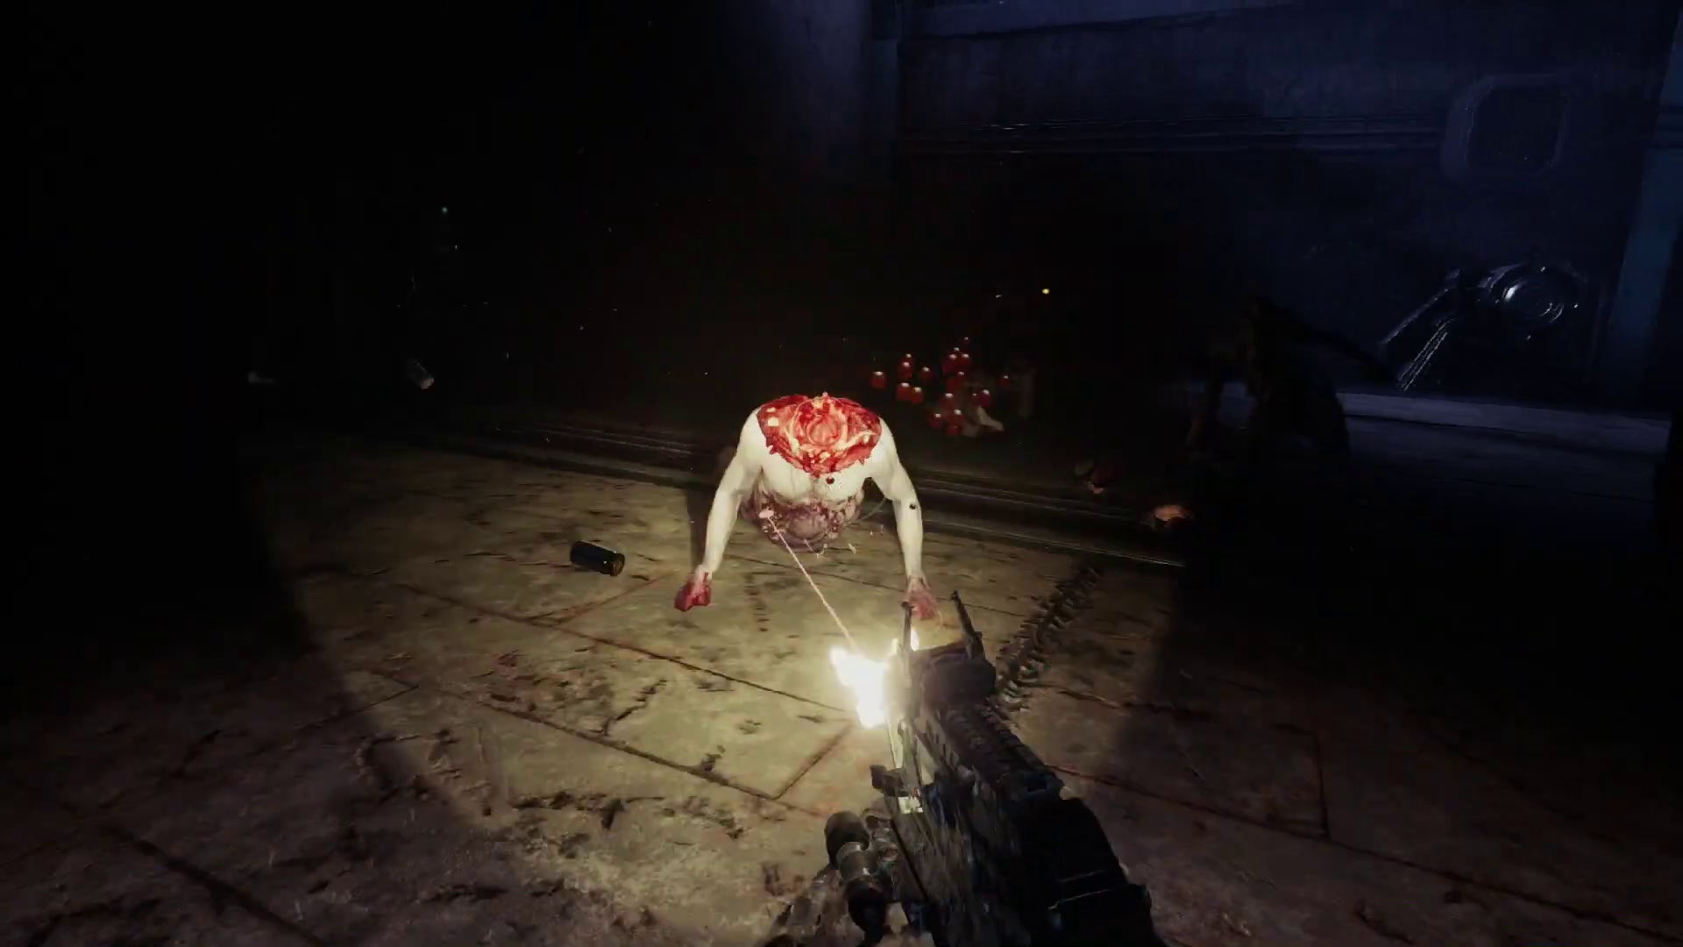
pyautogui.click(842, 474)
pyautogui.press('w')
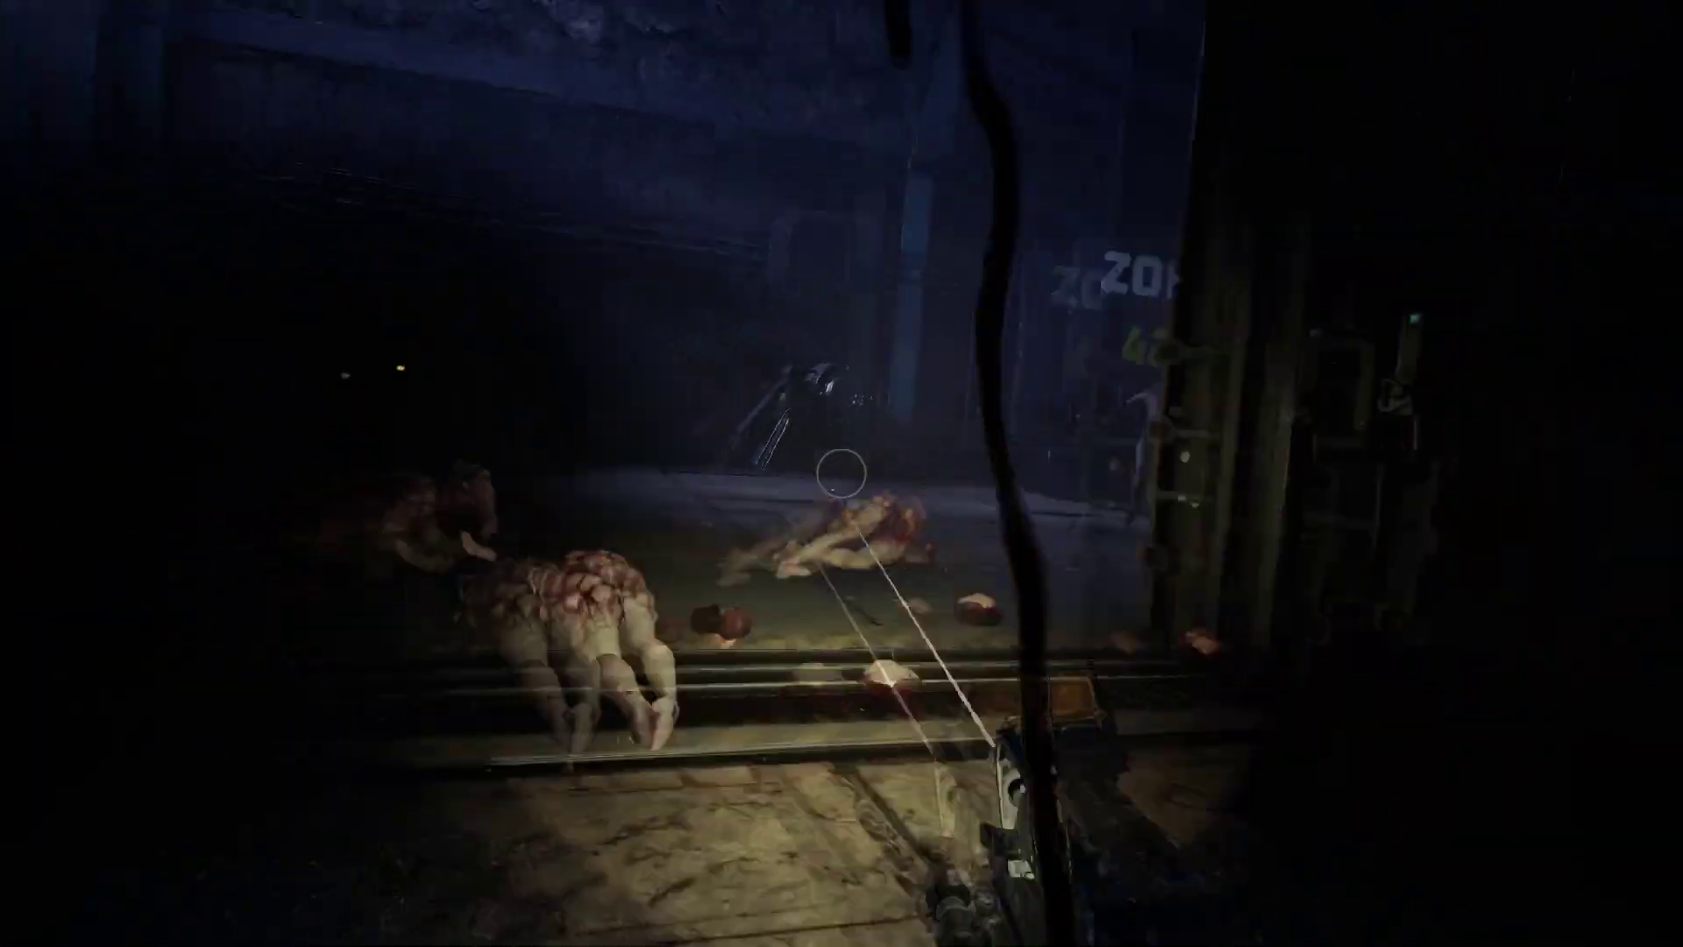
pyautogui.press('w')
pyautogui.click(841, 473)
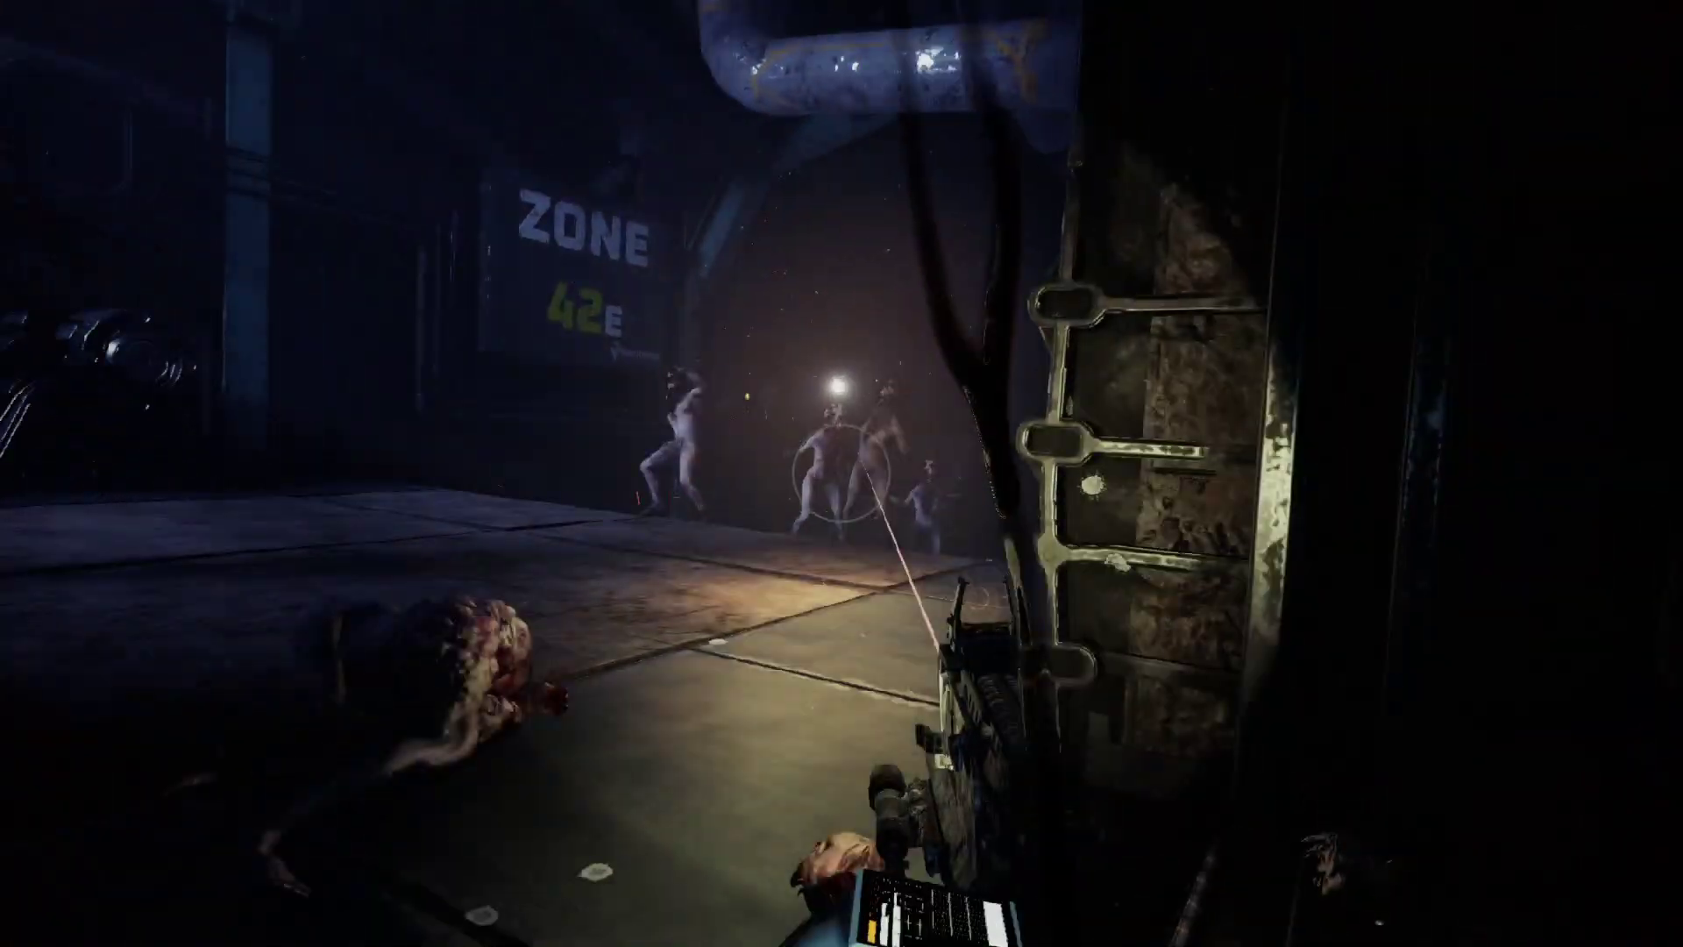
pyautogui.press('w')
pyautogui.click(842, 474)
pyautogui.press('s')
pyautogui.press('a')
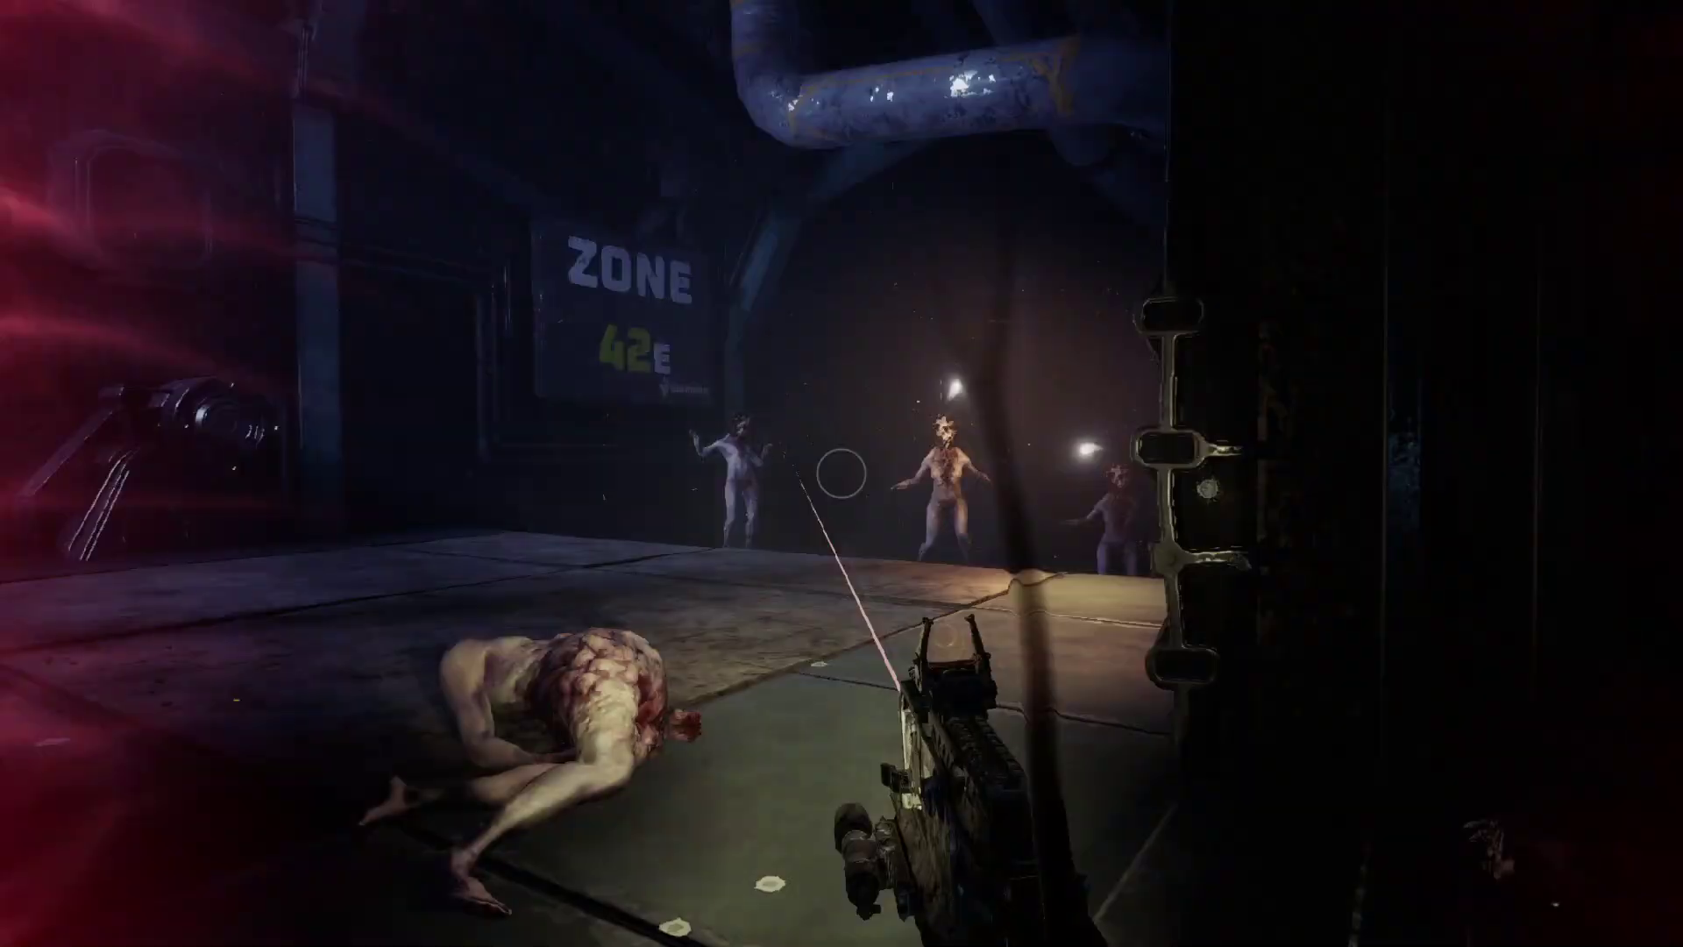
pyautogui.press('d')
pyautogui.press('a')
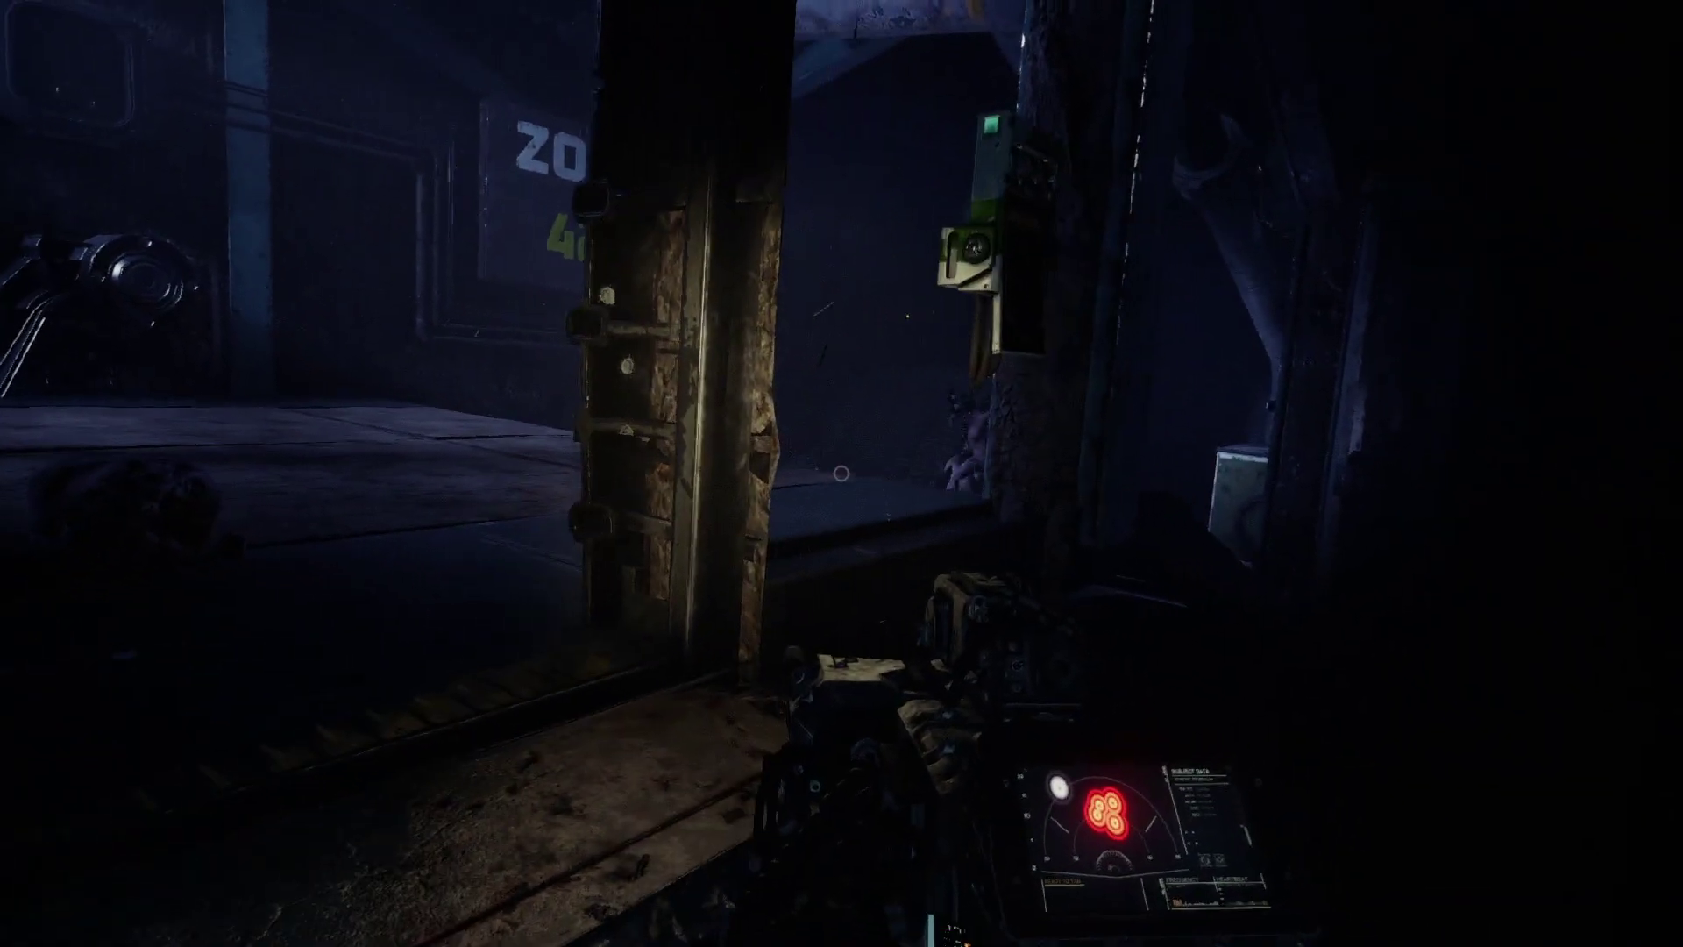
pyautogui.press('2')
pyautogui.press('w')
pyautogui.click(841, 473)
pyautogui.press('s')
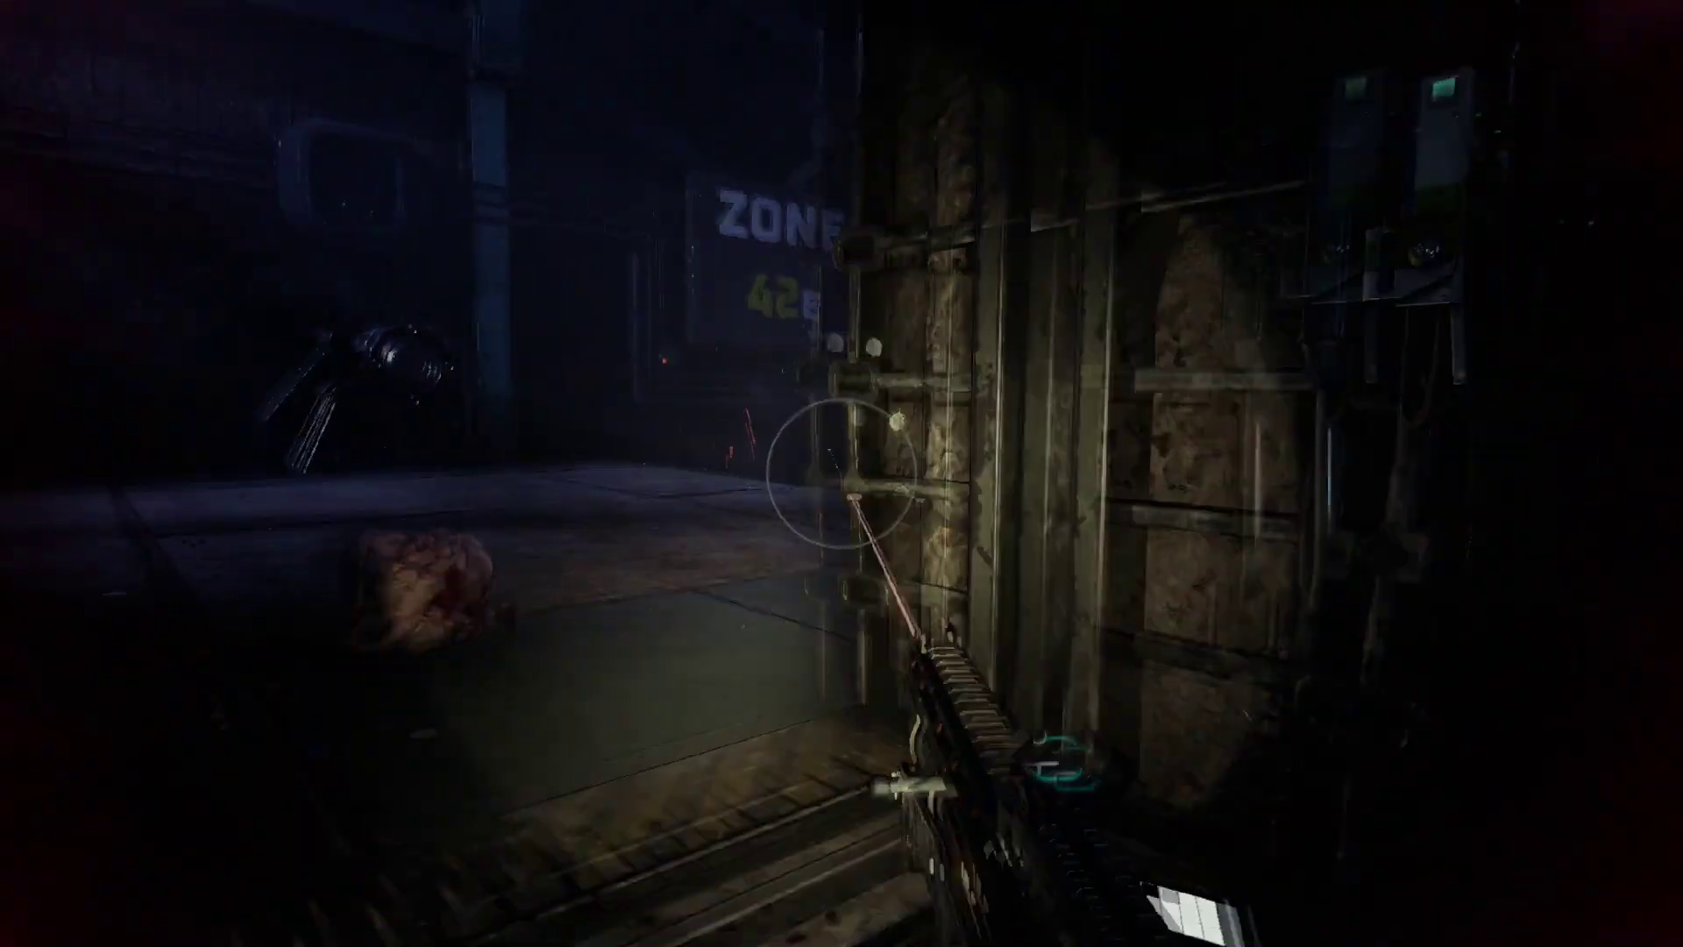
pyautogui.press('w')
pyautogui.click(841, 473)
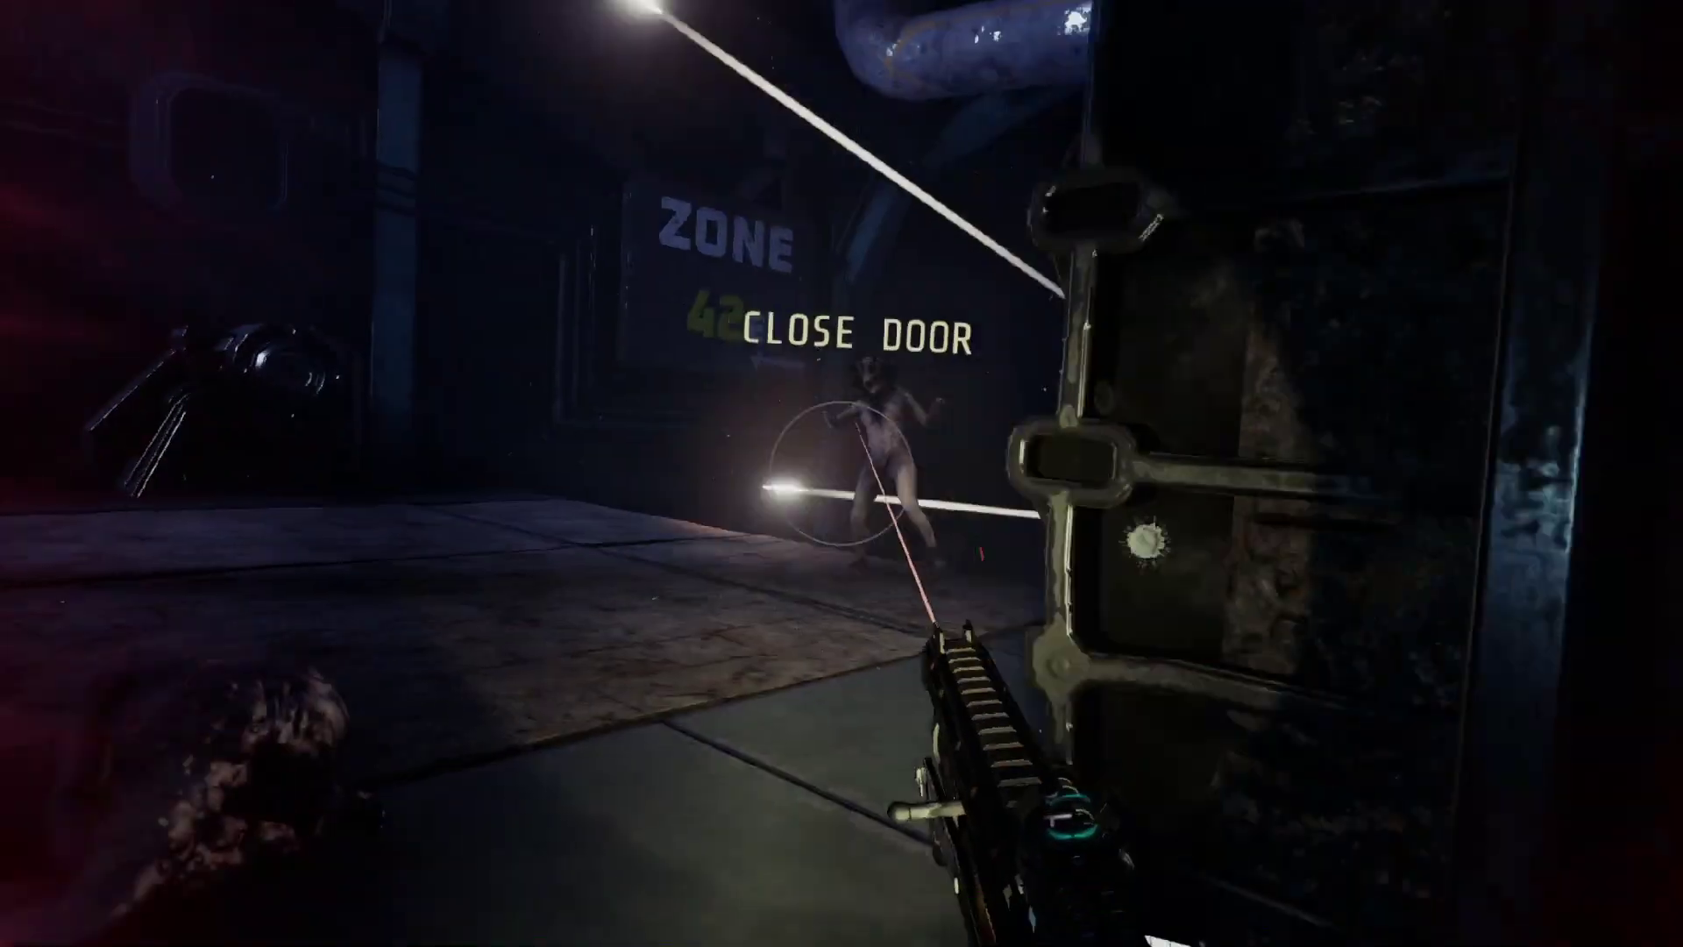
pyautogui.press('a')
pyautogui.click(841, 474)
pyautogui.press('d')
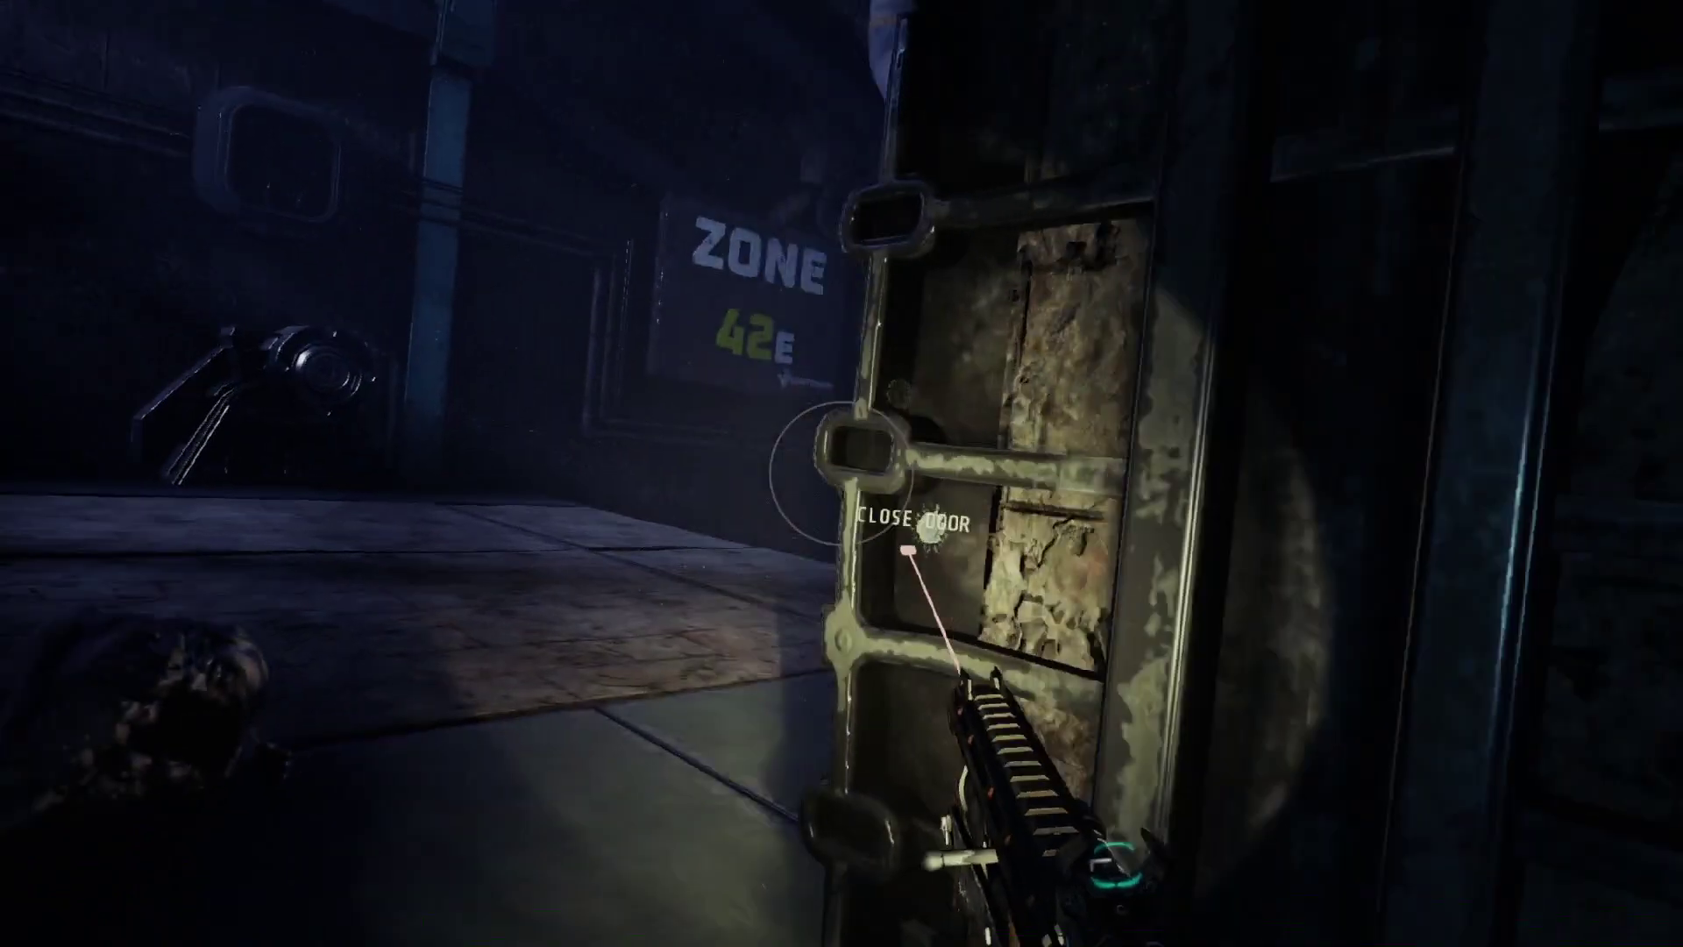
pyautogui.press('a')
pyautogui.click(842, 473)
pyautogui.press('d')
pyautogui.press('a')
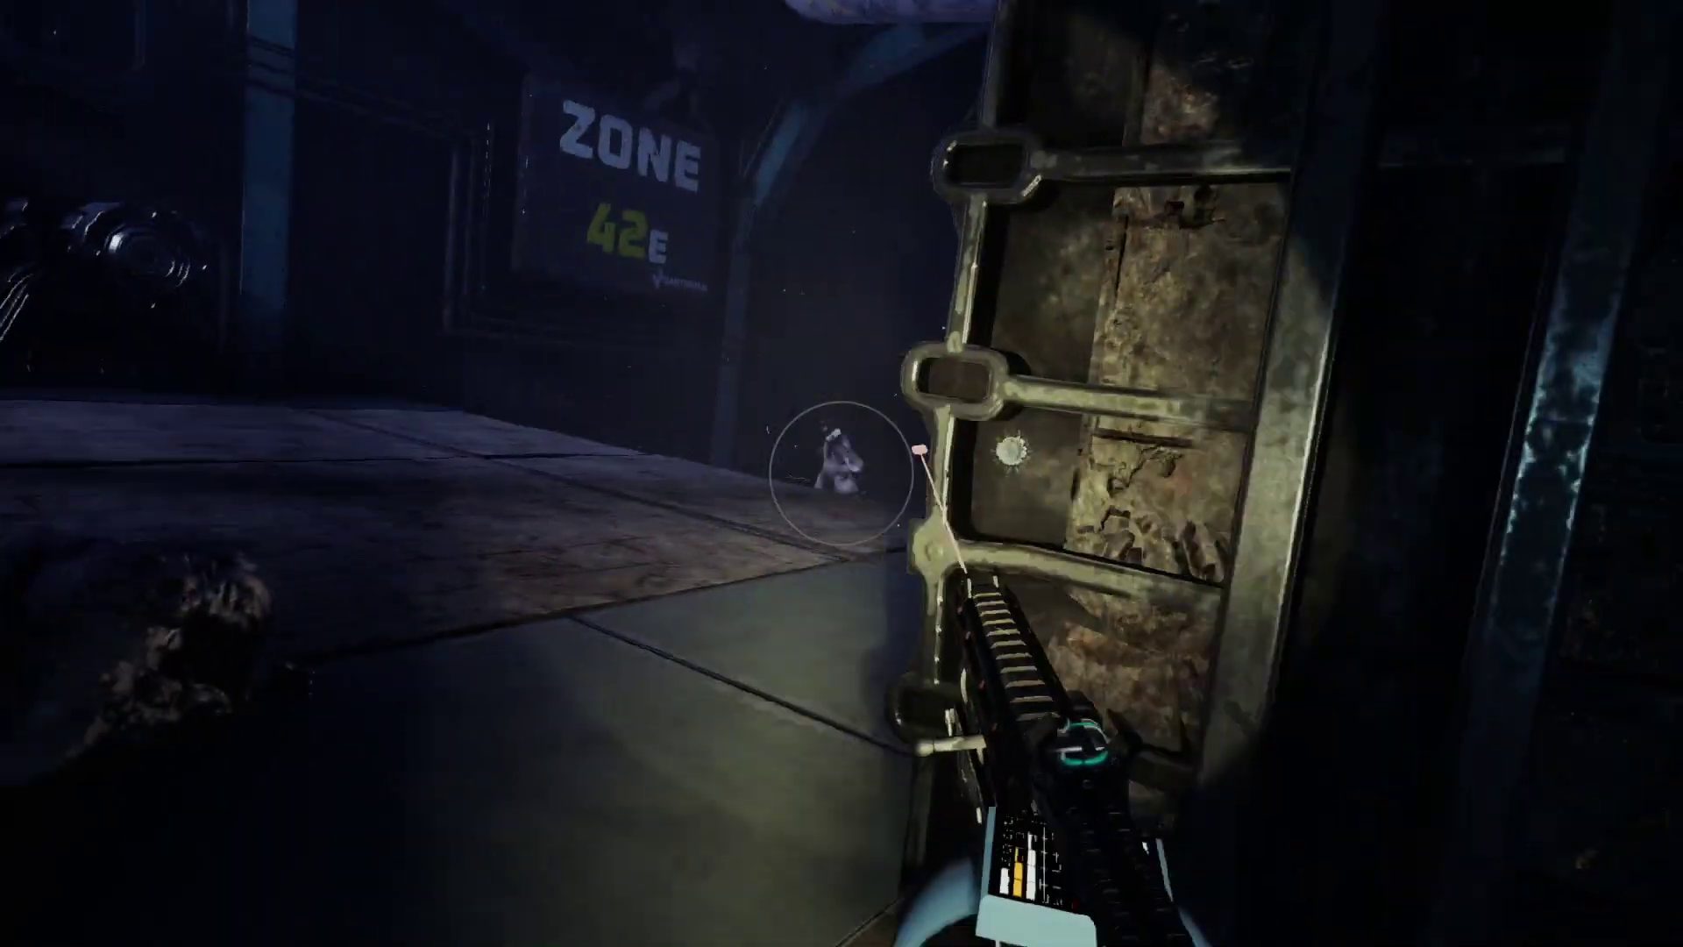
pyautogui.press('a')
pyautogui.click(841, 473)
pyautogui.press('d')
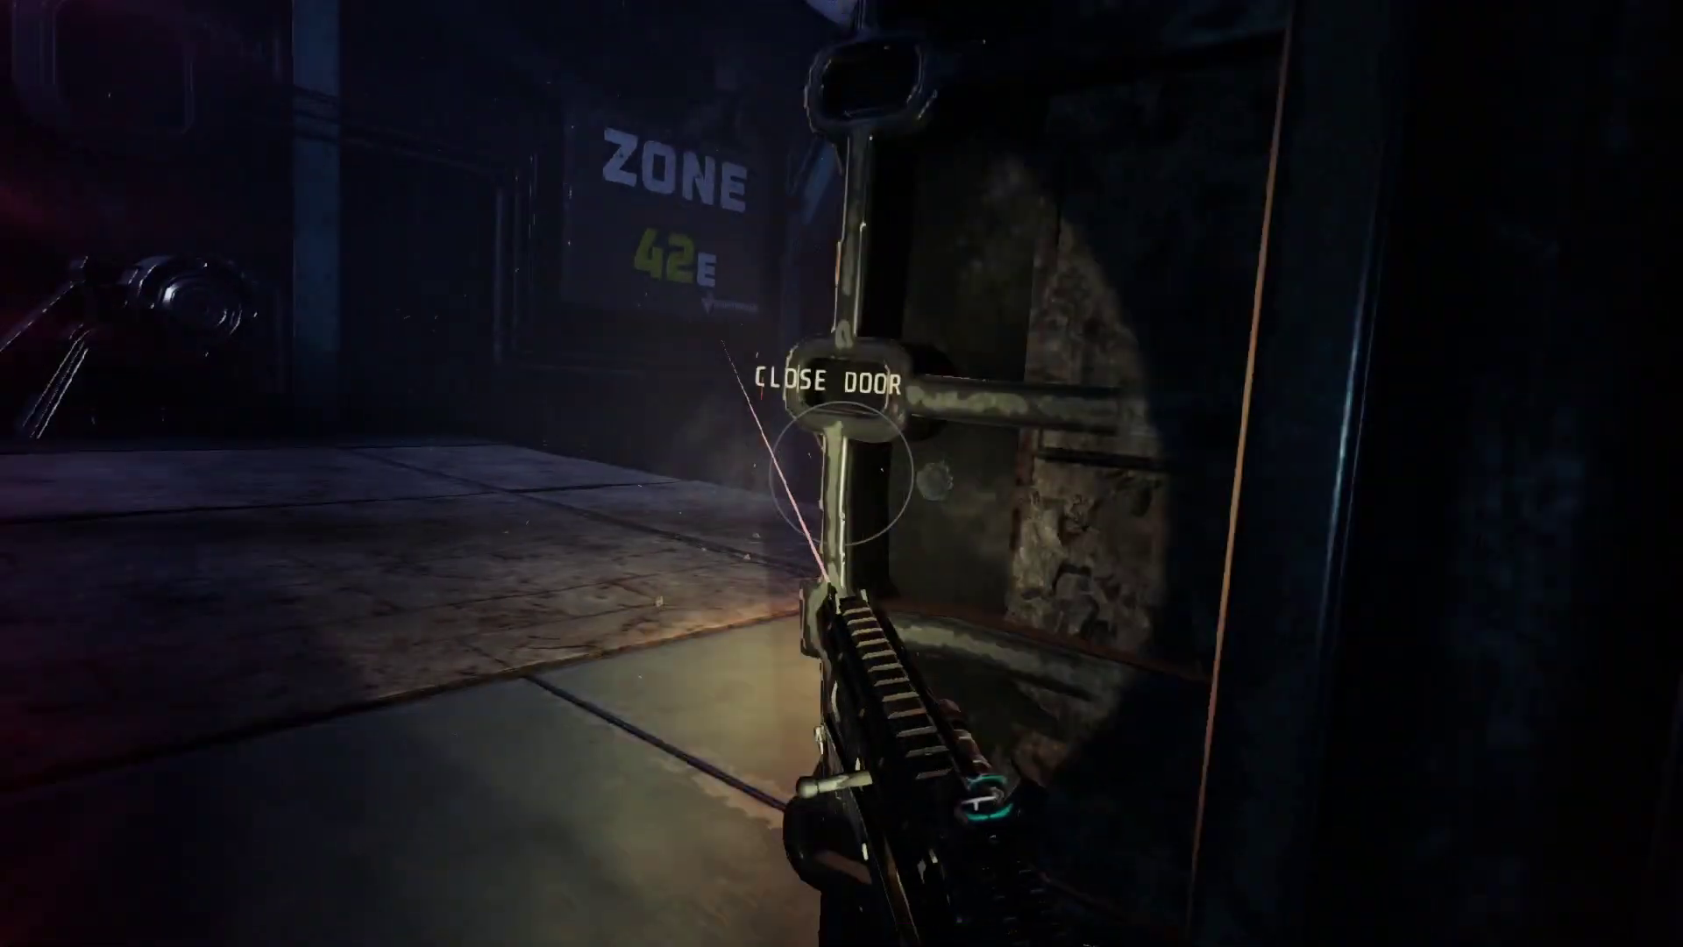
pyautogui.press('d')
pyautogui.press('a')
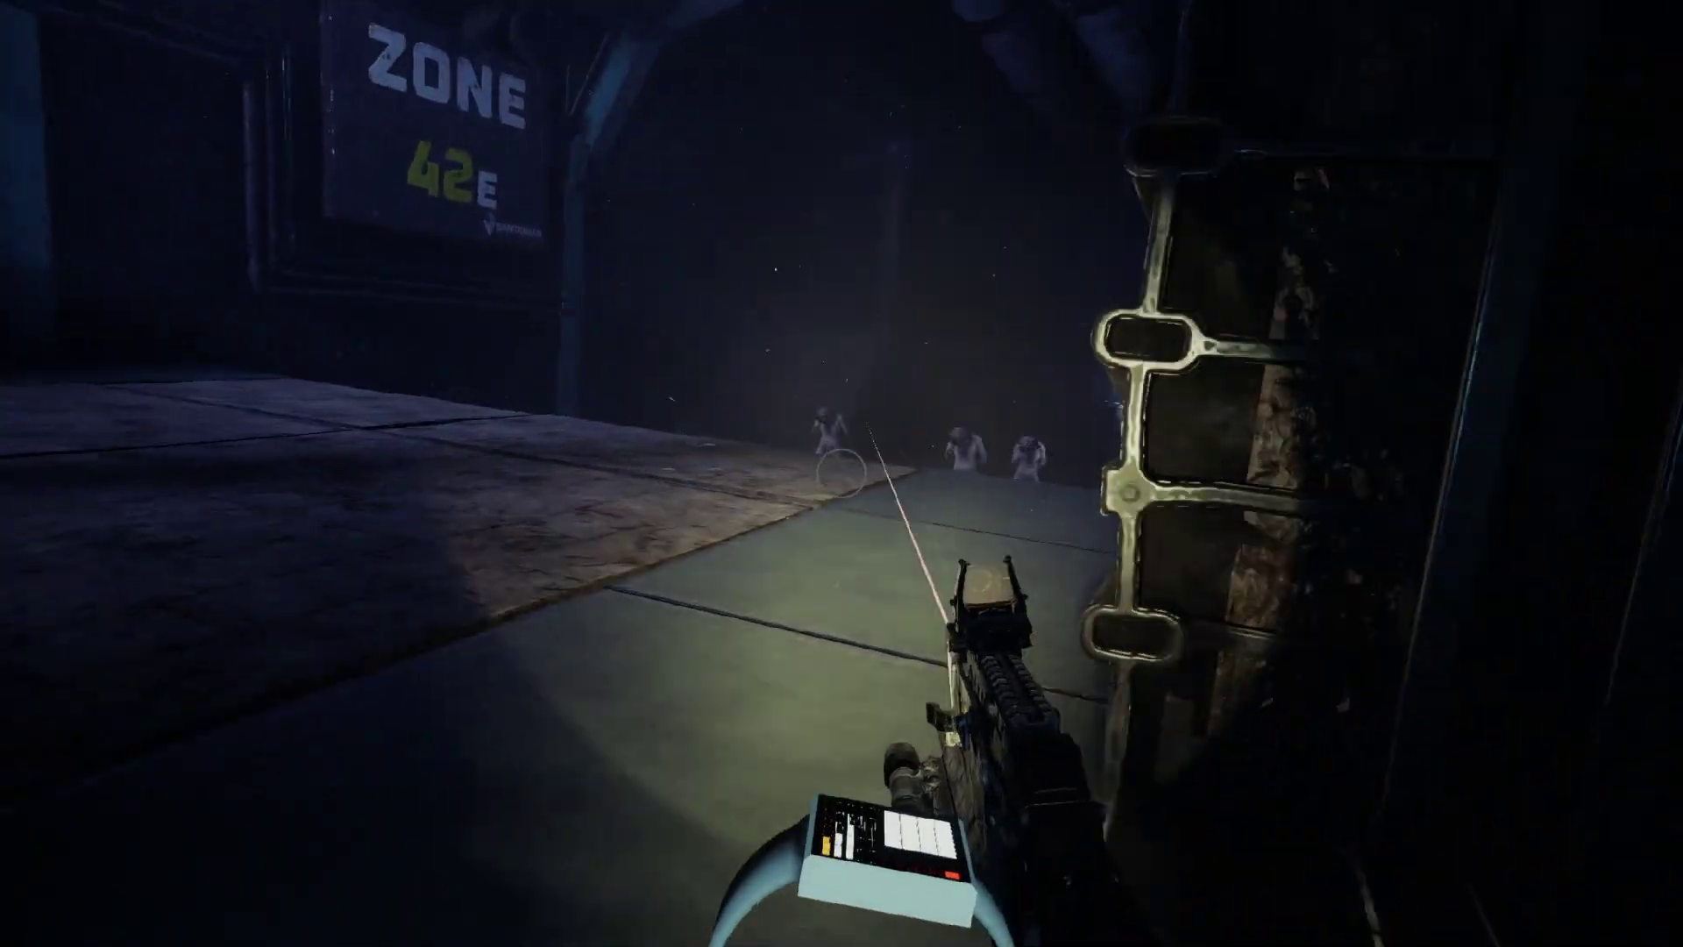
pyautogui.click(841, 473)
pyautogui.press('a')
pyautogui.click(842, 474)
pyautogui.press('w')
pyautogui.click(842, 473)
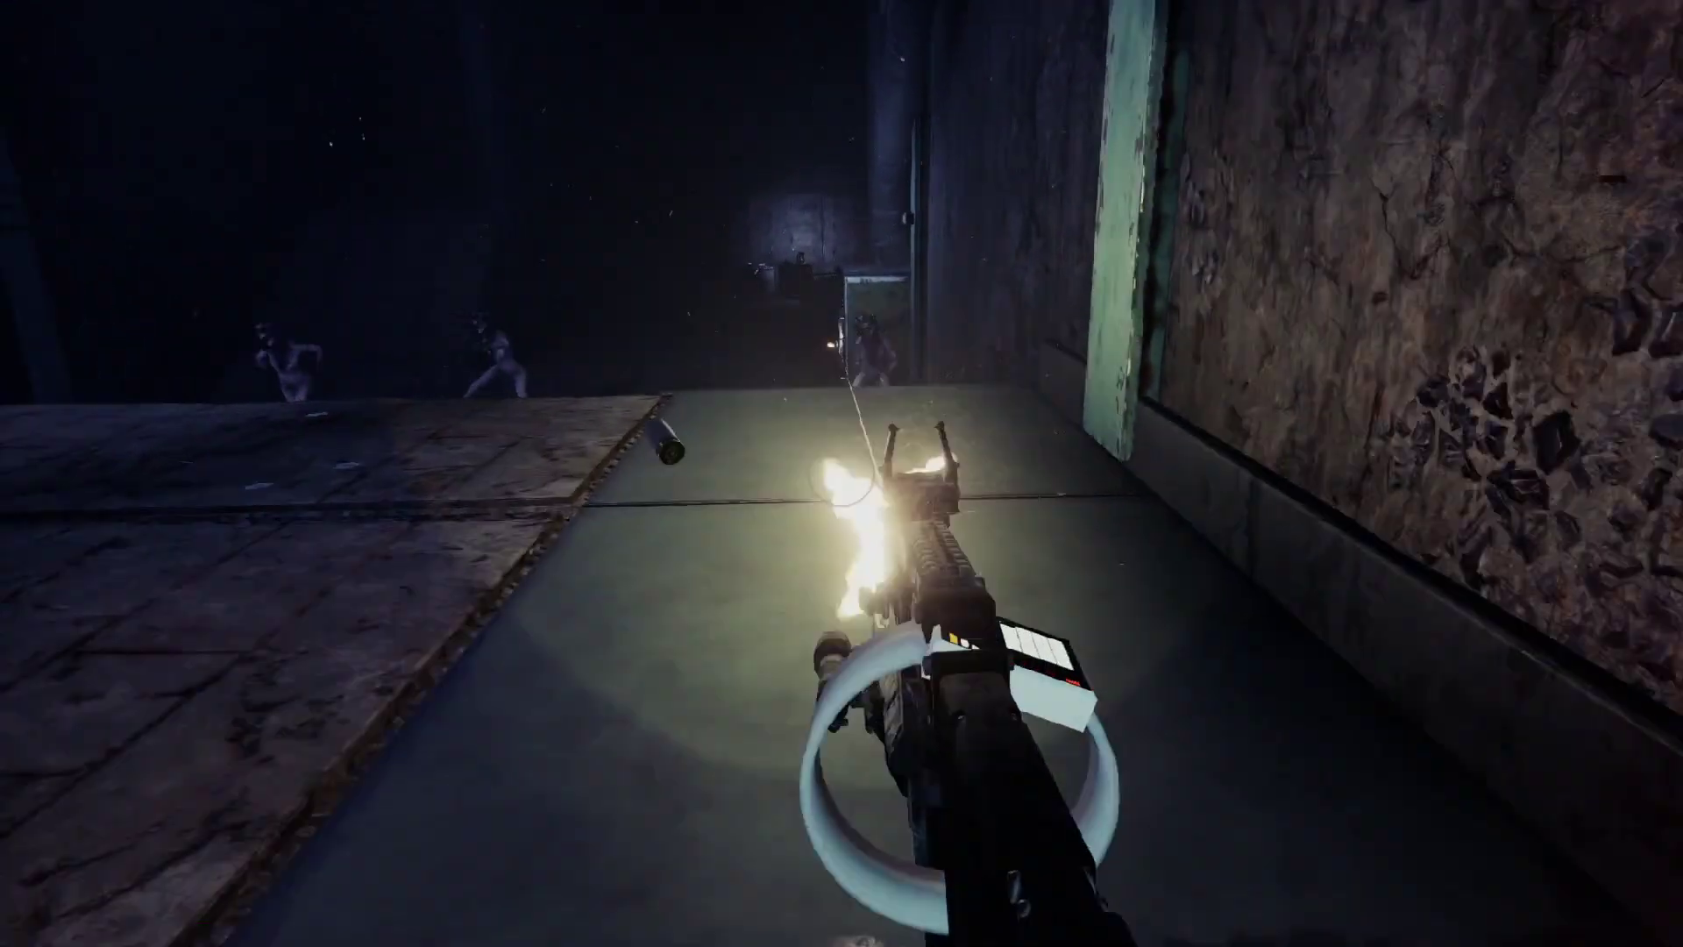
pyautogui.press('w')
pyautogui.click(842, 474)
pyautogui.press('a')
pyautogui.click(842, 474)
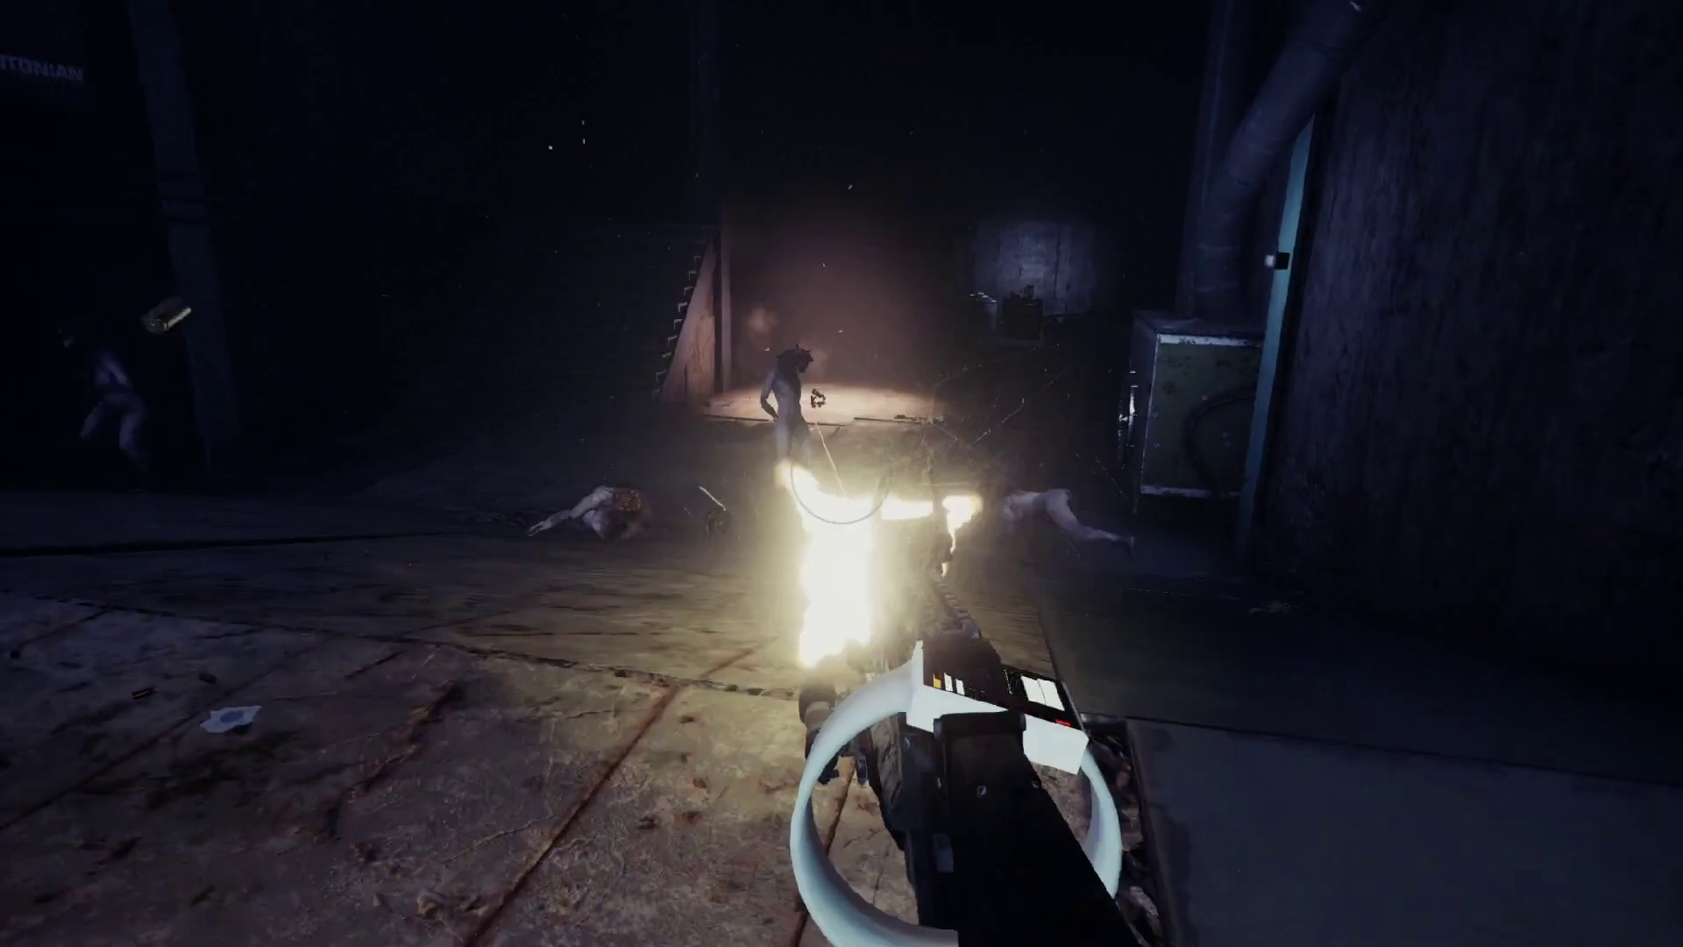
pyautogui.click(841, 473)
pyautogui.press('s')
pyautogui.press('a')
pyautogui.click(841, 473)
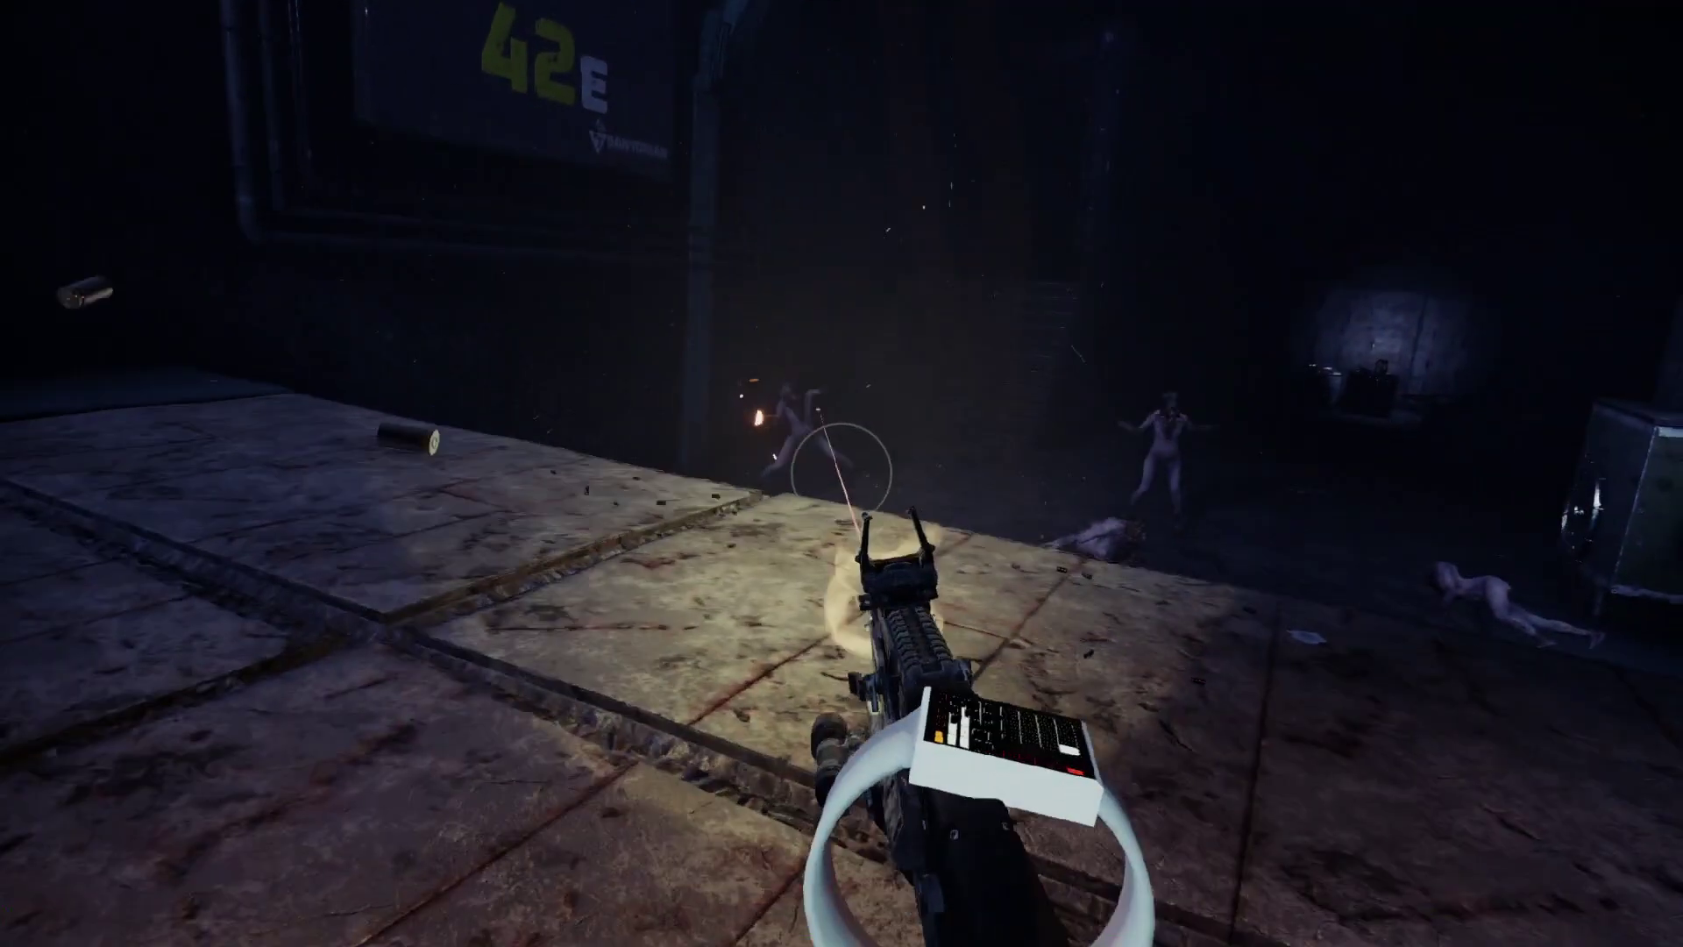
pyautogui.press('a')
pyautogui.click(842, 473)
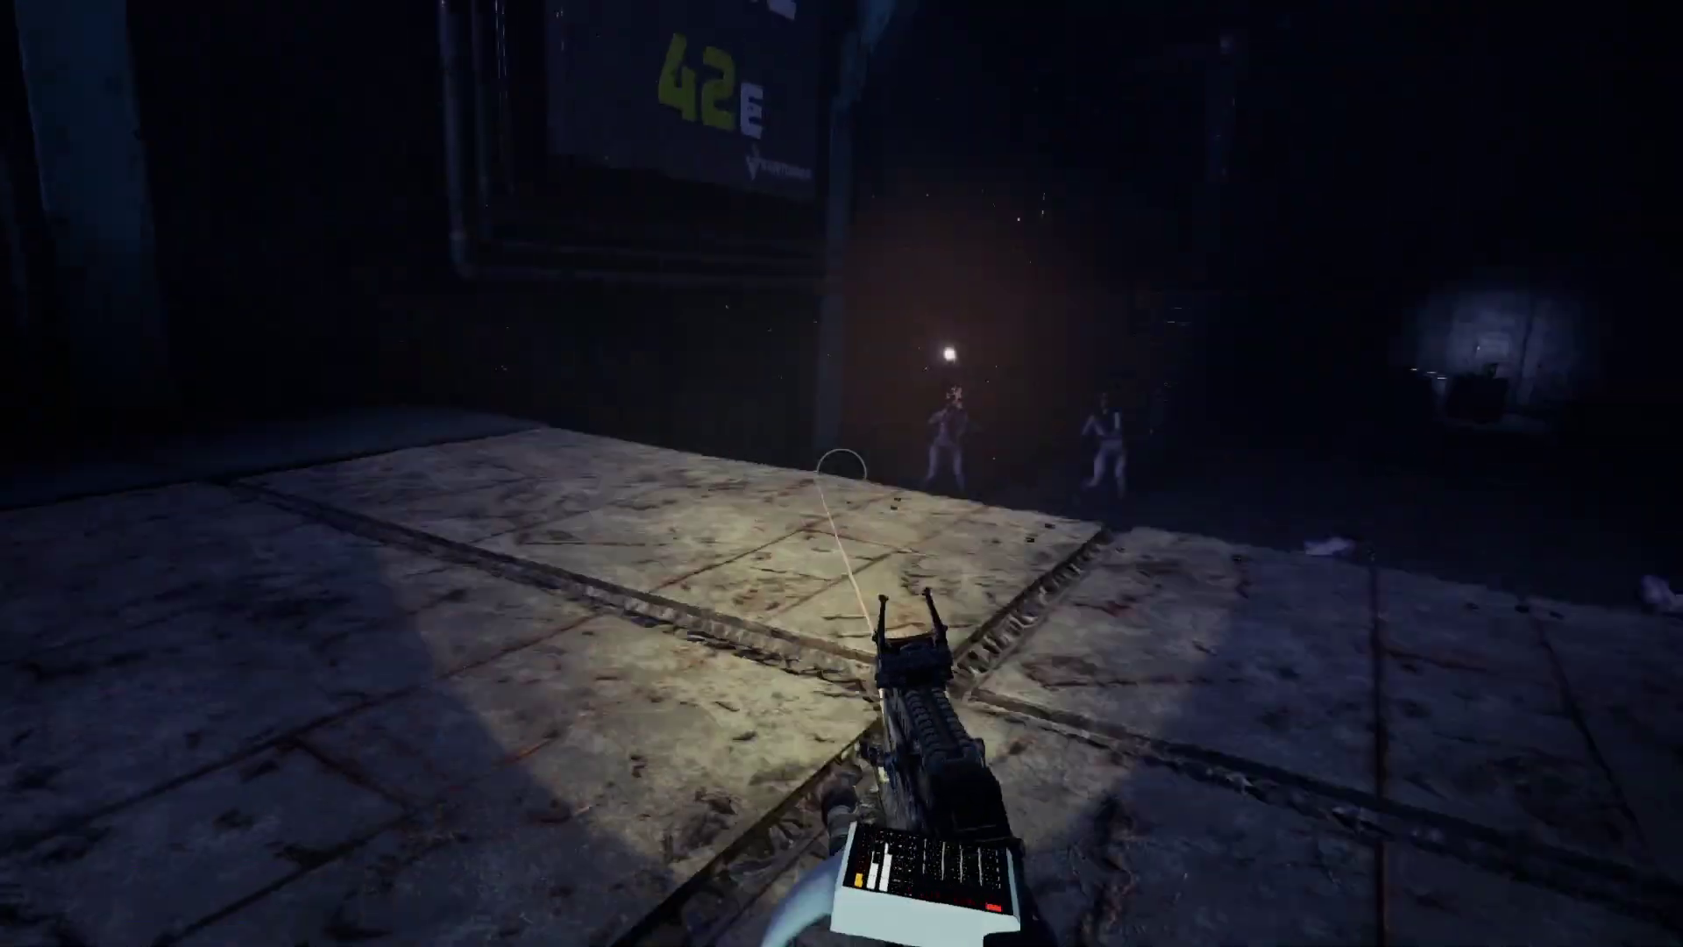
pyautogui.click(842, 474)
pyautogui.press('w')
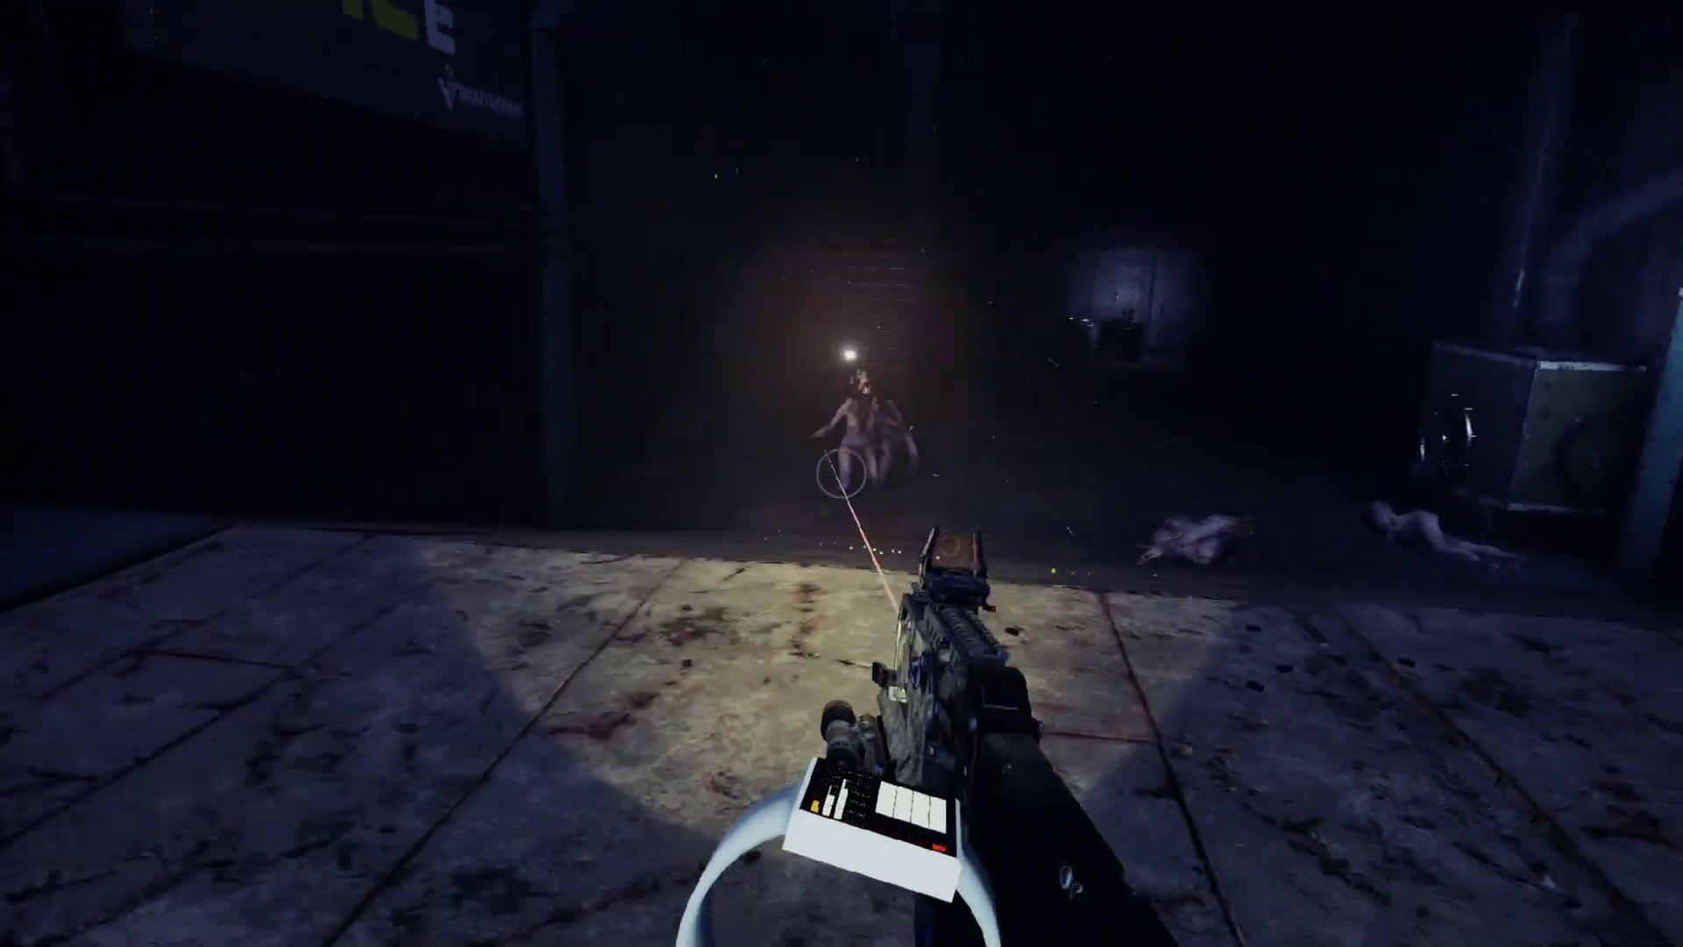
pyautogui.click(842, 473)
pyautogui.press('w')
pyautogui.click(841, 473)
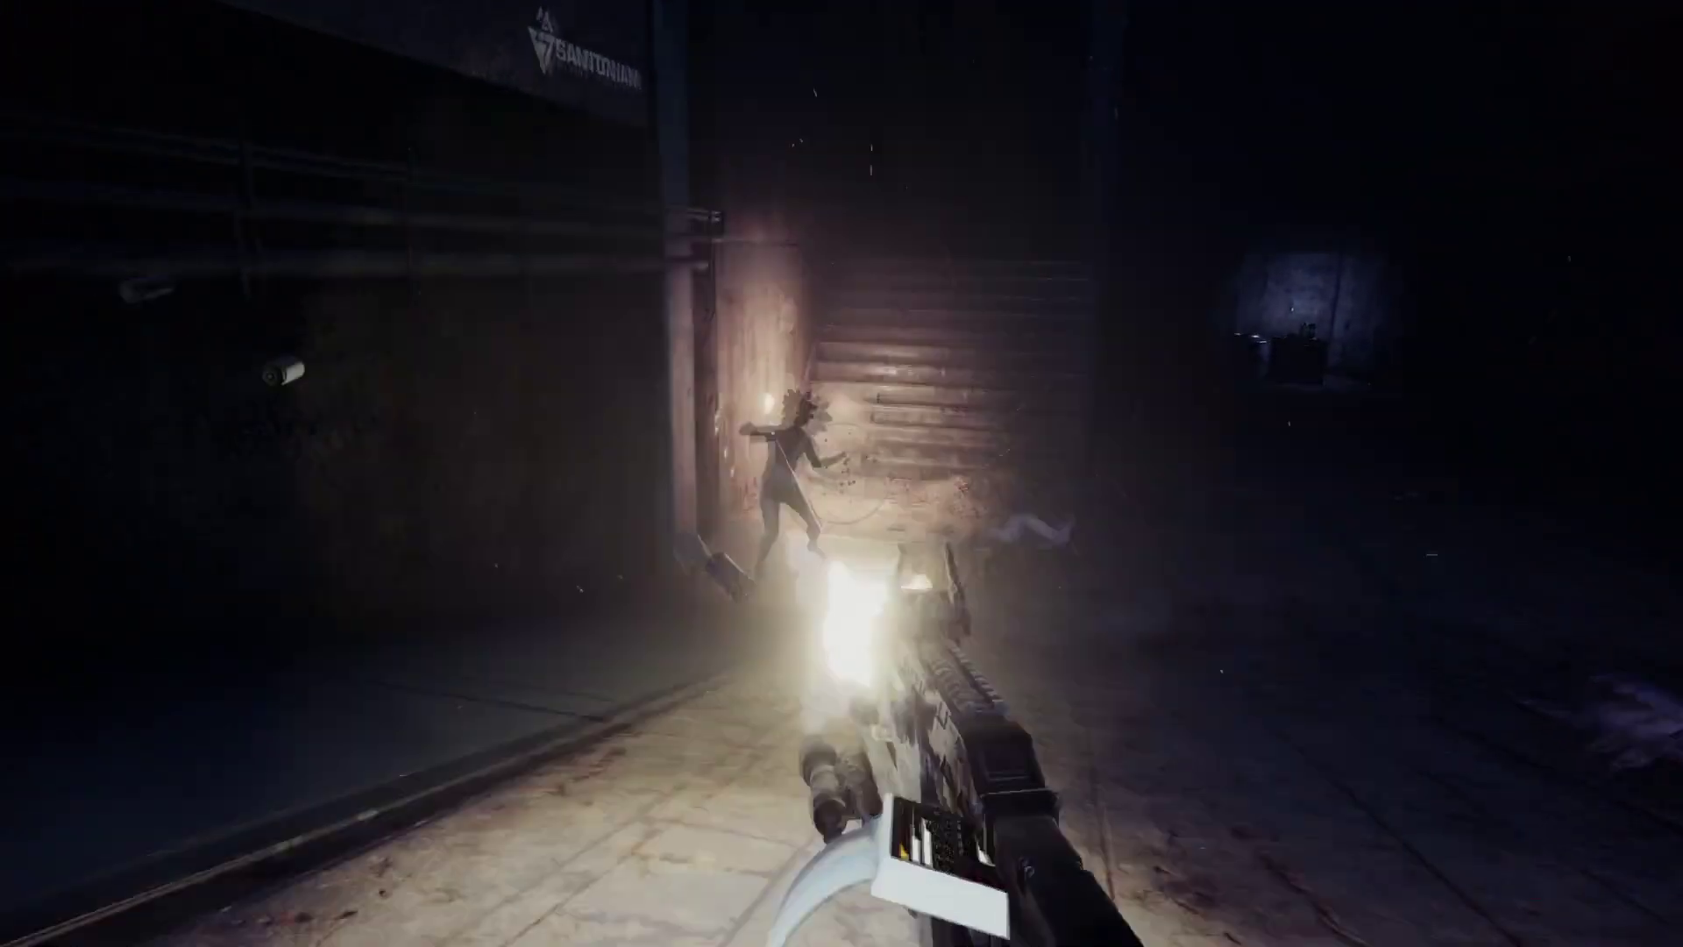
pyautogui.press('w')
pyautogui.click(842, 473)
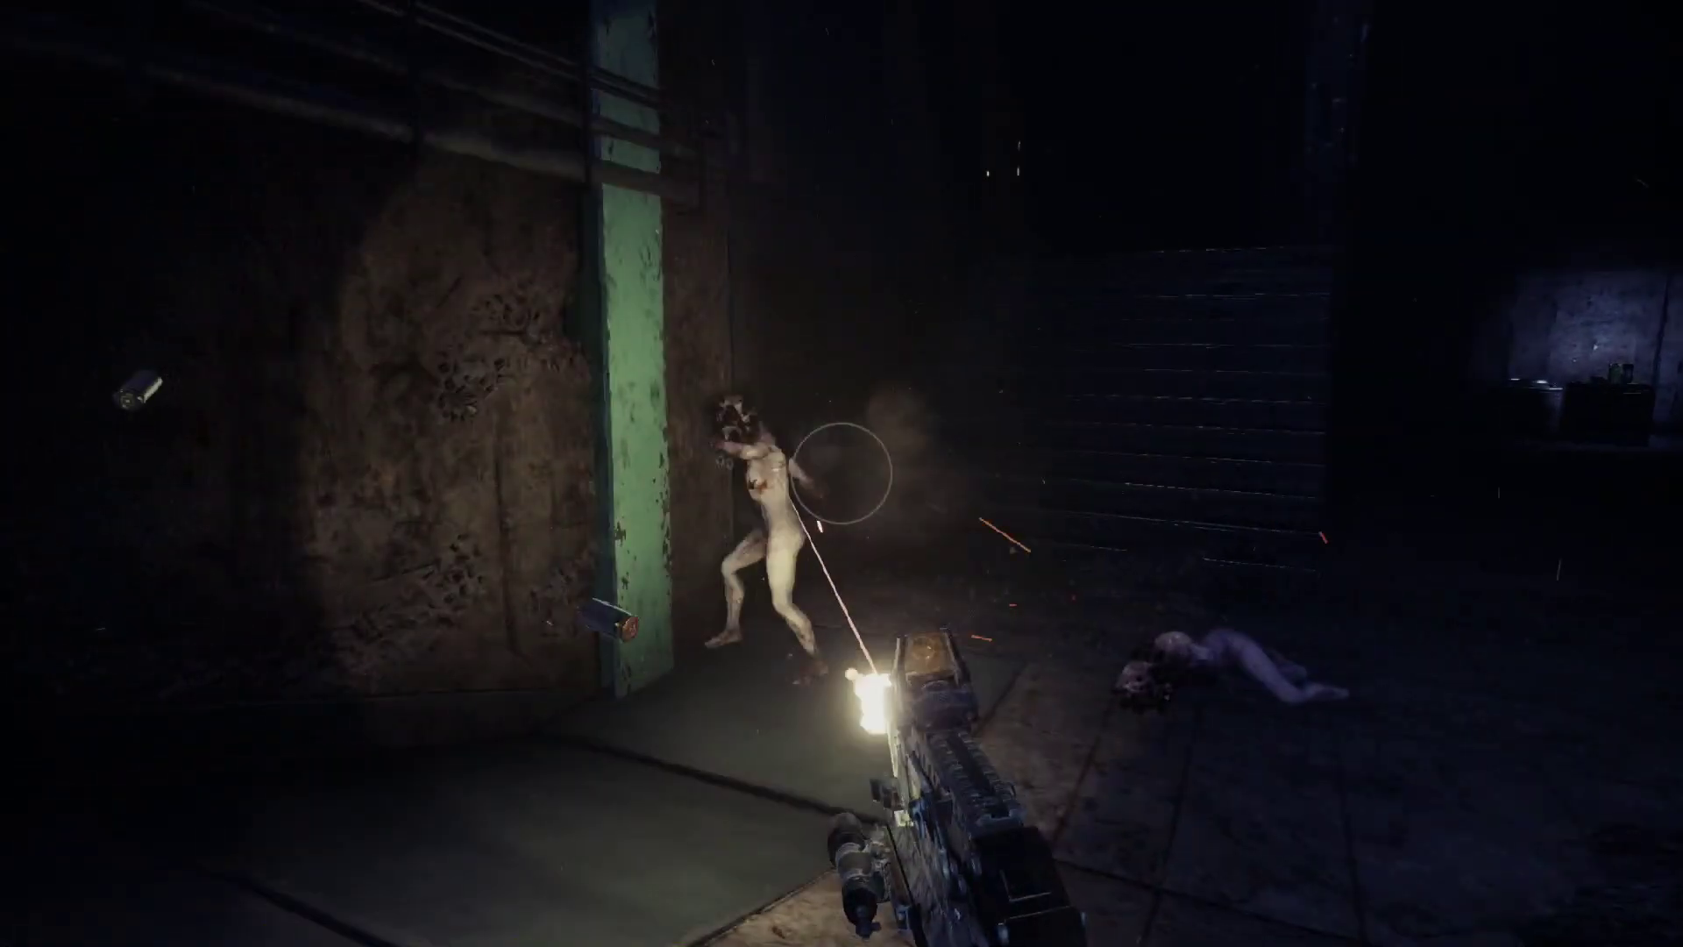
pyautogui.click(841, 474)
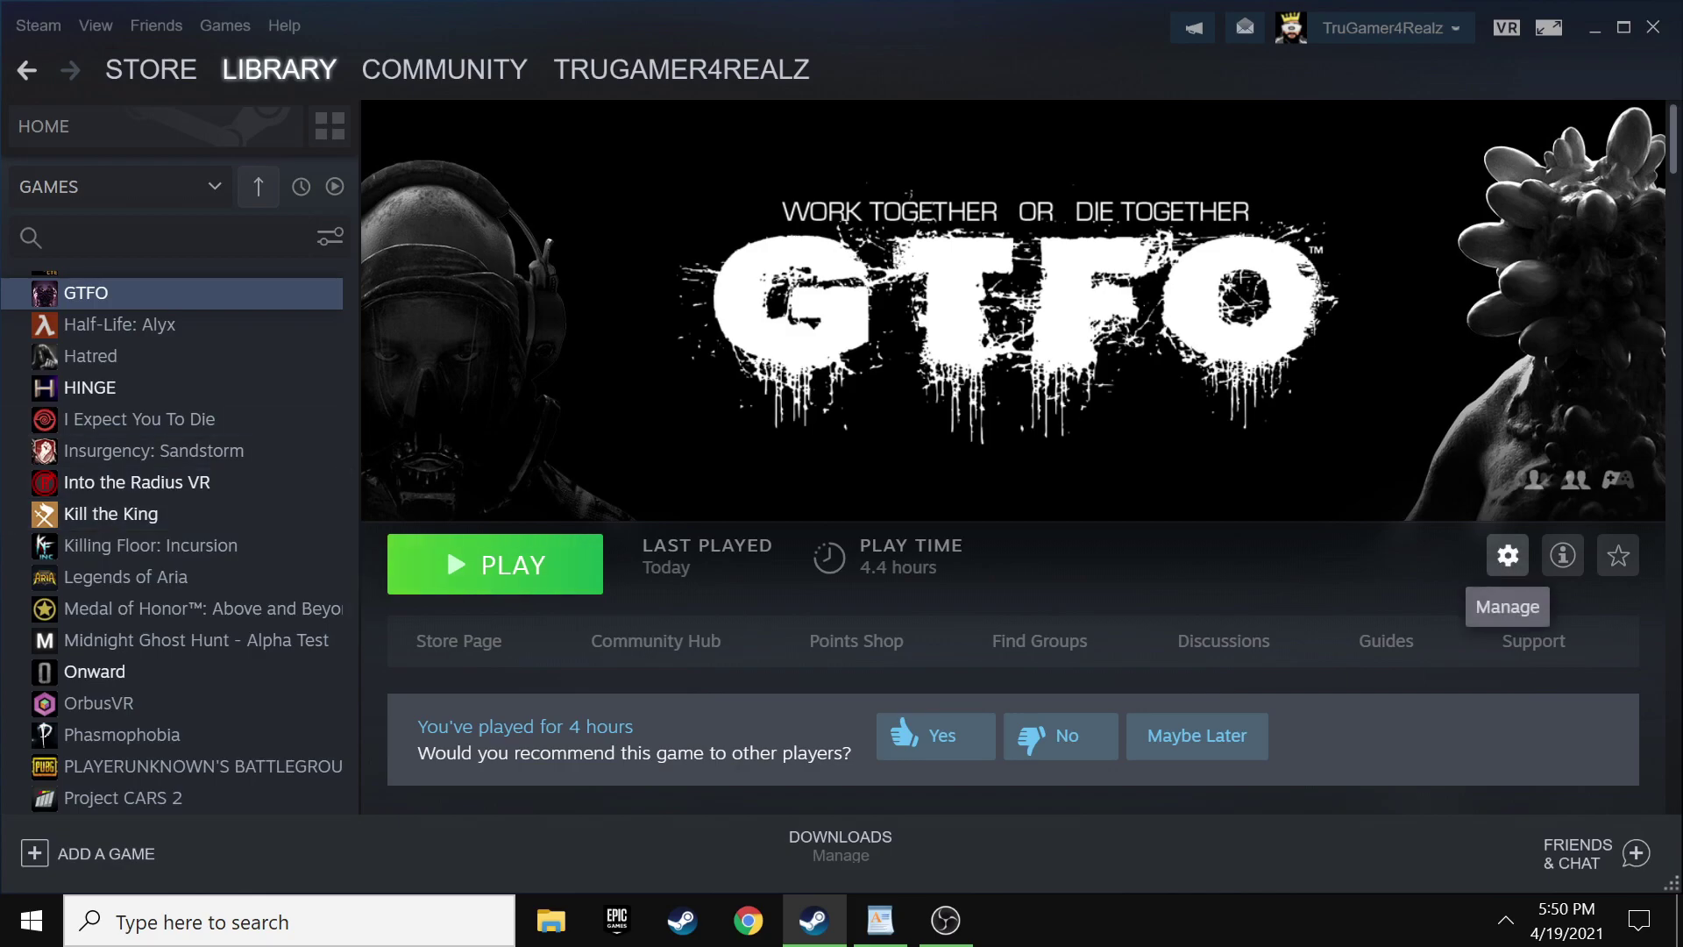
# Browse the local installation files of GTFO from the Steam library
pyautogui.click(1508, 555)
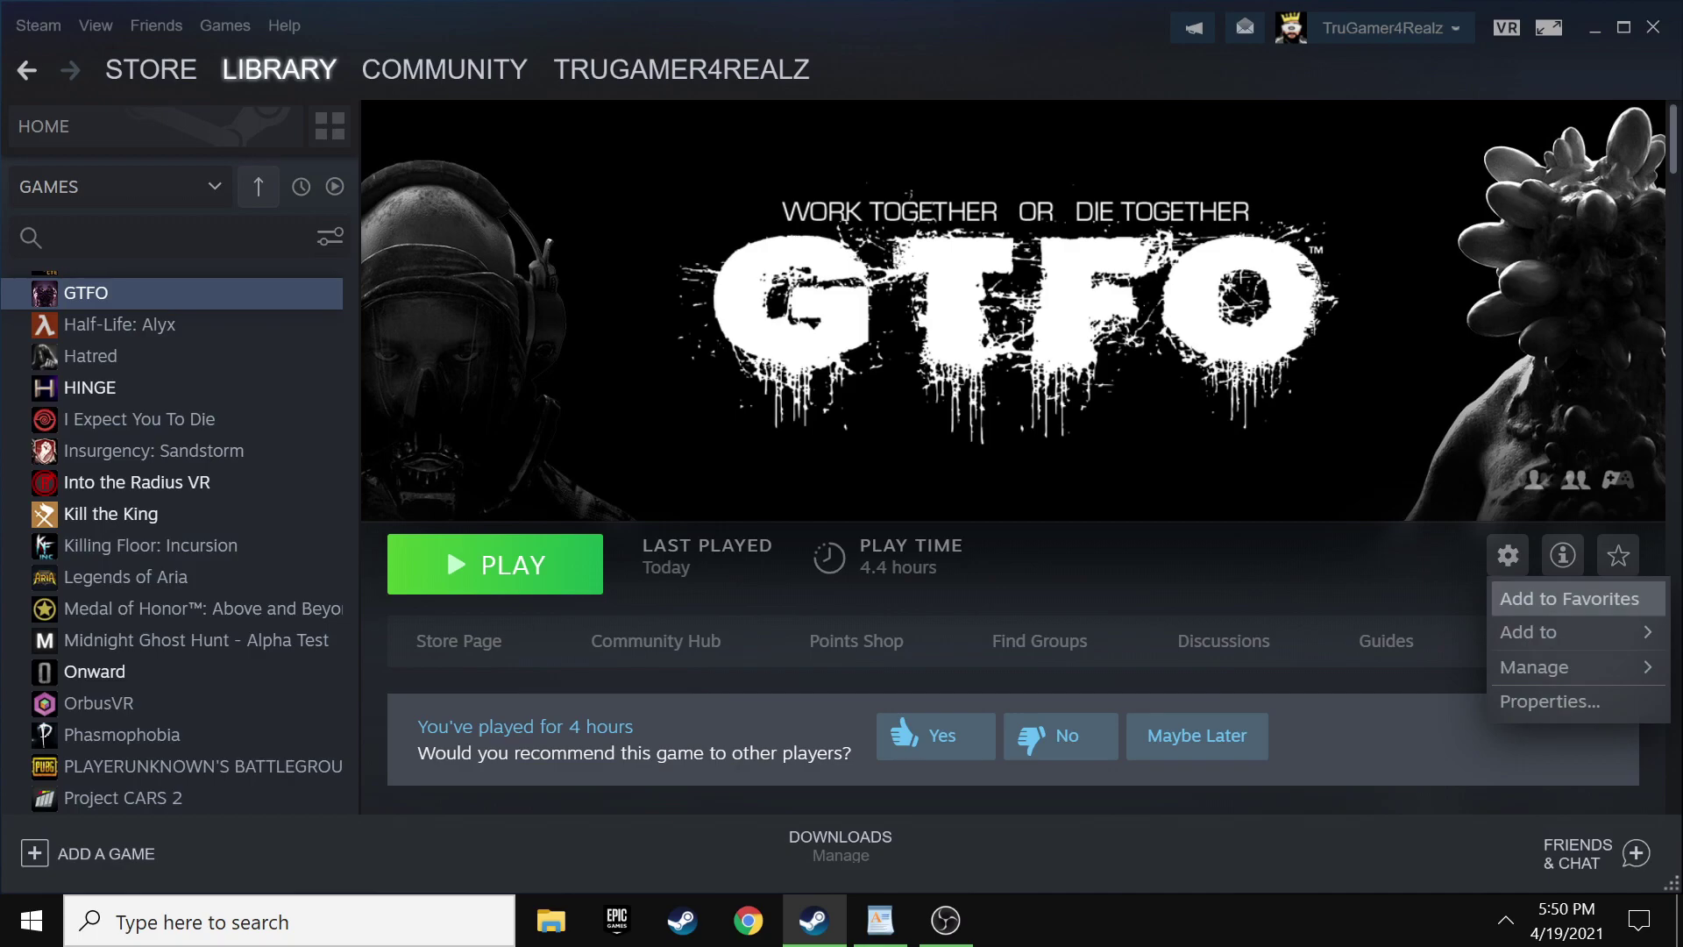
pyautogui.moveTo(1543, 668)
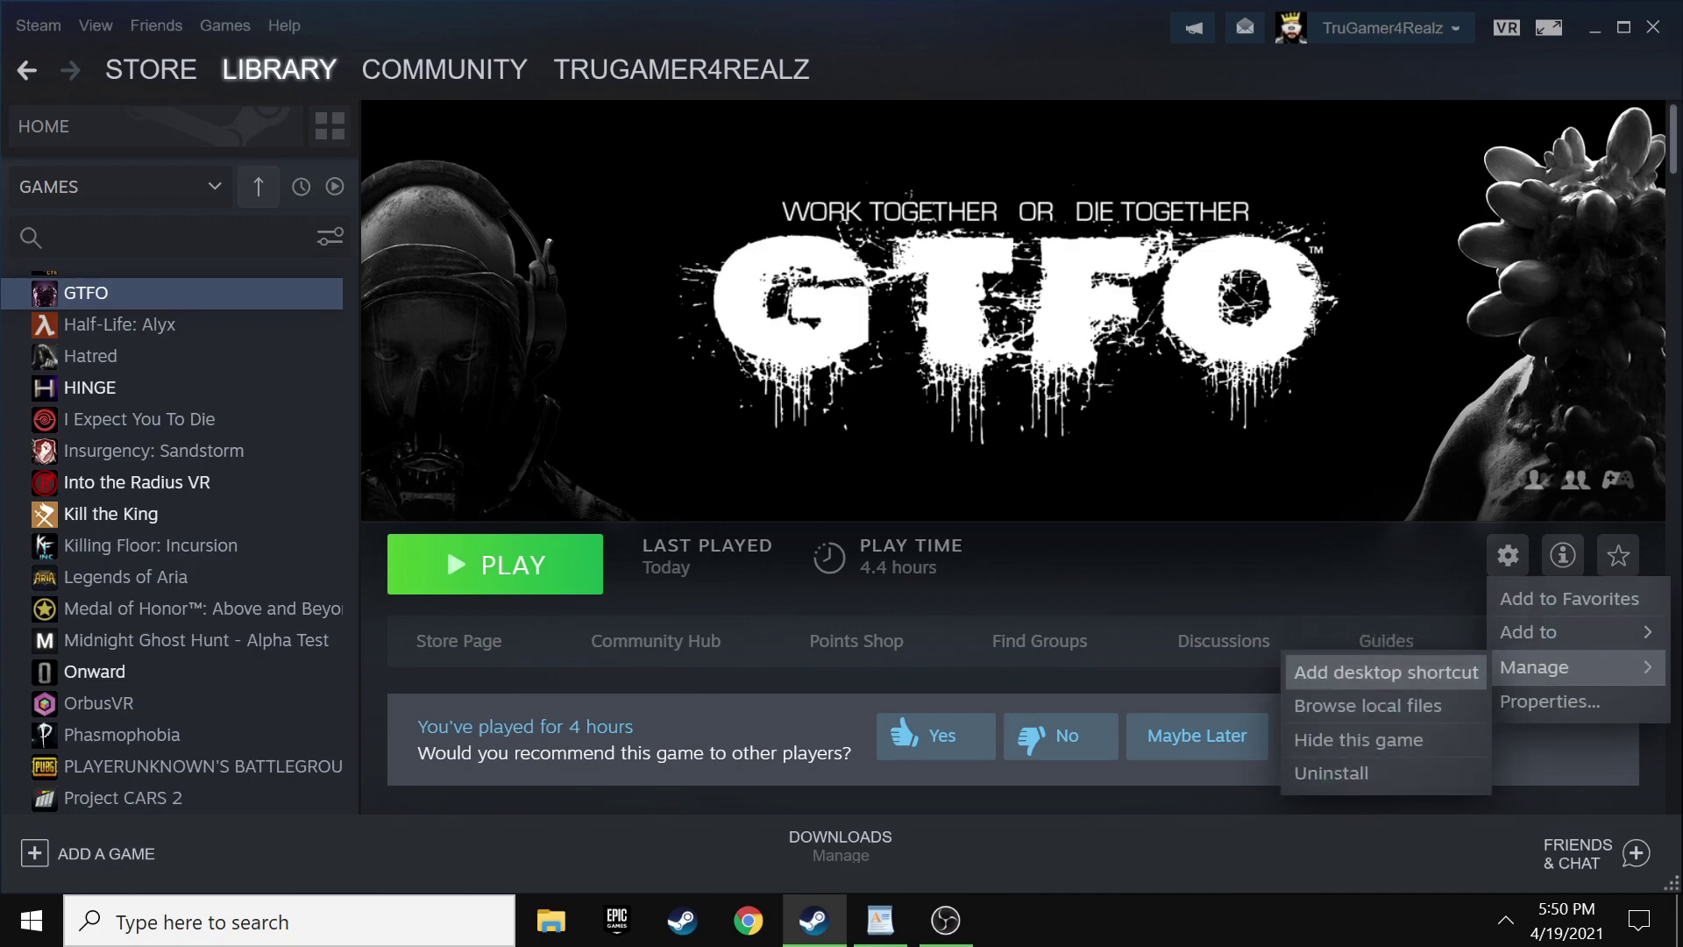
pyautogui.click(1368, 705)
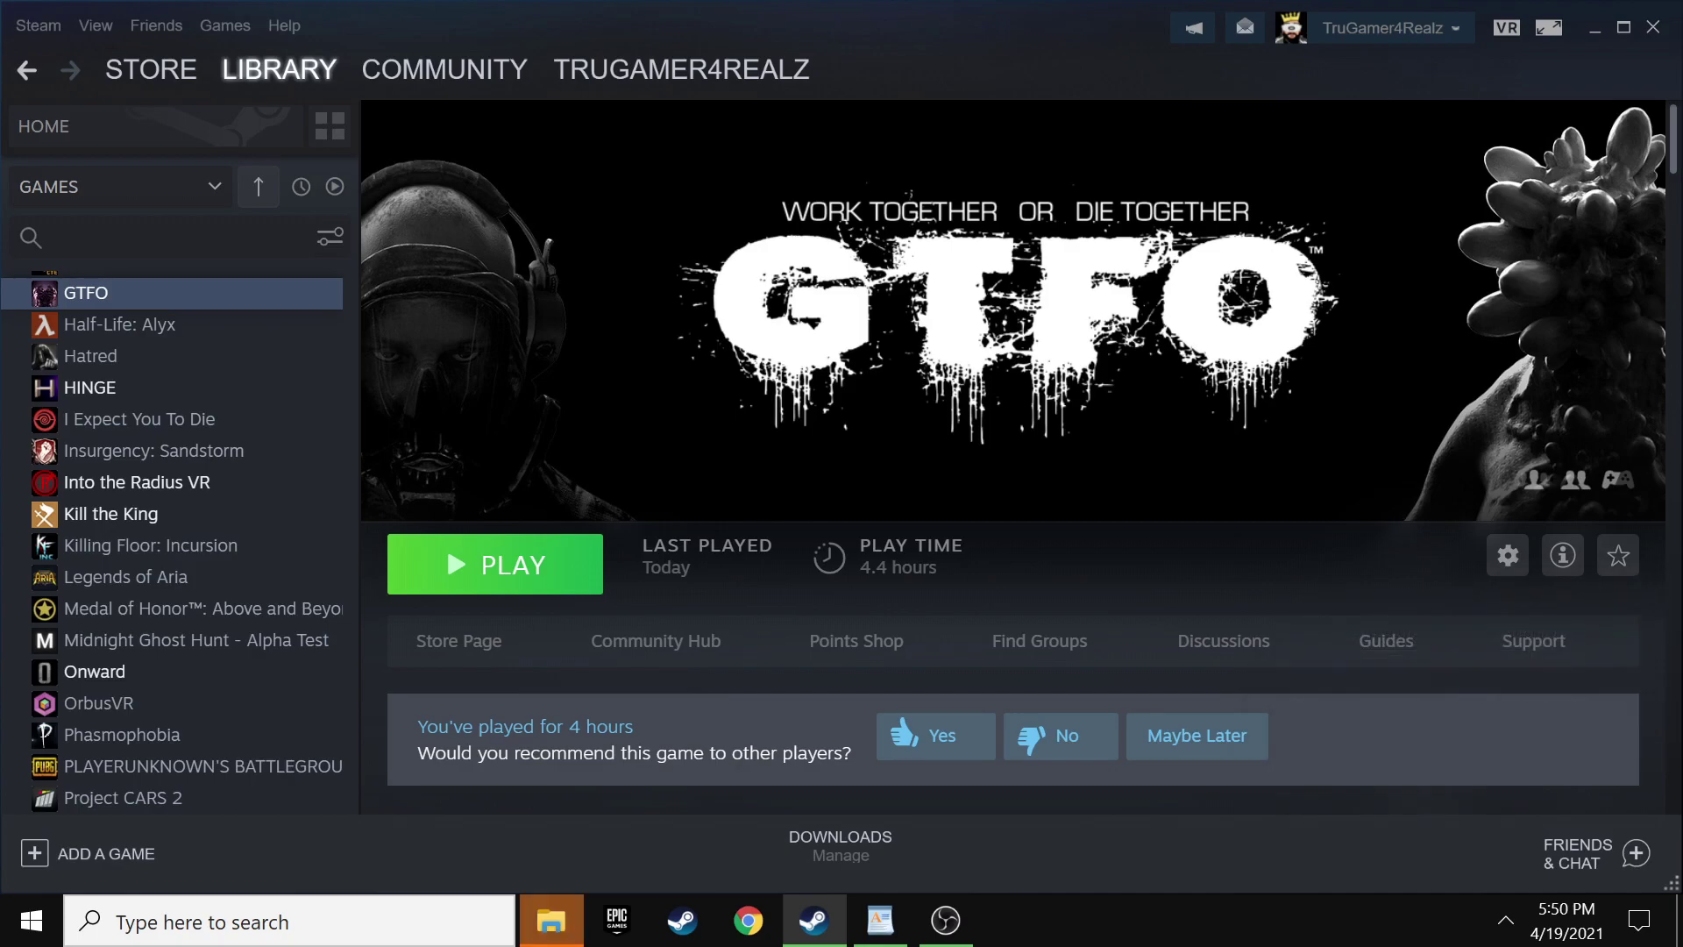
# Review GTFO's installation folder and look at the game's General properties in Steam
pyautogui.click(550, 921)
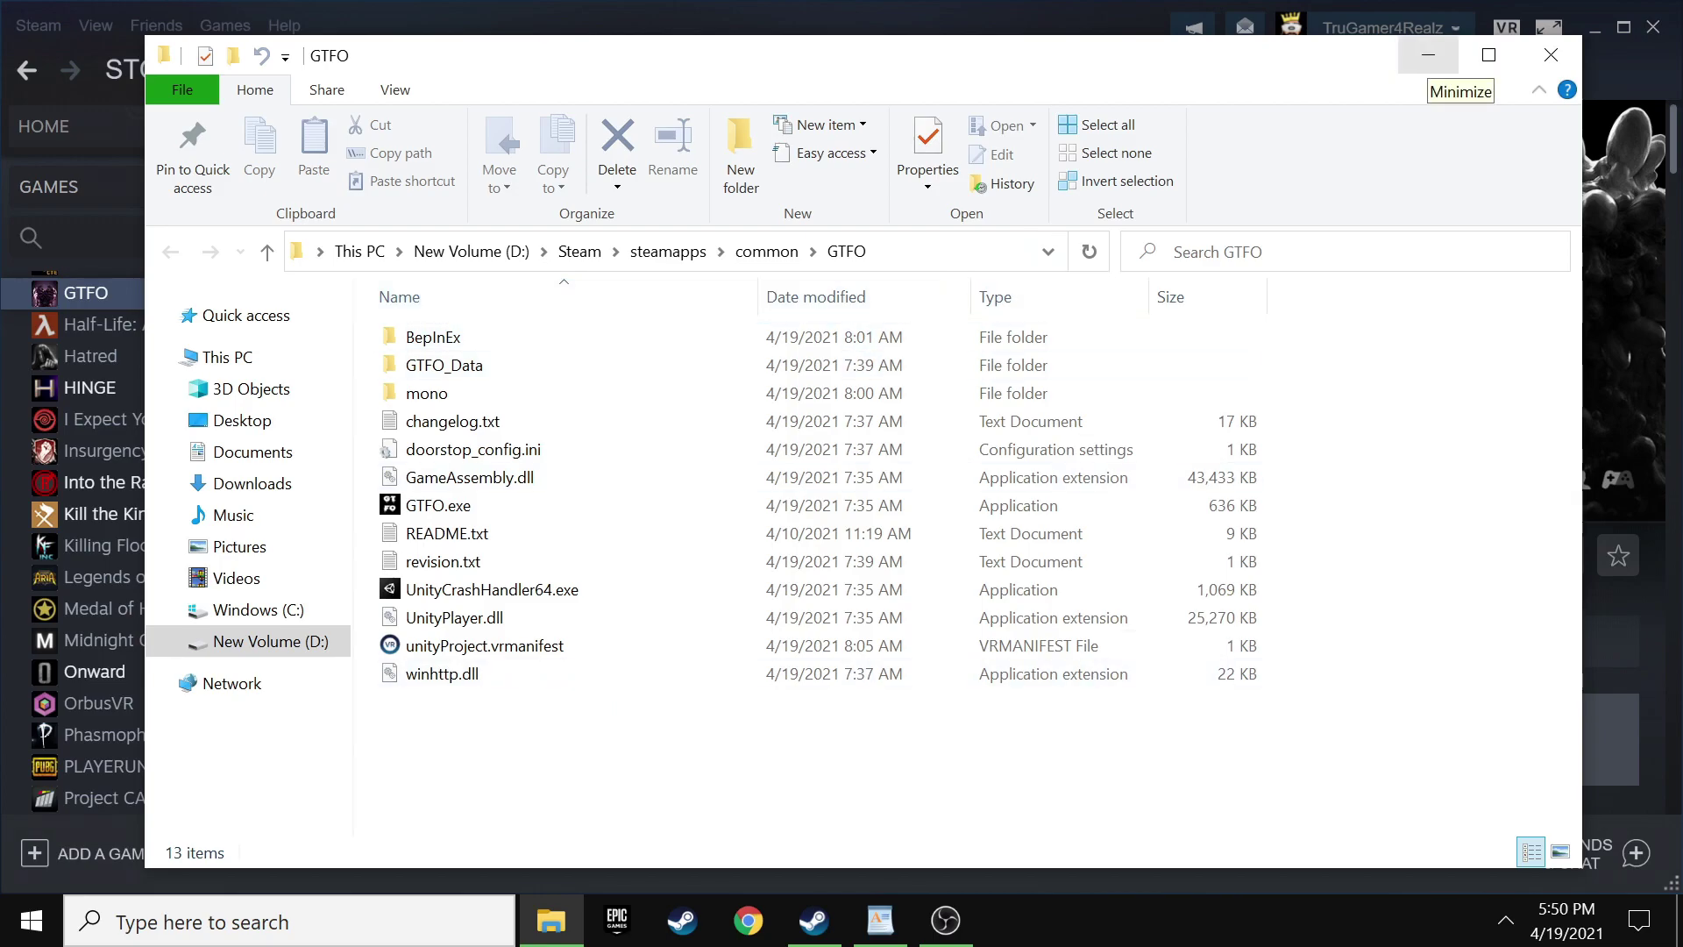
pyautogui.click(1428, 55)
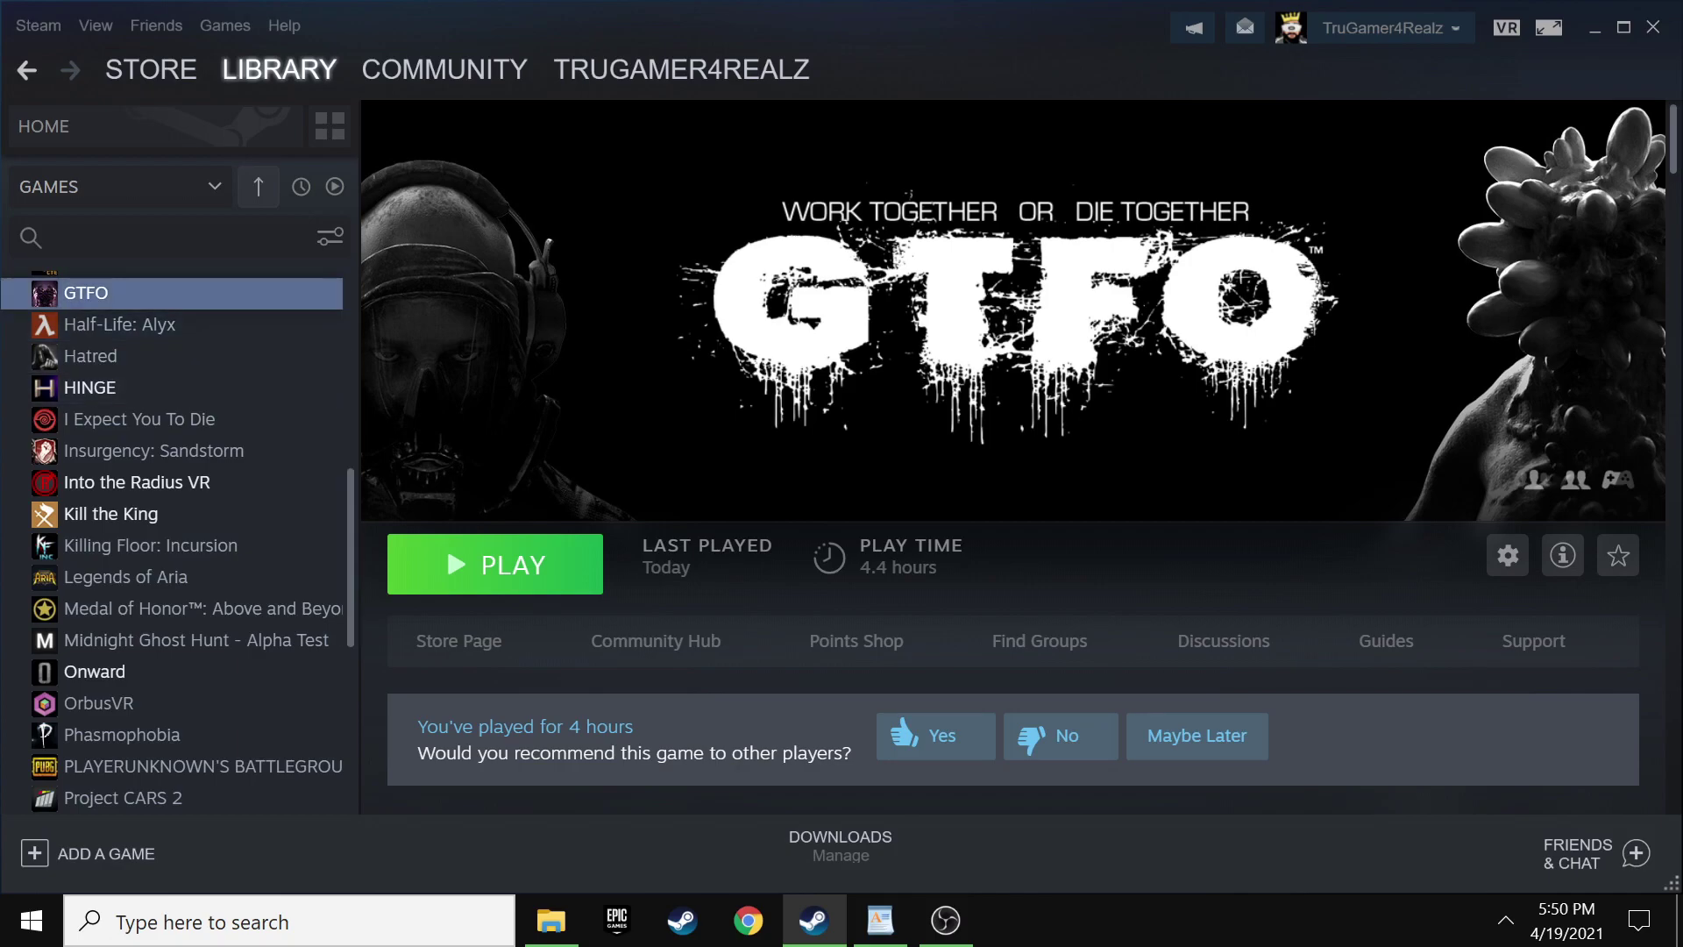
pyautogui.rightClick(130, 296)
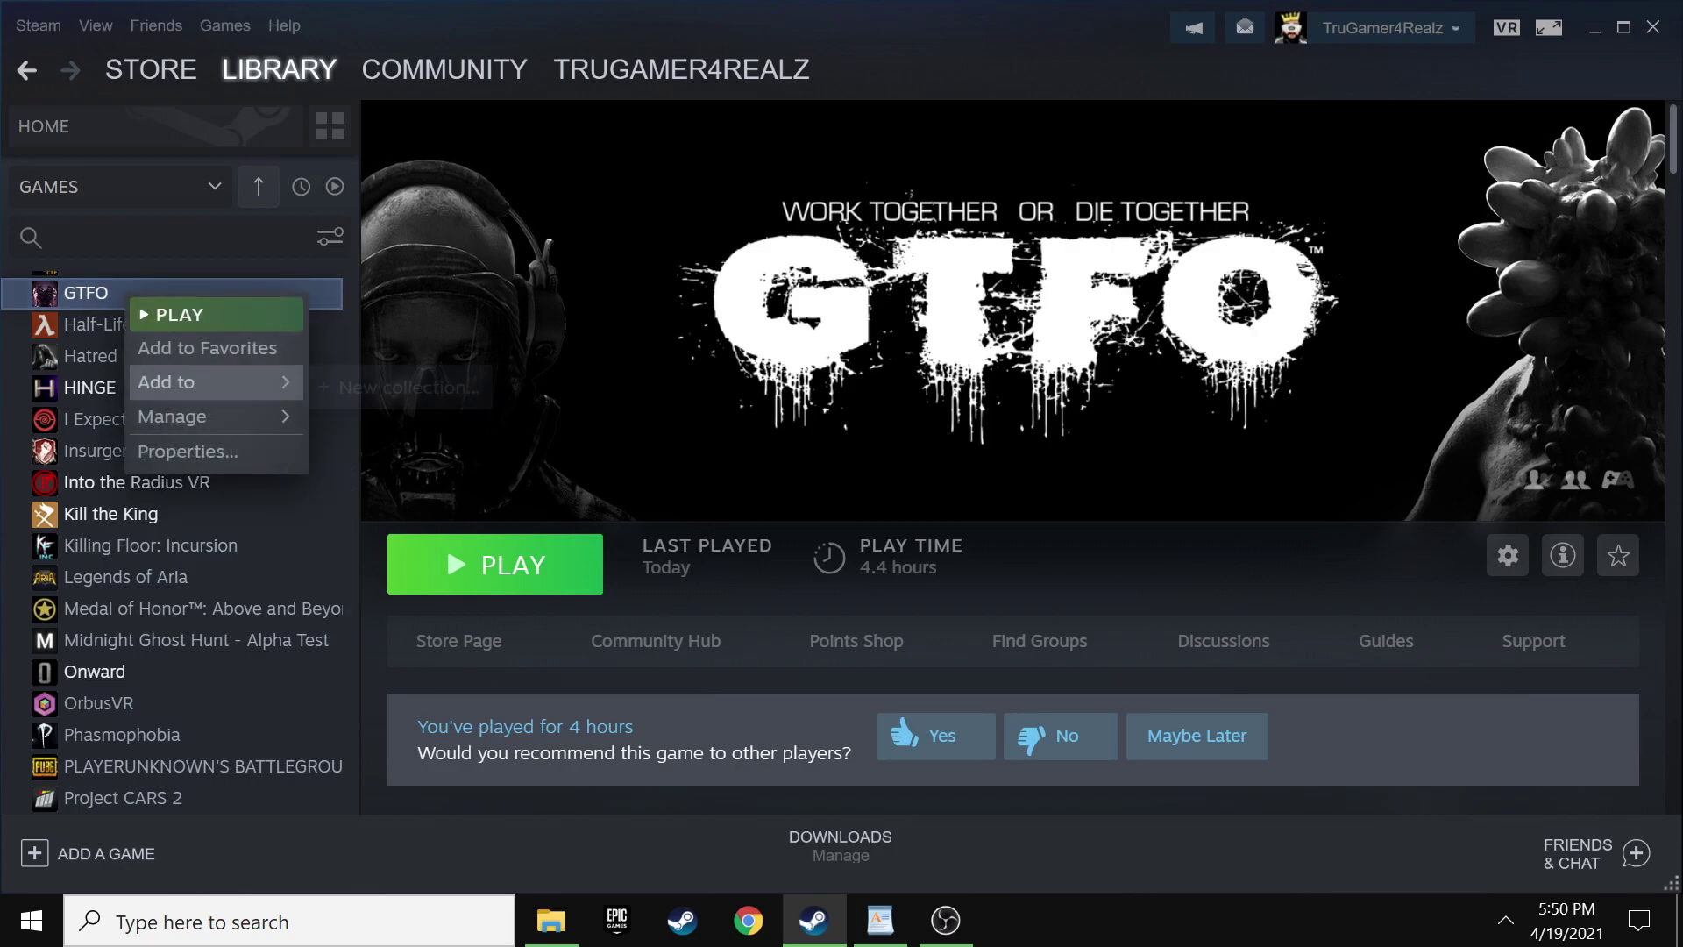
pyautogui.moveTo(211, 417)
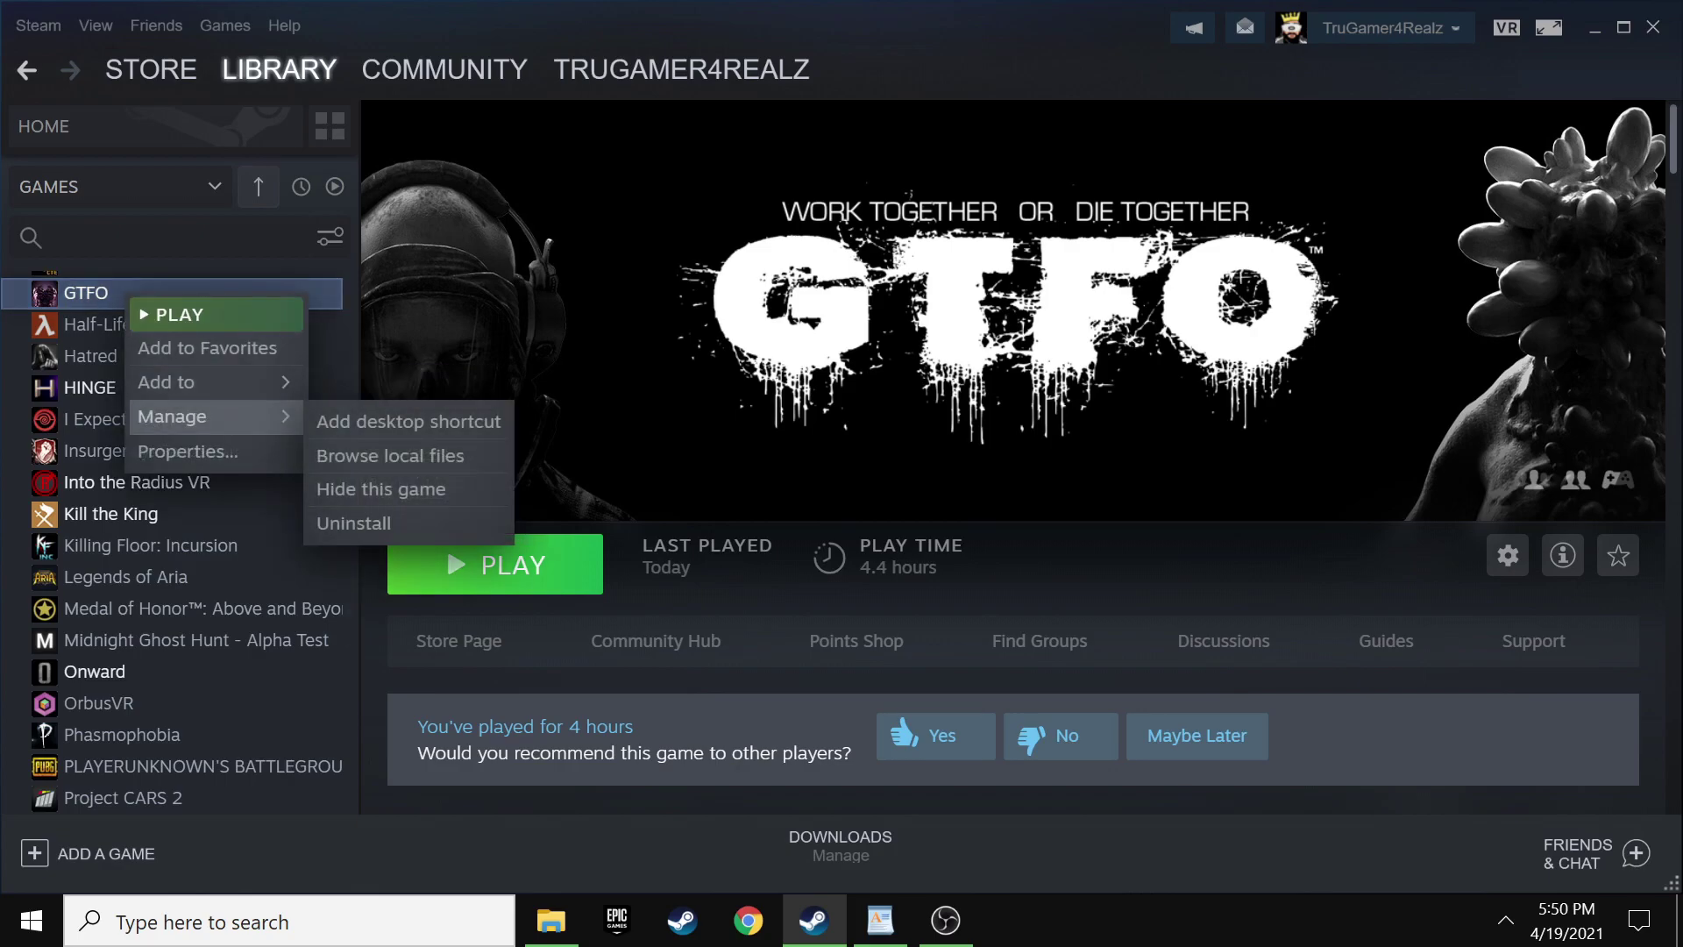
pyautogui.click(187, 452)
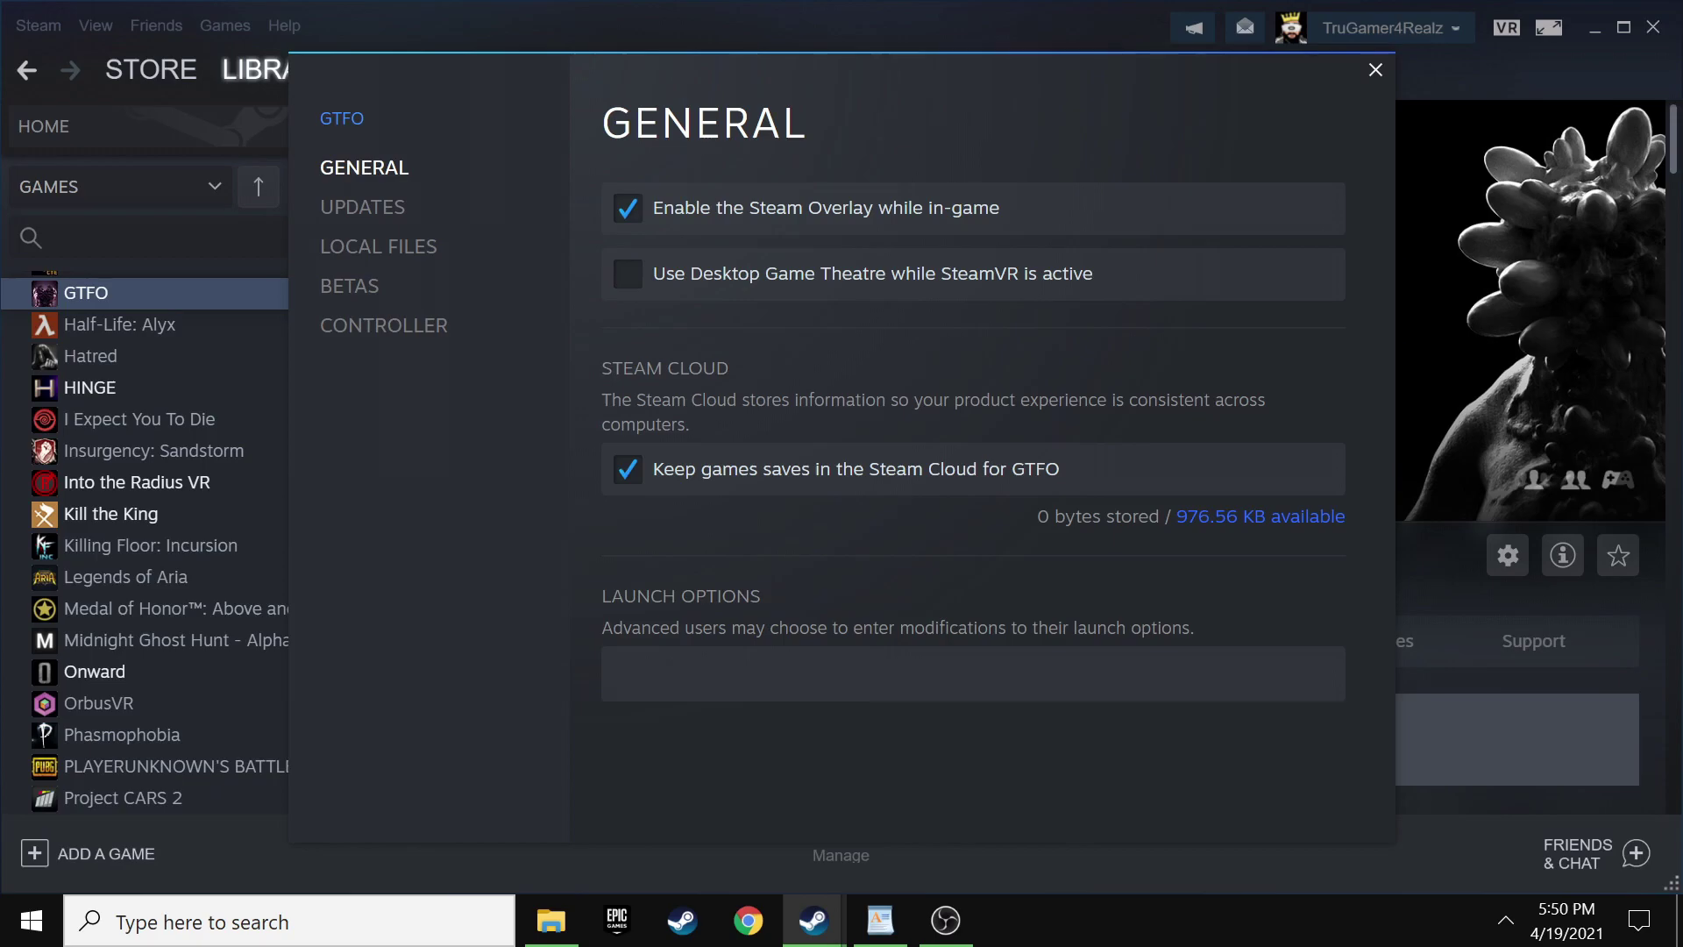
pyautogui.click(1375, 69)
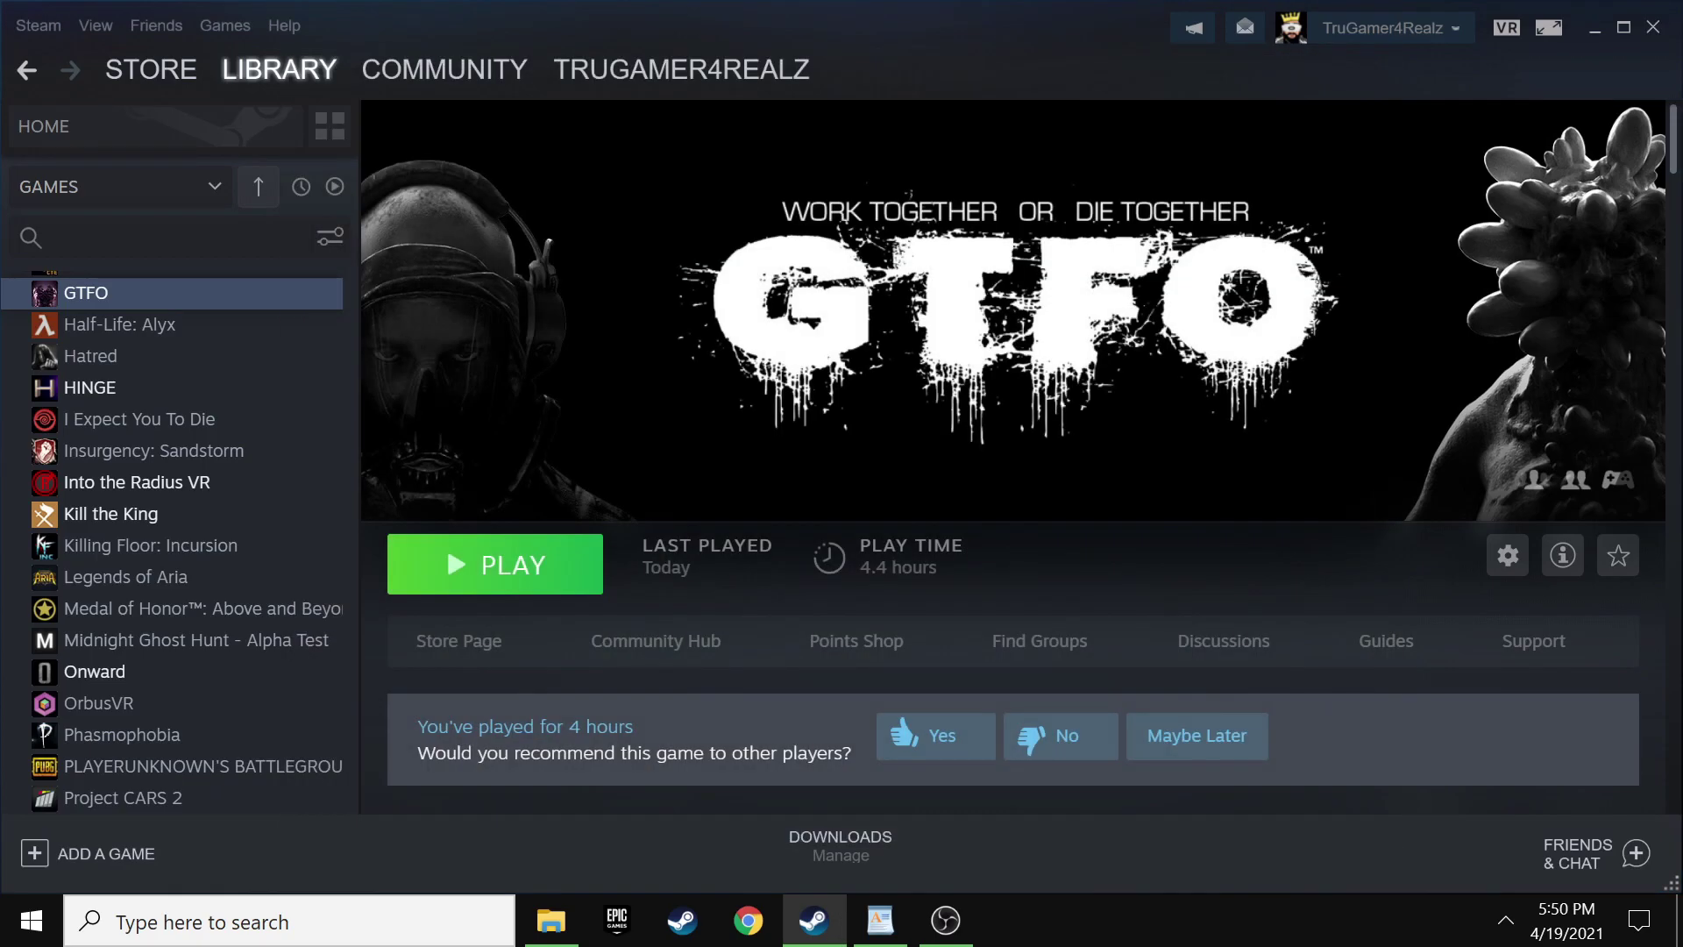
# Download BepInEx_UnityIL2CPP_x64_07a69cf_6.0.0-be.350.zip through the step 3 link in the WordPad install guide, open the archive and close the browser
pyautogui.moveTo(881, 921)
pyautogui.click(880, 920)
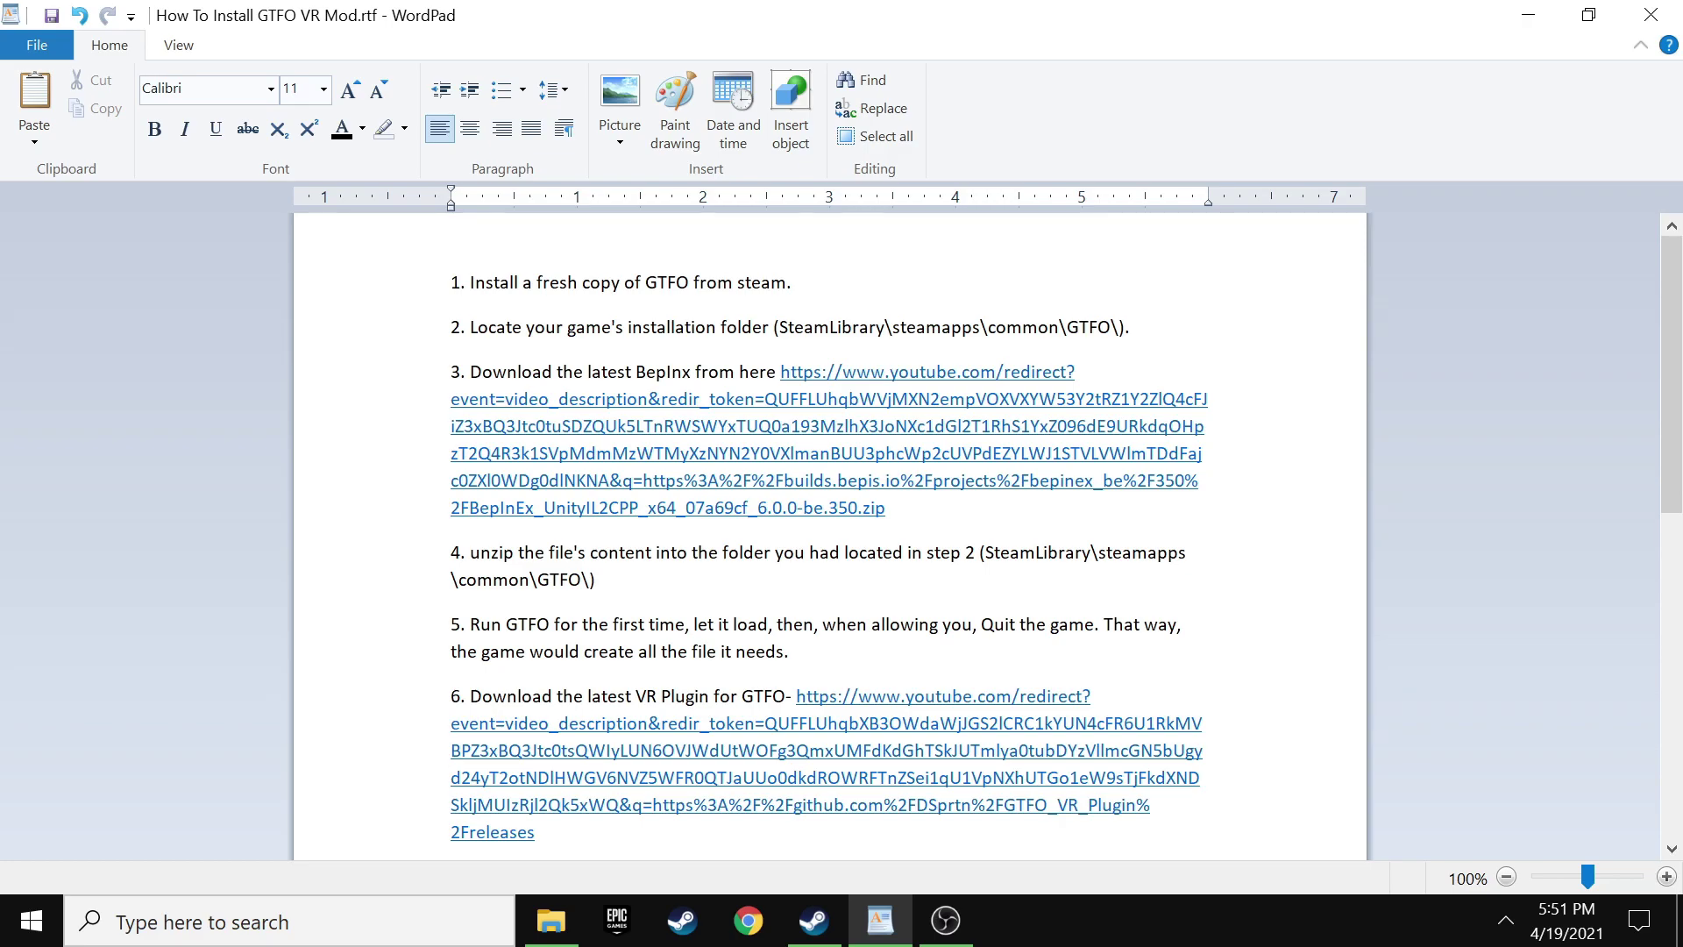
pyautogui.click(824, 453)
pyautogui.click(931, 594)
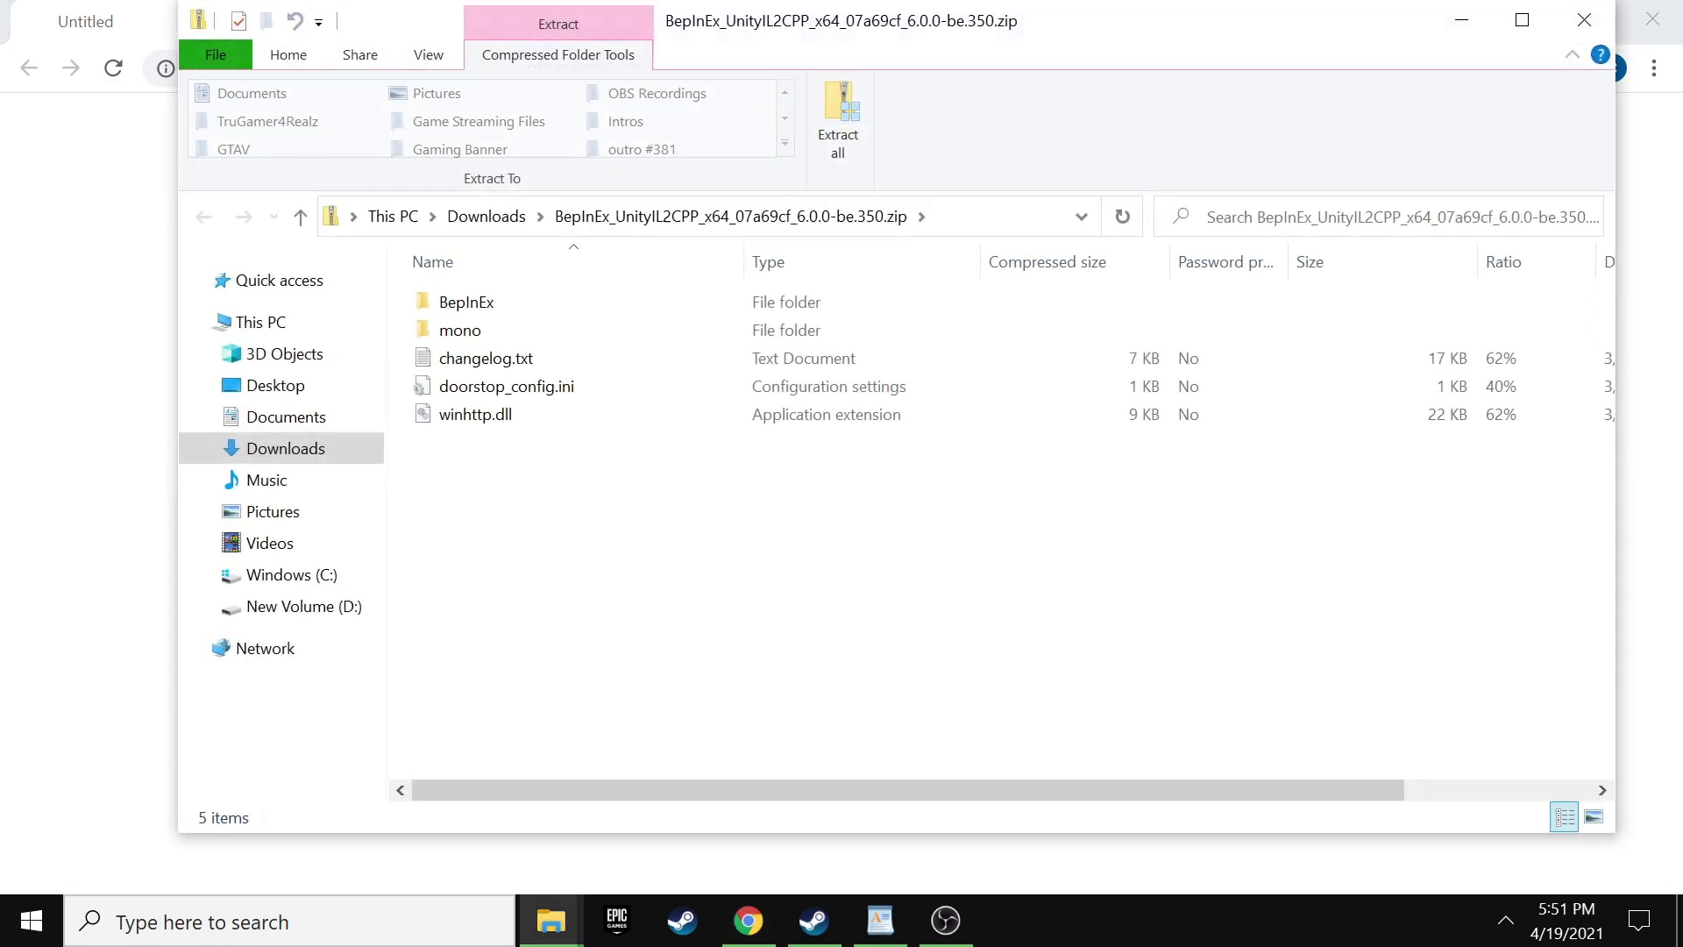
pyautogui.click(1649, 263)
pyautogui.click(1651, 20)
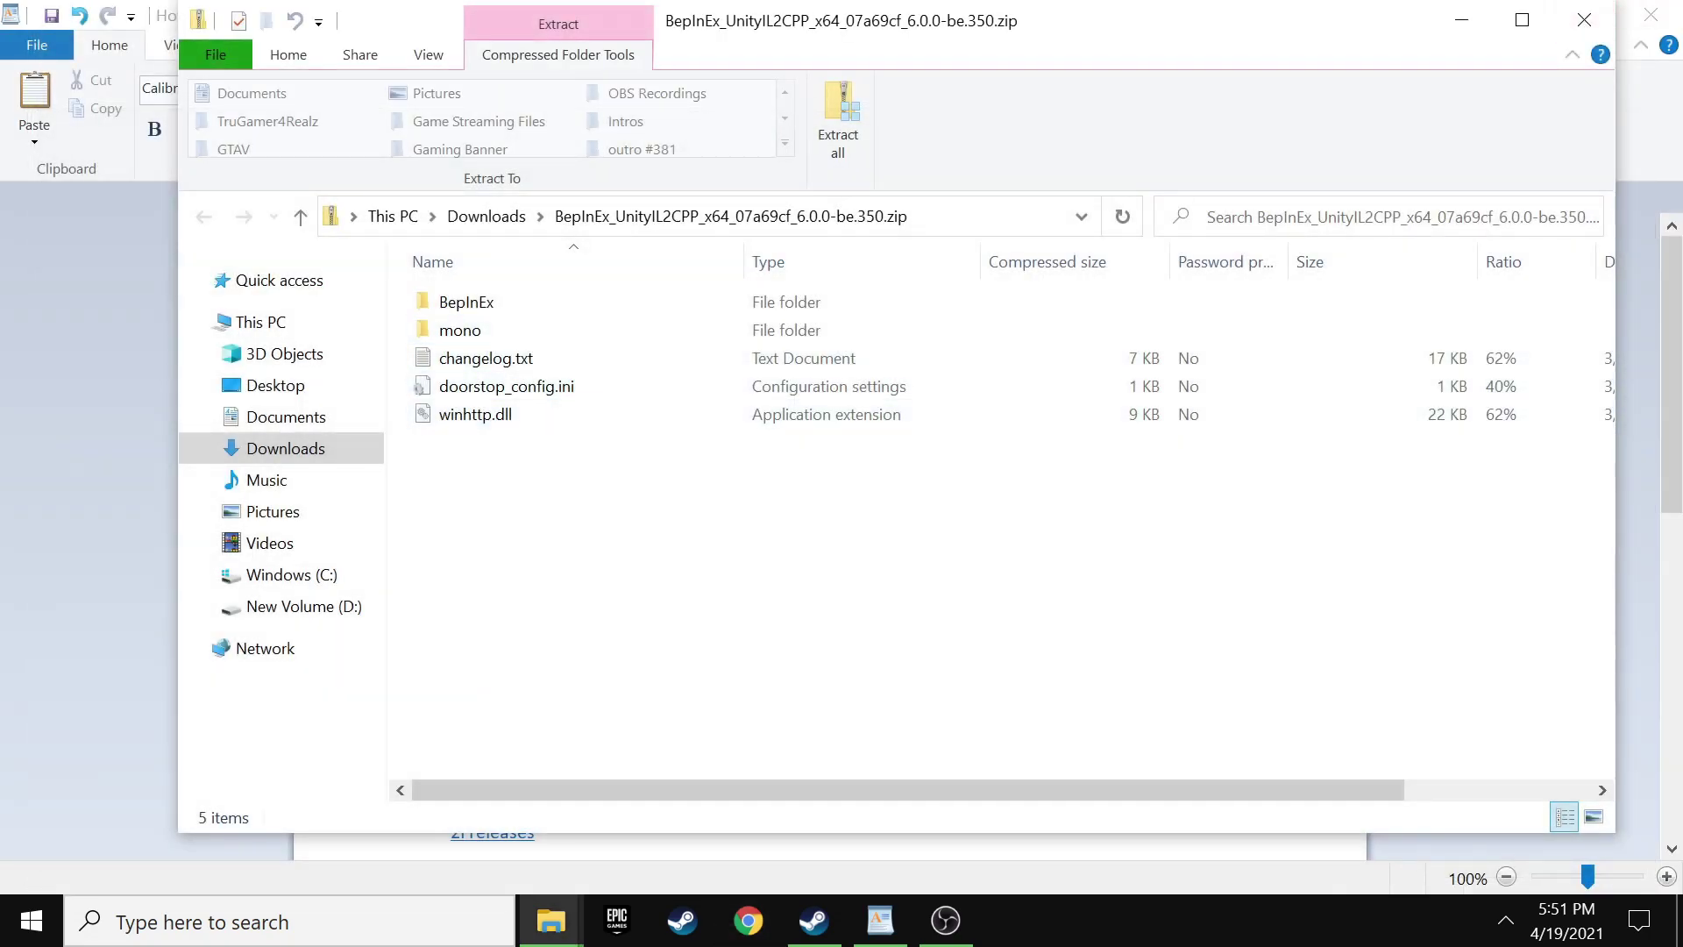
pyautogui.click(1648, 176)
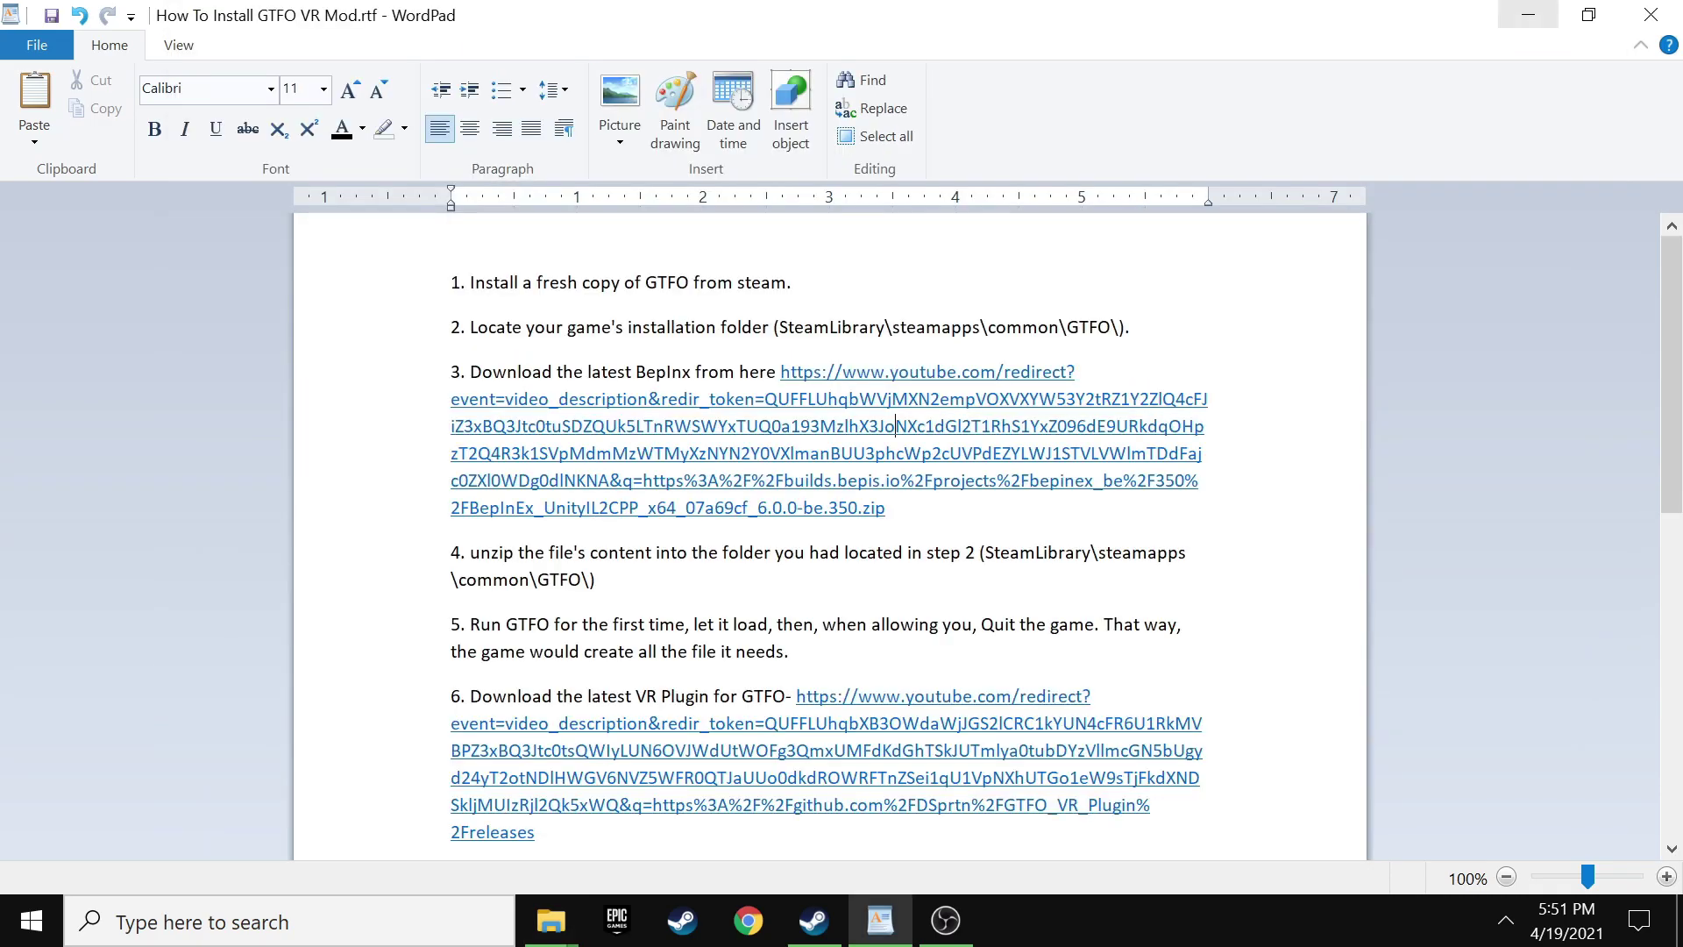
# Extract the BepInEx zip in Downloads to its own default folder and close the Downloads window
pyautogui.click(1528, 14)
pyautogui.click(1525, 15)
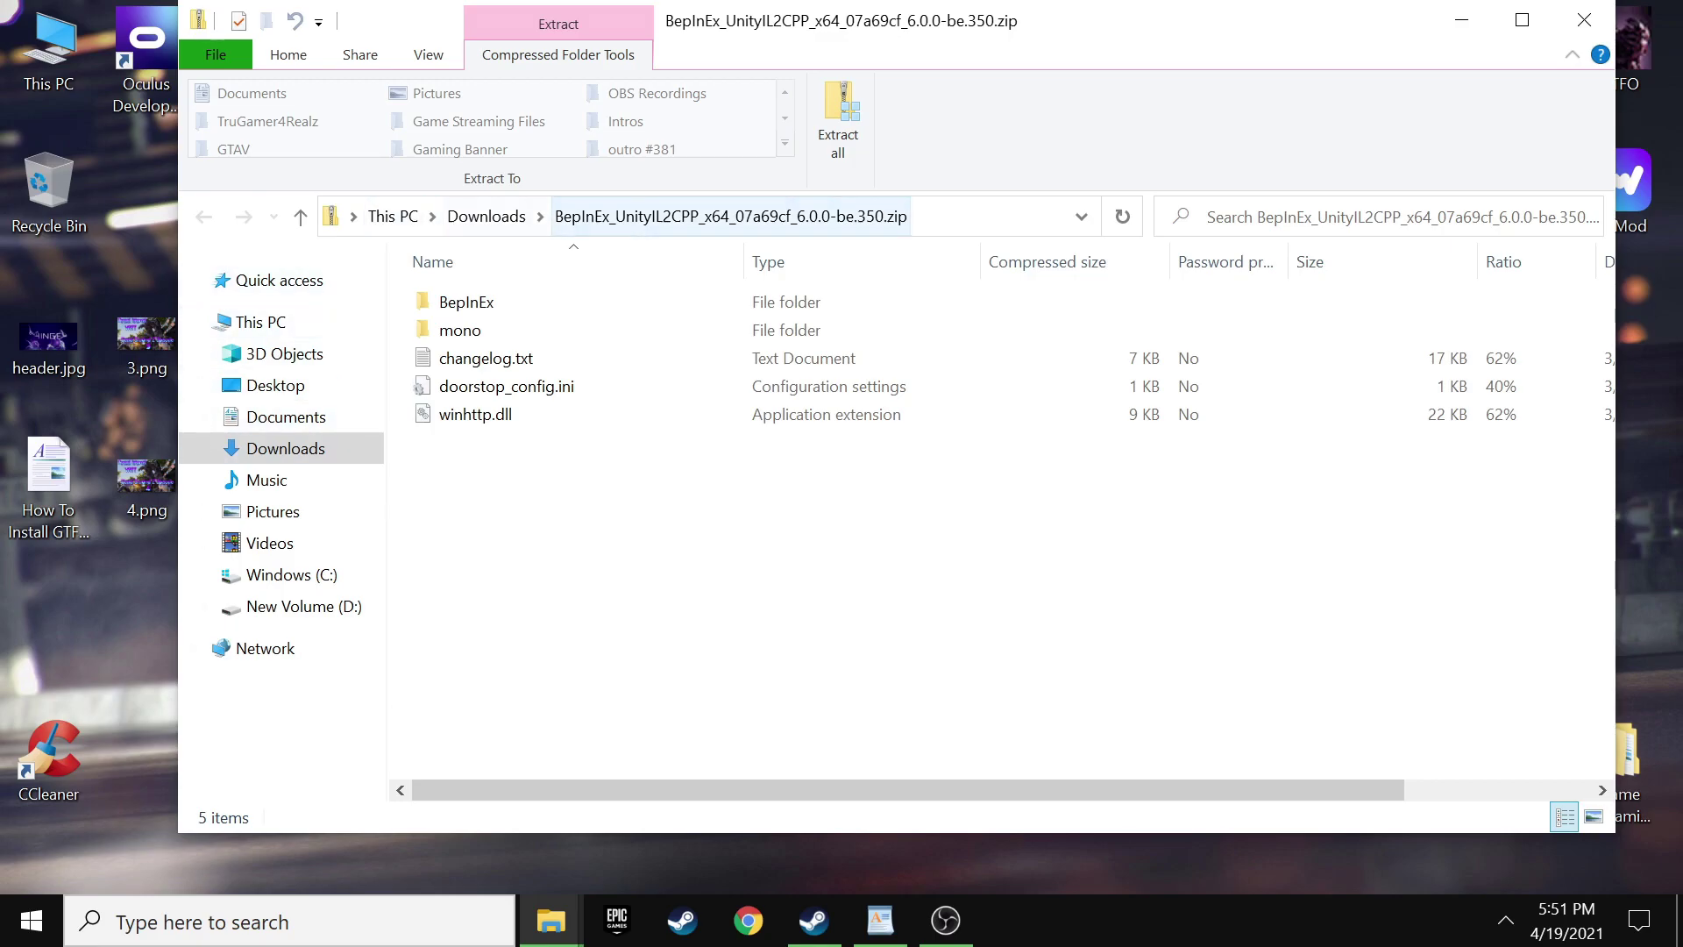
pyautogui.click(486, 217)
pyautogui.moveTo(843, 34); pyautogui.dragTo(772, 61)
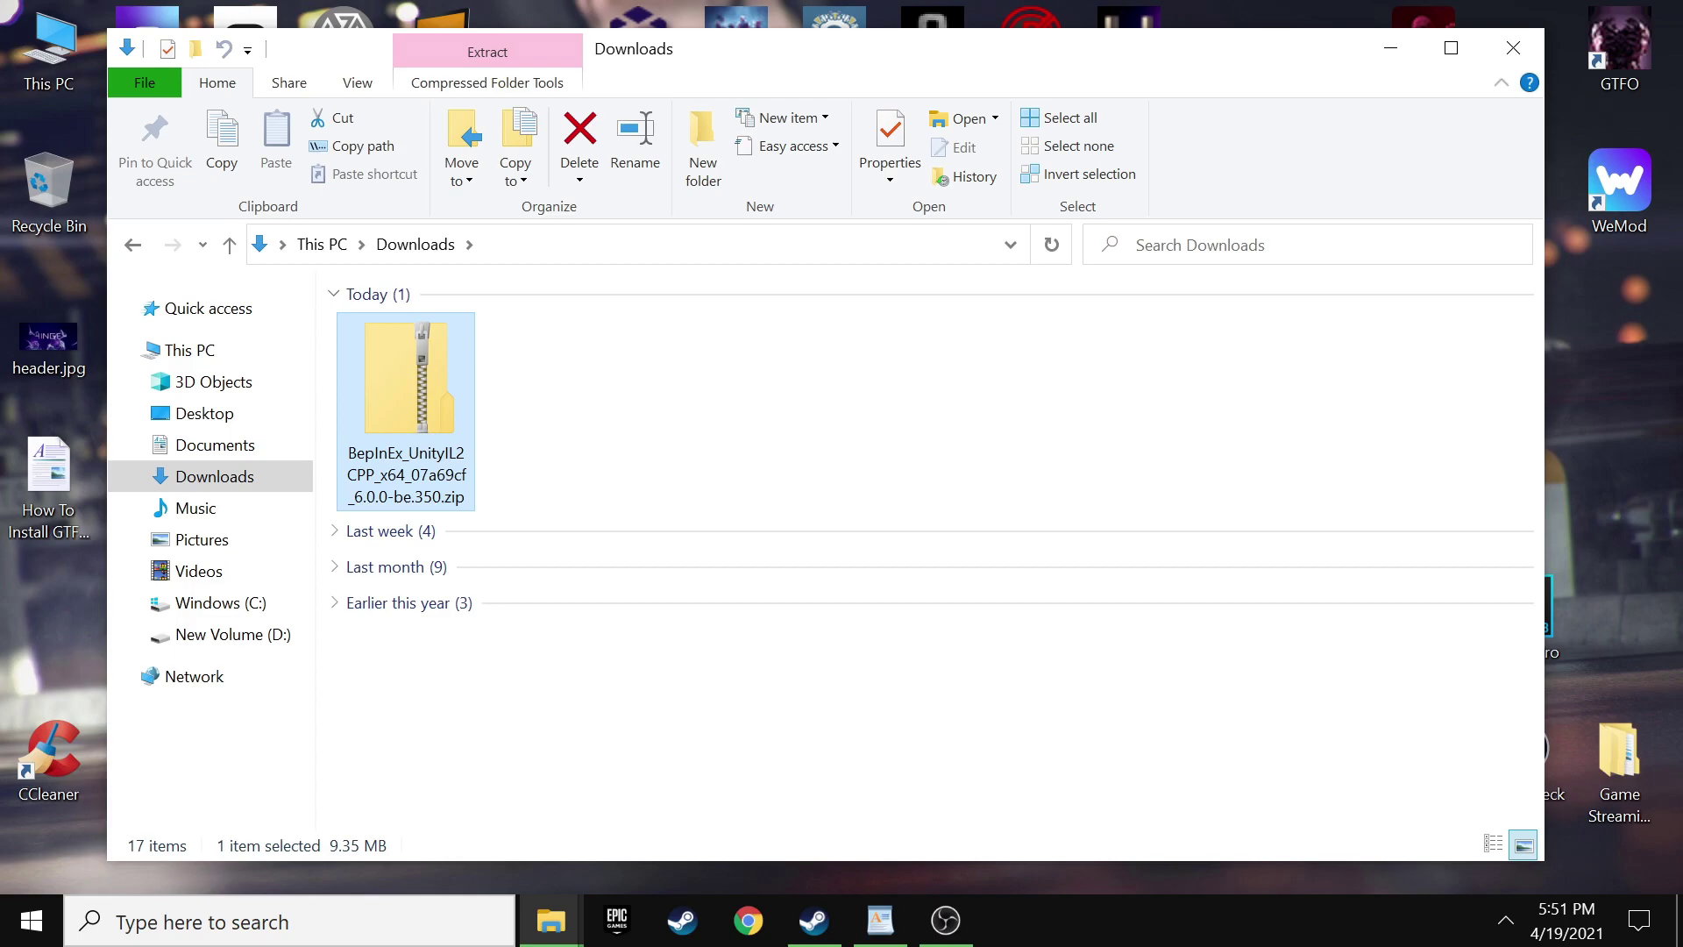
pyautogui.rightClick(412, 456)
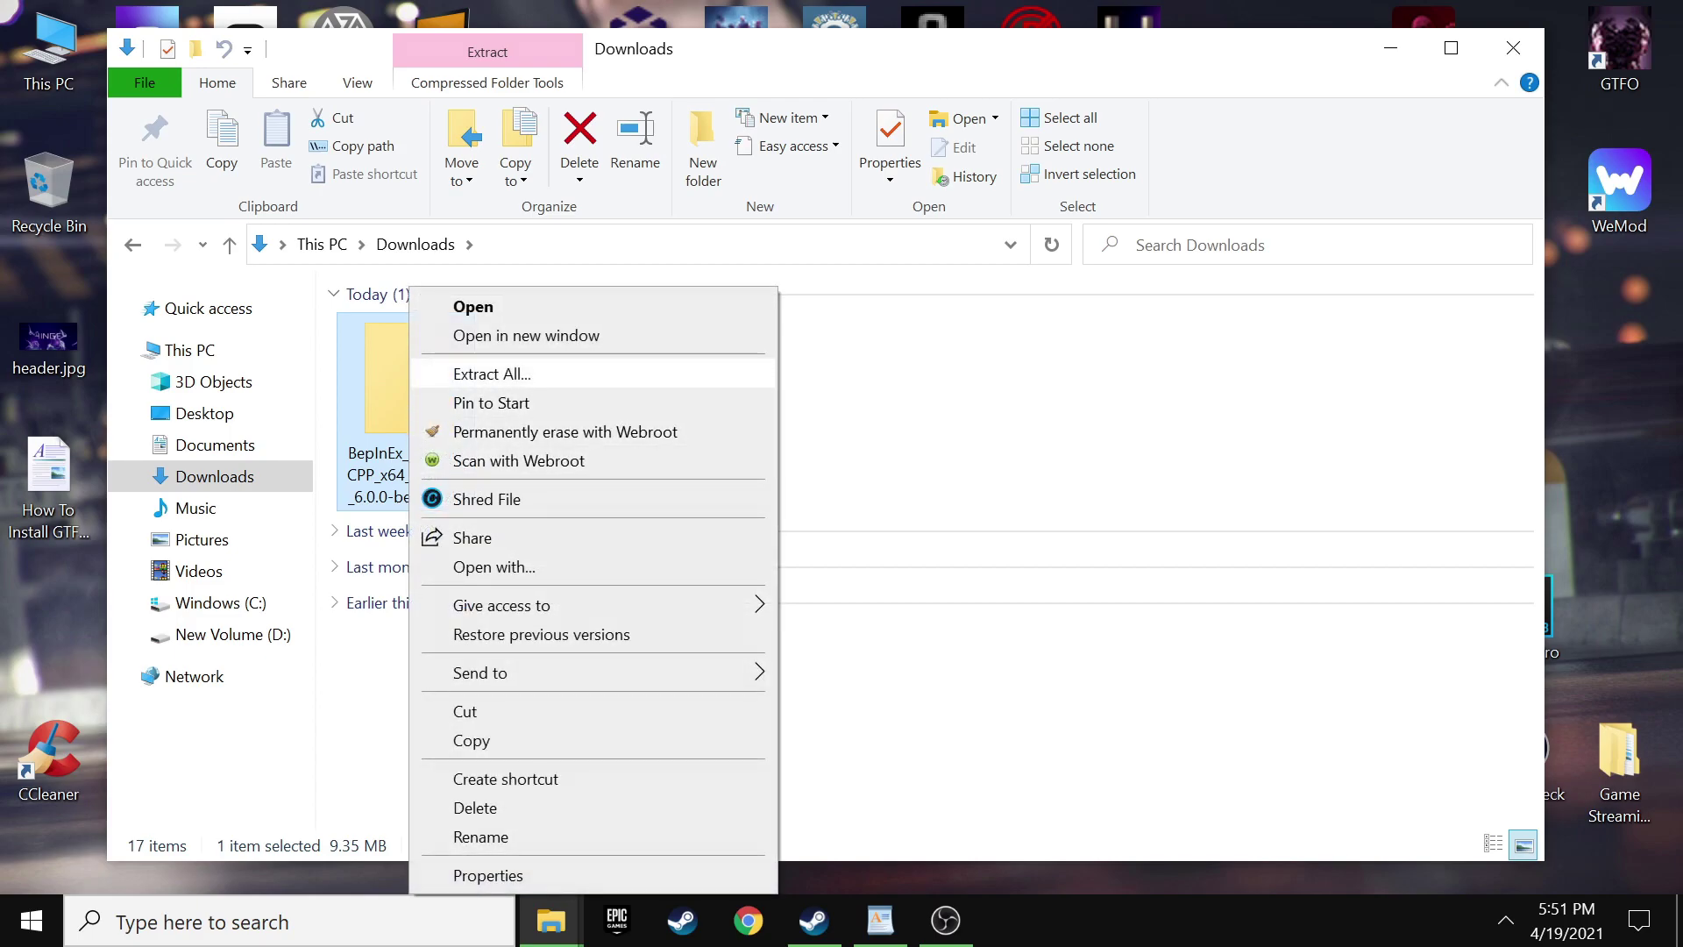
pyautogui.click(491, 373)
pyautogui.press('Return')
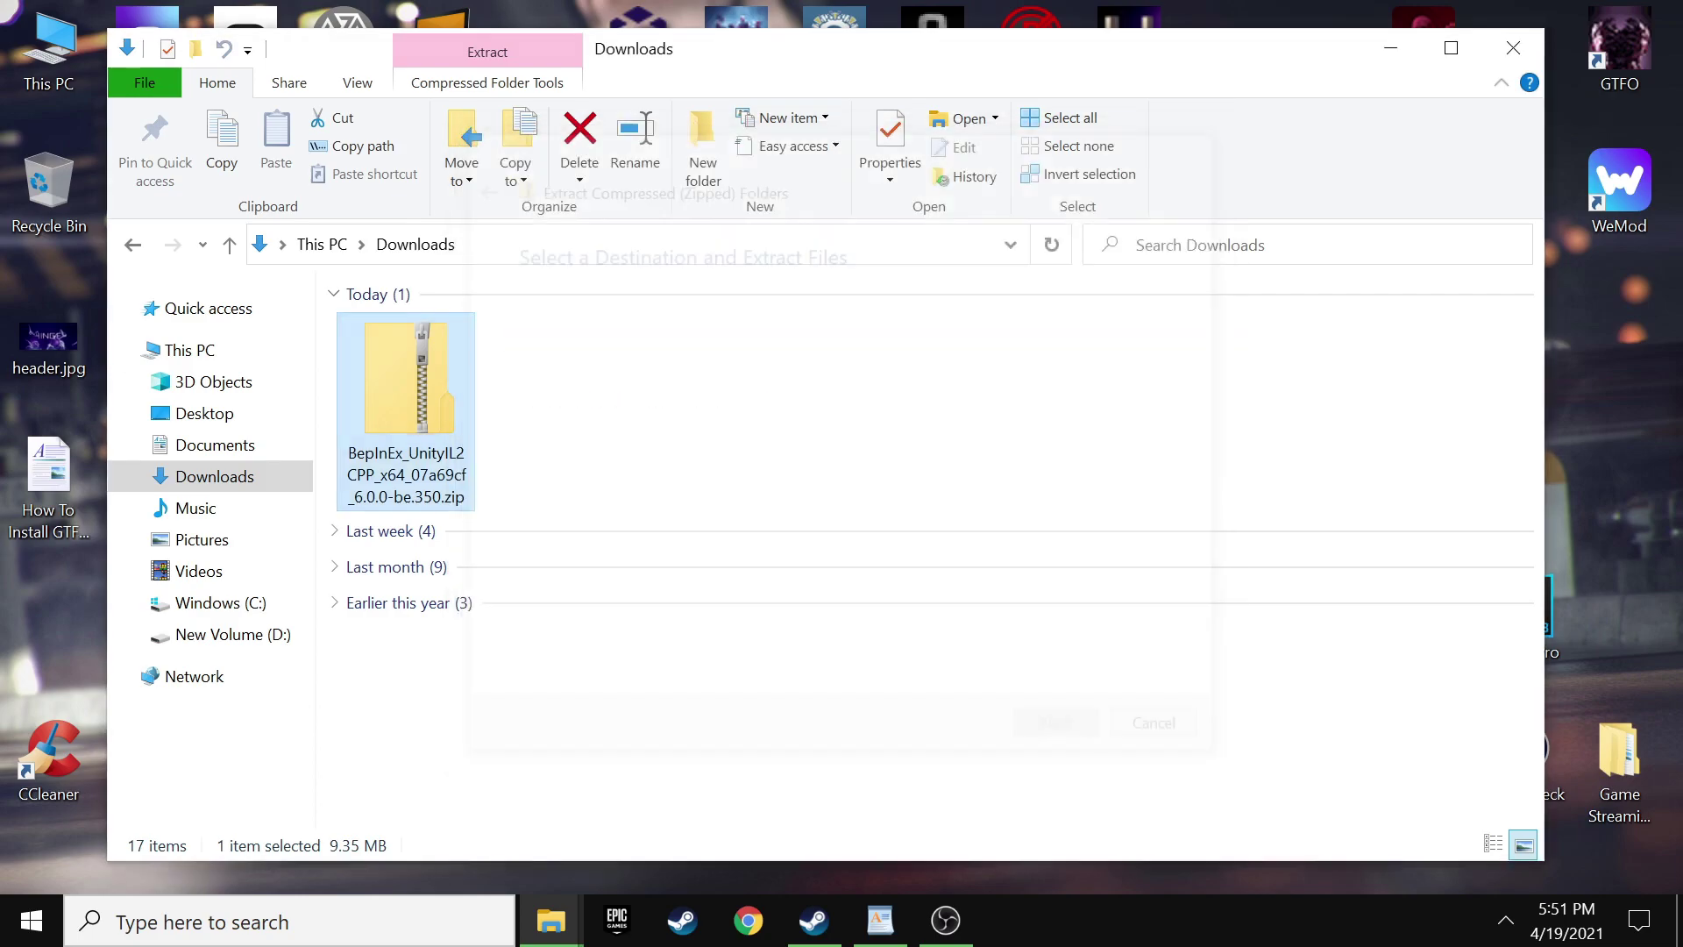
pyautogui.hotkey('alt', 'Tab')
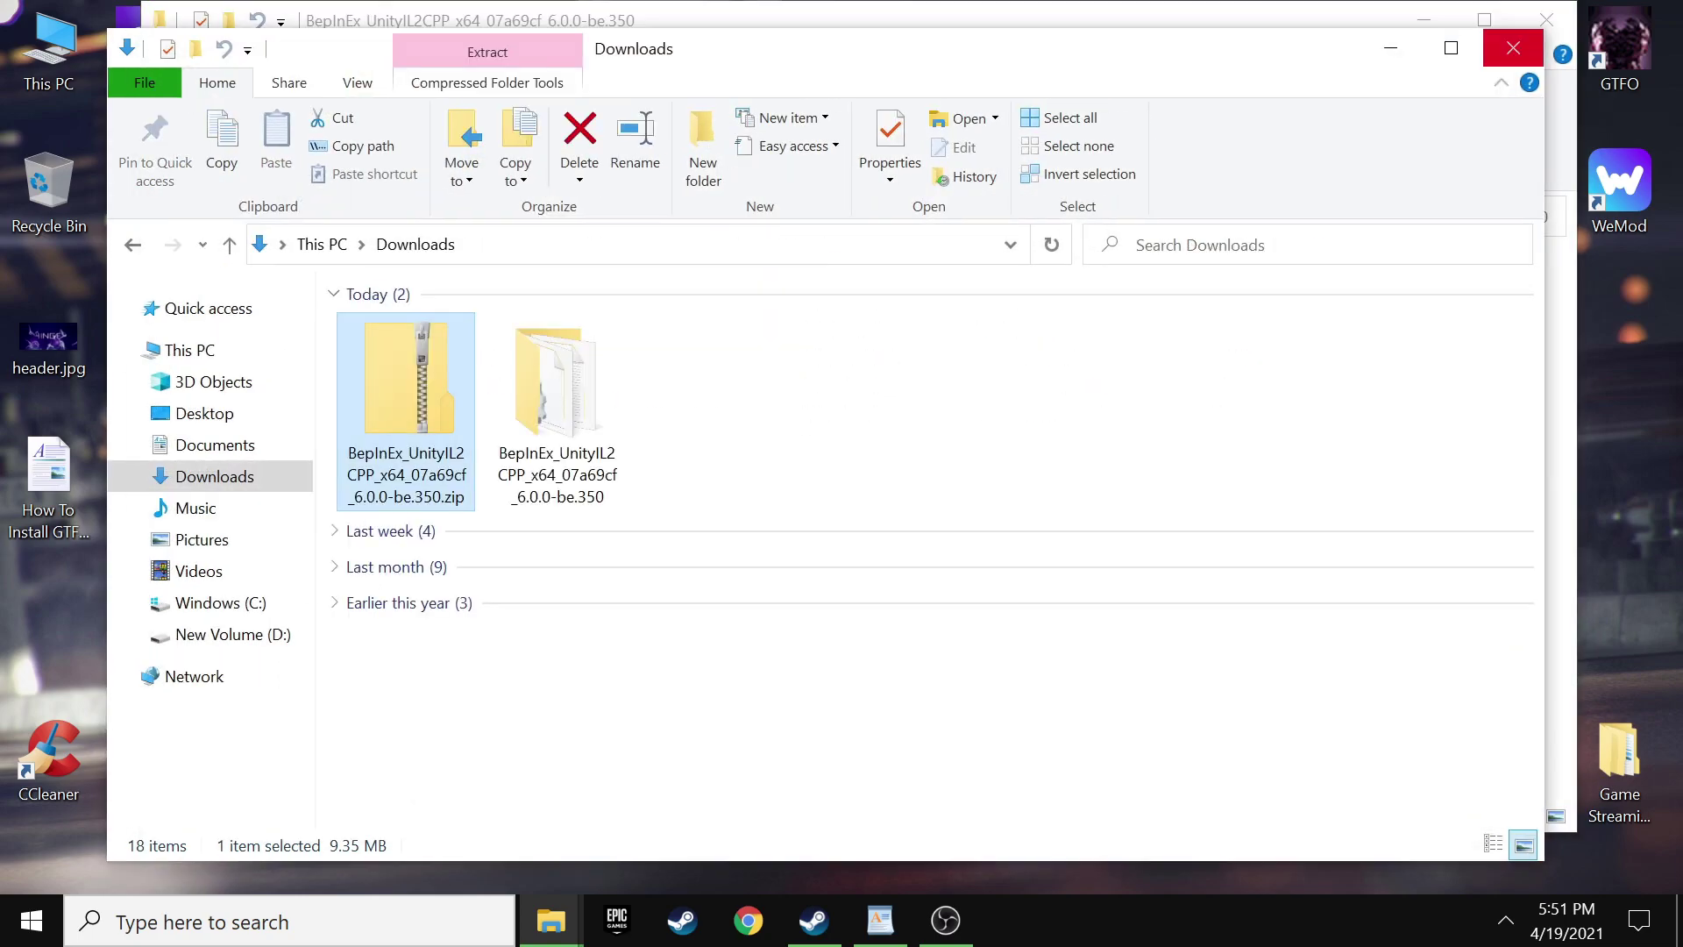
pyautogui.click(1514, 47)
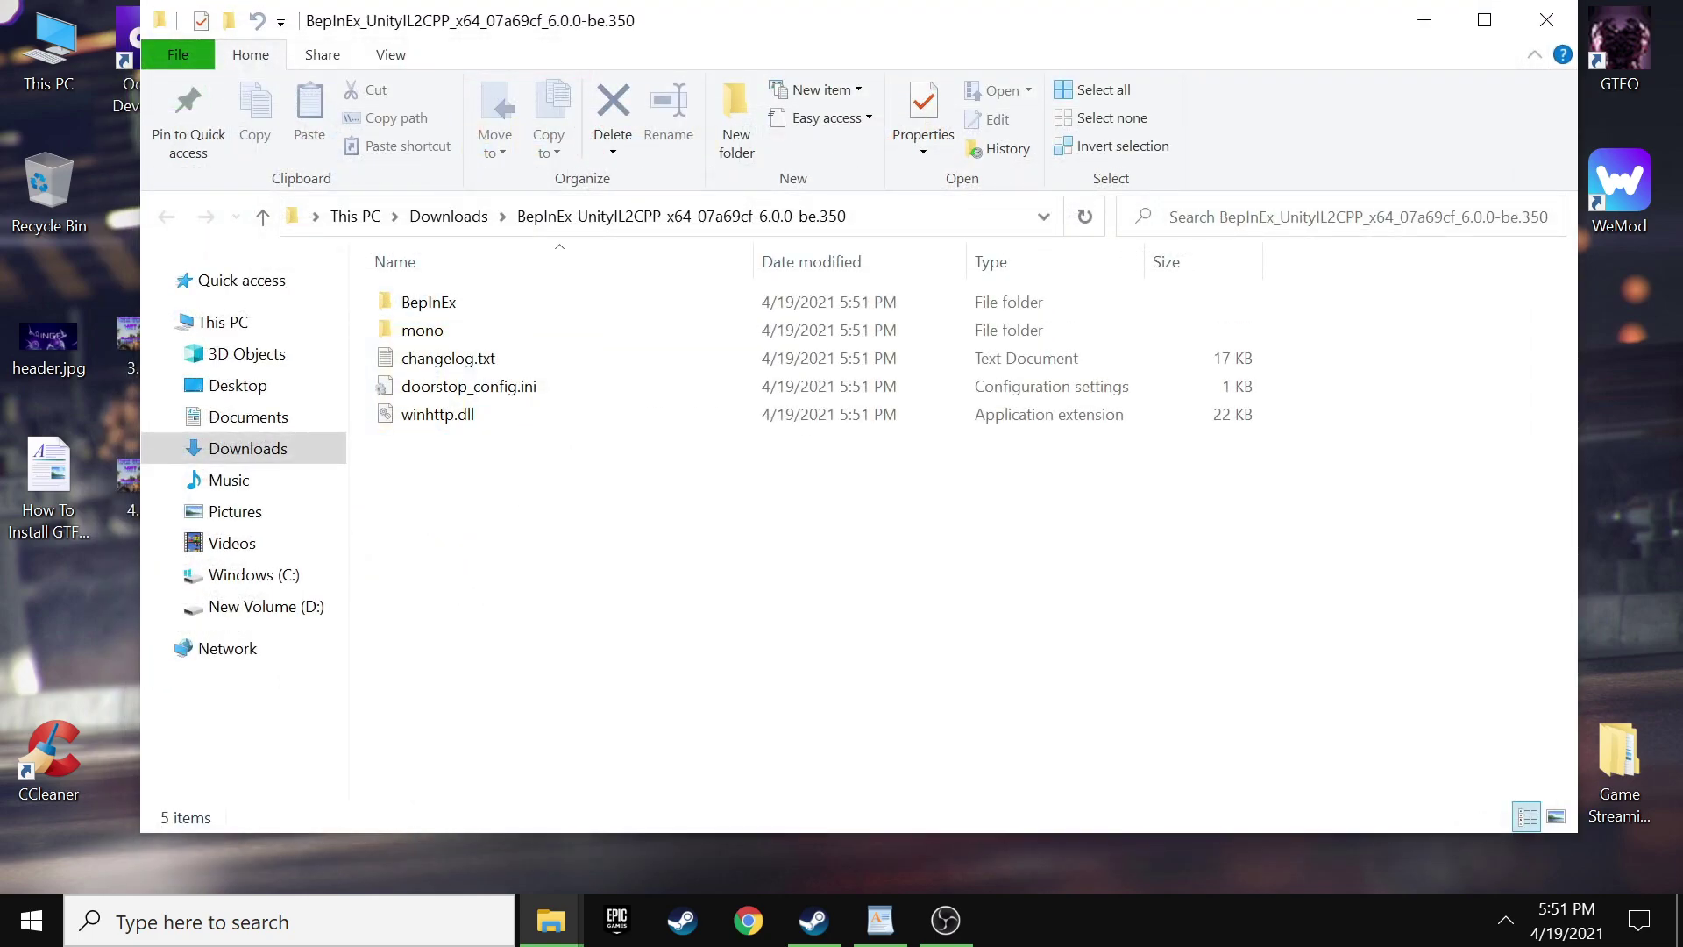
# Copy all the files and folders from the extracted BepInEx folder
pyautogui.moveTo(707, 26)
pyautogui.mouseDown()
pyautogui.moveTo(687, 88)
pyautogui.moveTo(686, 44)
pyautogui.mouseUp()
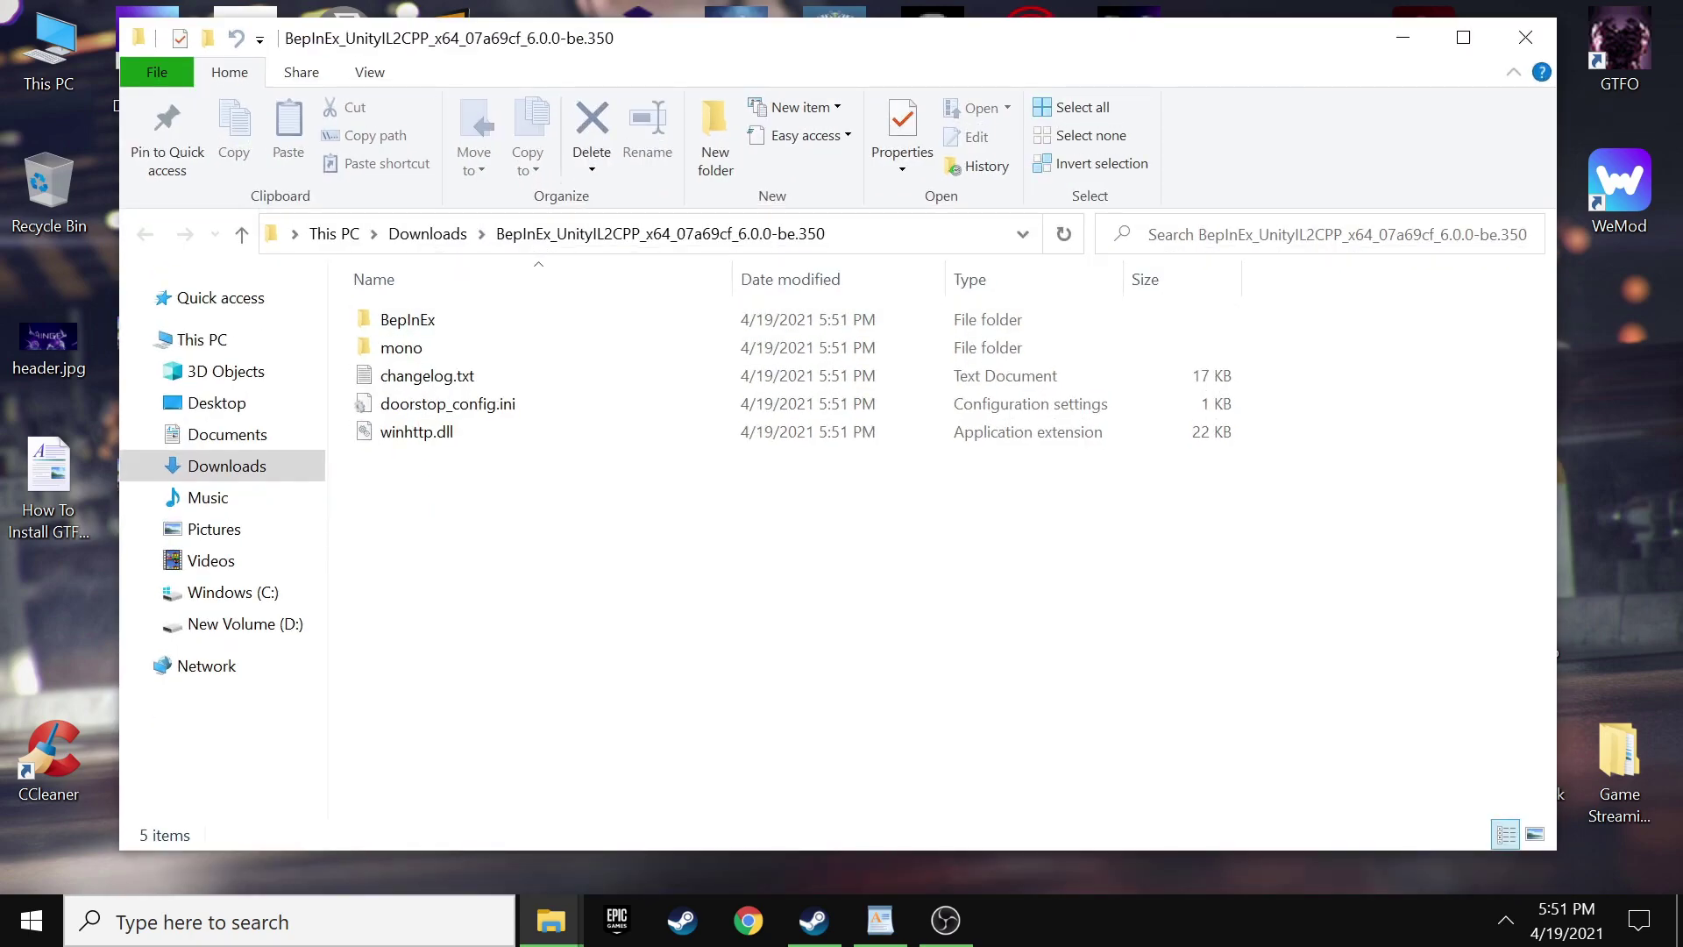
pyautogui.moveTo(516, 555); pyautogui.dragTo(368, 350)
pyautogui.rightClick(432, 328)
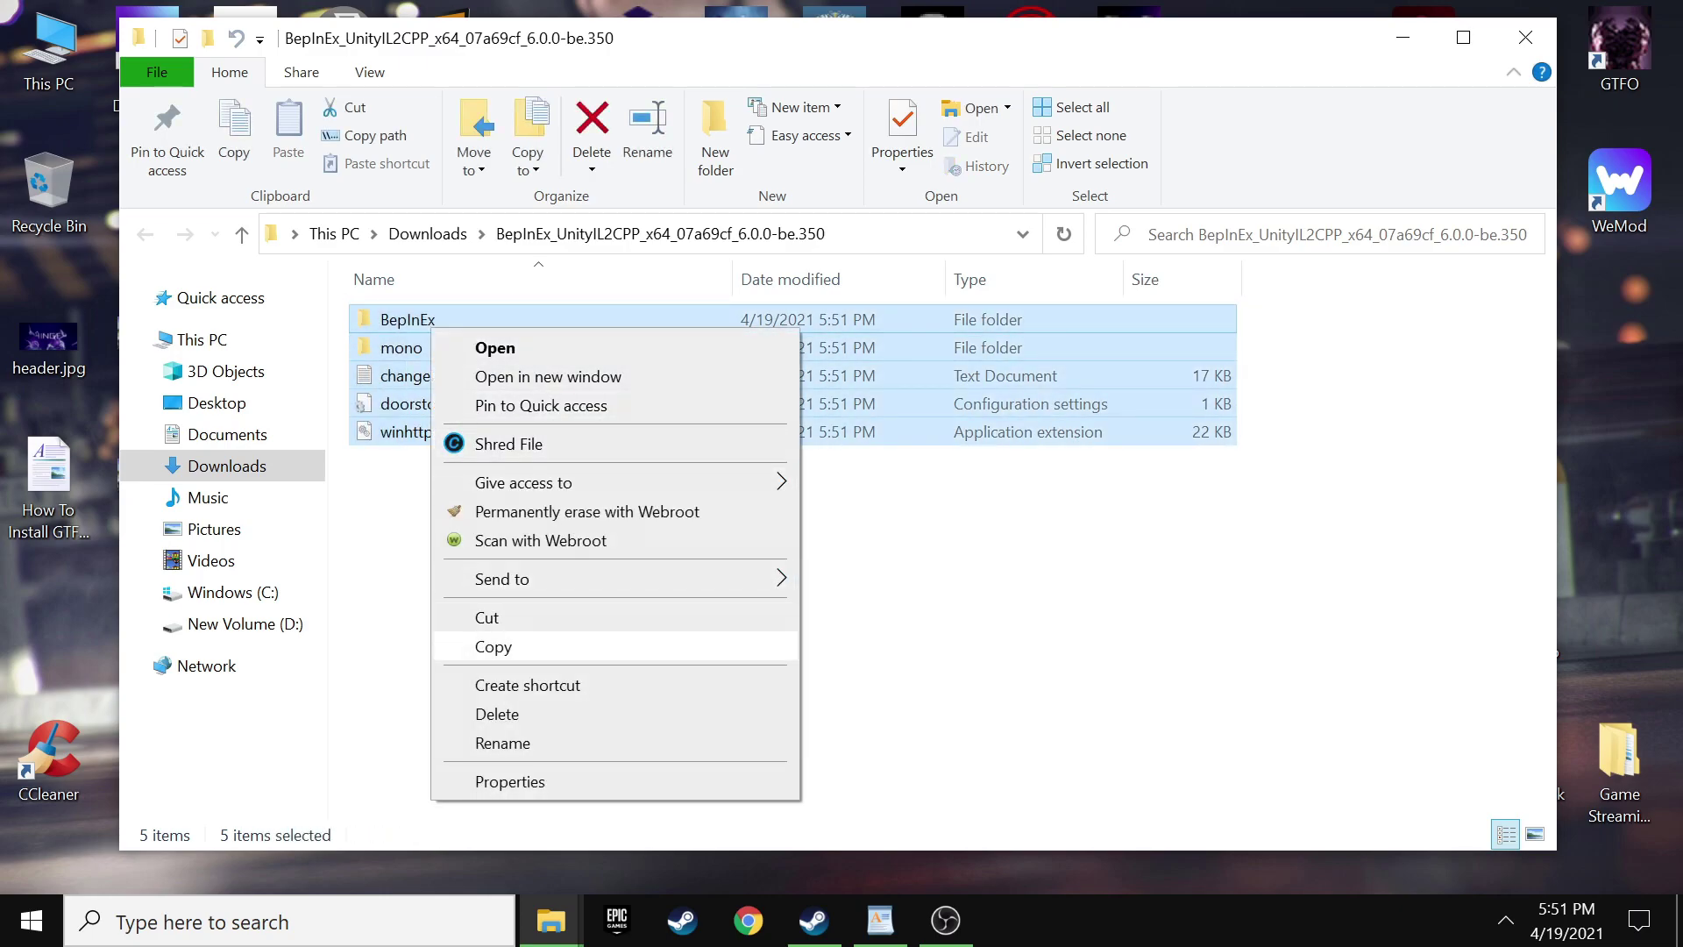
pyautogui.click(492, 647)
# Switch to the GTFO installation folder as the destination for the copied files and close the extracted BepInEx folder
pyautogui.moveTo(551, 921)
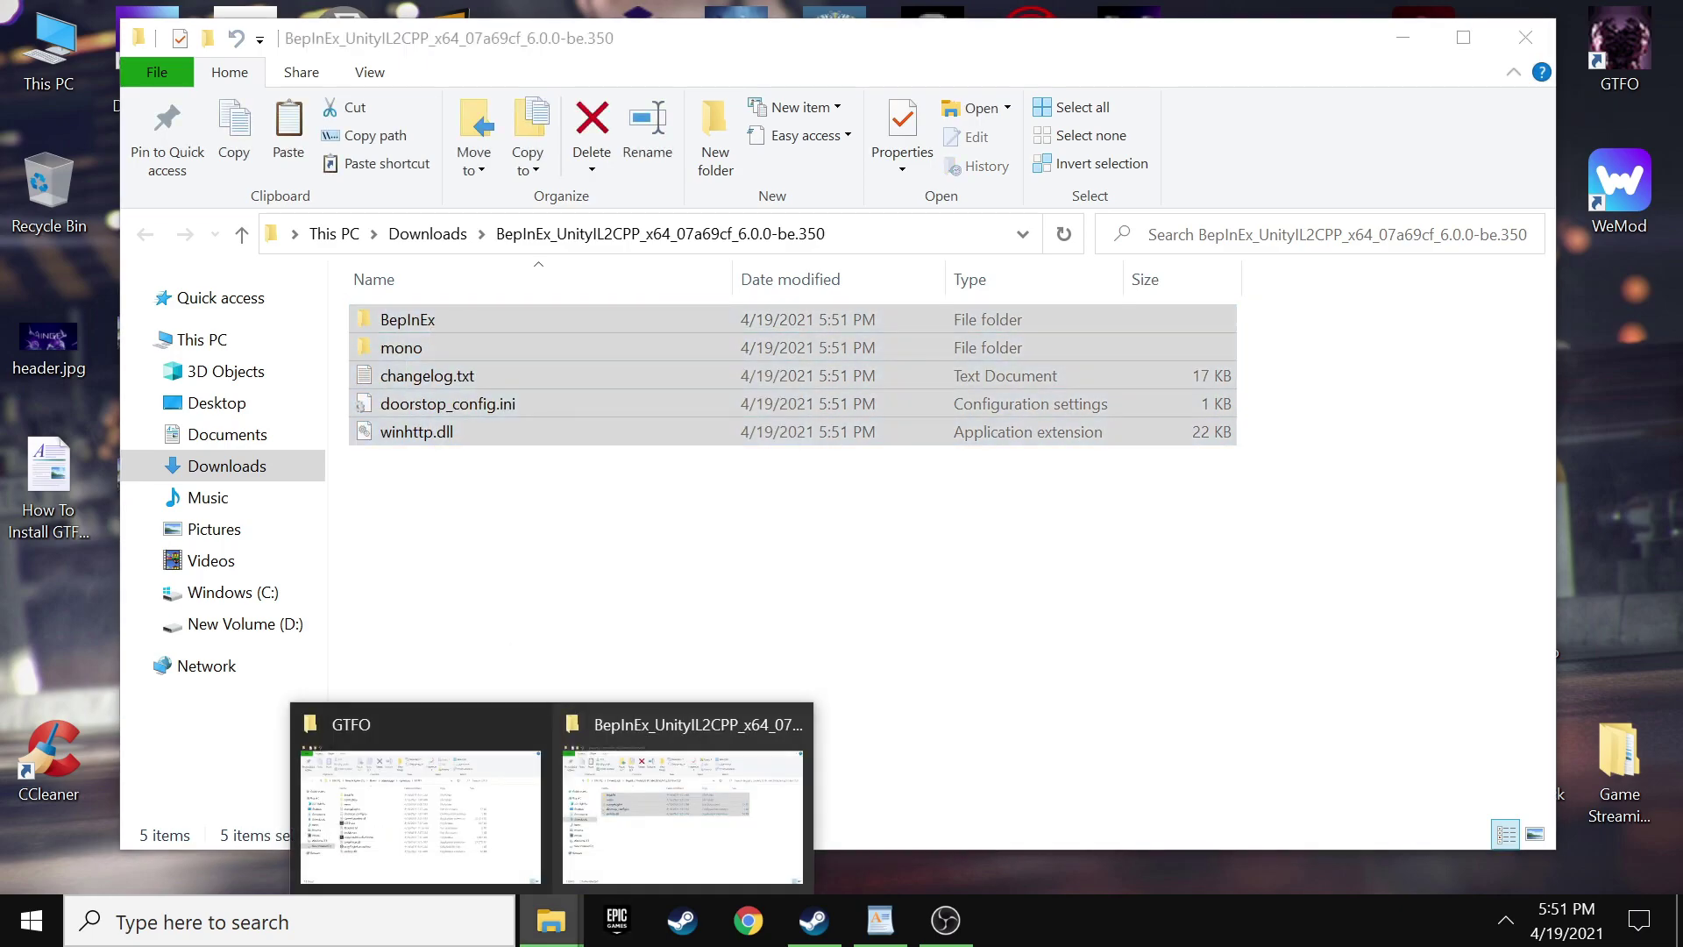
pyautogui.click(421, 815)
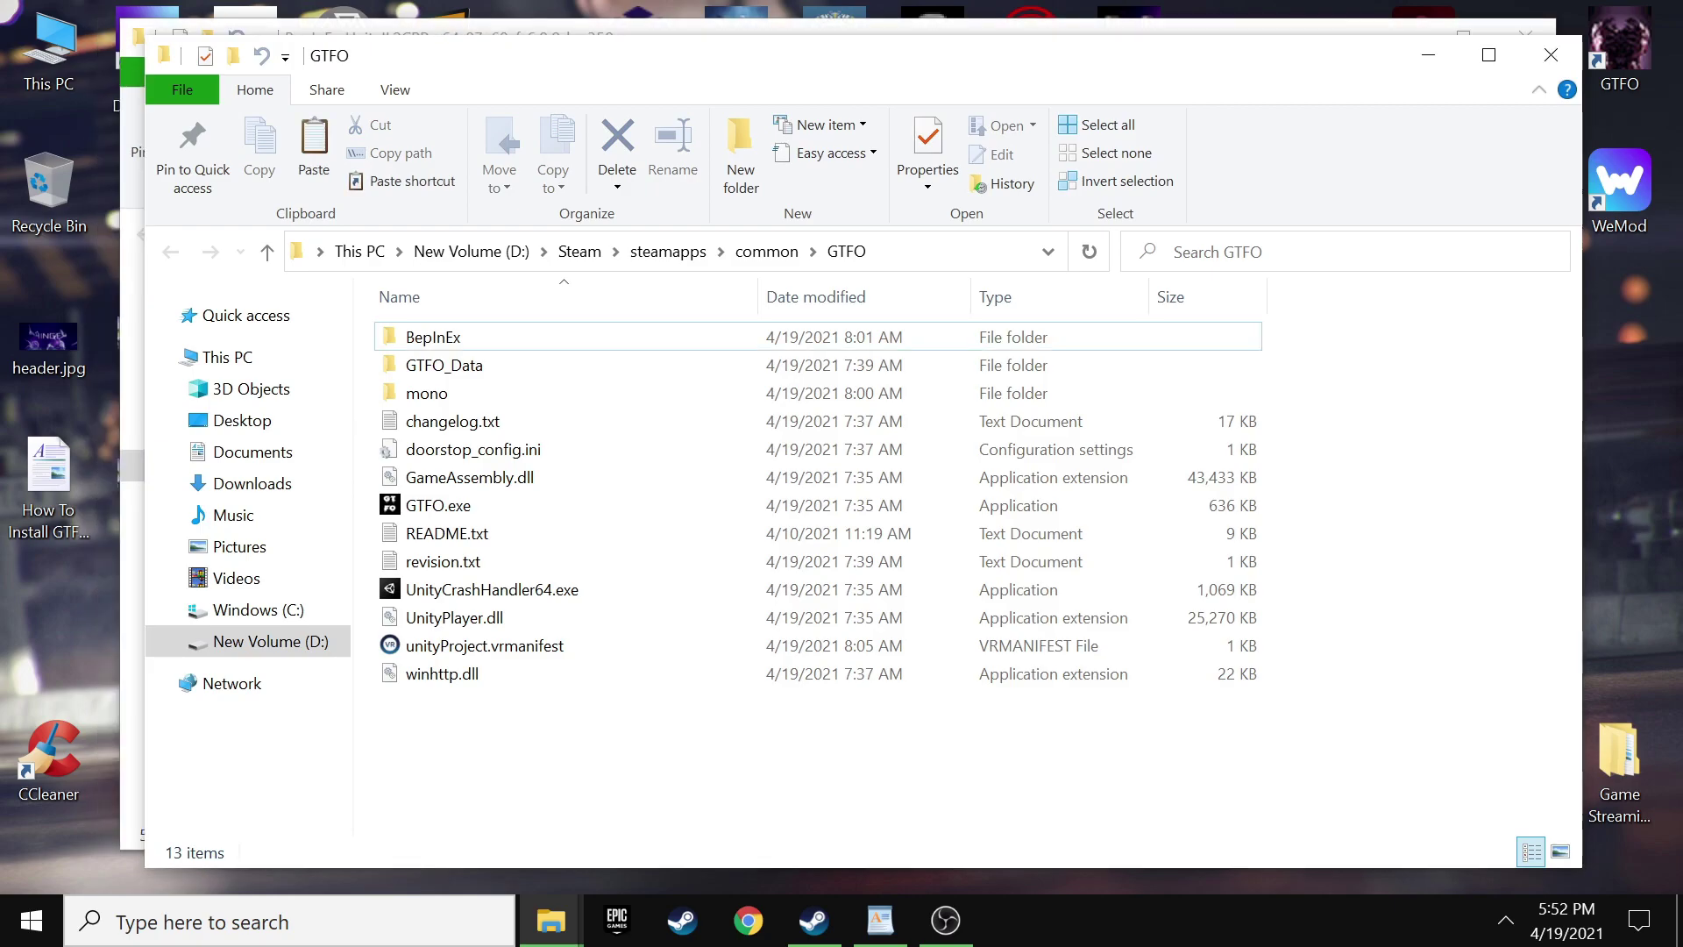
pyautogui.rightClick(556, 390)
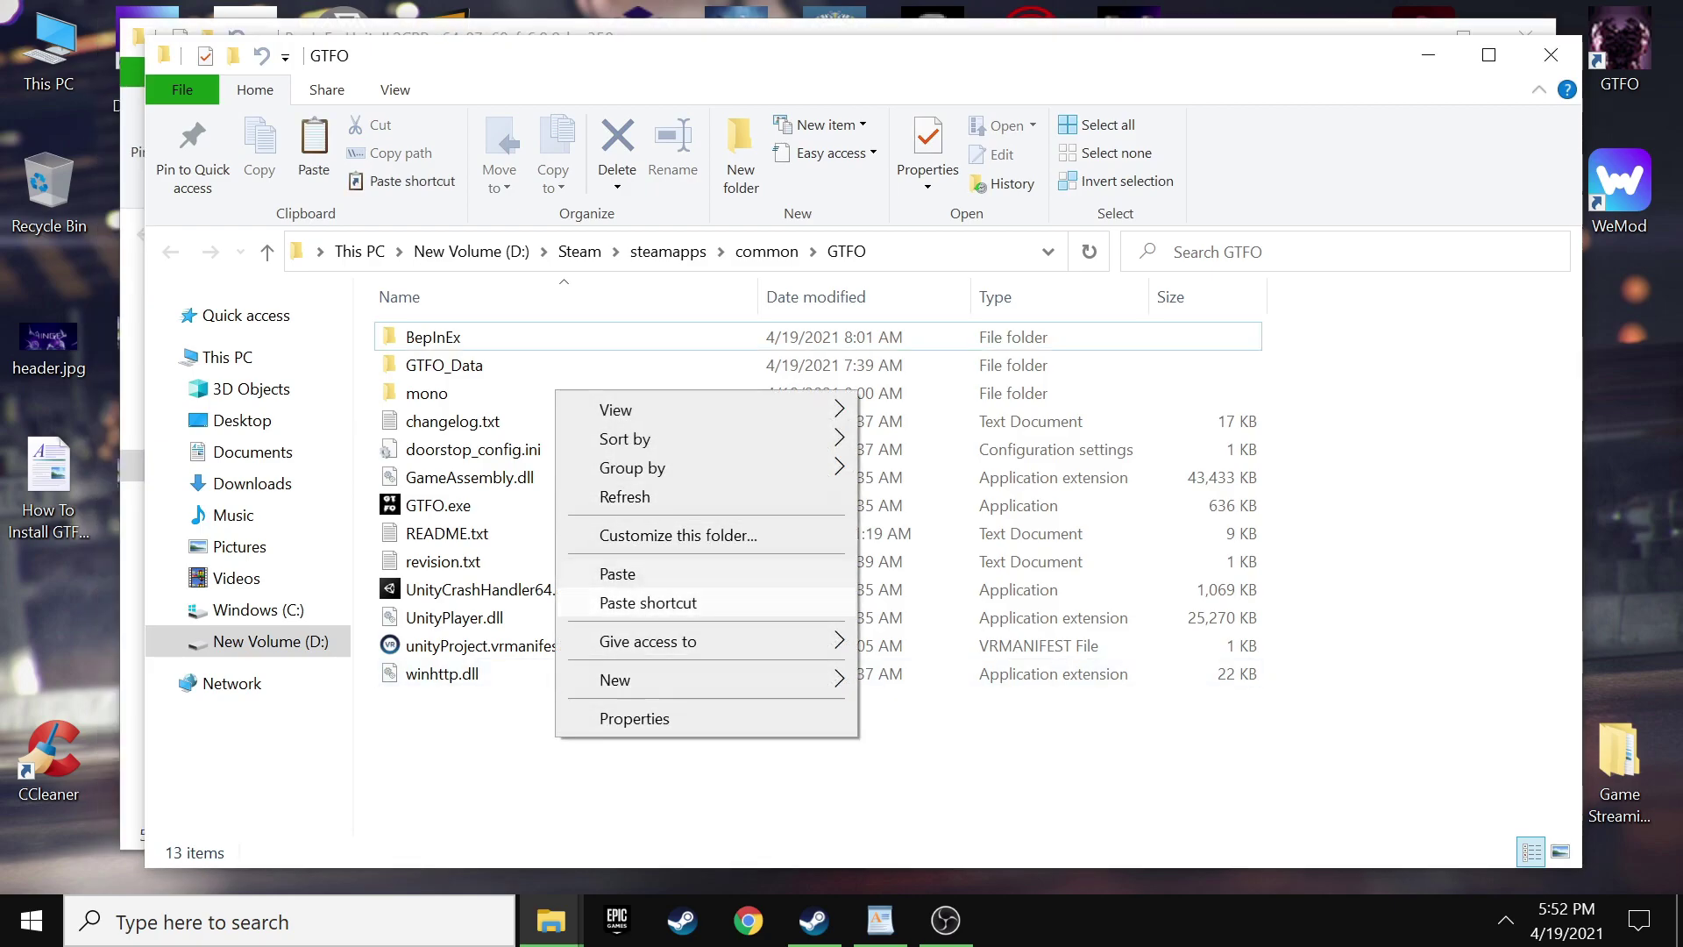
pyautogui.press('Escape')
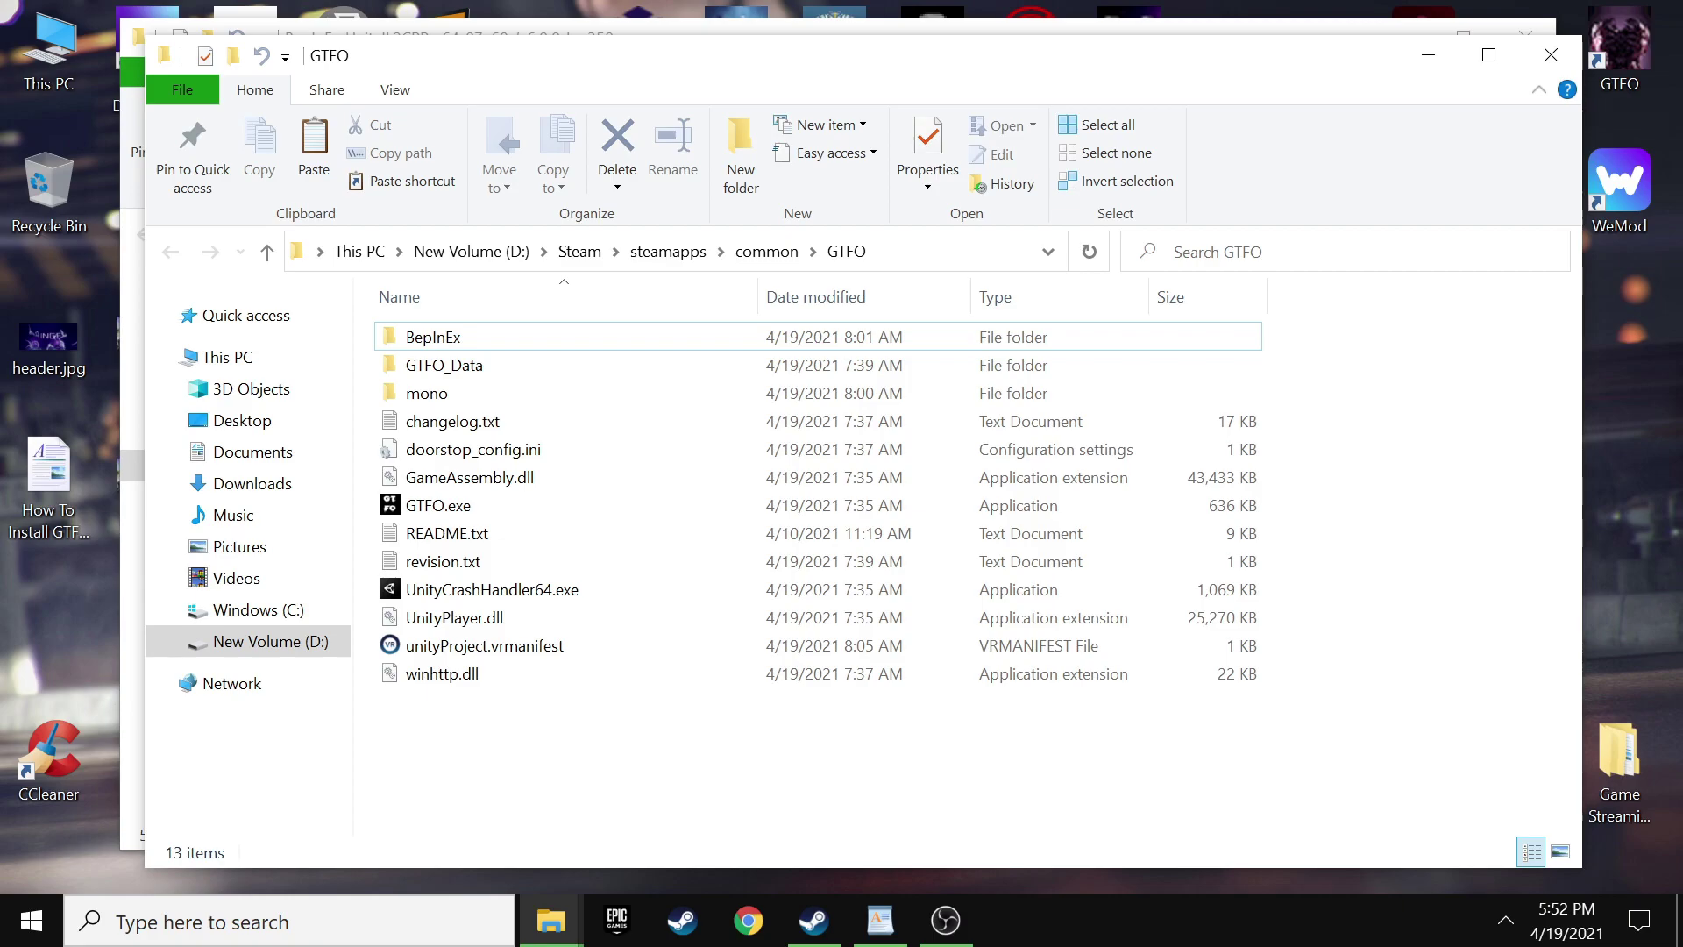
pyautogui.click(628, 26)
pyautogui.click(1524, 36)
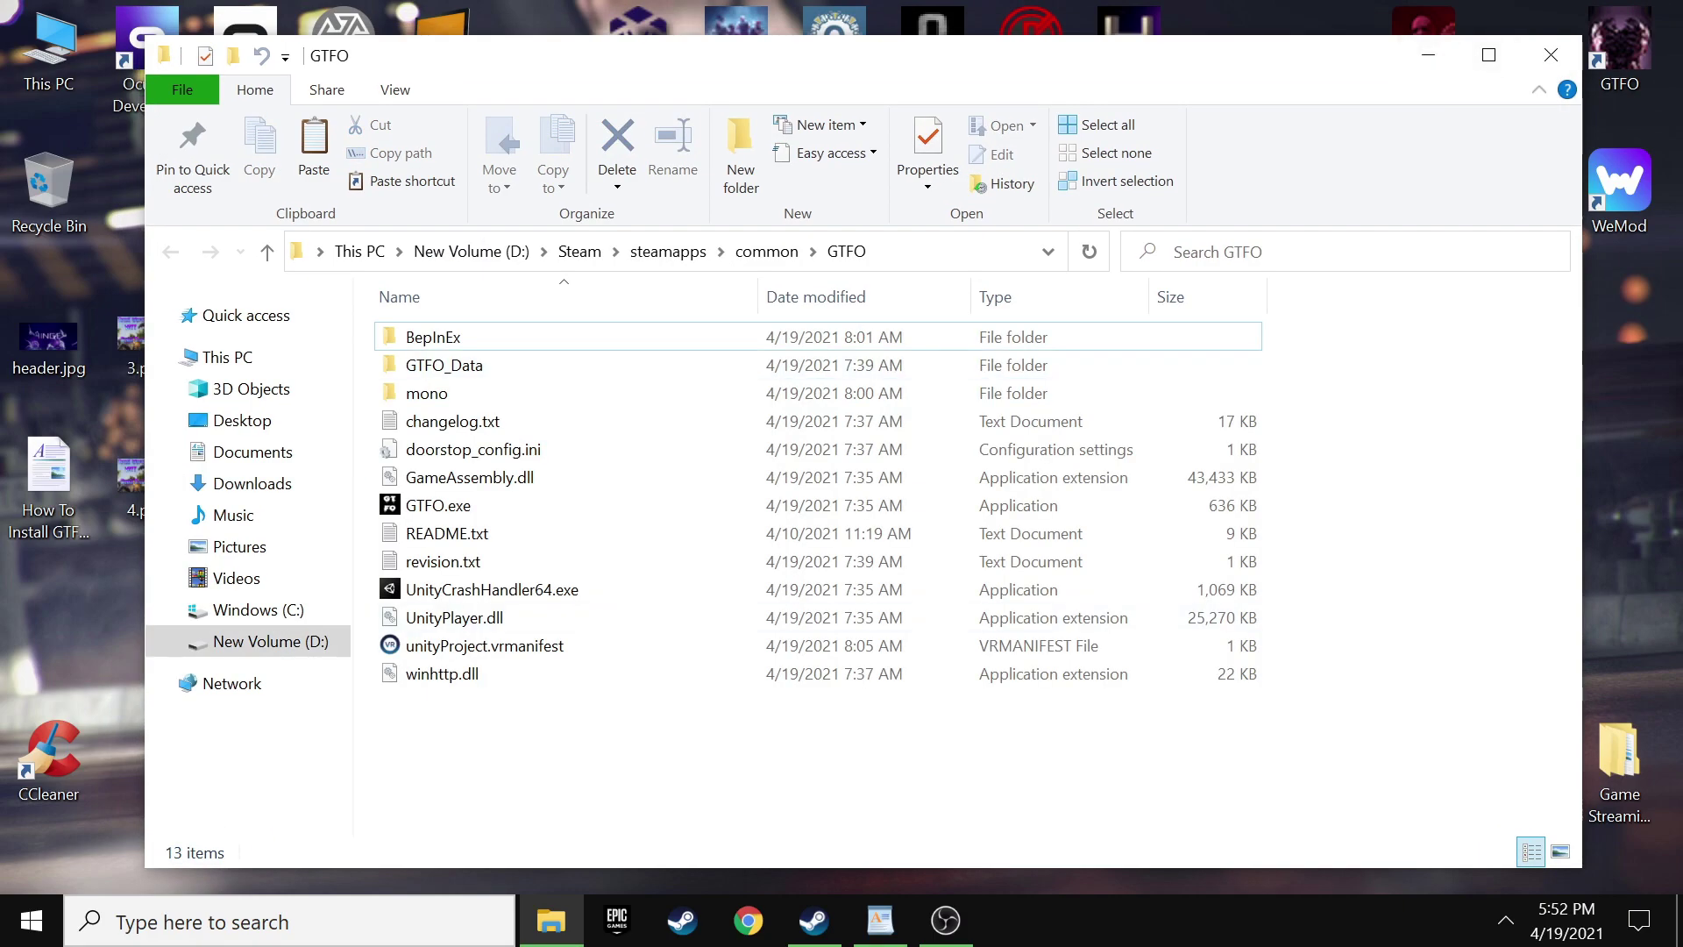
# Check the next instructions in the WordPad guide, launch GTFO from the desktop for its first run and quit the game
pyautogui.click(879, 920)
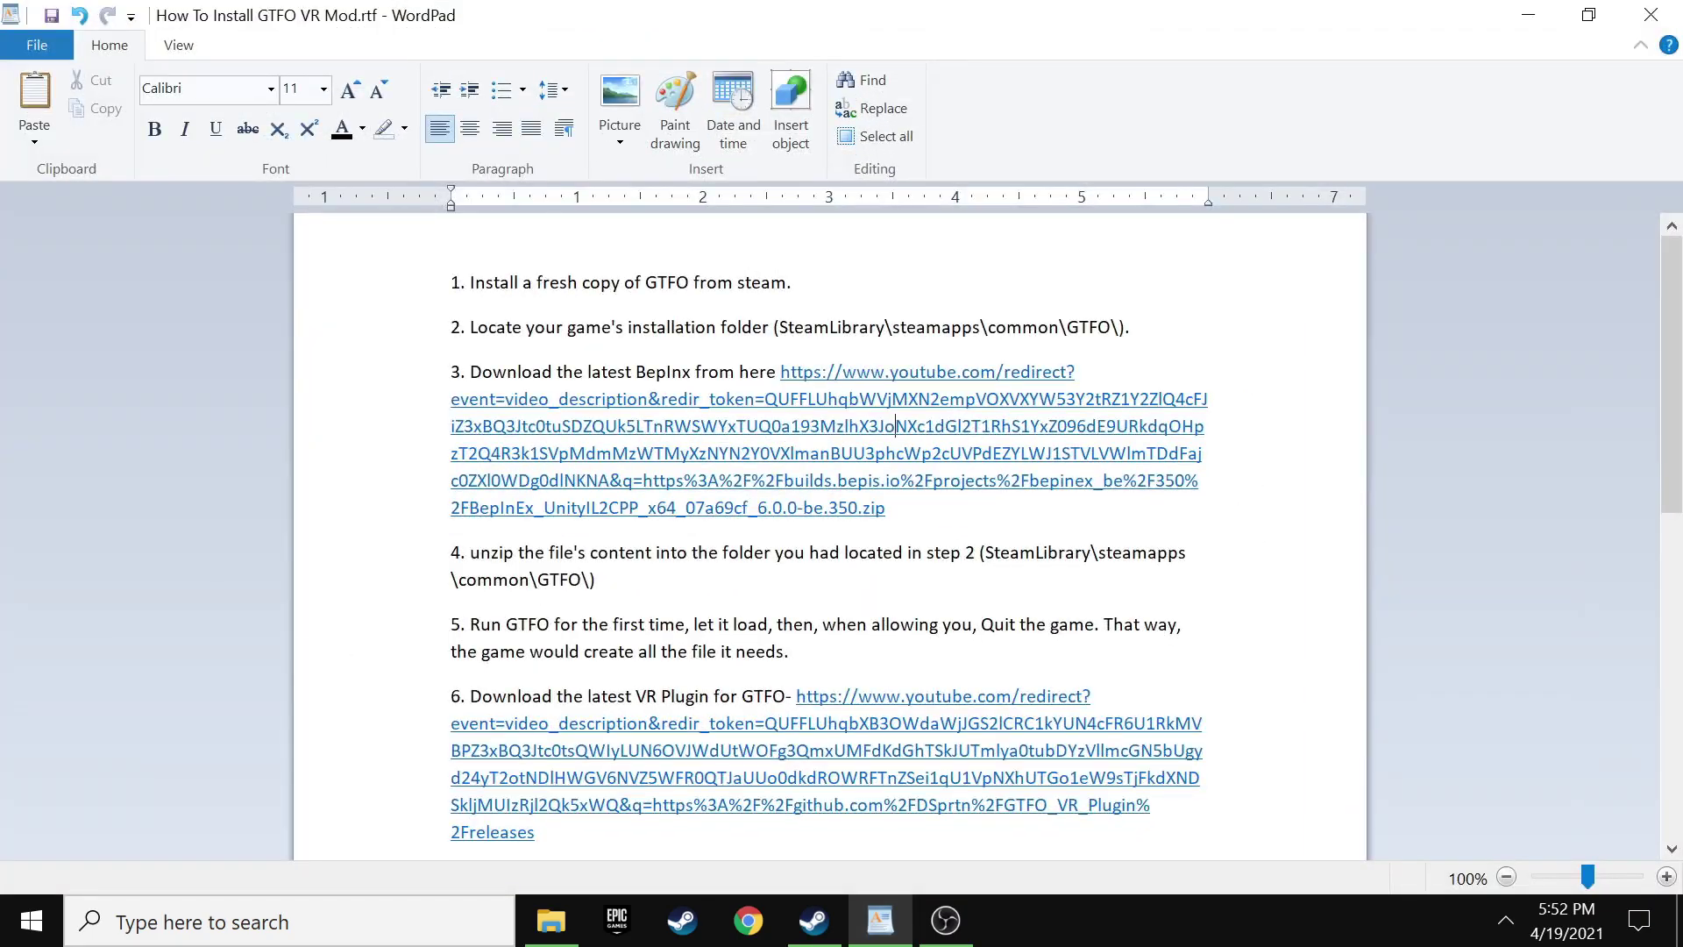
pyautogui.scroll(-3, 830, 535)
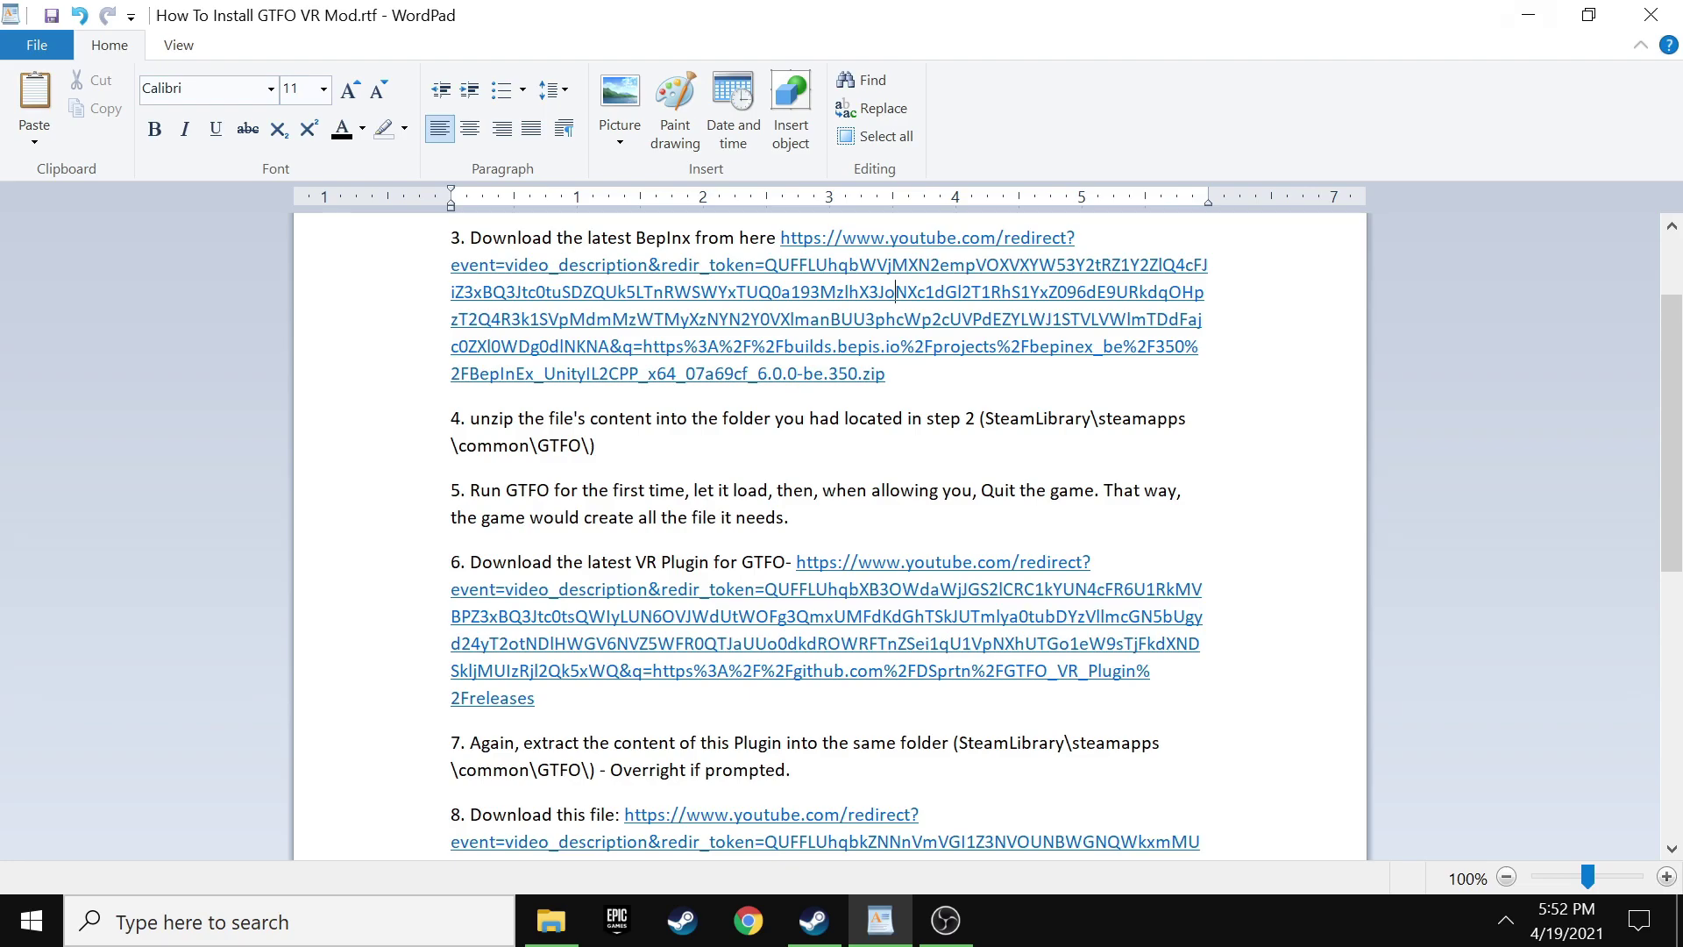
pyautogui.click(1528, 15)
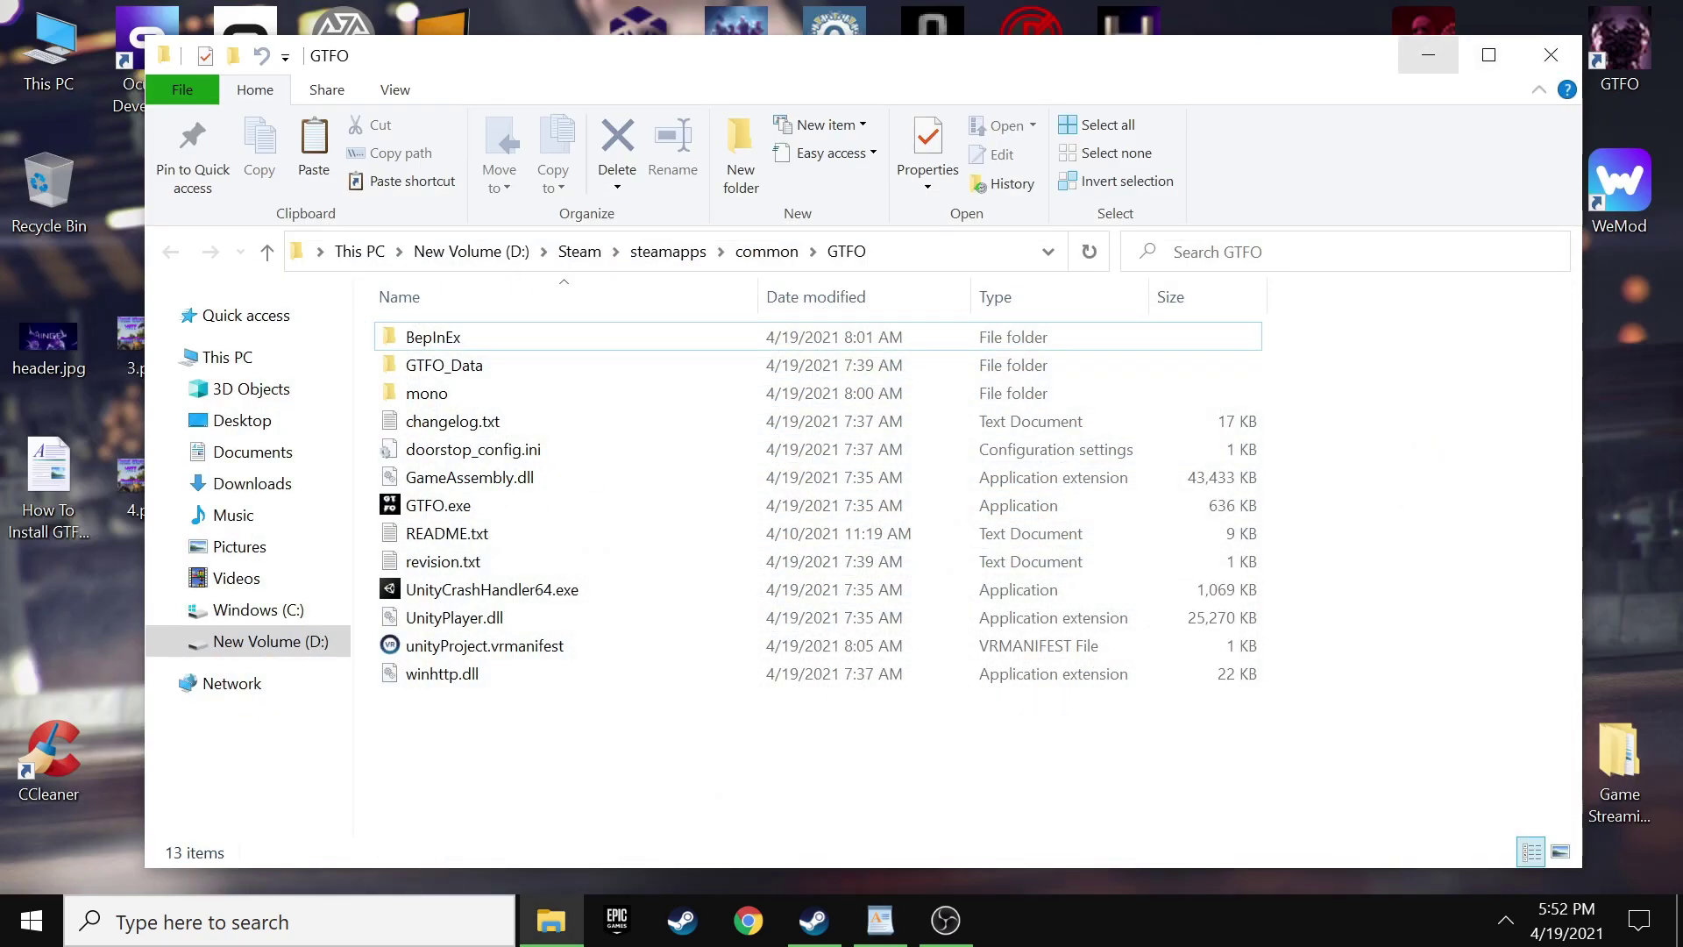
pyautogui.click(1428, 55)
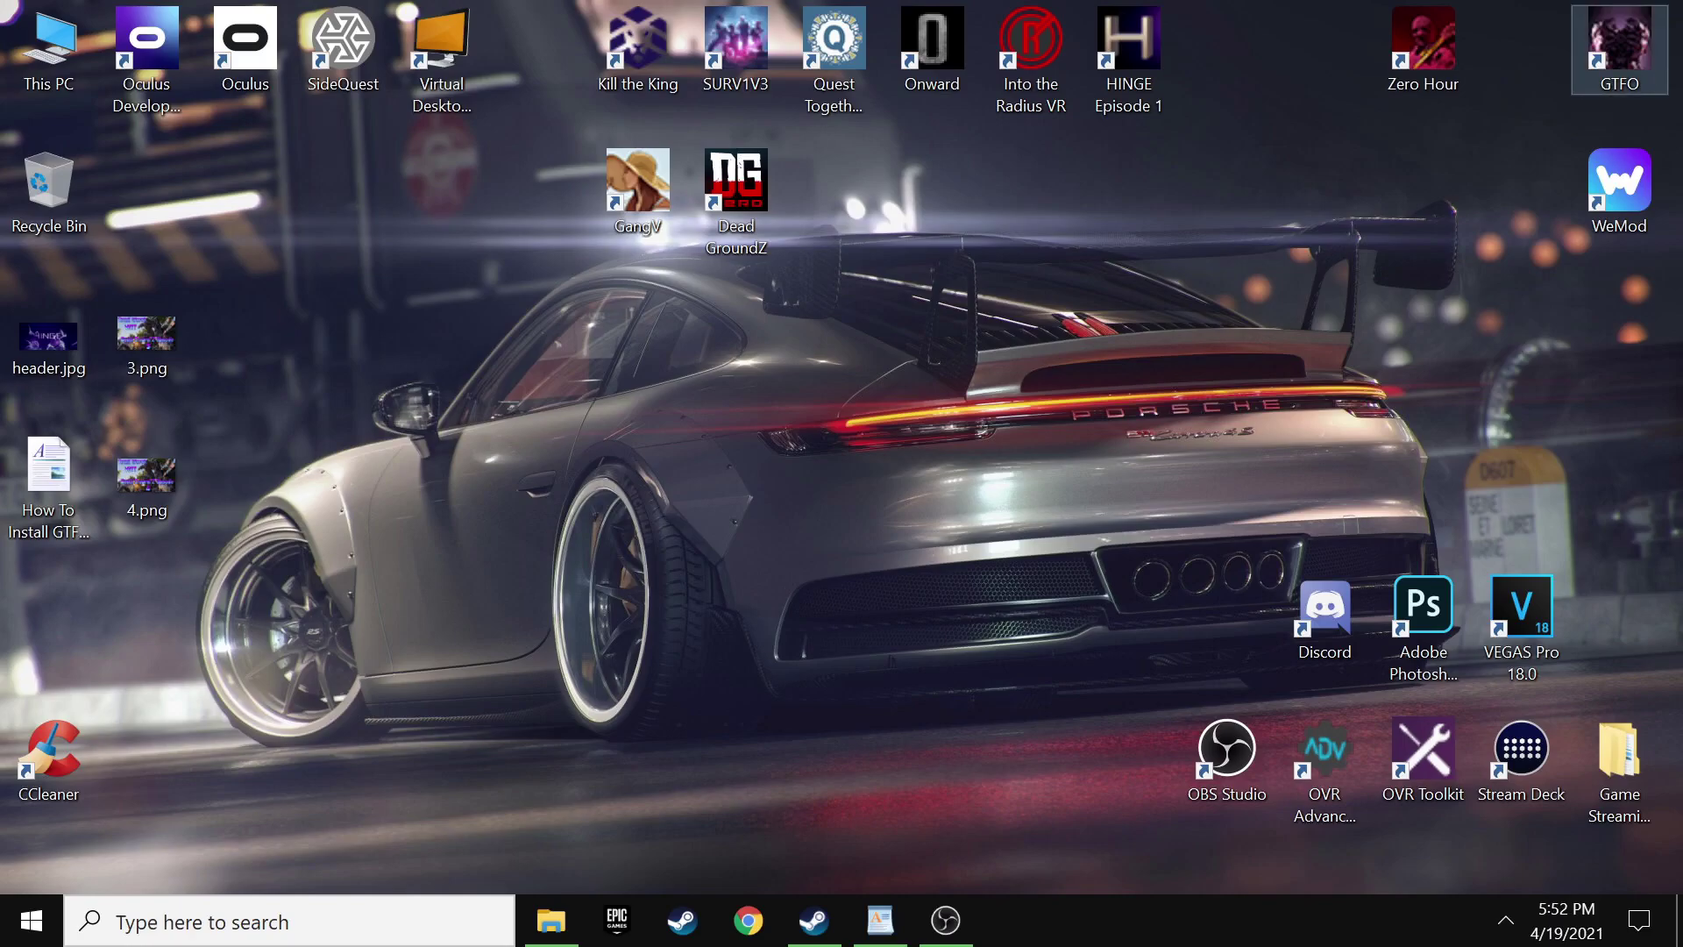
pyautogui.doubleClick(1619, 48)
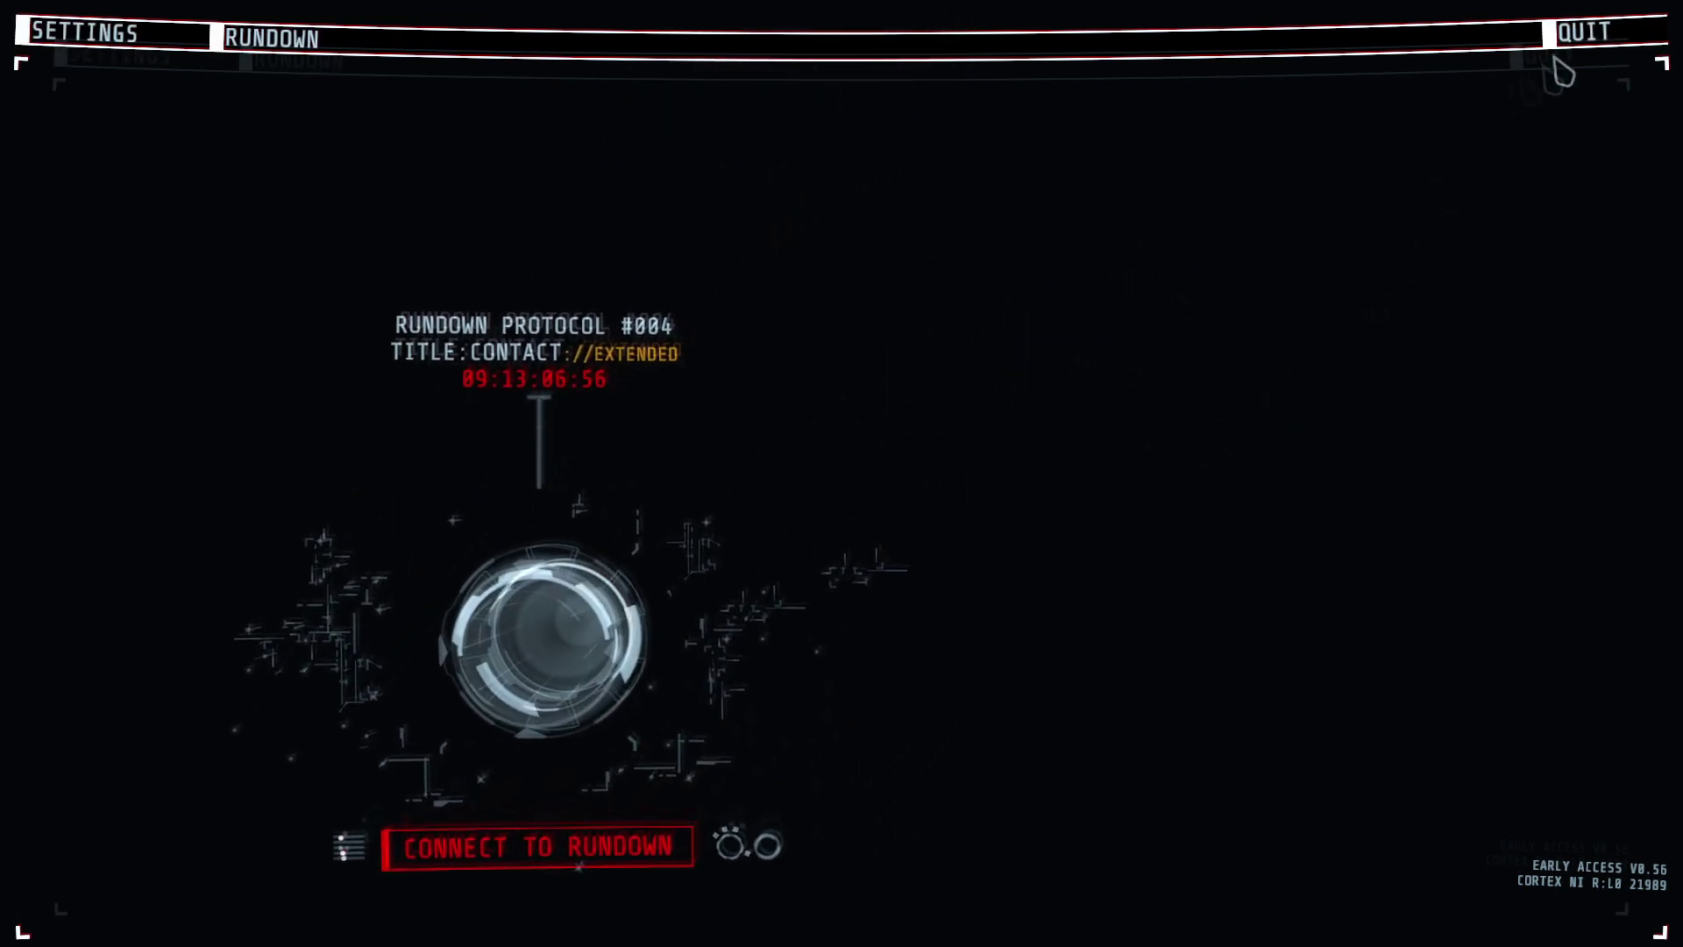
pyautogui.click(1597, 37)
pyautogui.click(1416, 186)
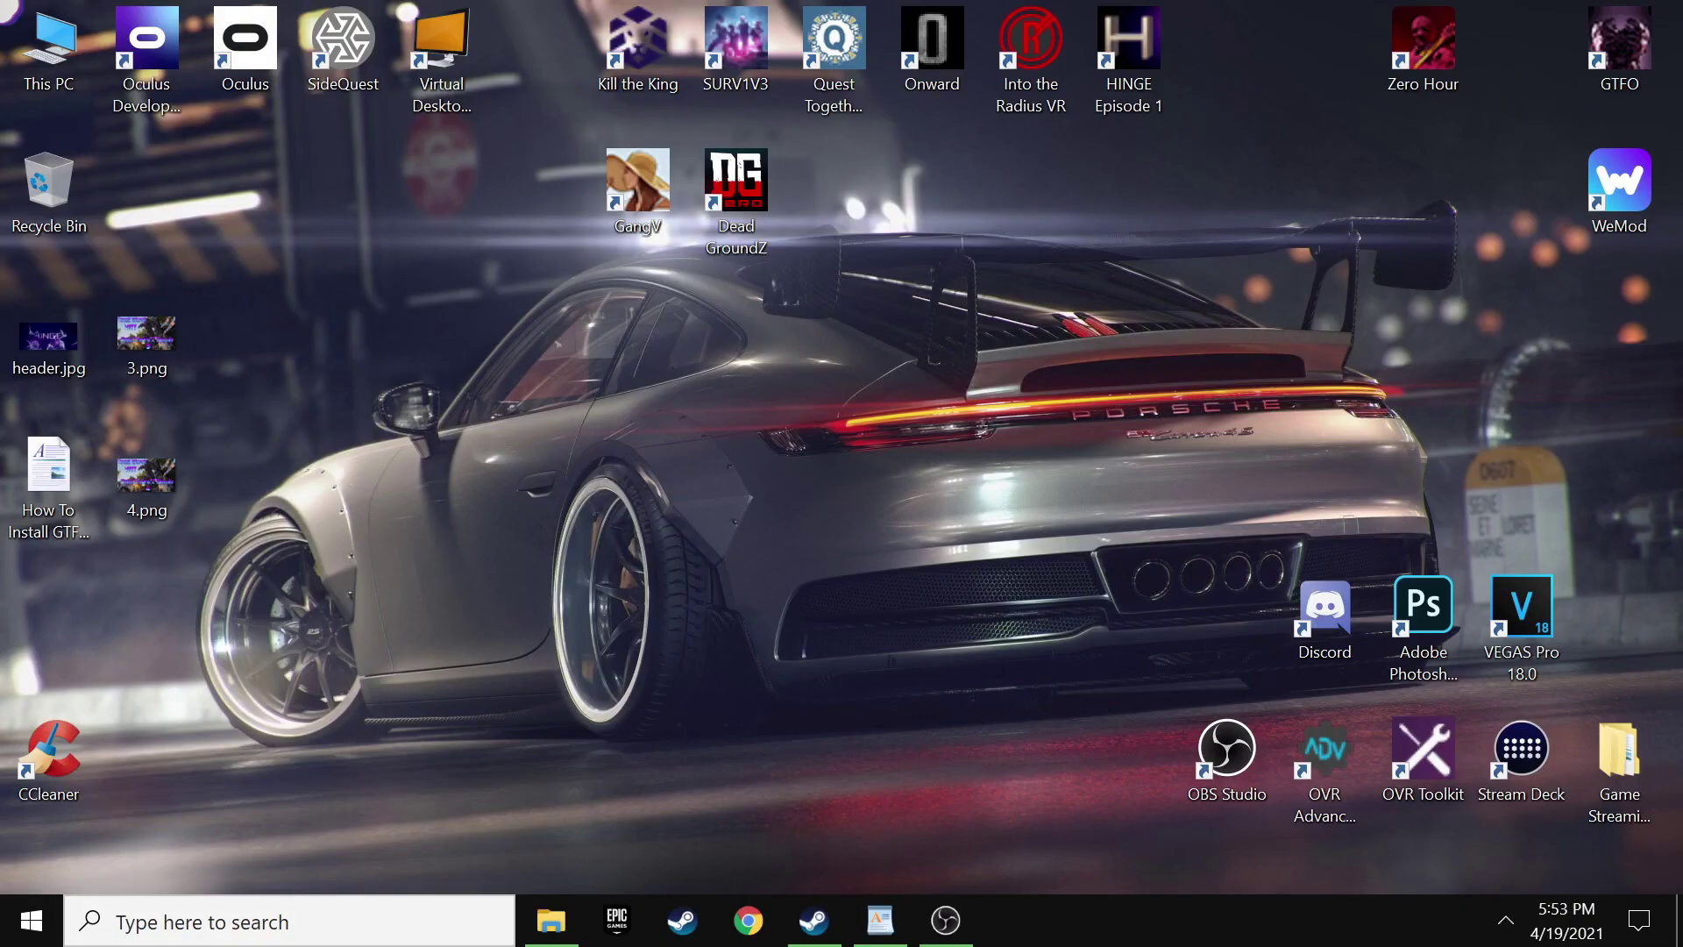
# Download GTFO_VR_Release_0_8_1_1.rar from the plugin's GitHub releases page linked in the guide and show it in its folder
pyautogui.click(879, 921)
pyautogui.scroll(-2, 830, 536)
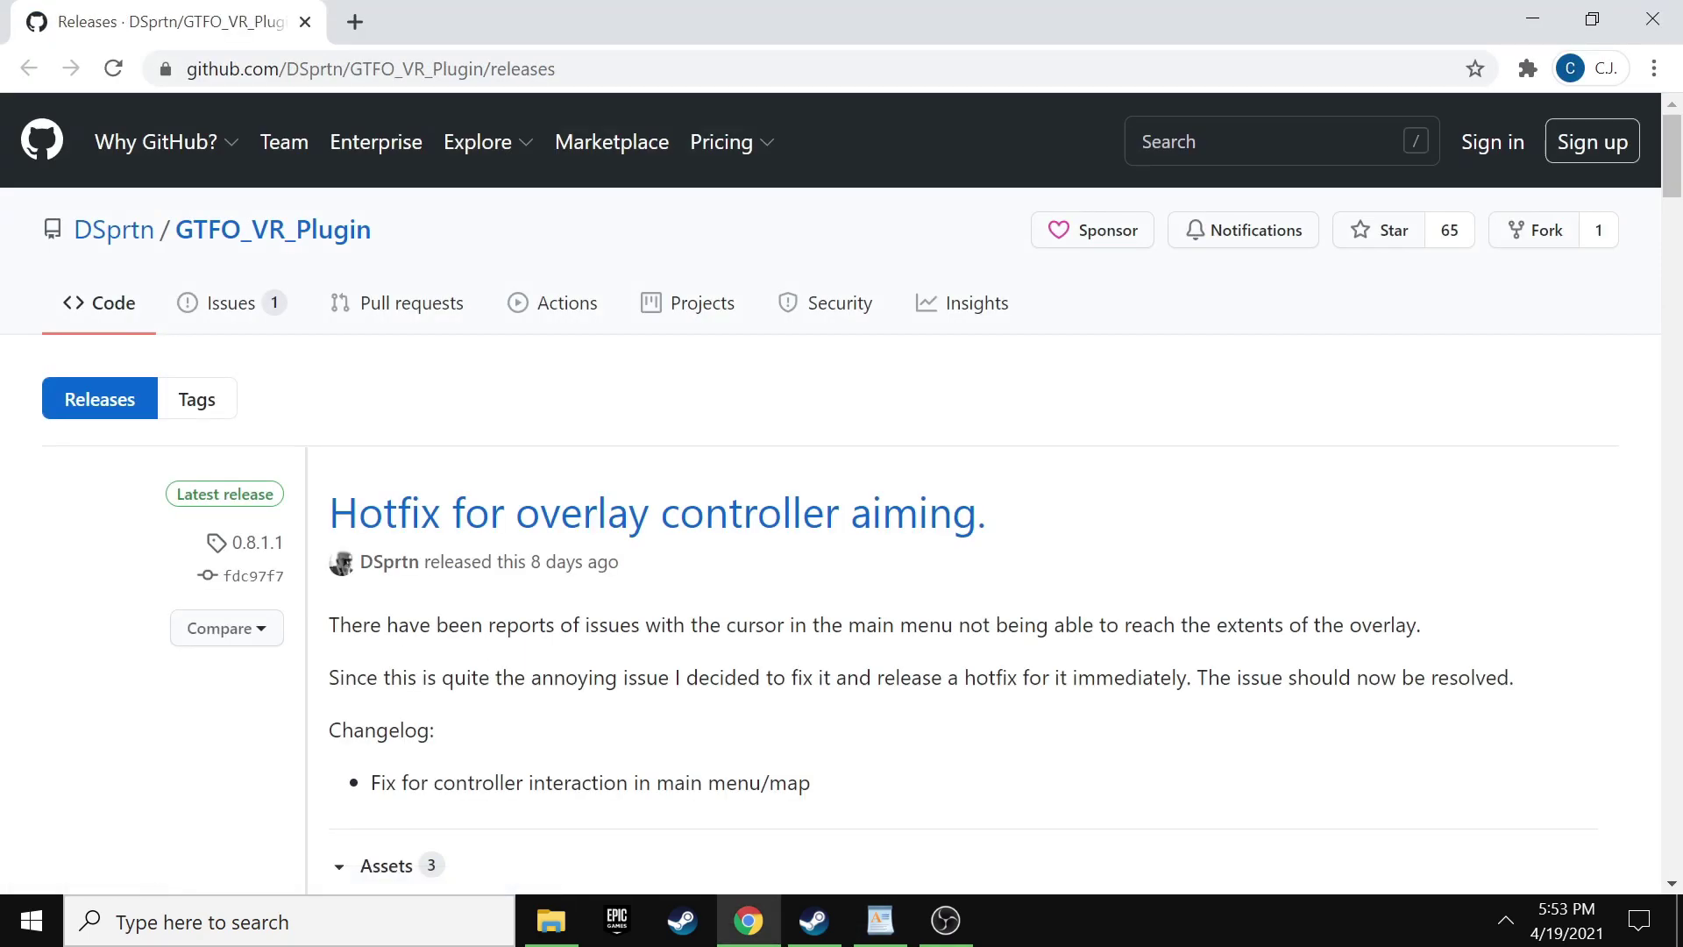
pyautogui.scroll(-4, 842, 491)
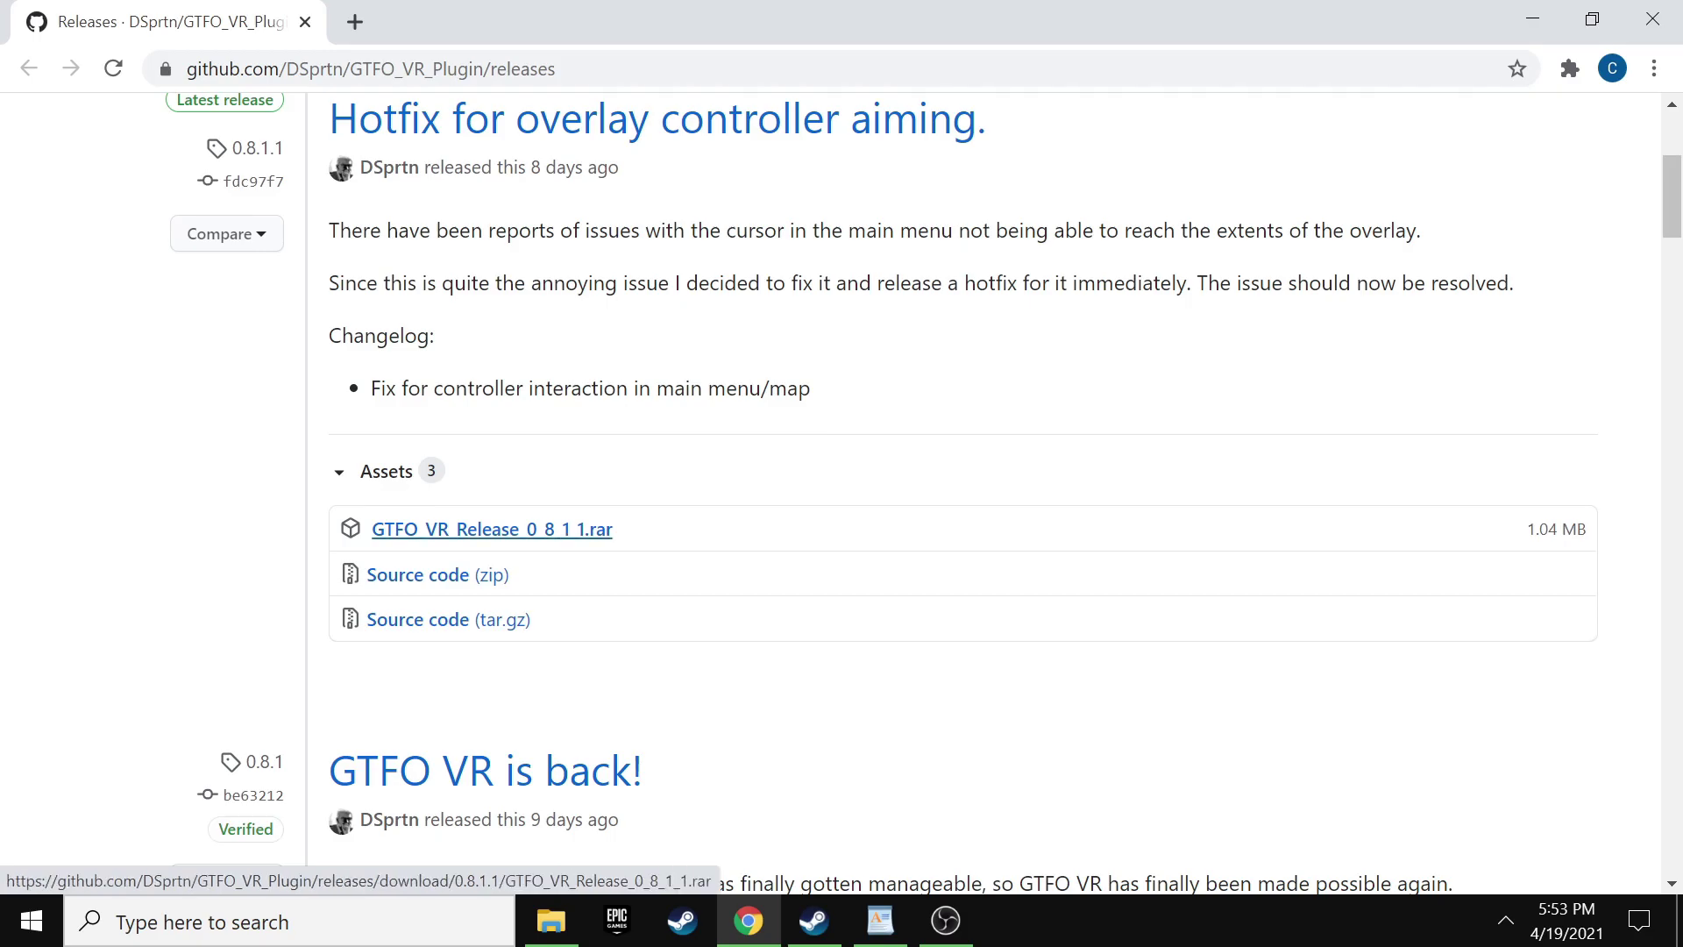
pyautogui.click(492, 528)
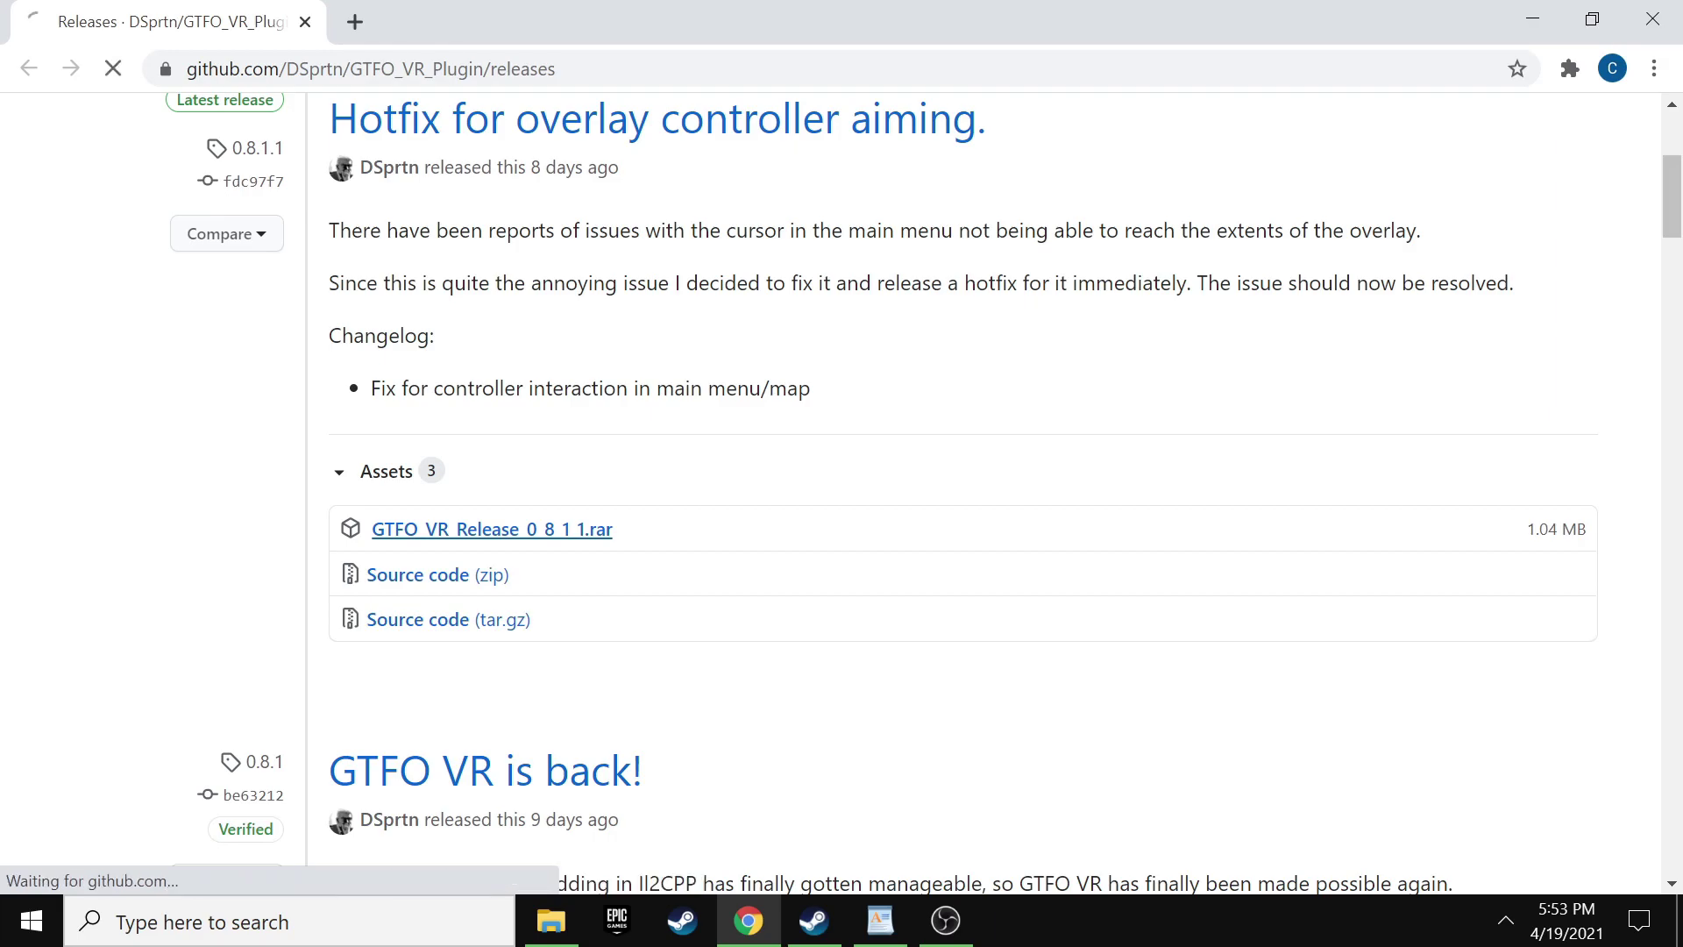
pyautogui.click(281, 858)
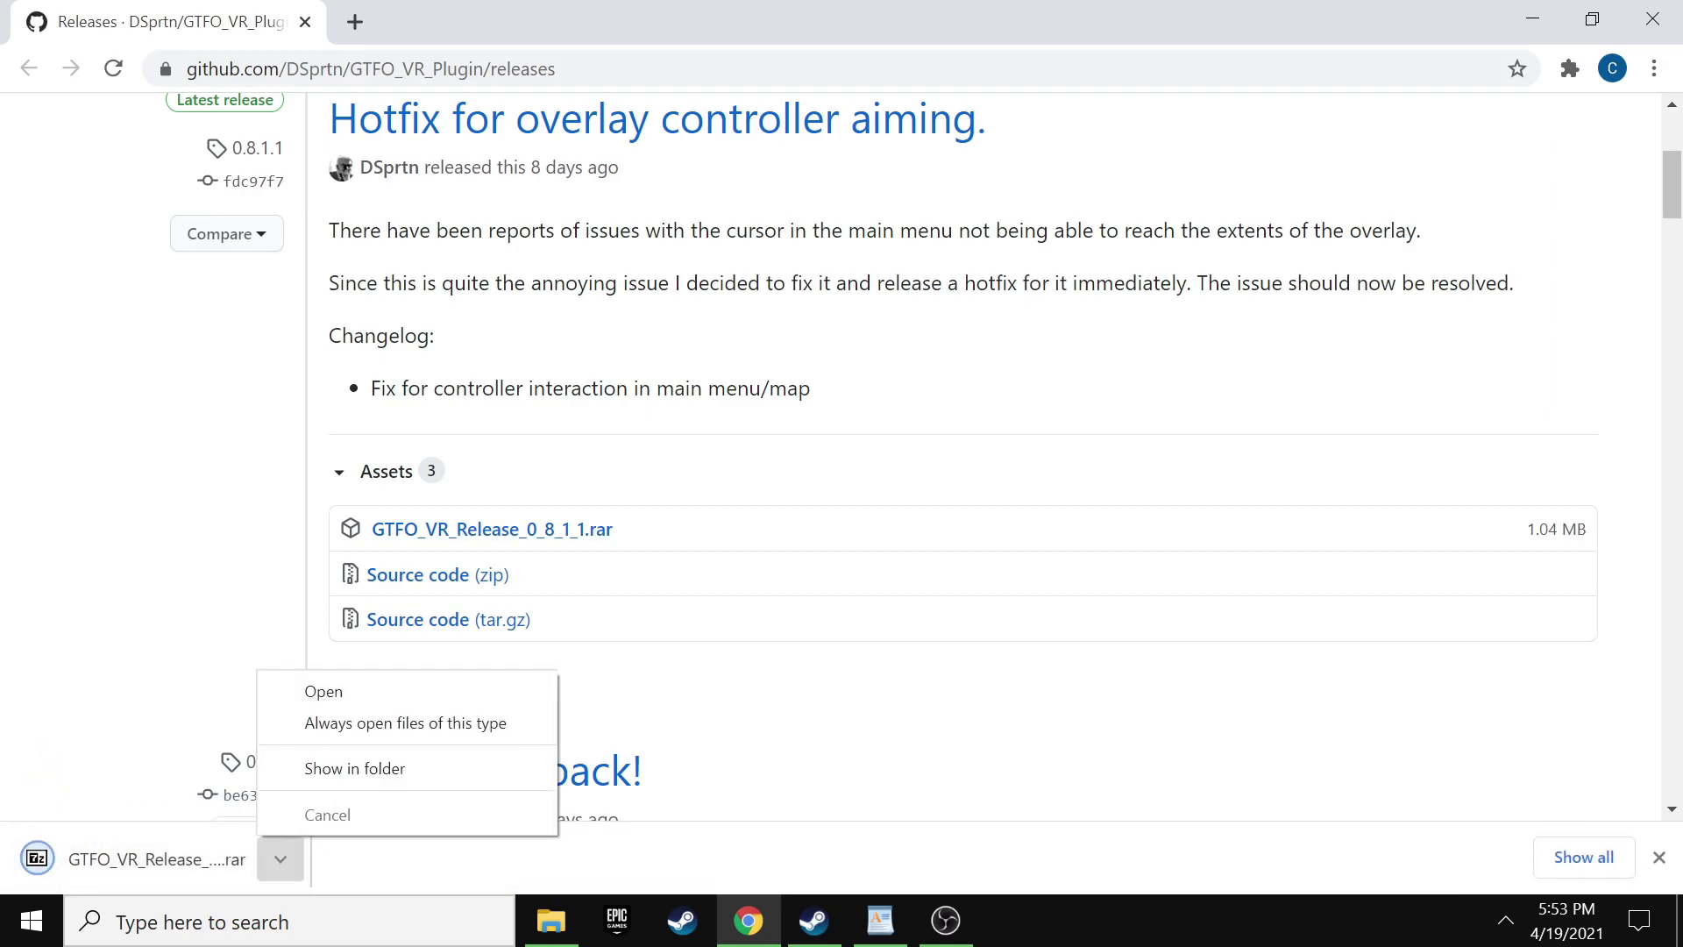
pyautogui.click(360, 766)
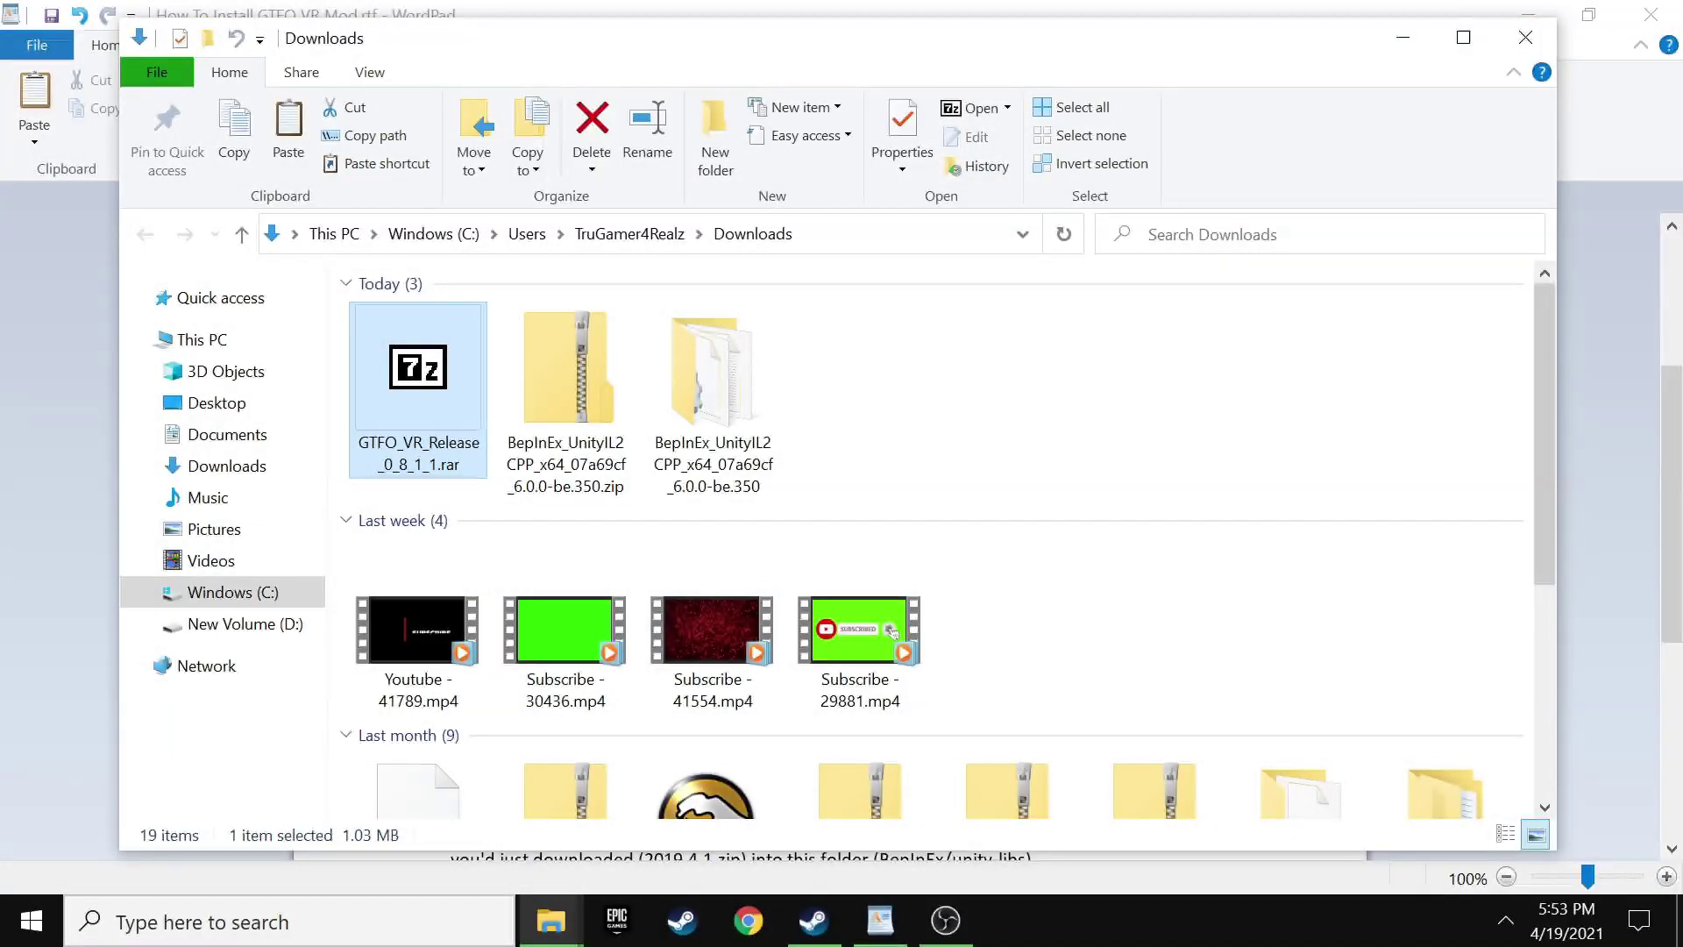
pyautogui.doubleClick(419, 385)
pyautogui.moveTo(455, 402); pyautogui.dragTo(353, 272)
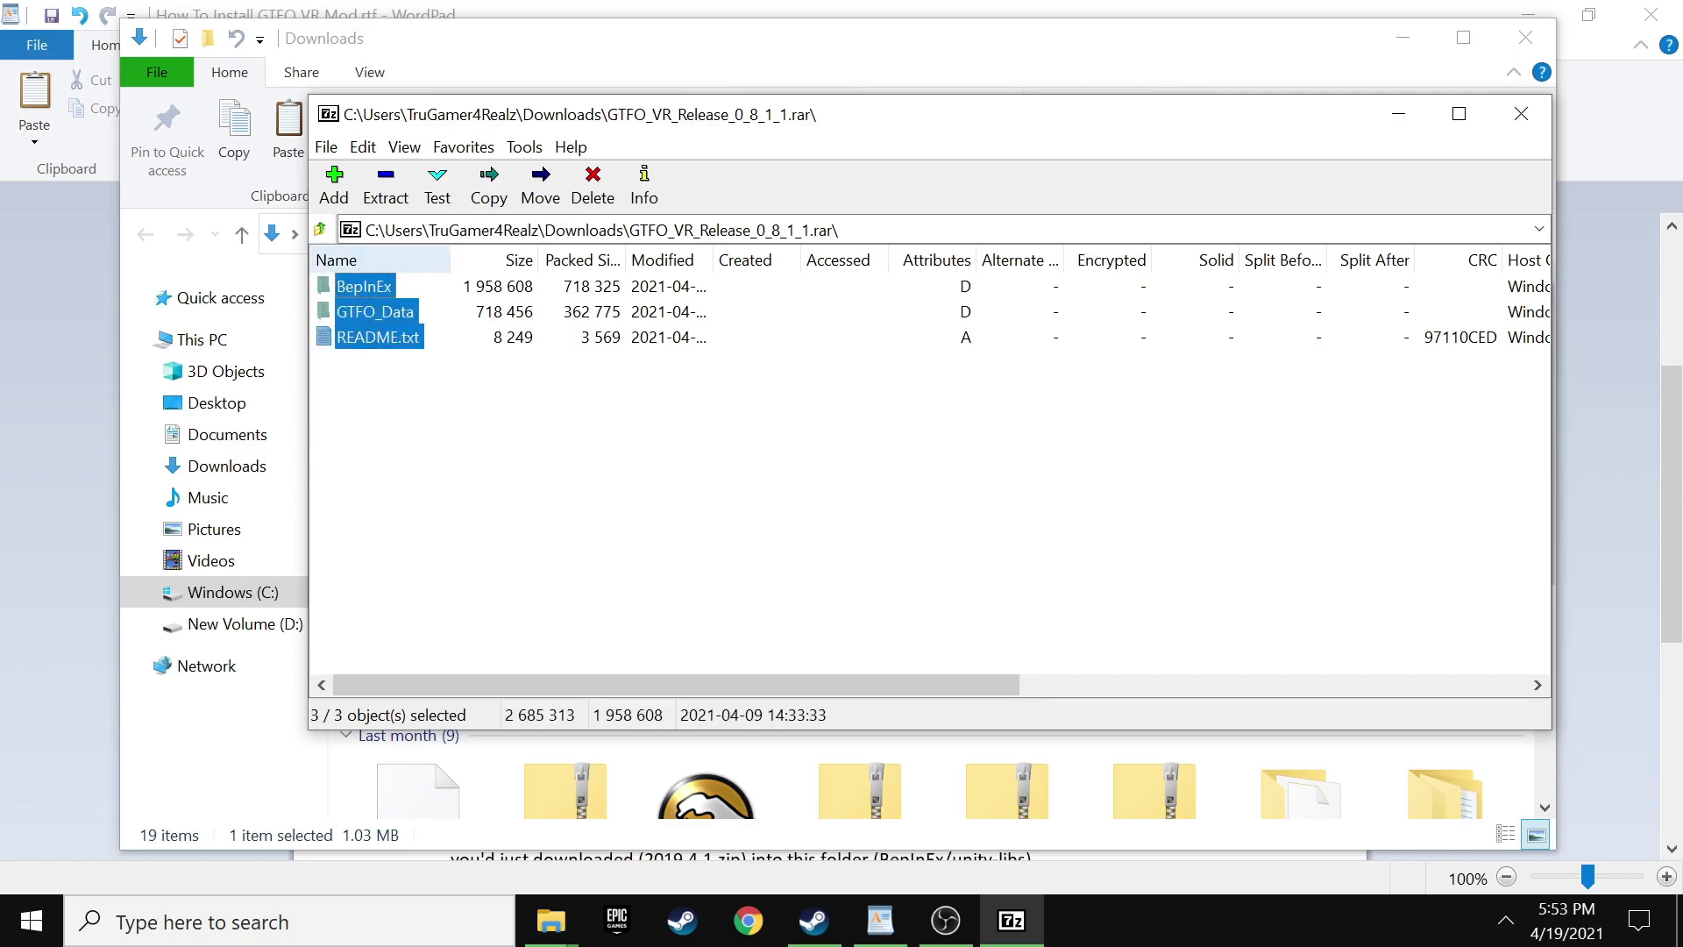
pyautogui.click(1520, 114)
pyautogui.rightClick(412, 379)
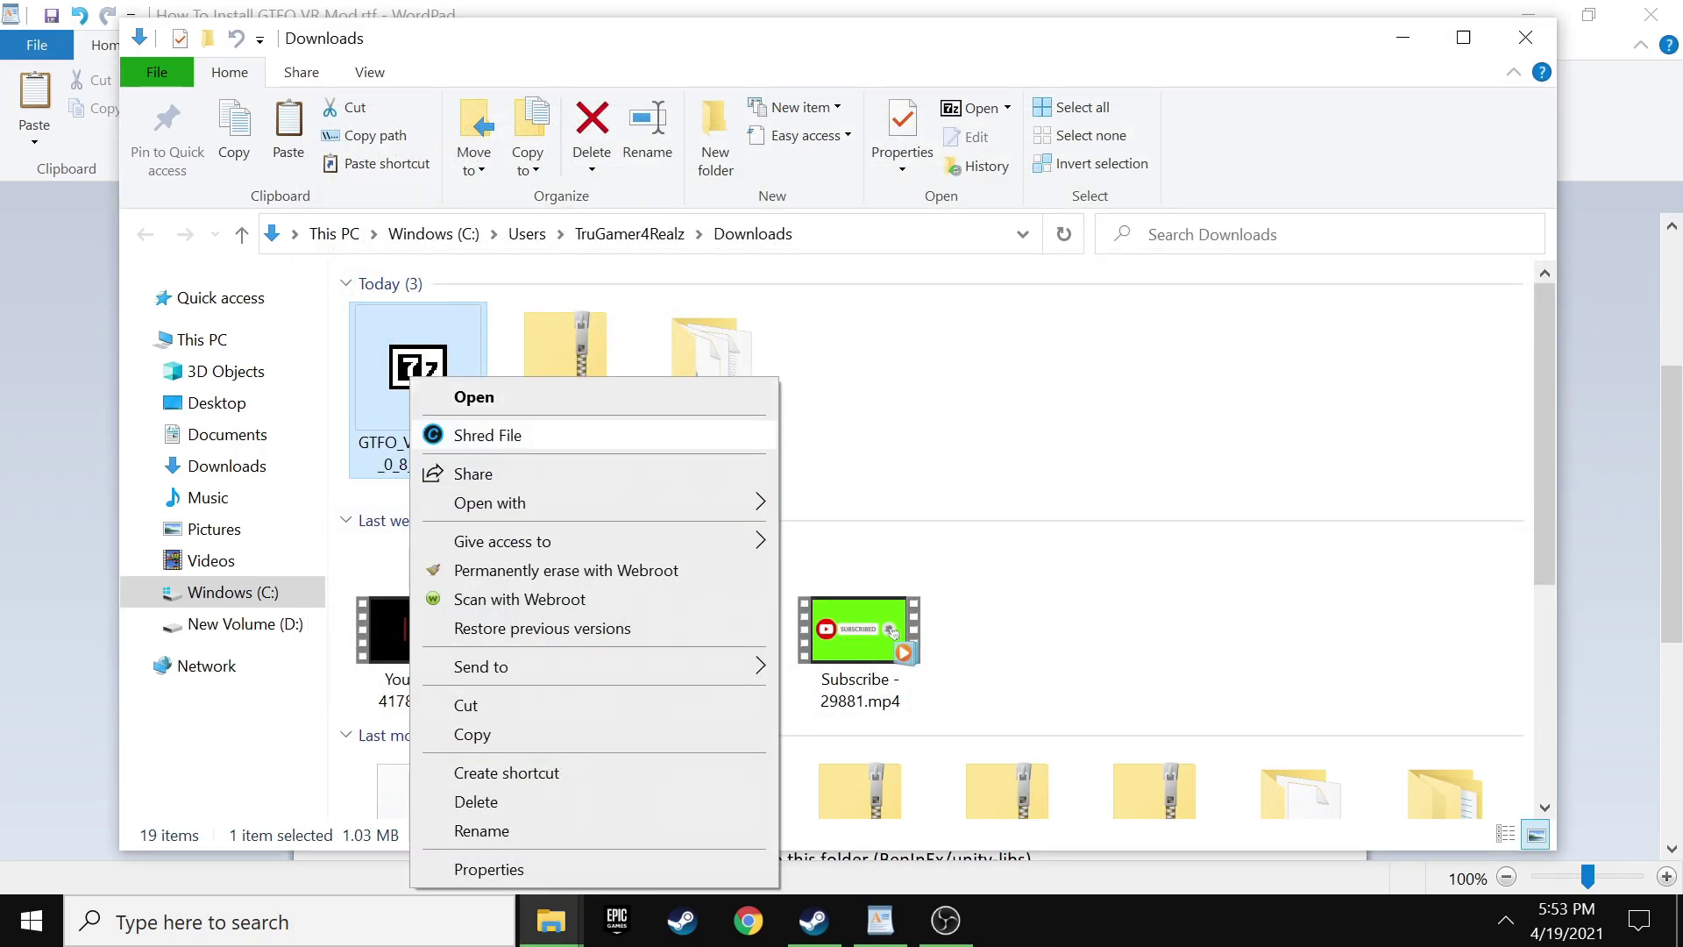
pyautogui.moveTo(614, 502)
pyautogui.click(876, 438)
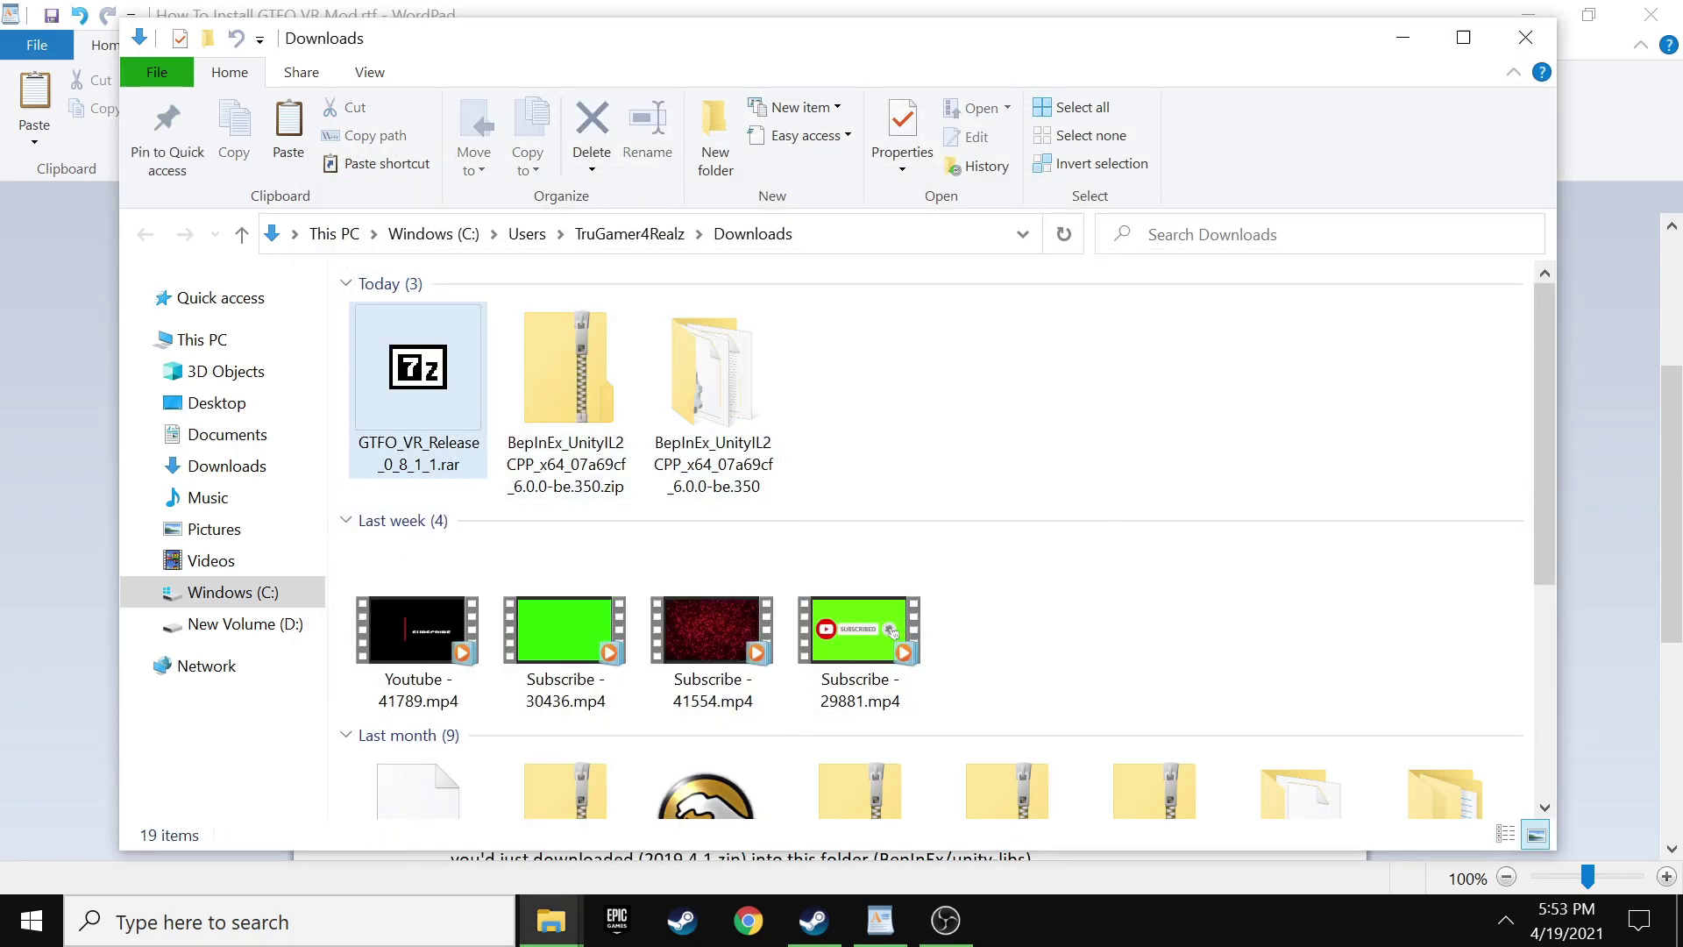
# Extract BepInEx, GTFO_Data and README.txt from GTFO_VR_Release_0_8_1_1.rar into the Downloads folder and close the archive
pyautogui.doubleClick(419, 377)
pyautogui.moveTo(425, 408); pyautogui.dragTo(344, 275)
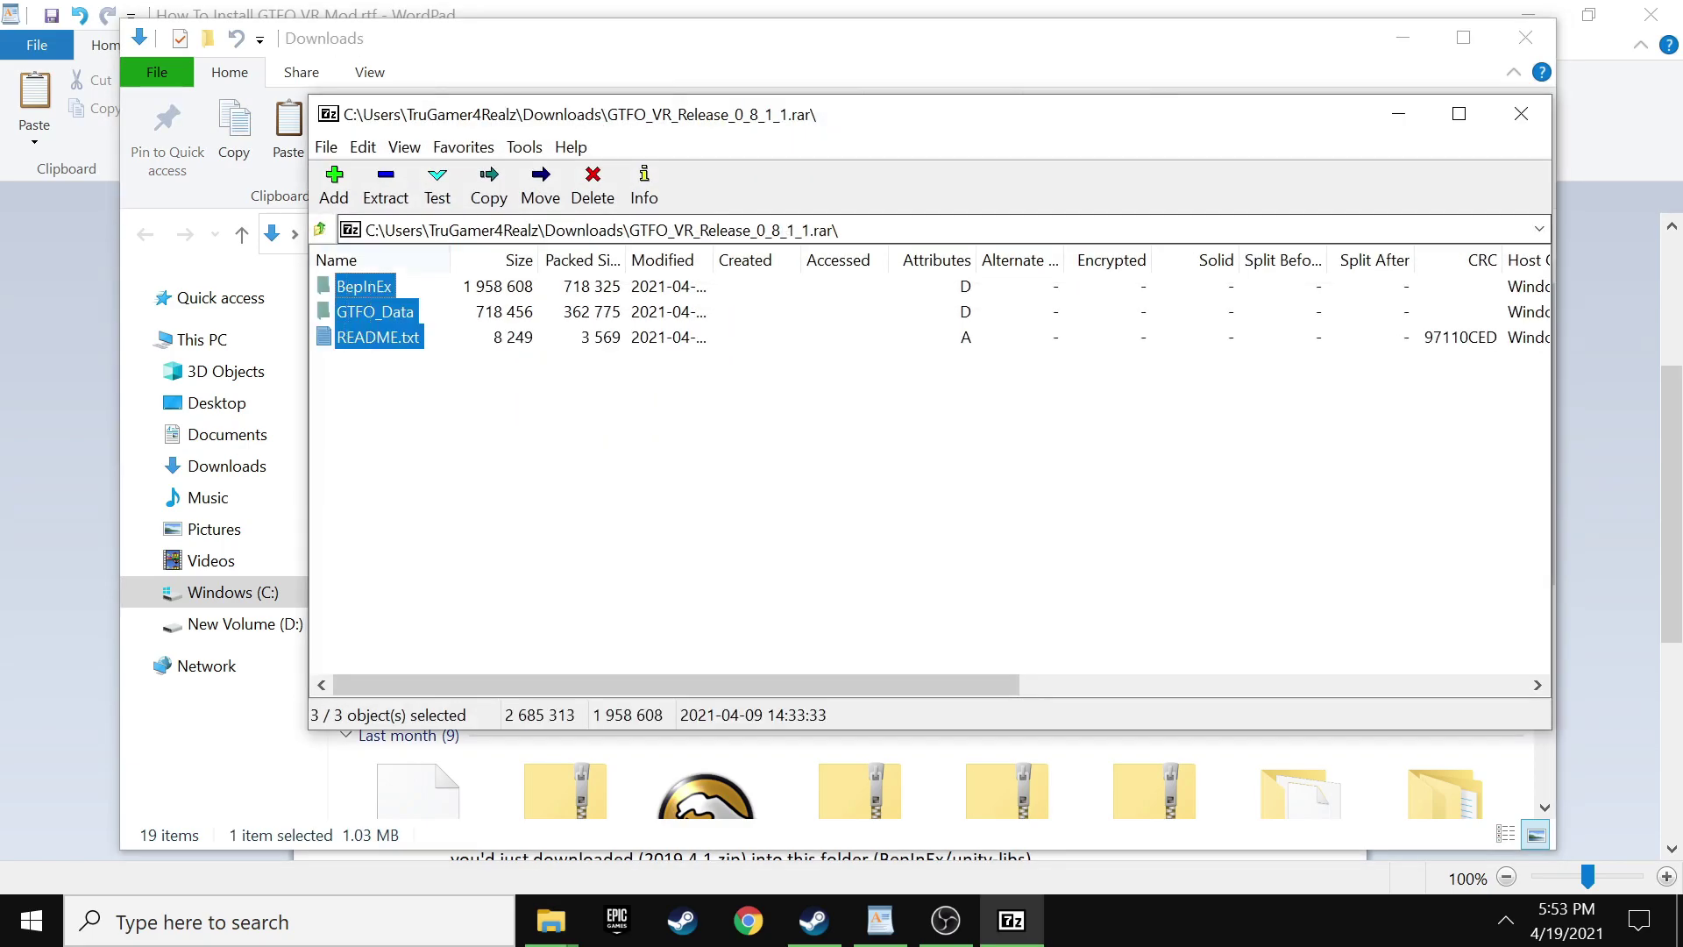
pyautogui.click(385, 186)
pyautogui.press('Escape')
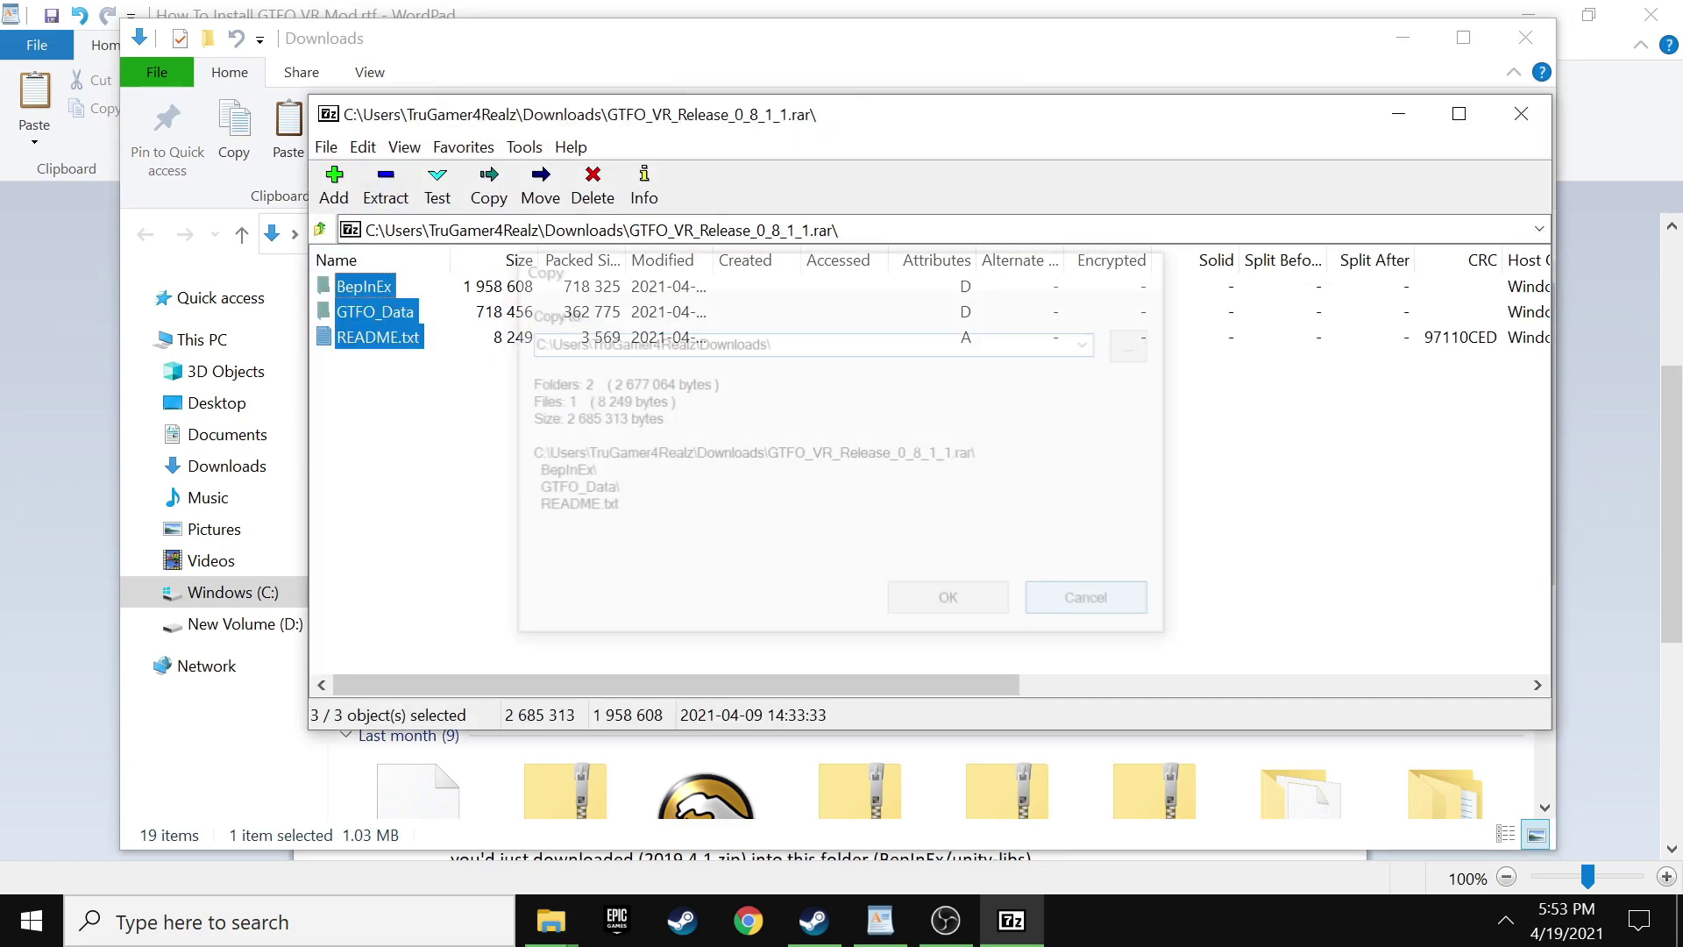
pyautogui.rightClick(364, 303)
pyautogui.click(701, 412)
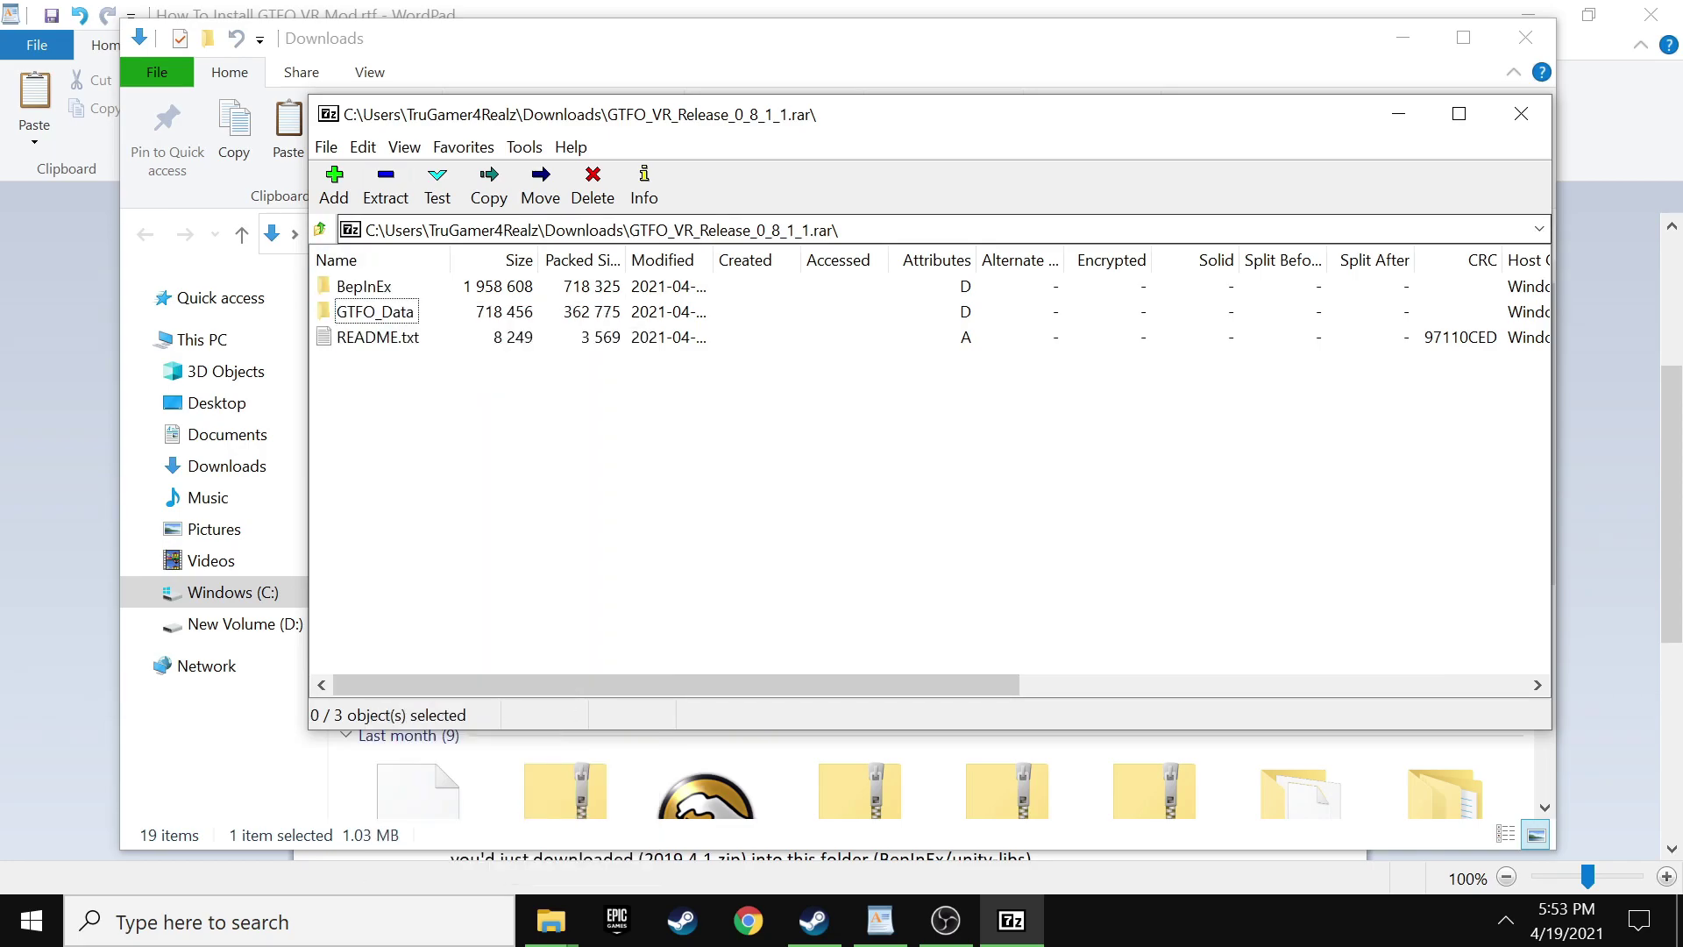
pyautogui.moveTo(430, 414); pyautogui.dragTo(317, 267)
pyautogui.click(385, 186)
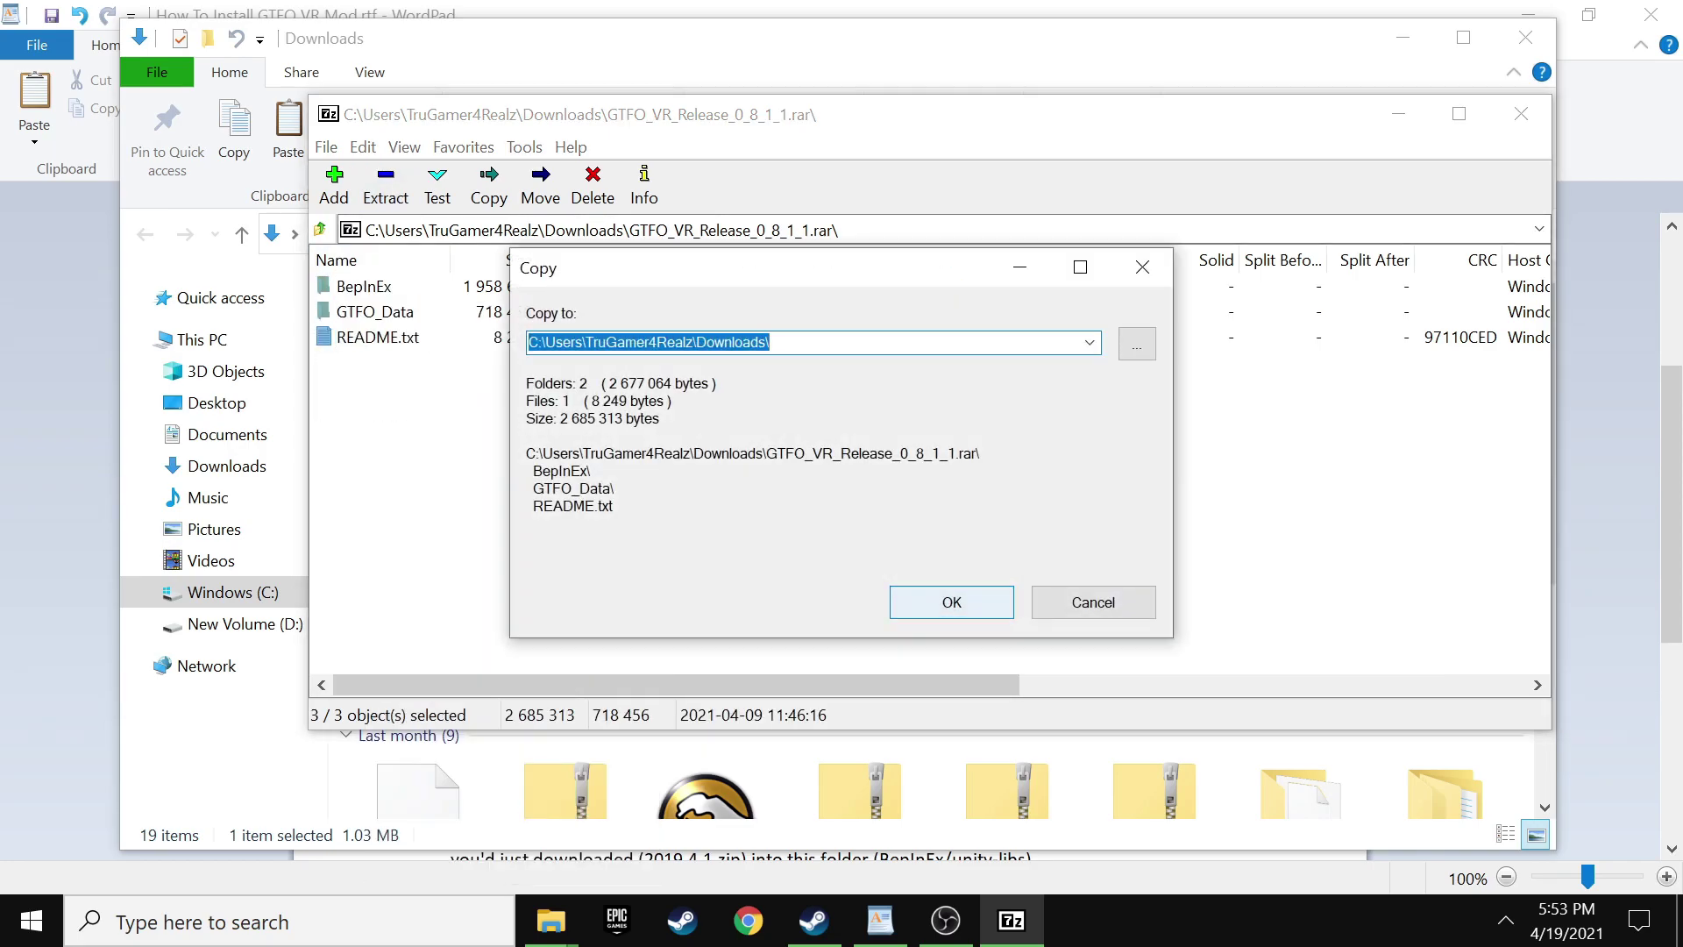
pyautogui.click(951, 601)
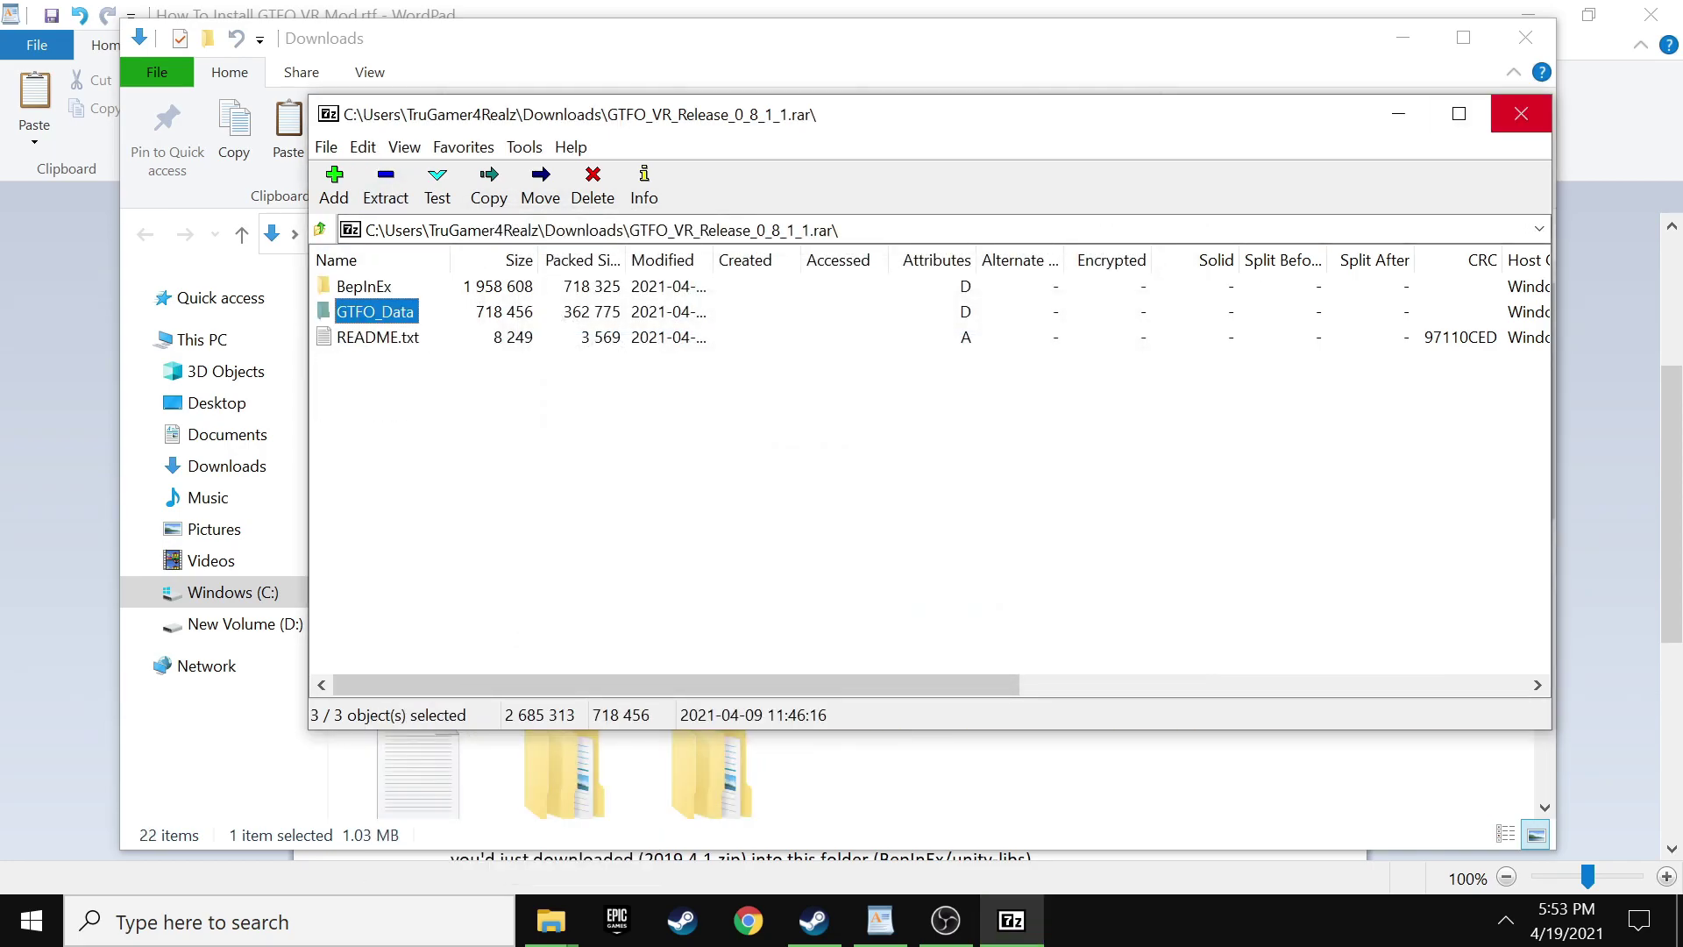
pyautogui.click(1521, 114)
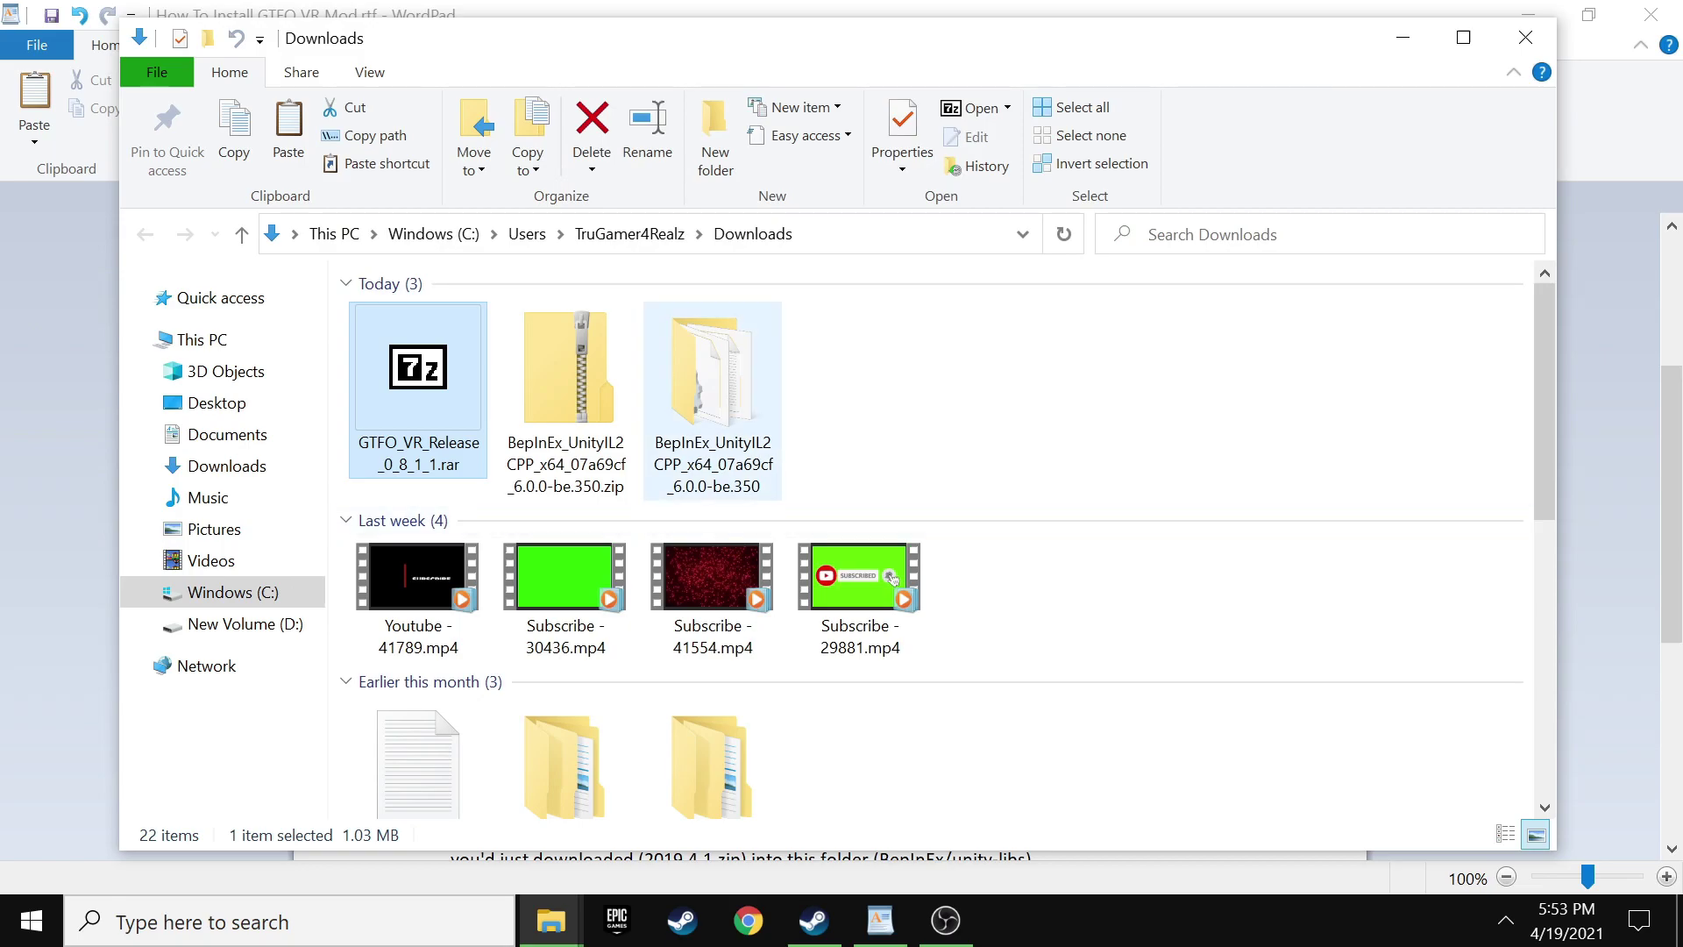
# Reopen GTFO_VR_Release_0_8_1_1.rar, close the Downloads folder and arrange the GTFO installation folder so both windows are accessible
pyautogui.scroll(-10, 876, 596)
pyautogui.scroll(10, 713, 613)
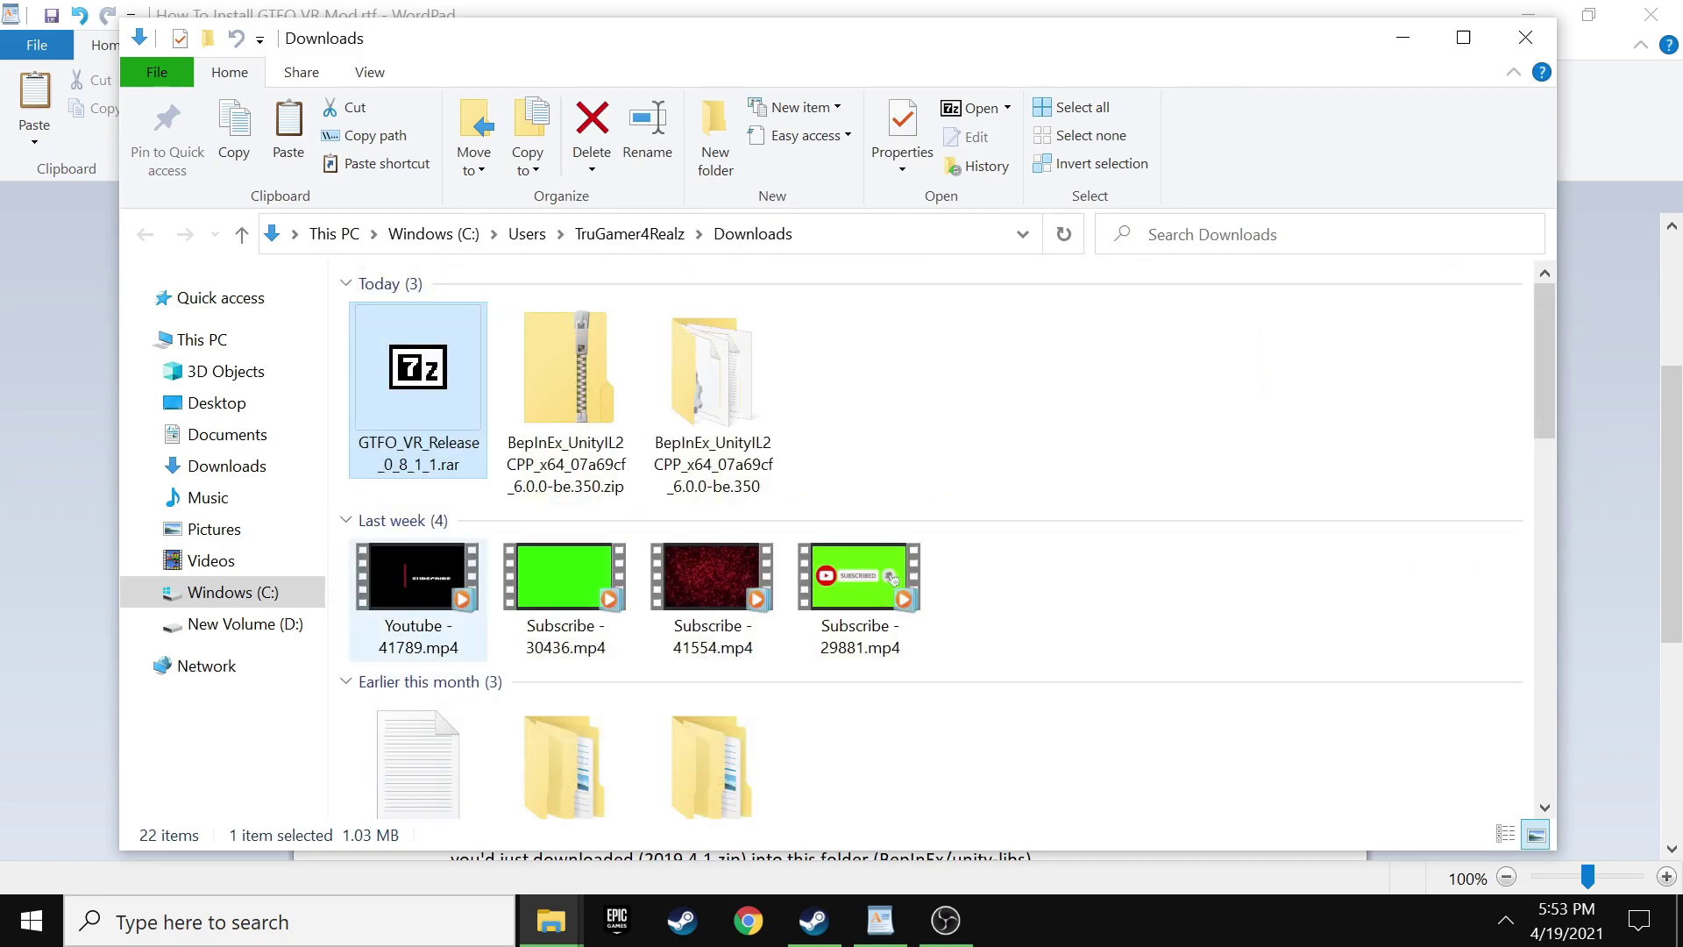
pyautogui.doubleClick(418, 386)
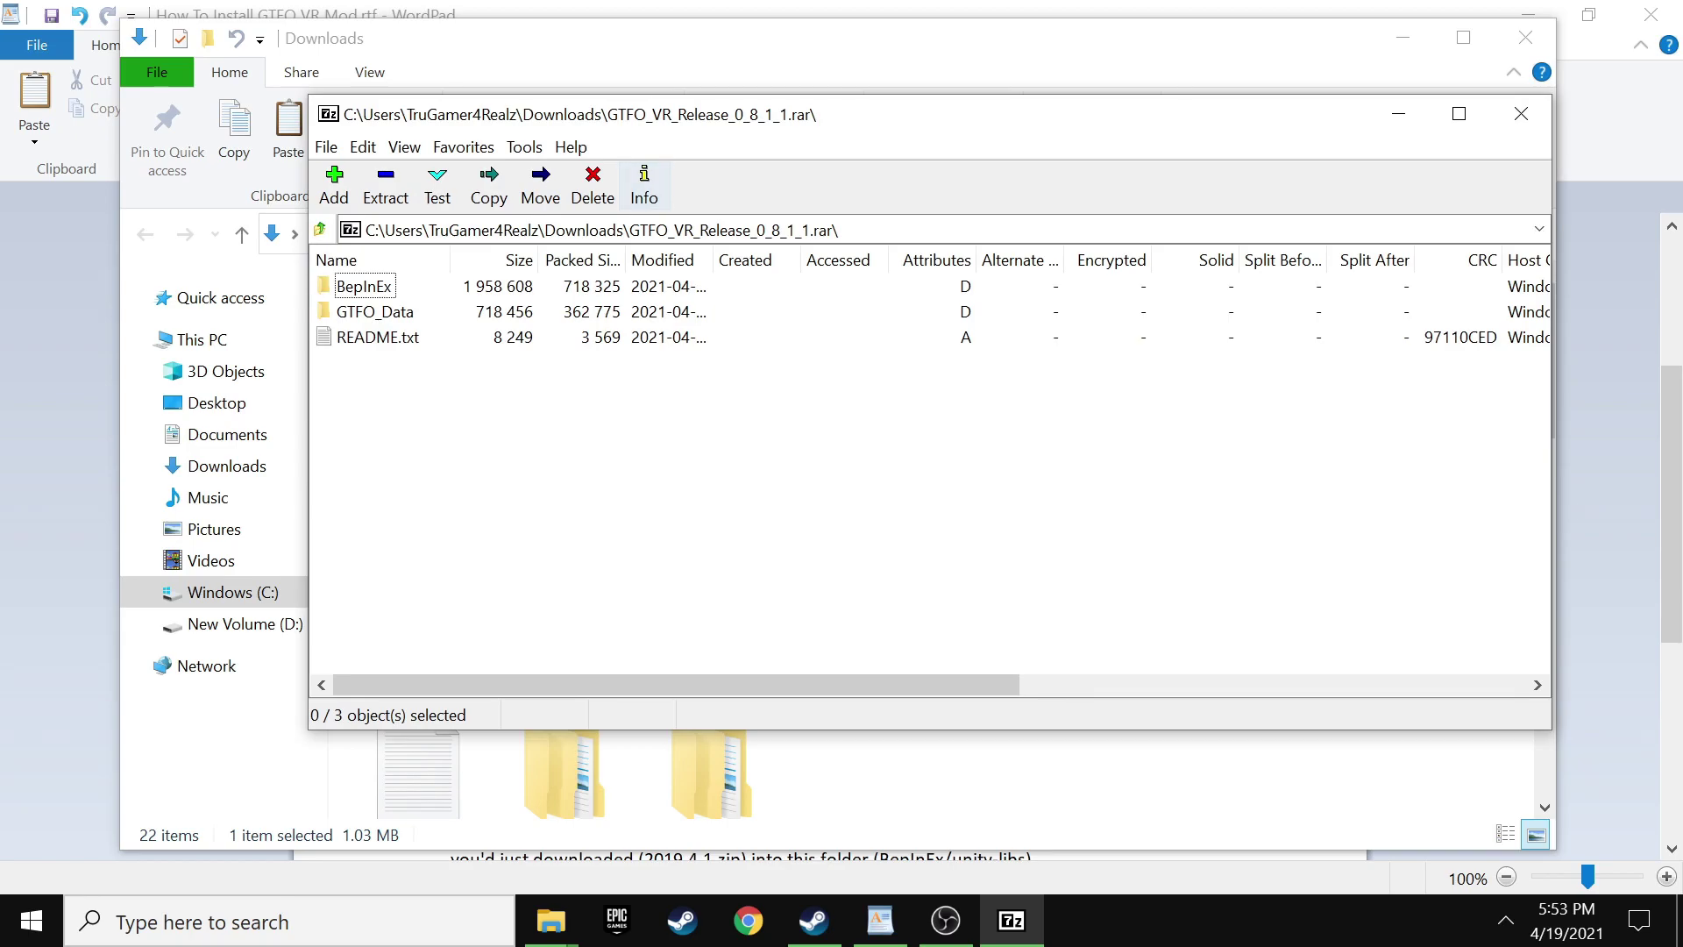
pyautogui.click(1528, 14)
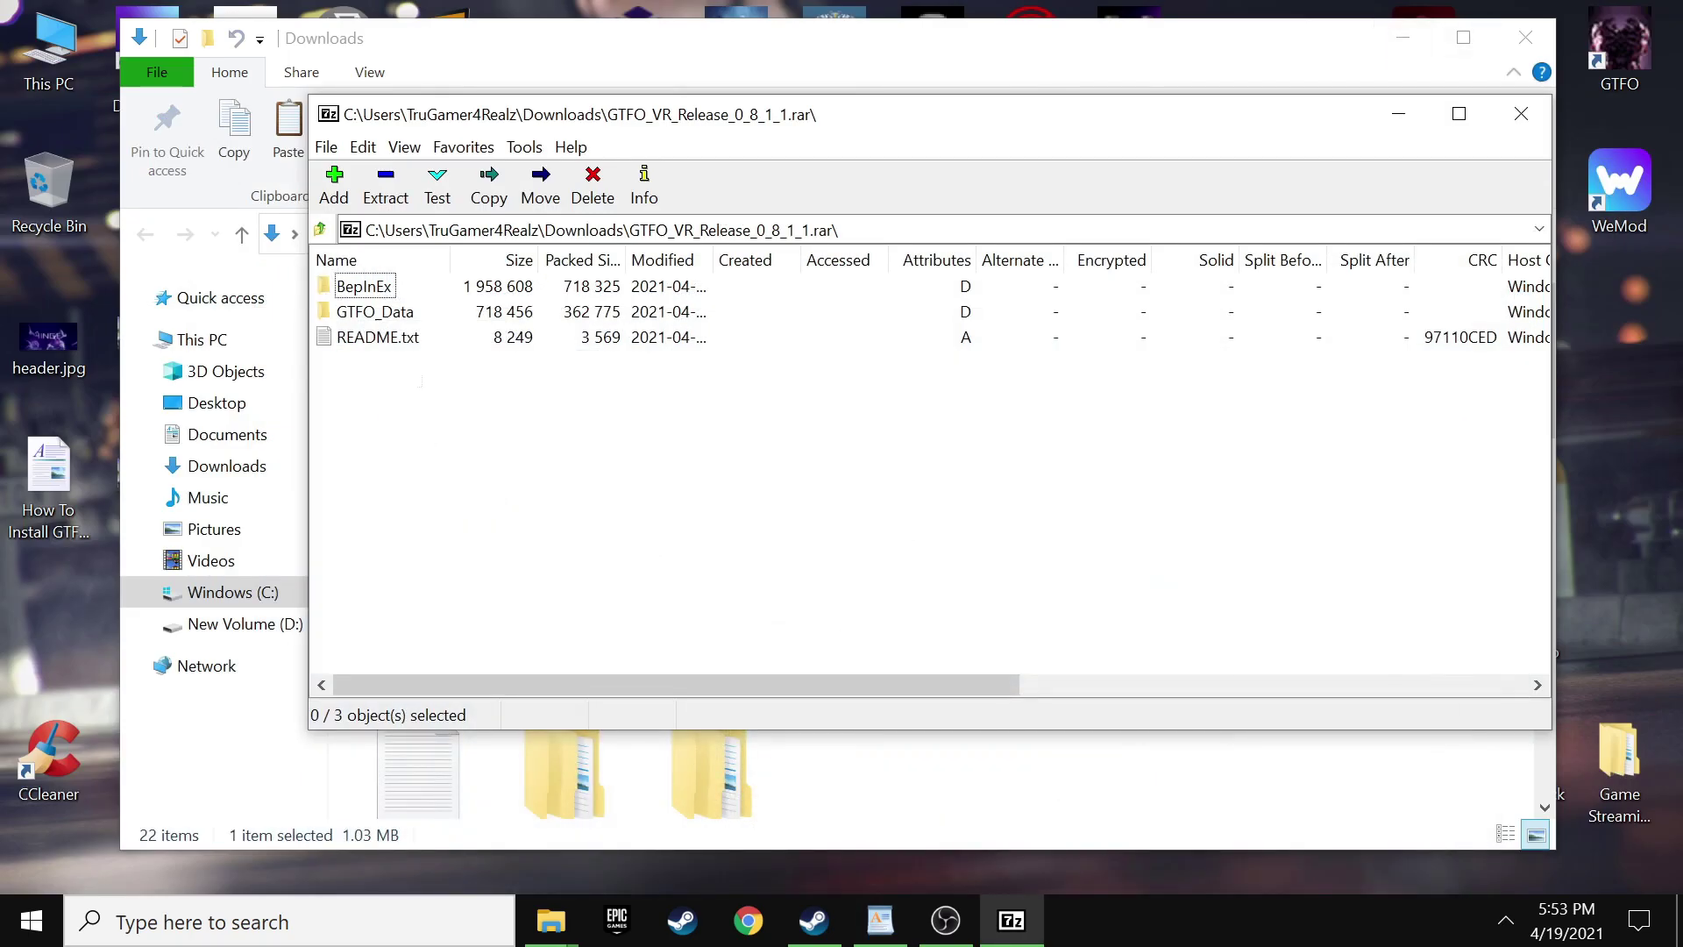
pyautogui.hotkey('ctrl', 'a')
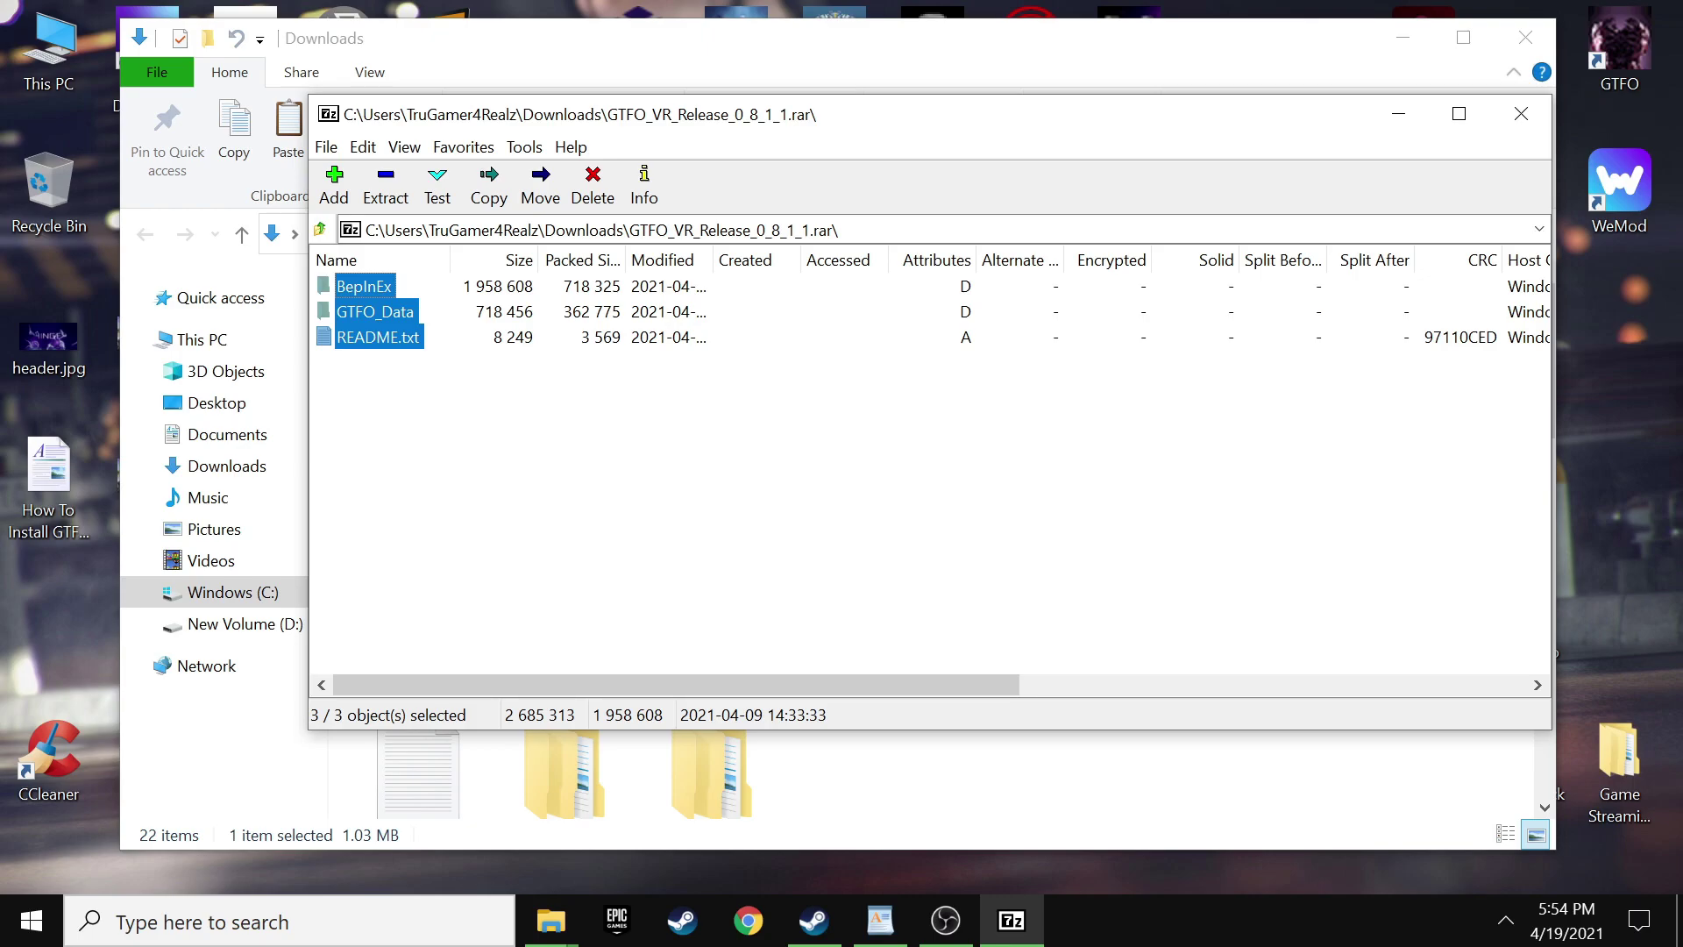
pyautogui.click(1398, 114)
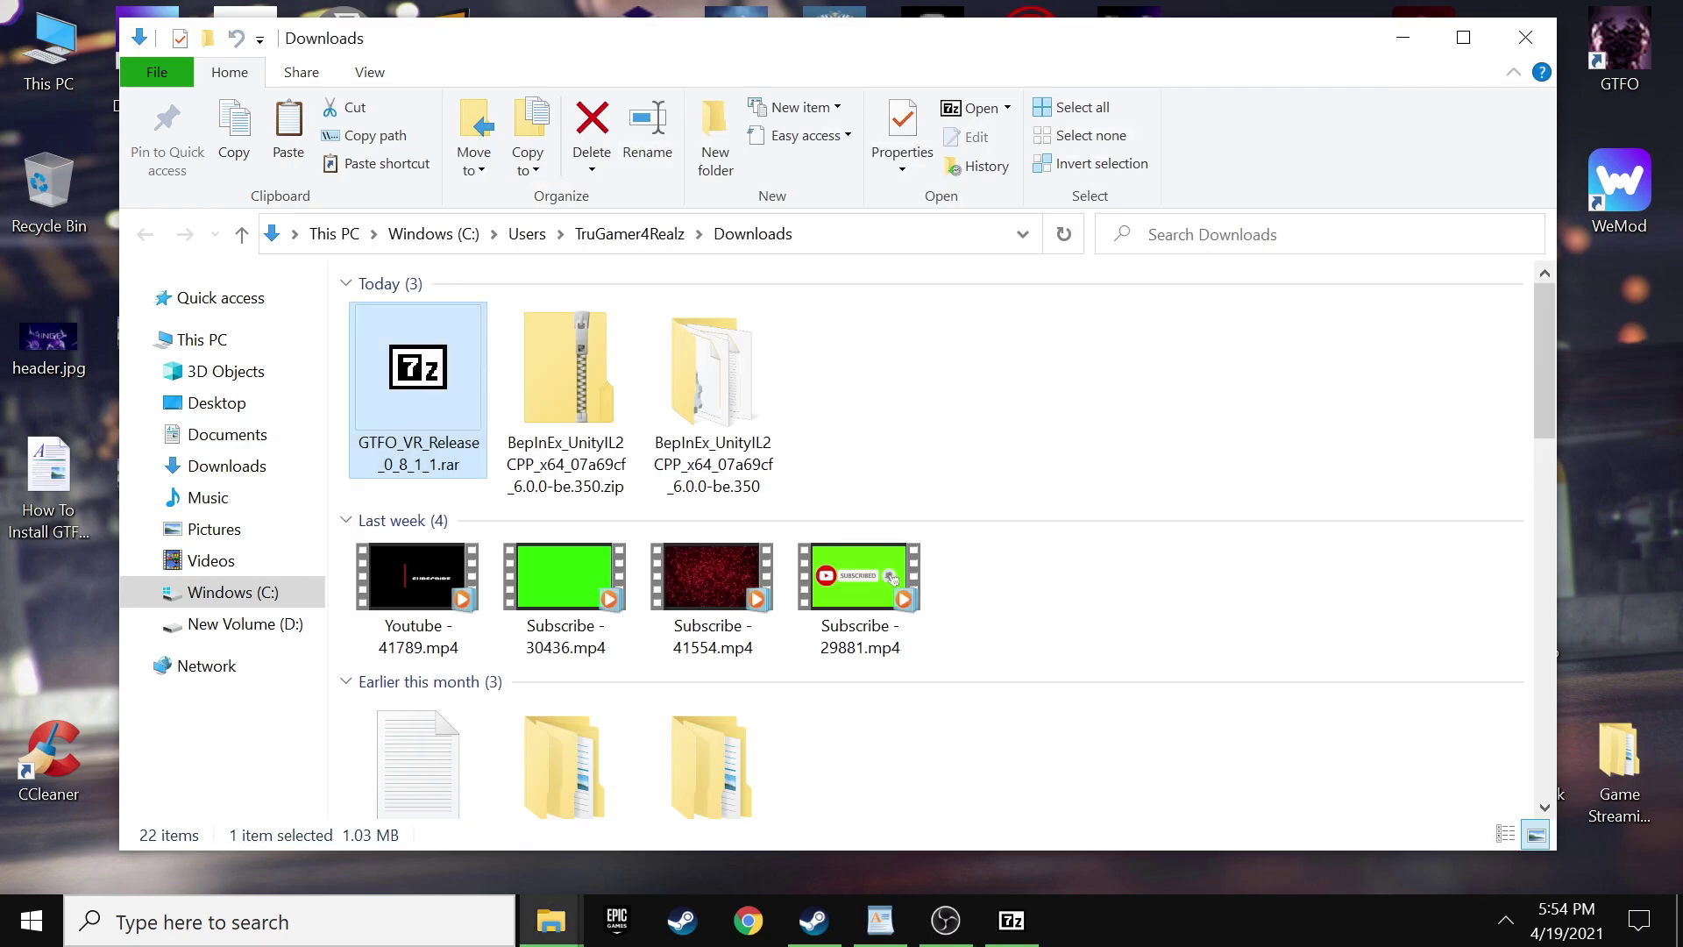
pyautogui.click(1526, 37)
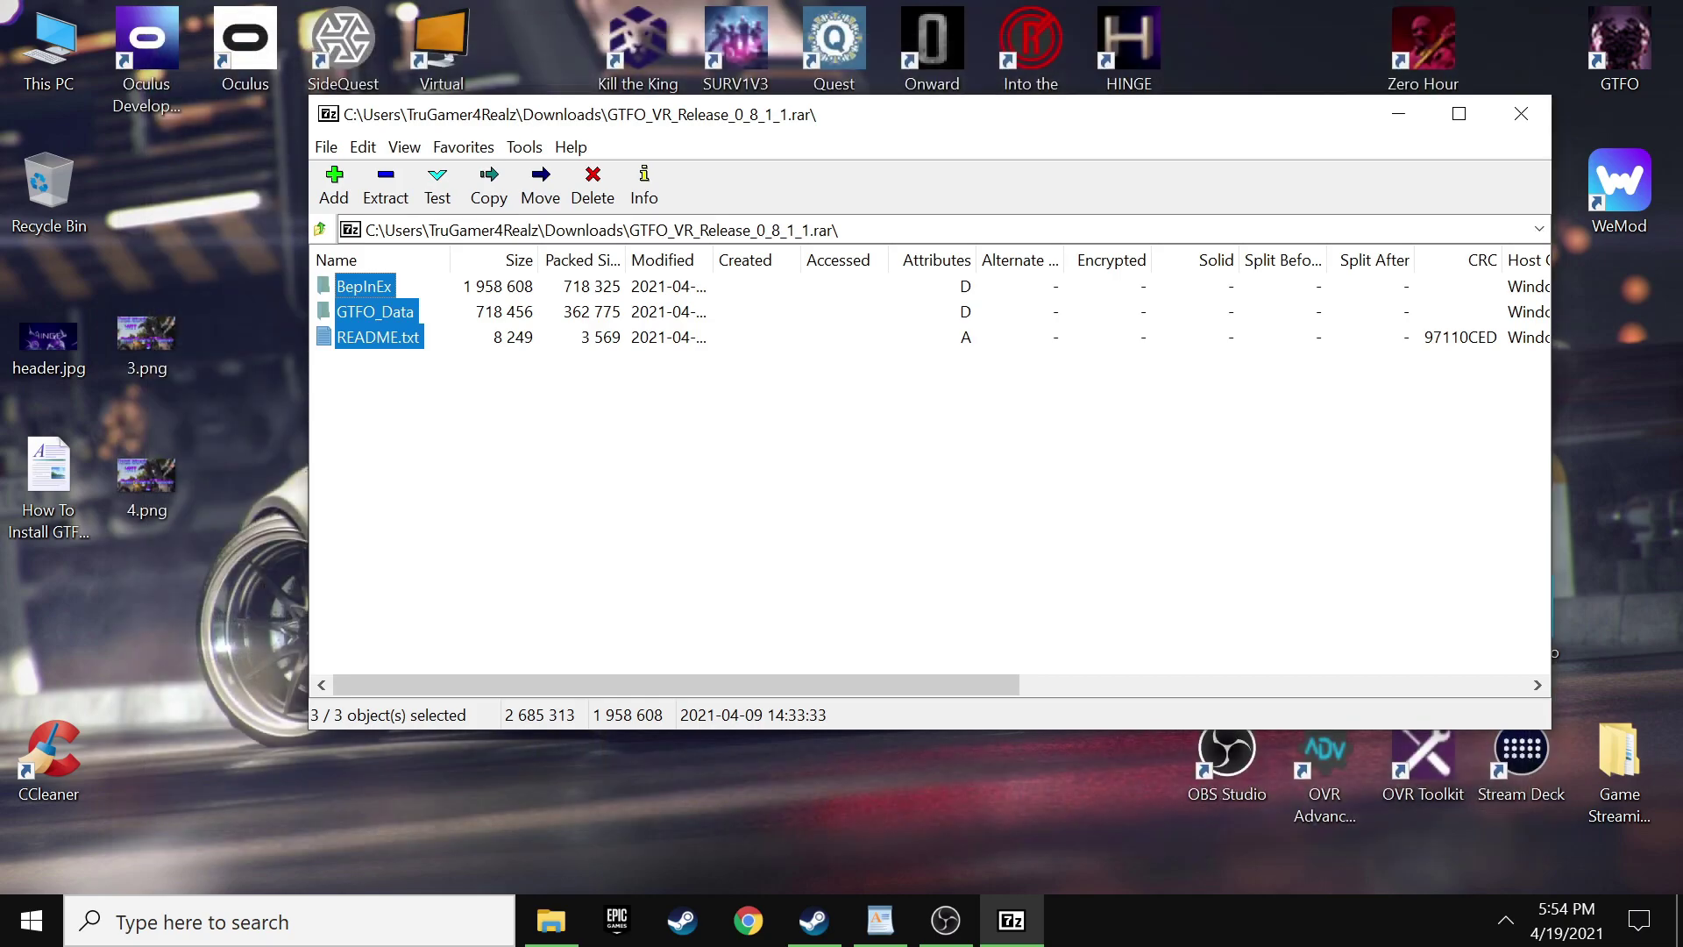
pyautogui.click(551, 921)
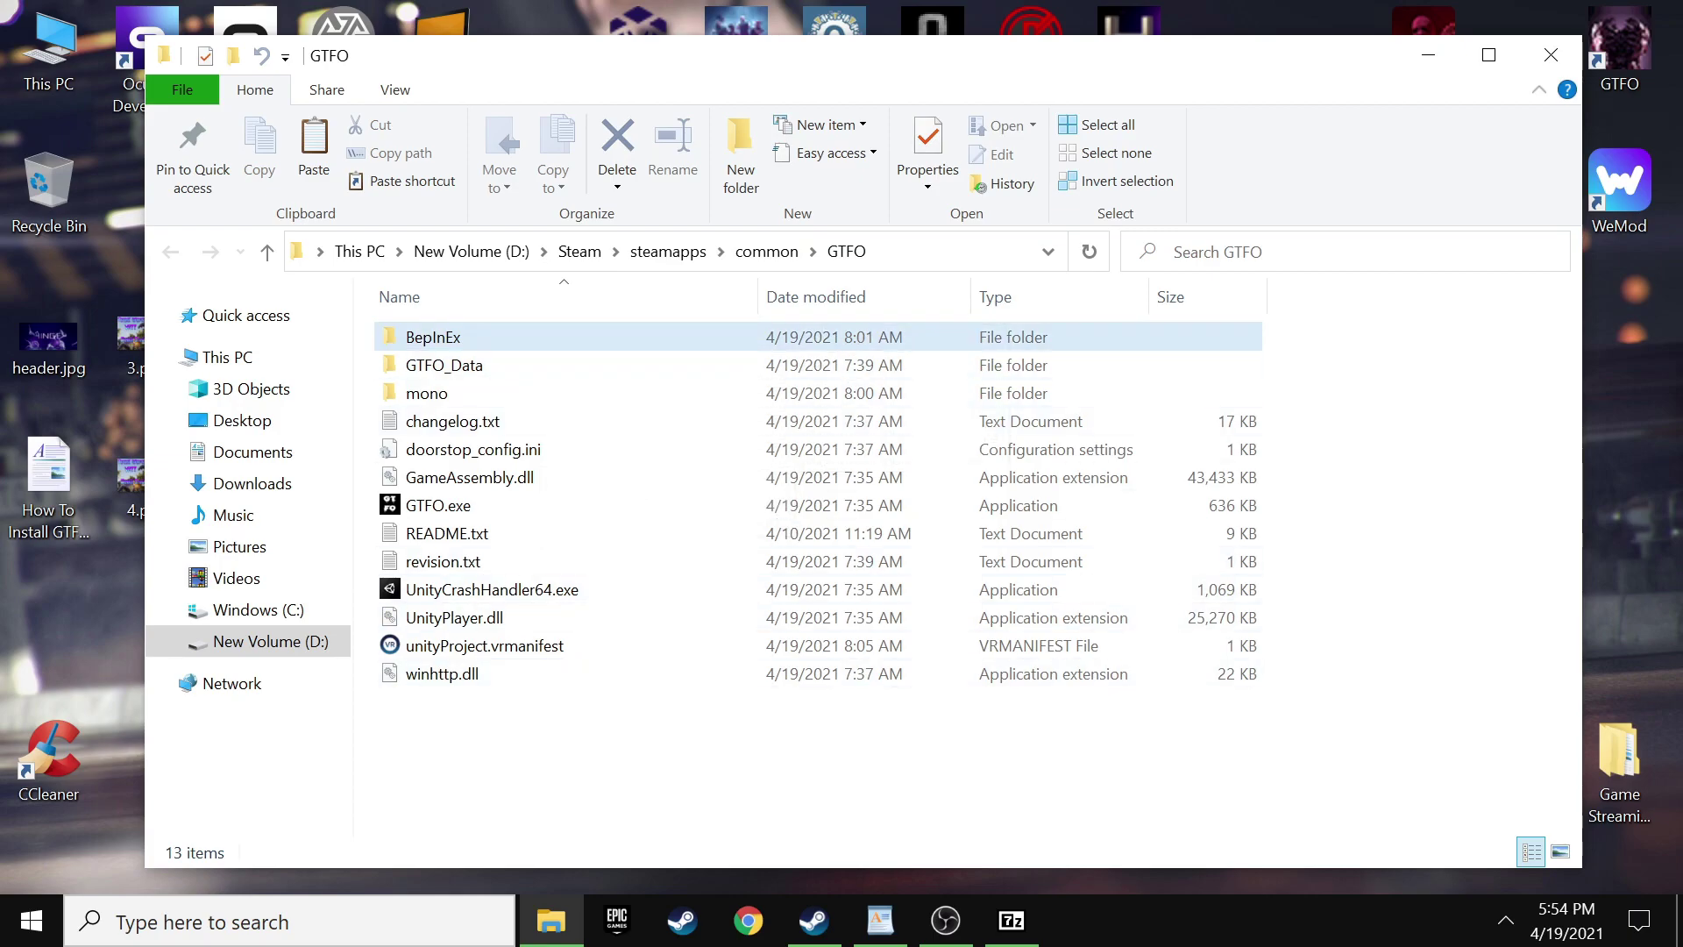
pyautogui.moveTo(969, 62); pyautogui.dragTo(999, 386)
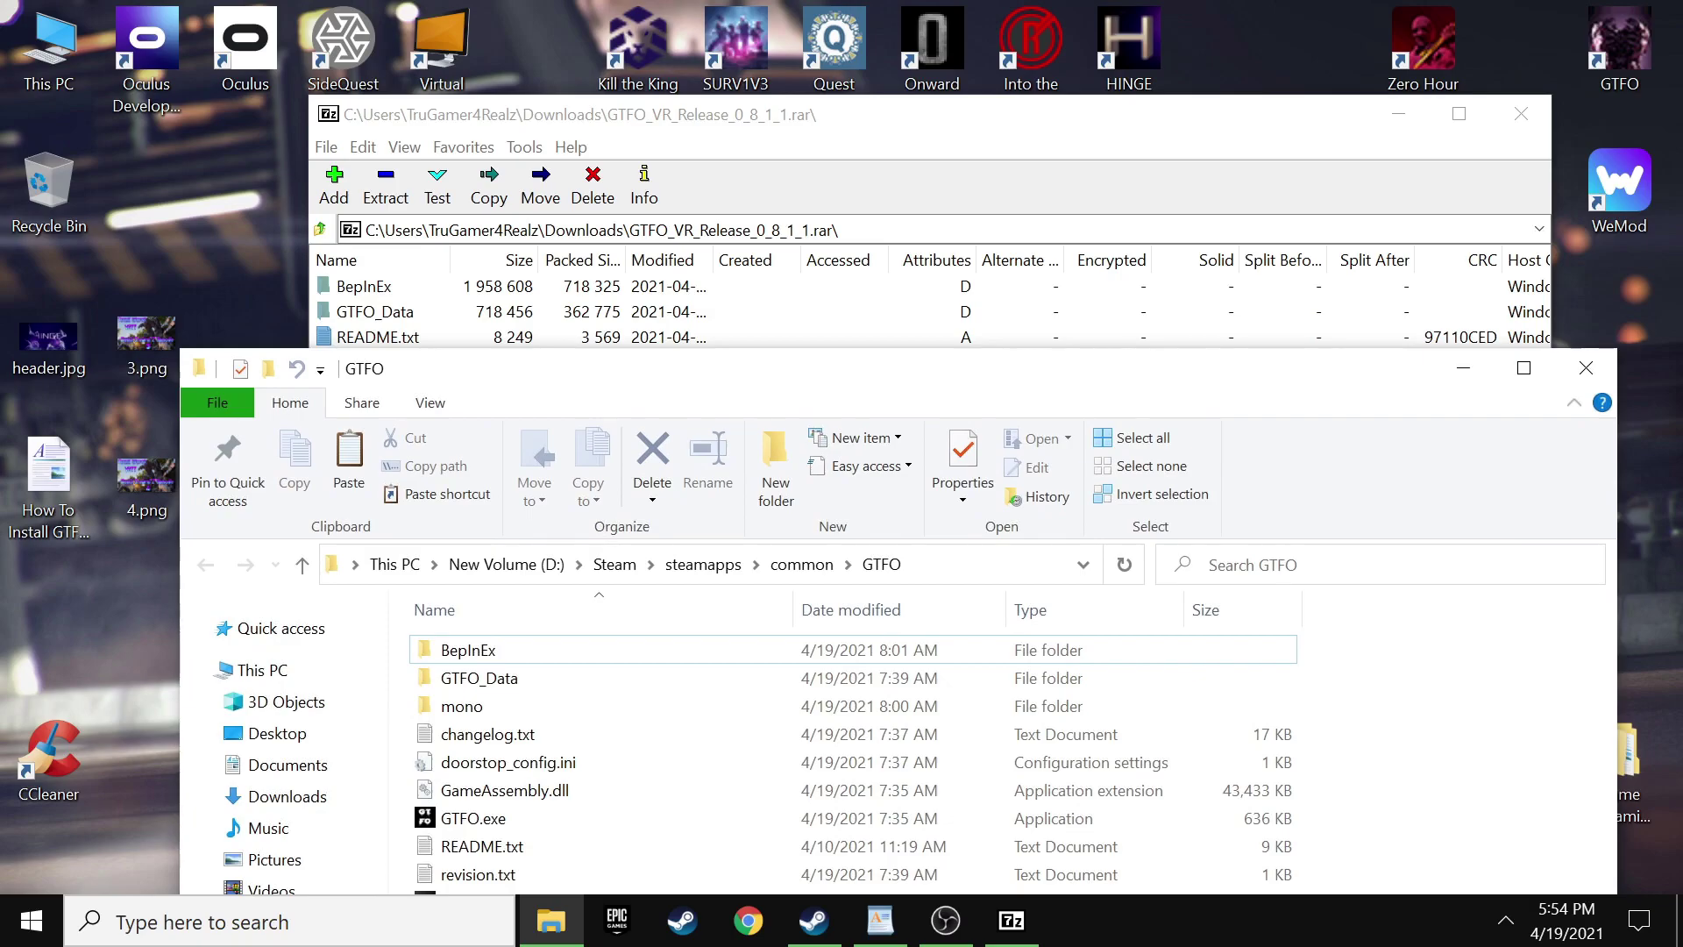
# Copy BepInEx, GTFO_Data and README.txt from the archive into the GTFO installation folder and close the archive
pyautogui.click(772, 337)
pyautogui.moveTo(429, 410); pyautogui.dragTo(344, 285)
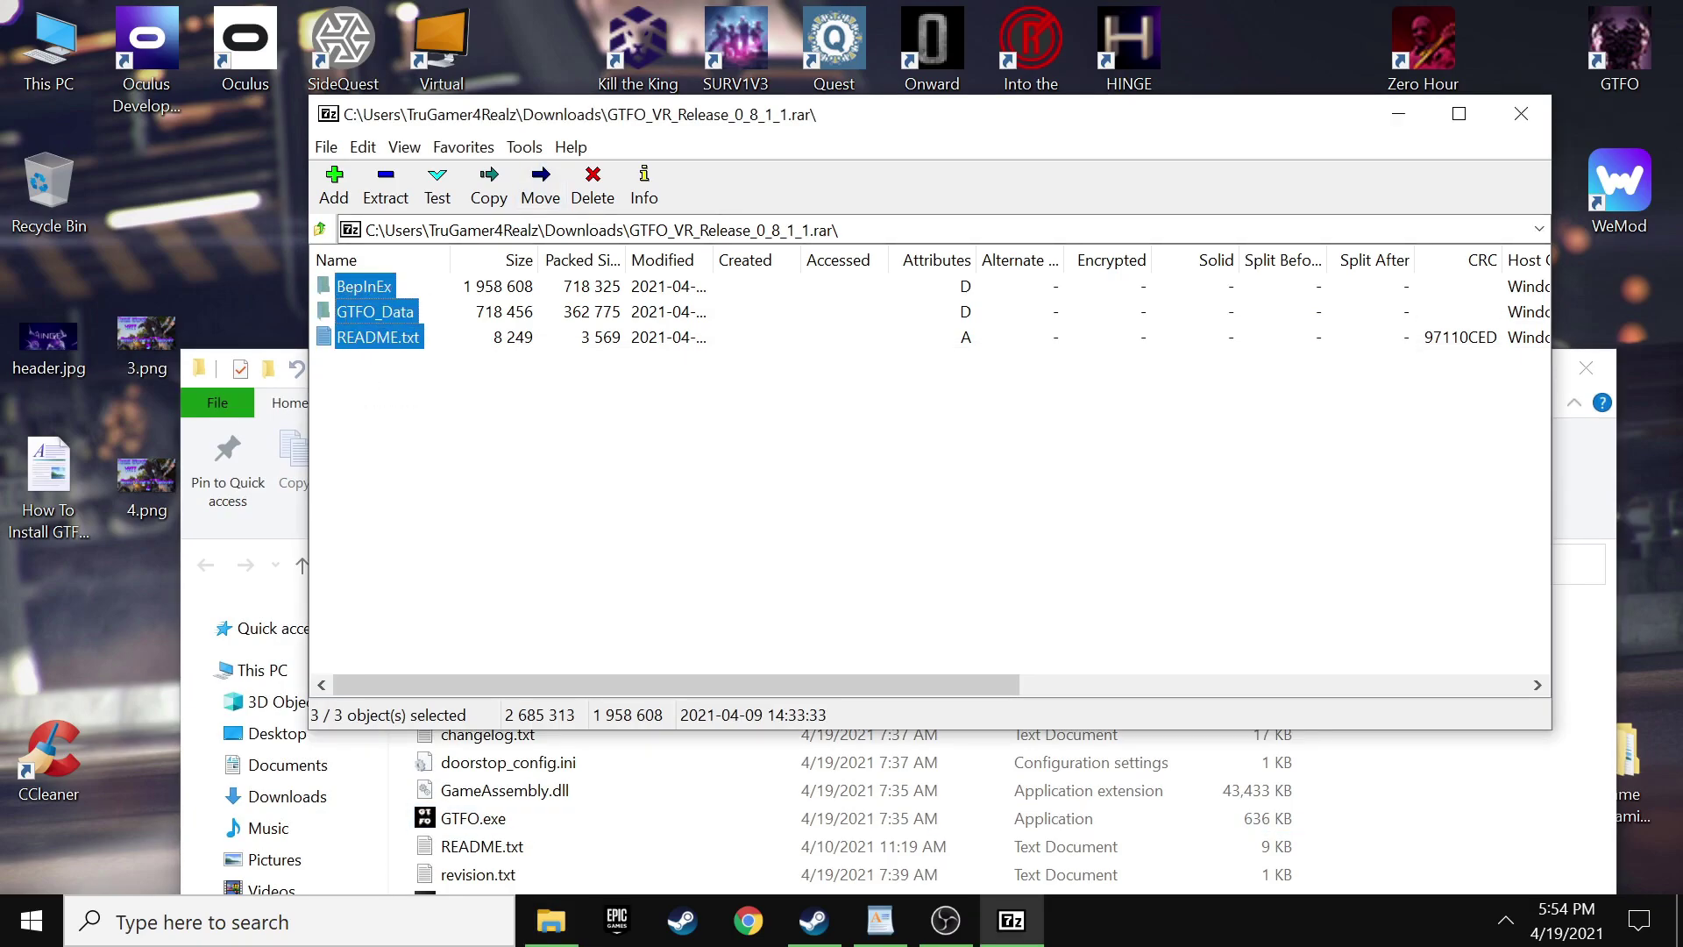
pyautogui.moveTo(375, 311); pyautogui.dragTo(614, 790)
pyautogui.moveTo(1289, 369); pyautogui.dragTo(1198, 66)
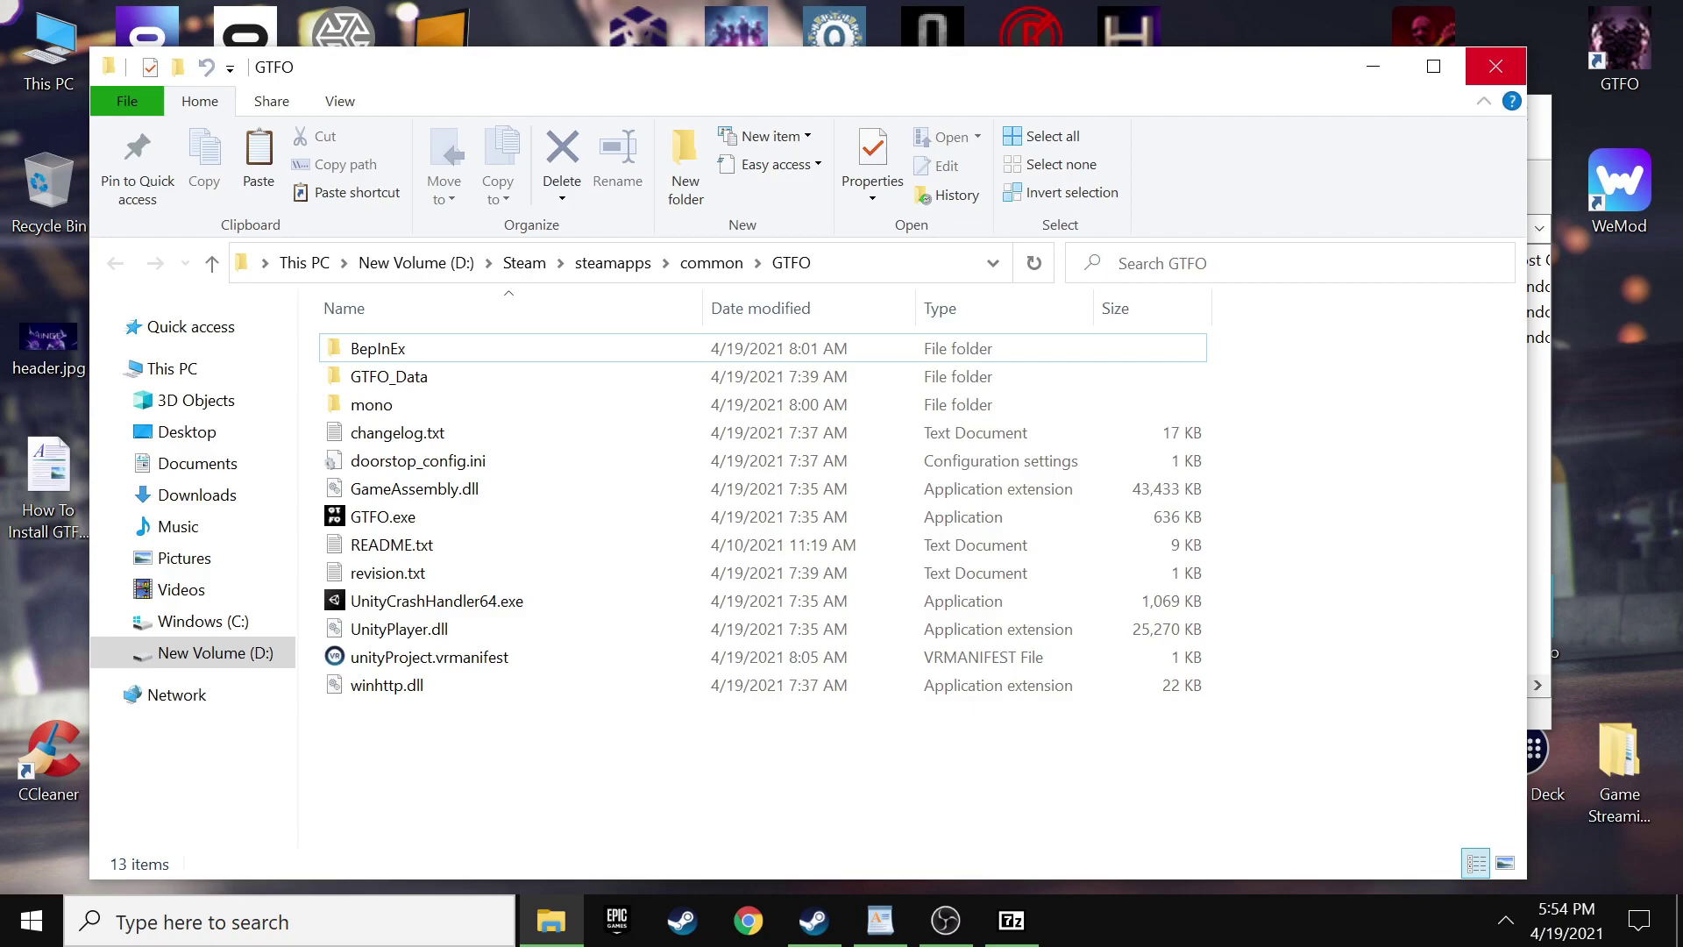
pyautogui.click(1373, 66)
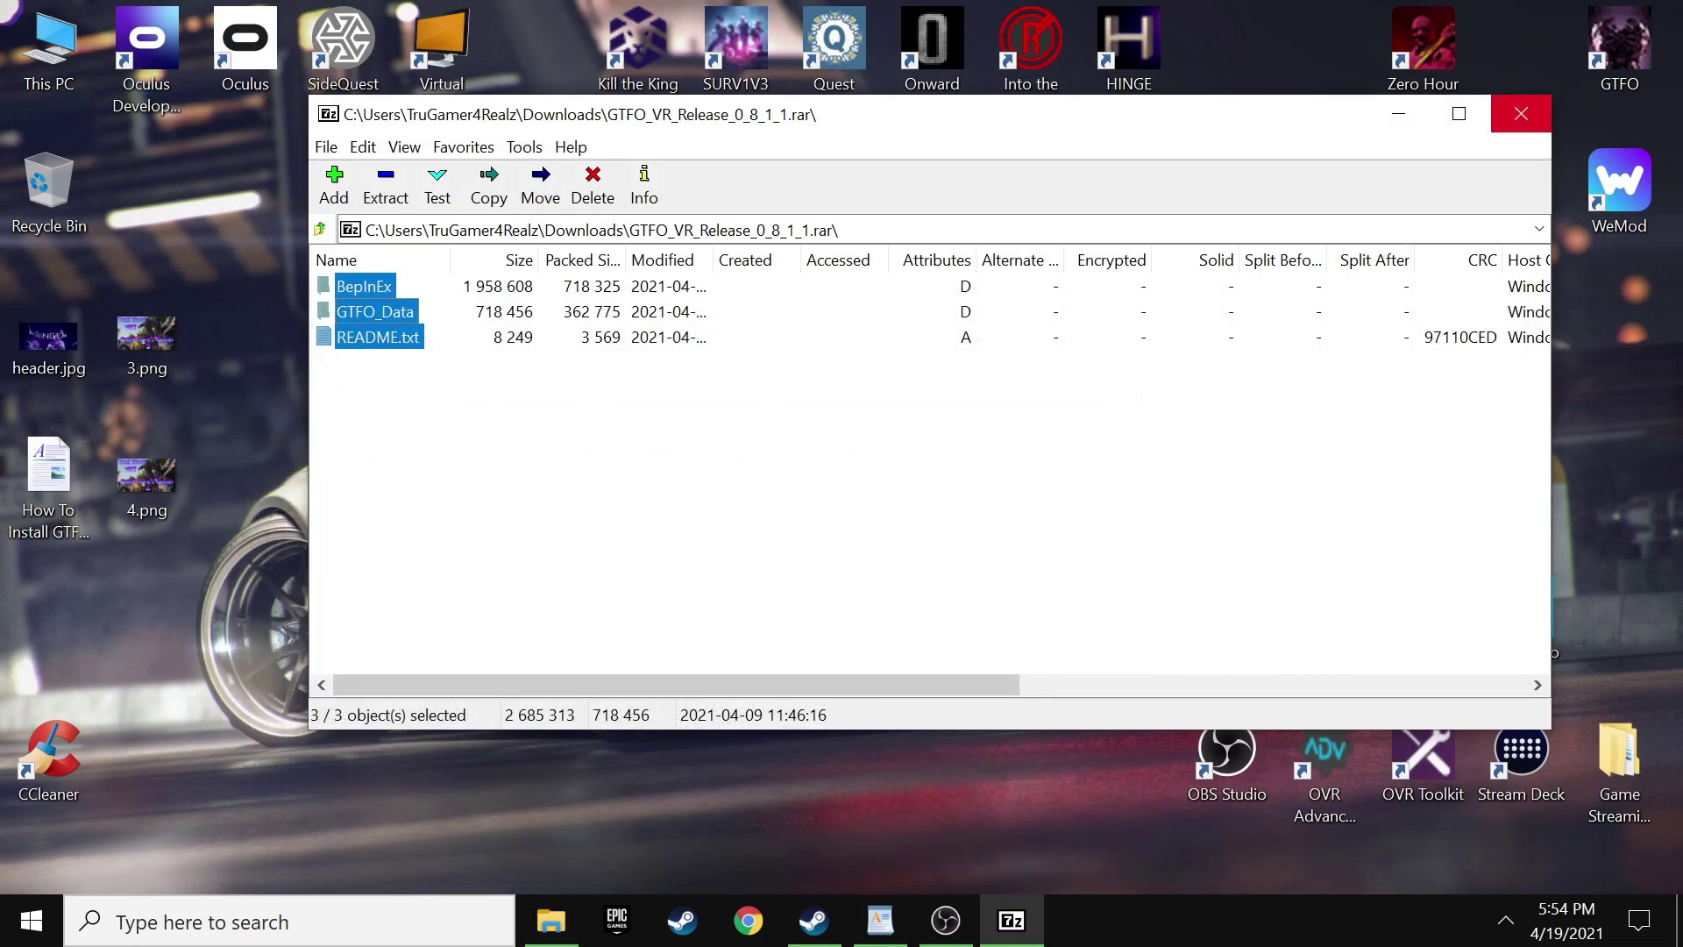
pyautogui.click(1521, 109)
# Switch to the WordPad guide, download 2019.4.1.zip from its step 8 link and show the file in the Downloads folder
pyautogui.click(879, 919)
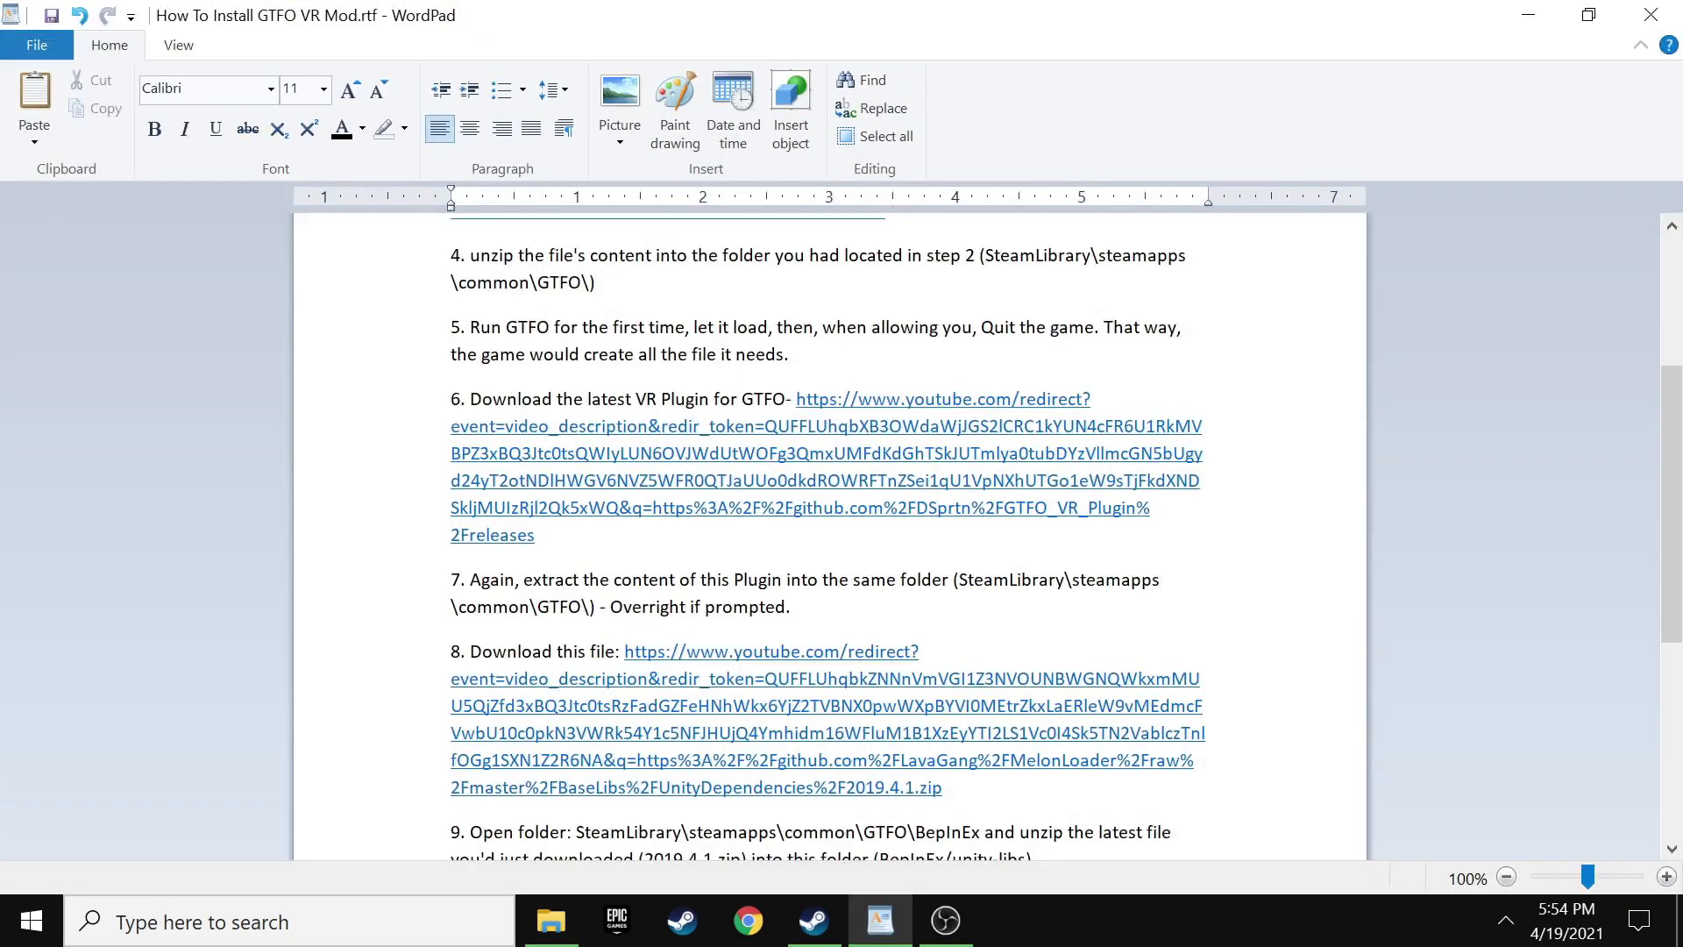
pyautogui.scroll(-3, 829, 536)
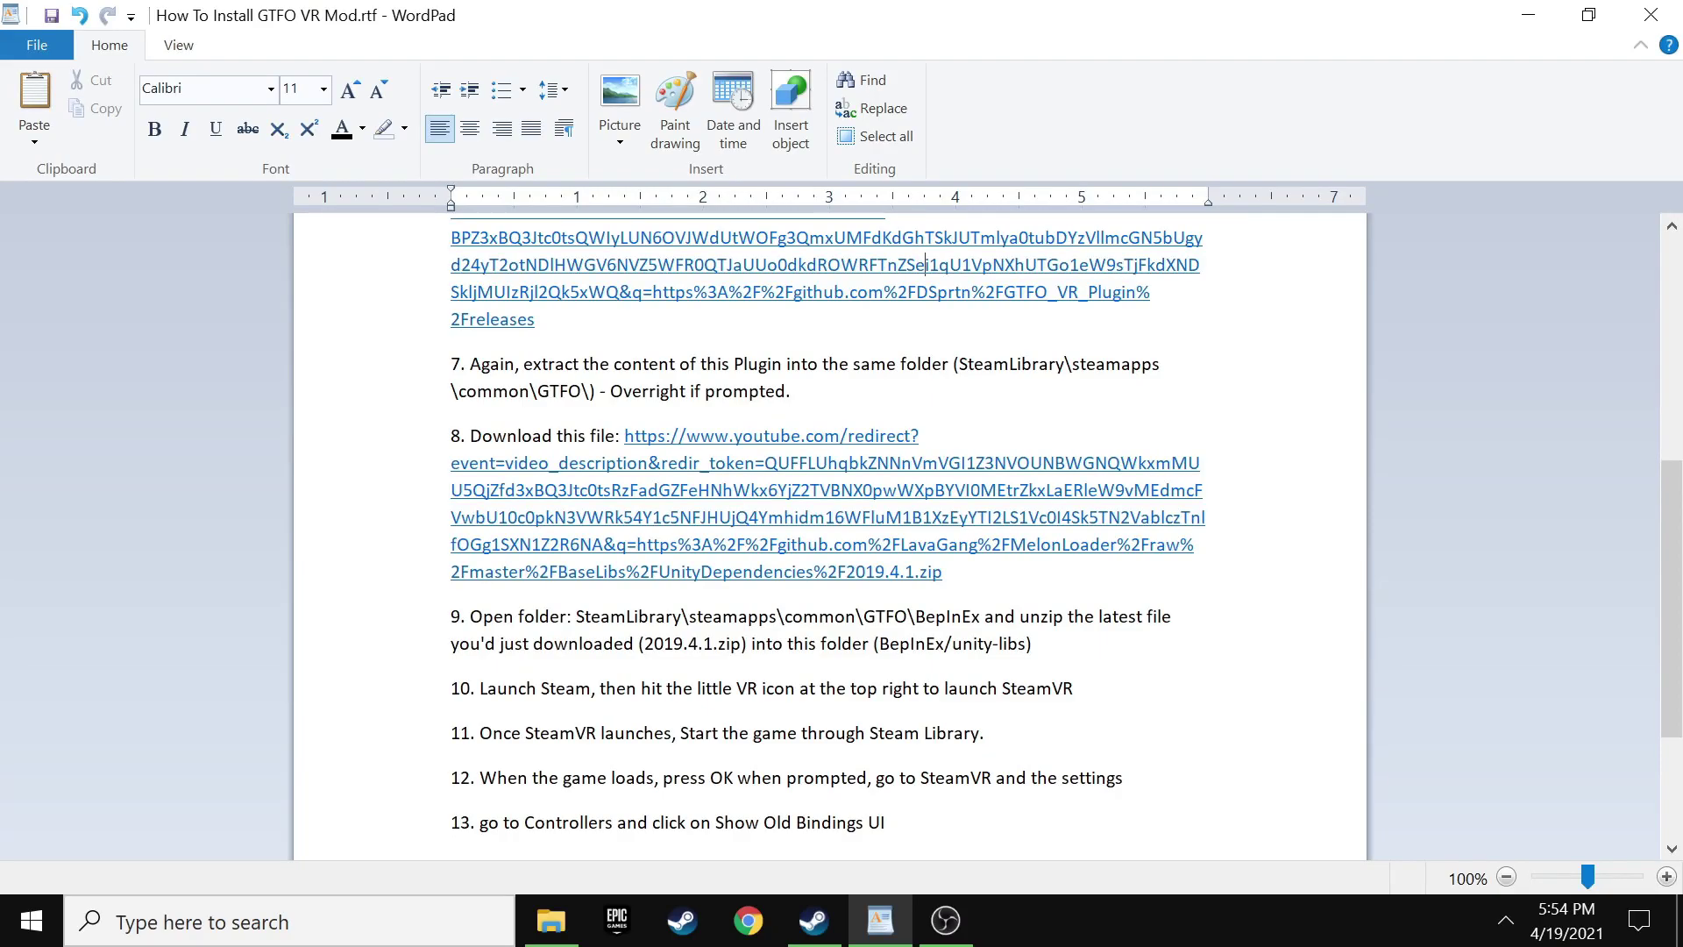
pyautogui.scroll(-1, 925, 265)
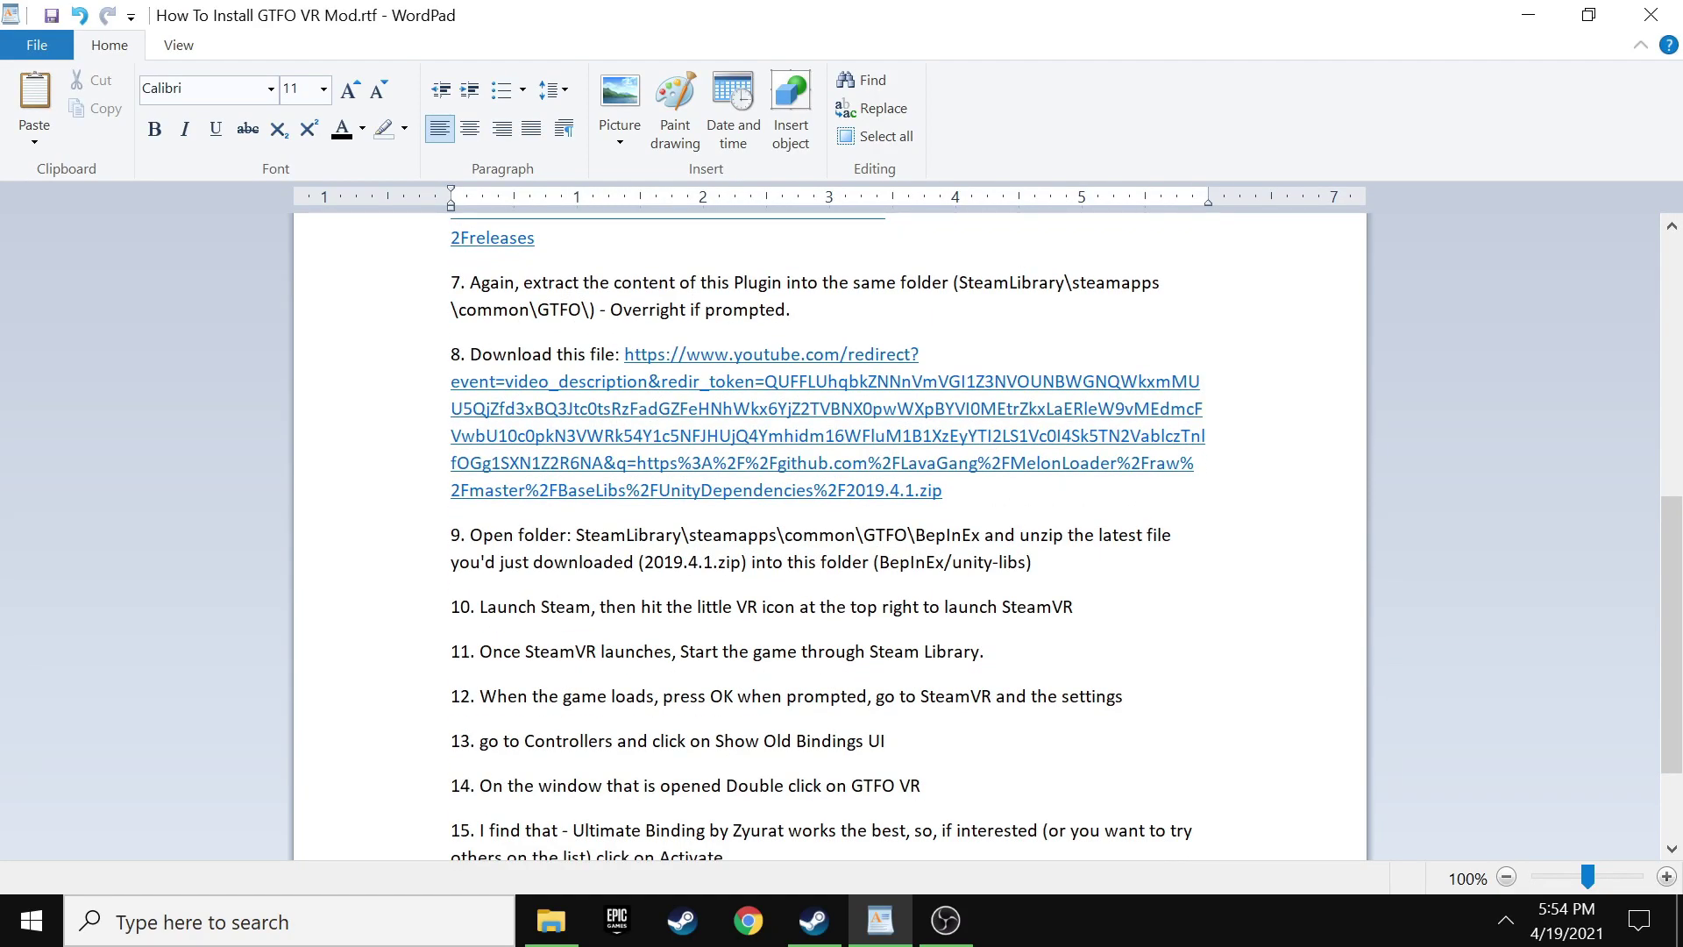
pyautogui.click(824, 436)
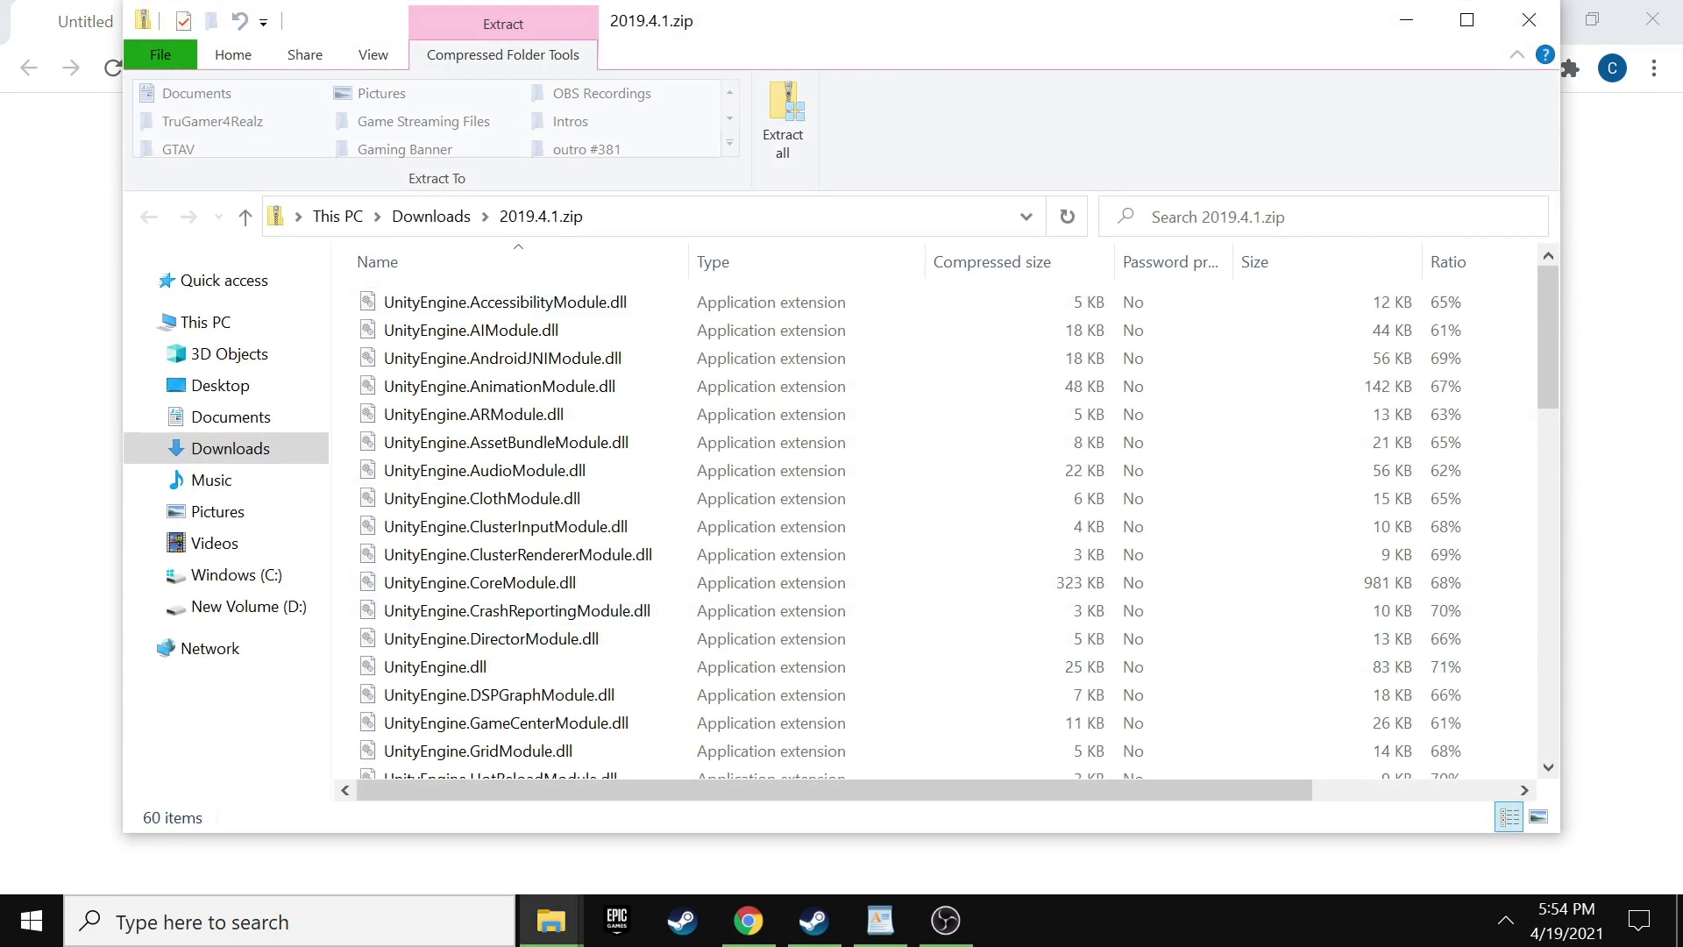
pyautogui.click(464, 211)
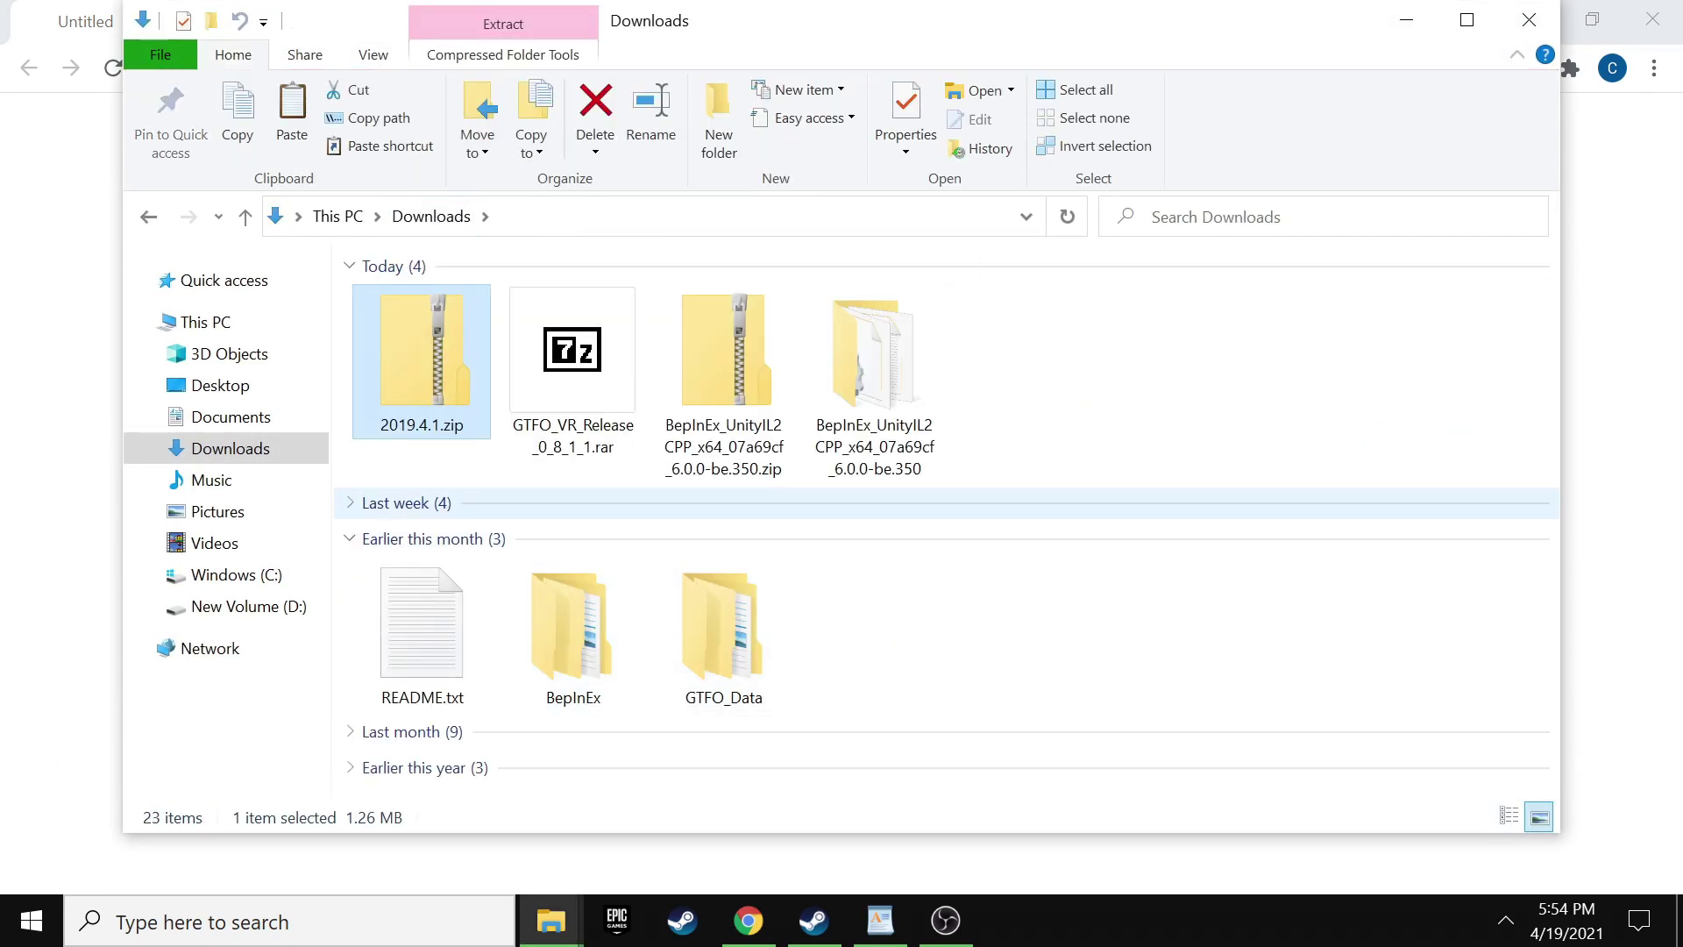
pyautogui.click(212, 480)
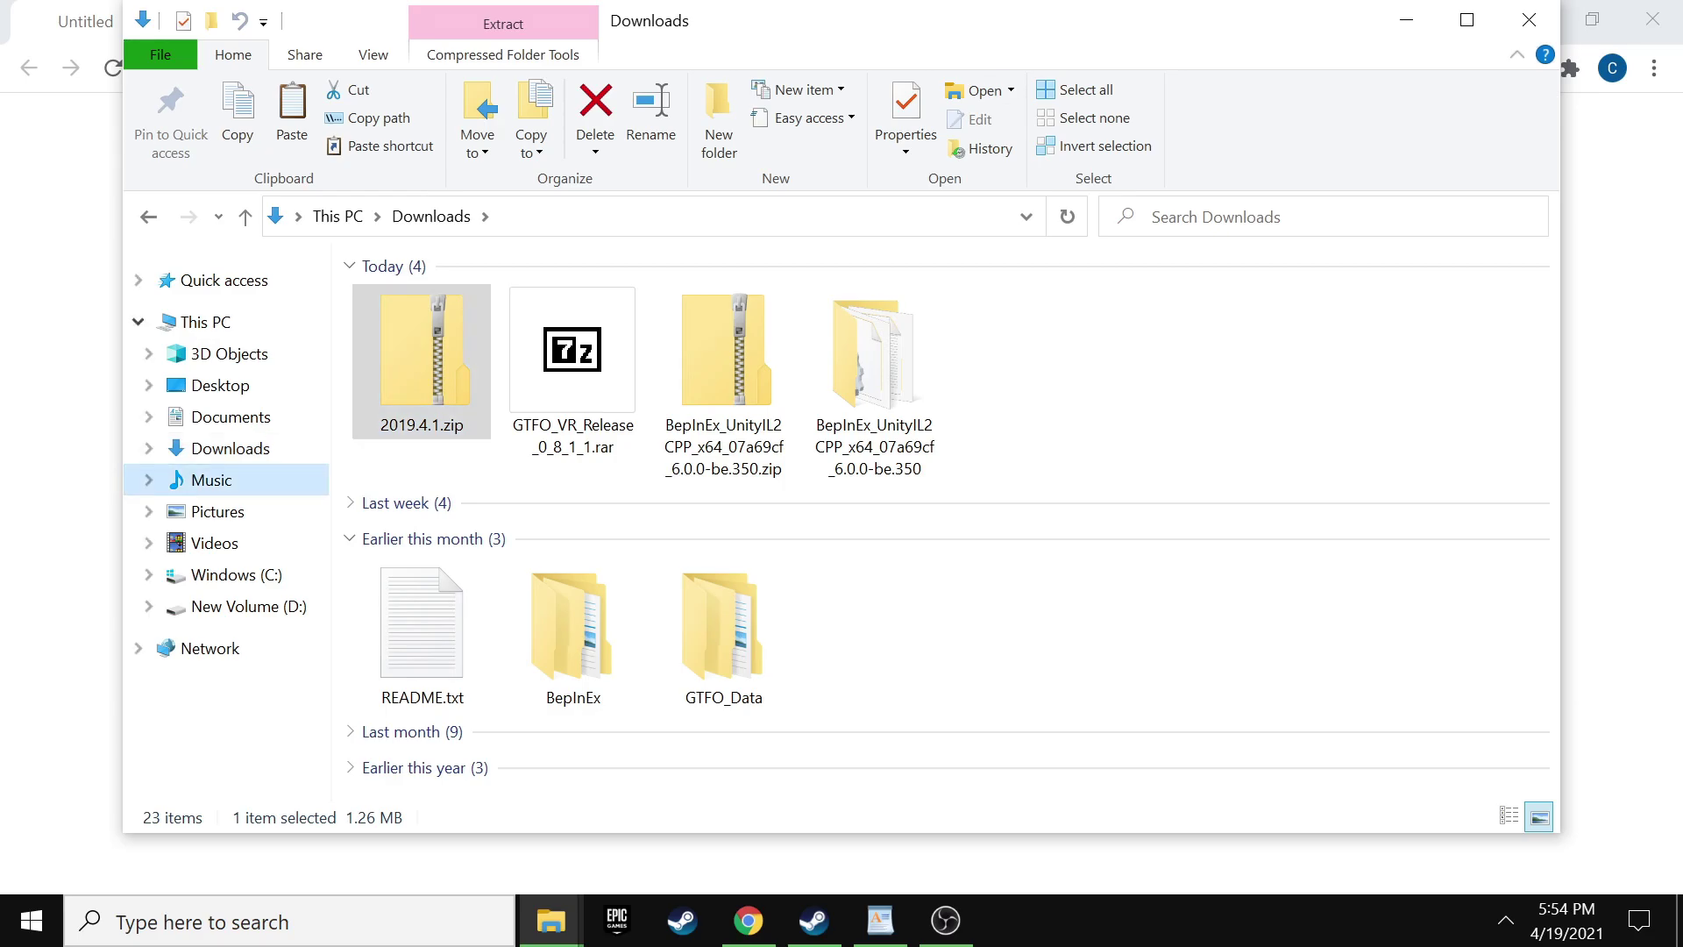
pyautogui.click(1653, 18)
pyautogui.hotkey('alt', 'Tab')
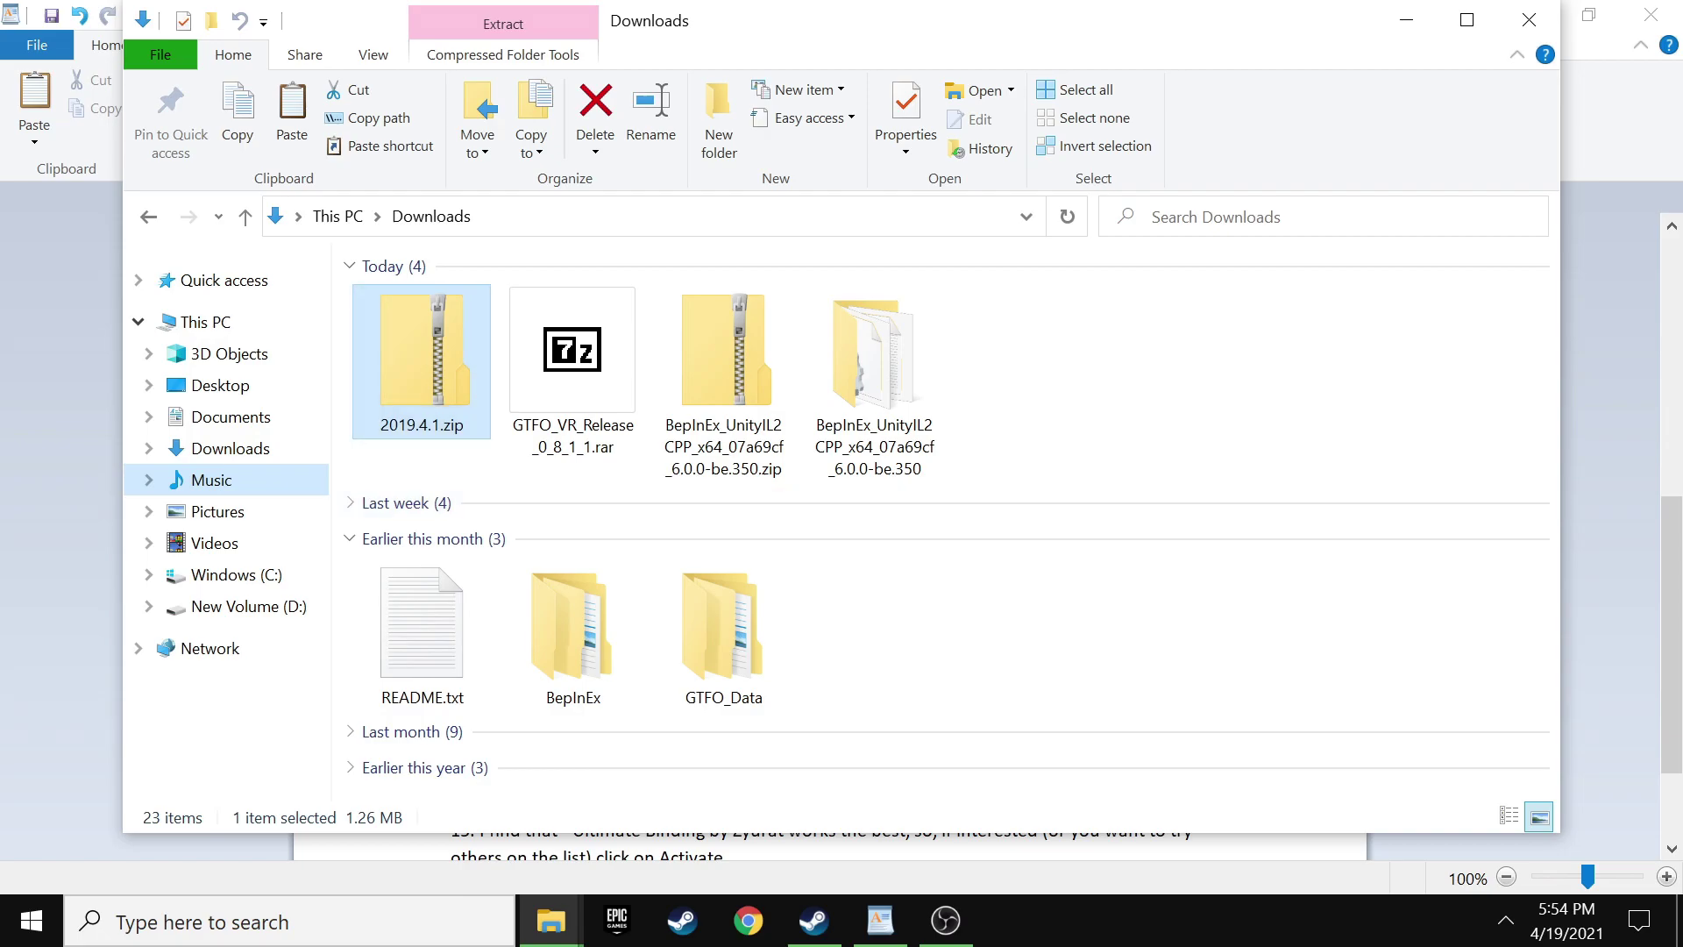
# Inspect the contents of 2019.4.1.zip against step 9 of the WordPad guide and bring up the GTFO installation folder
pyautogui.press('Return')
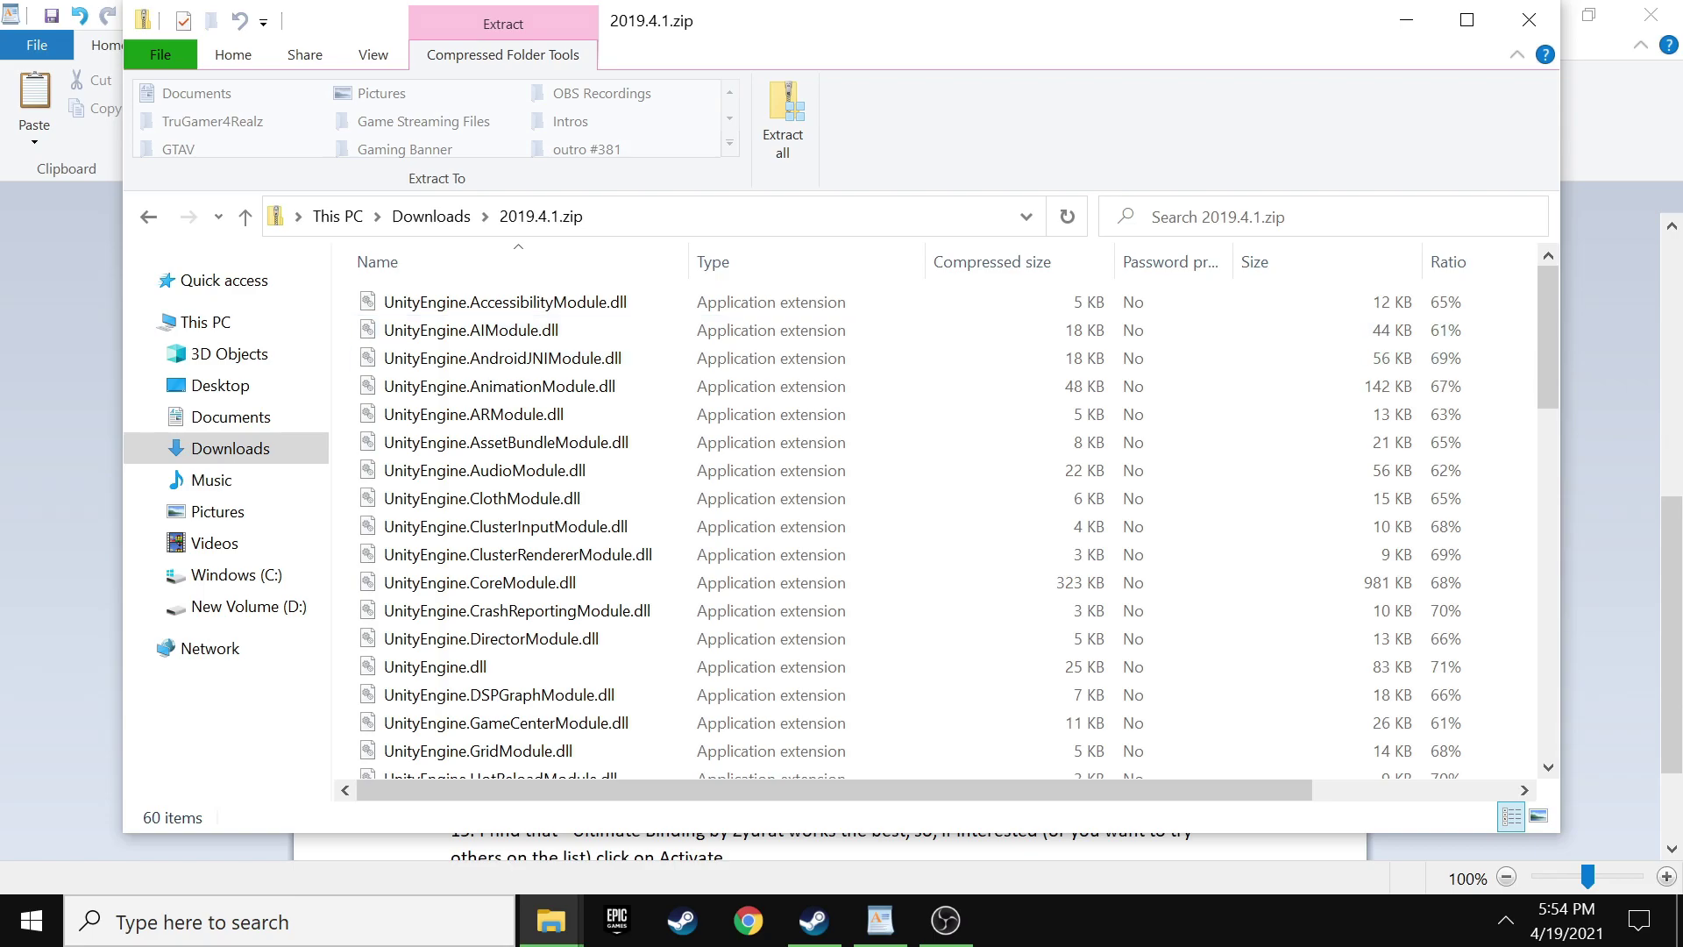
pyautogui.hotkey('alt', 'Tab')
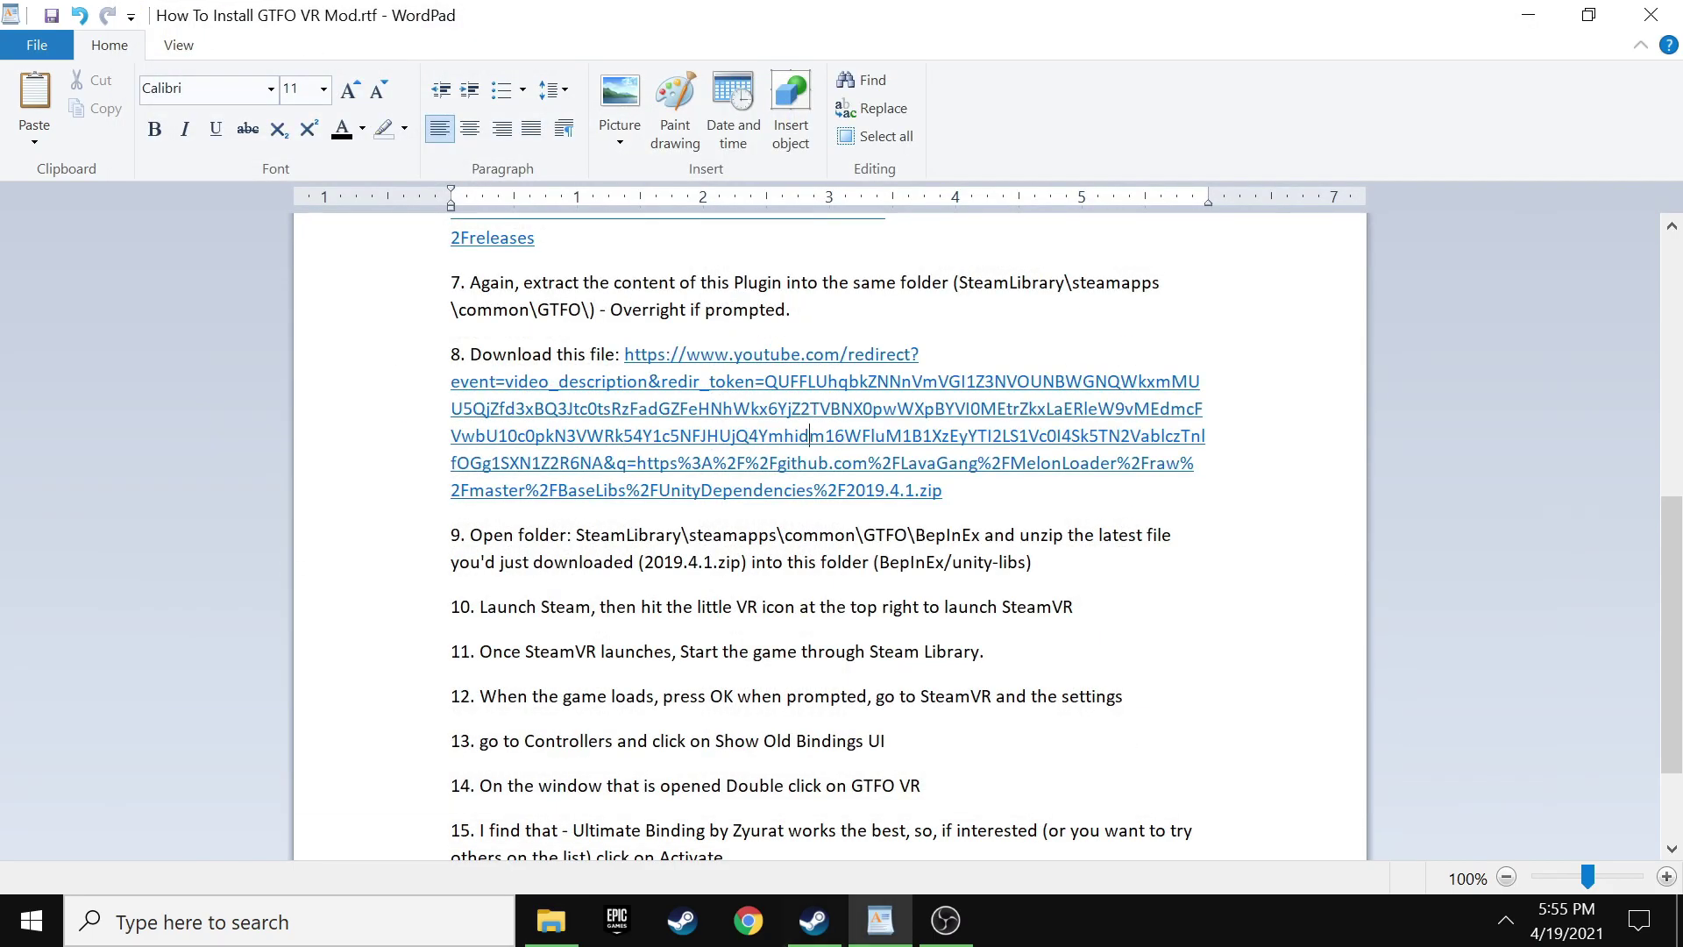
pyautogui.click(551, 921)
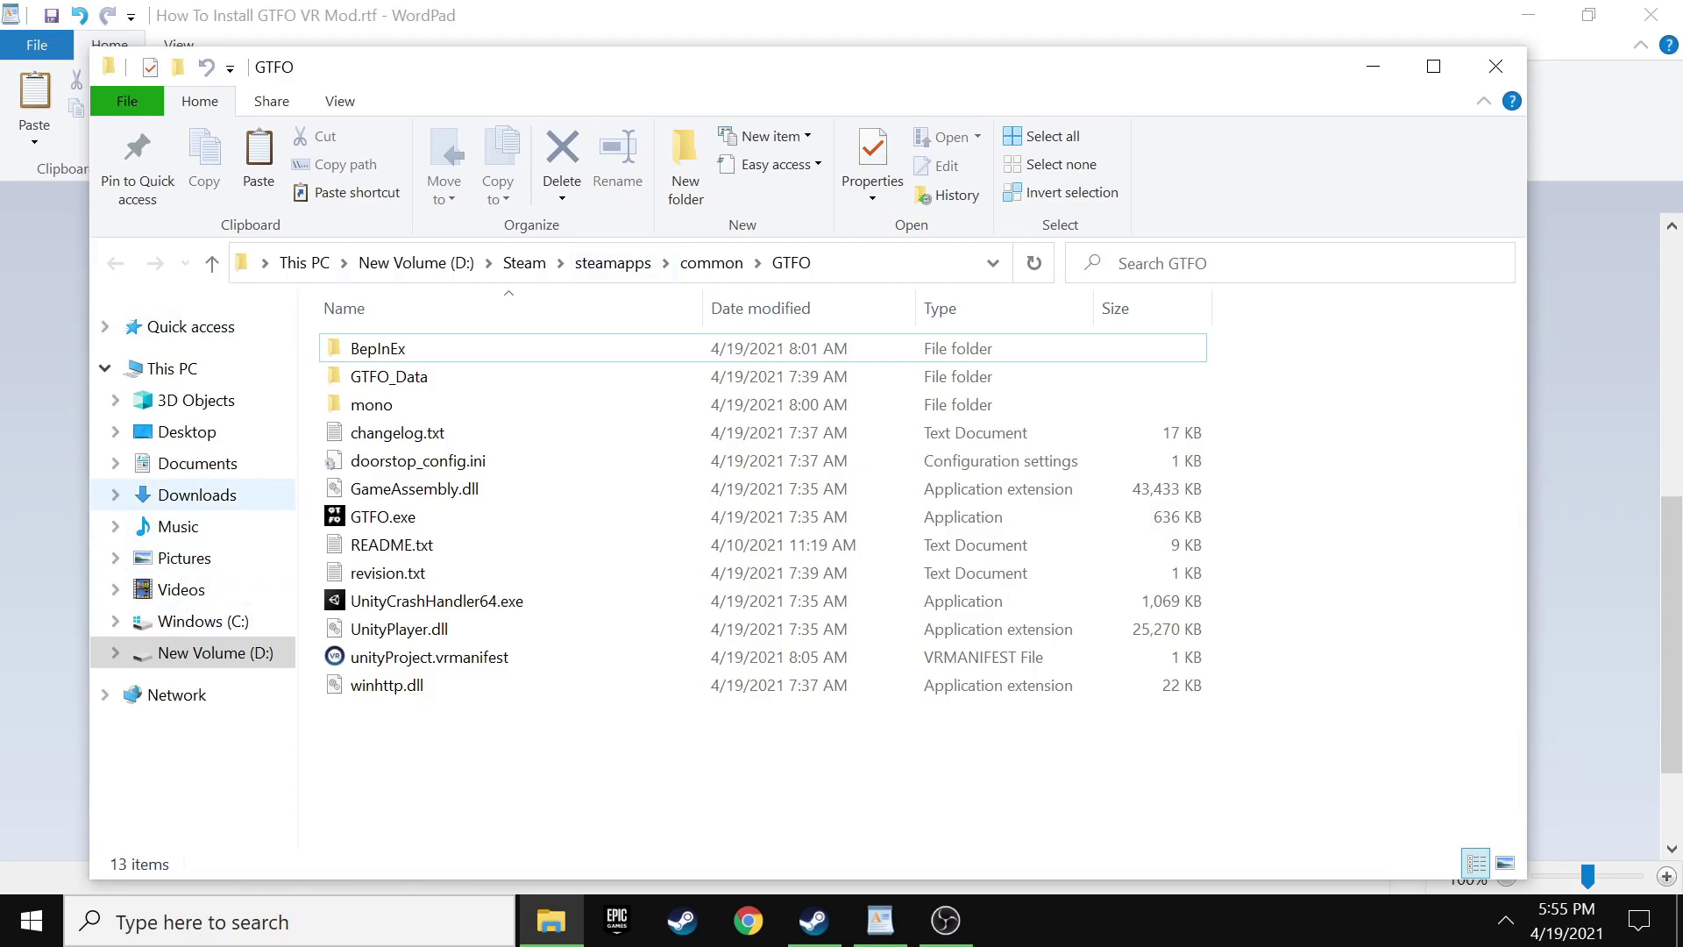
pyautogui.hotkey('alt', 'Tab')
pyautogui.click(1528, 14)
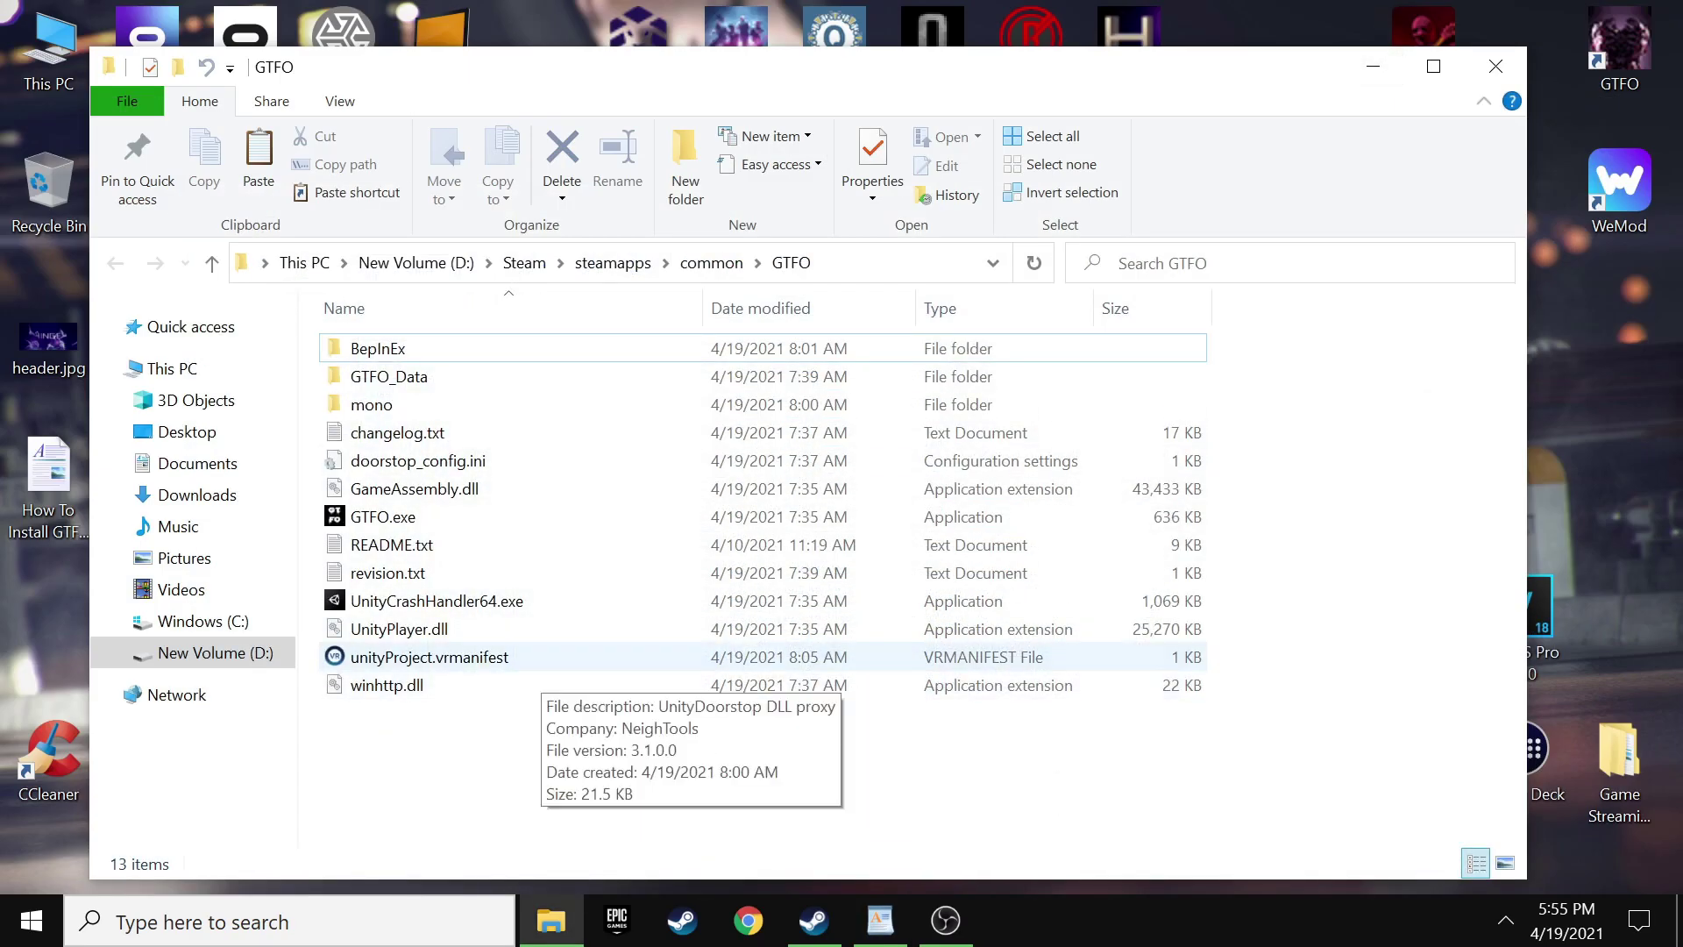
# Extract 2019.4.1.zip from the Downloads folder into its own 2019.4.1 folder and look through the extracted DLL files
pyautogui.doubleClick(48, 49)
pyautogui.doubleClick(480, 423)
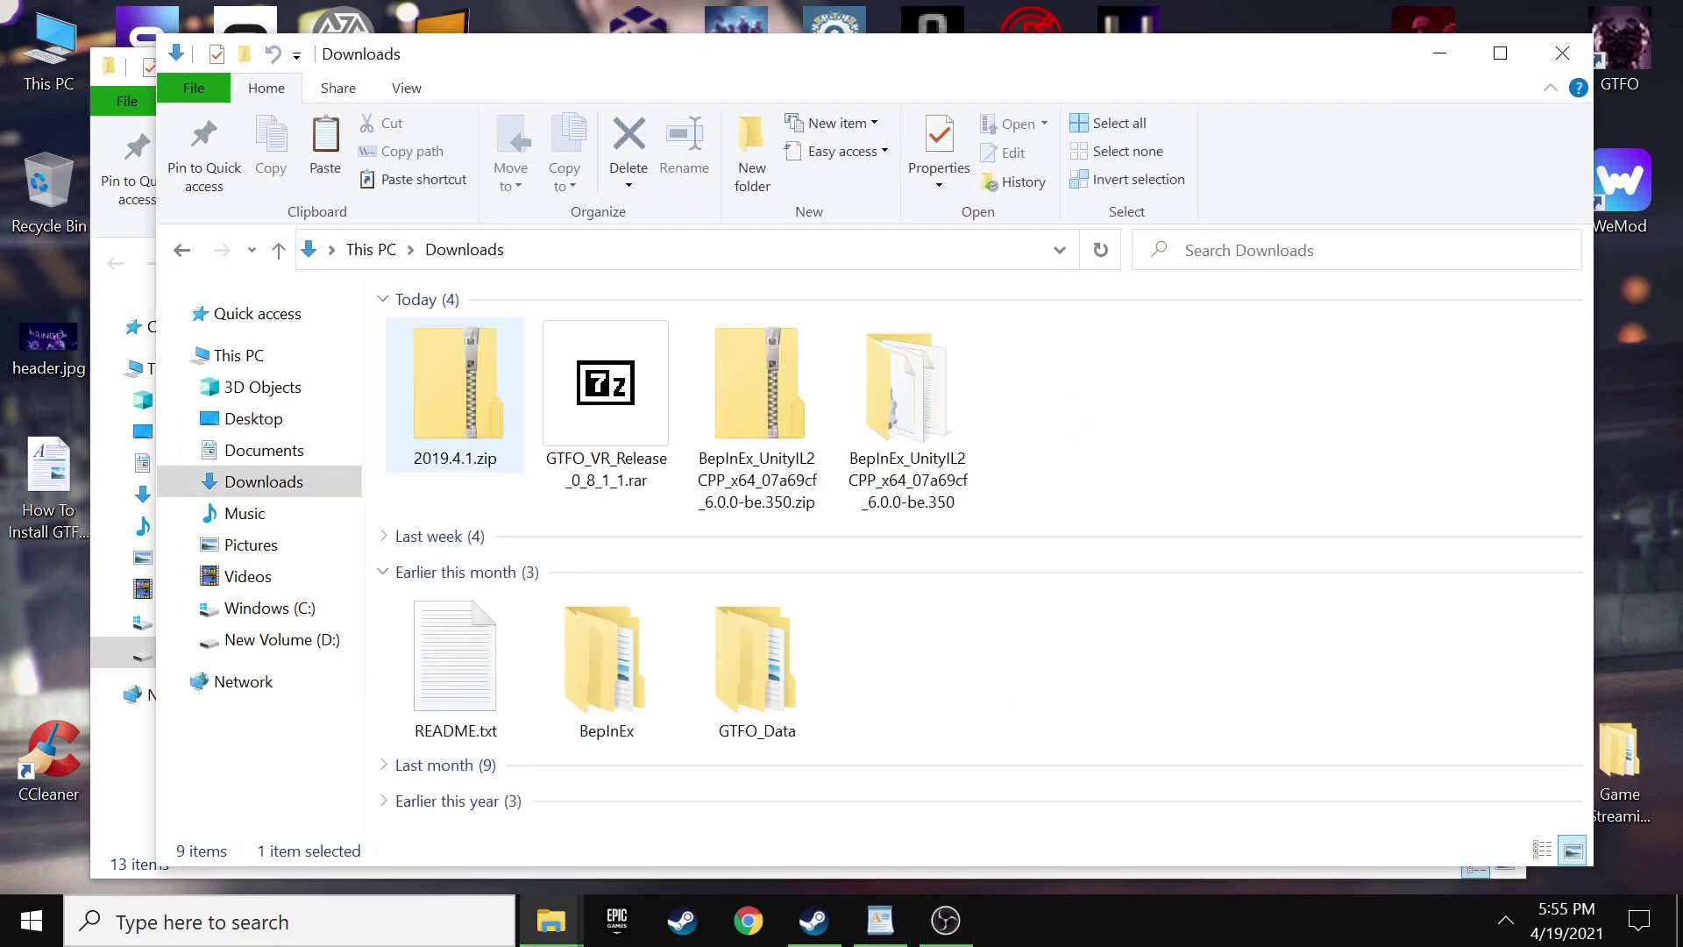
pyautogui.rightClick(463, 395)
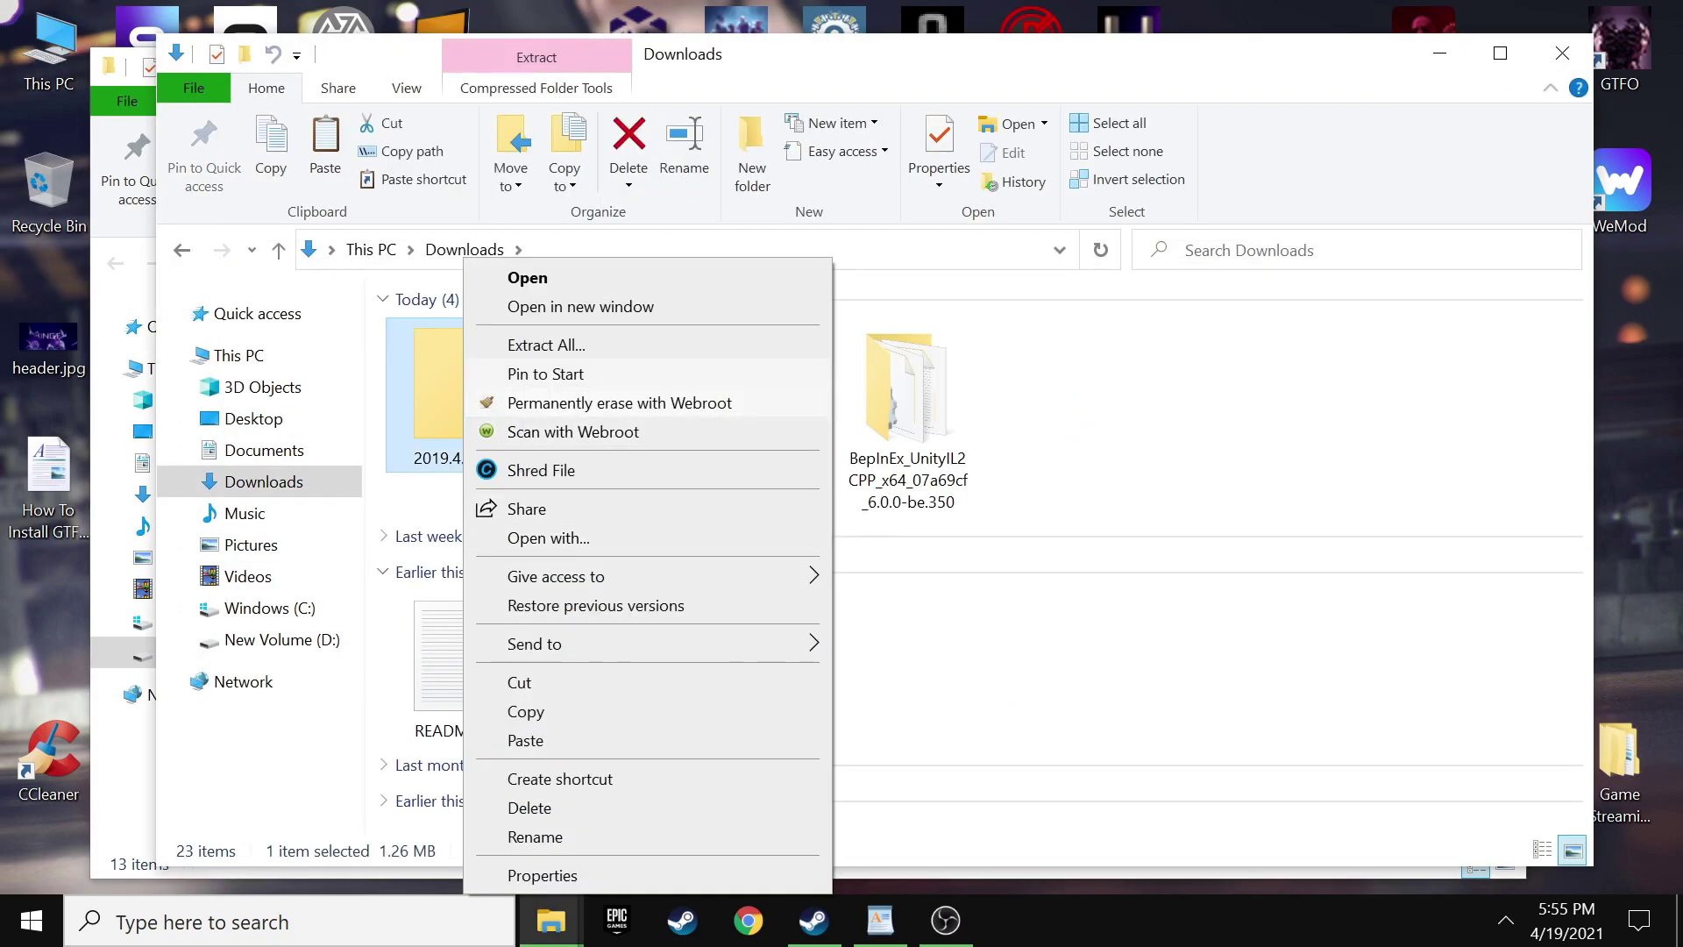
pyautogui.click(547, 345)
pyautogui.press('Return')
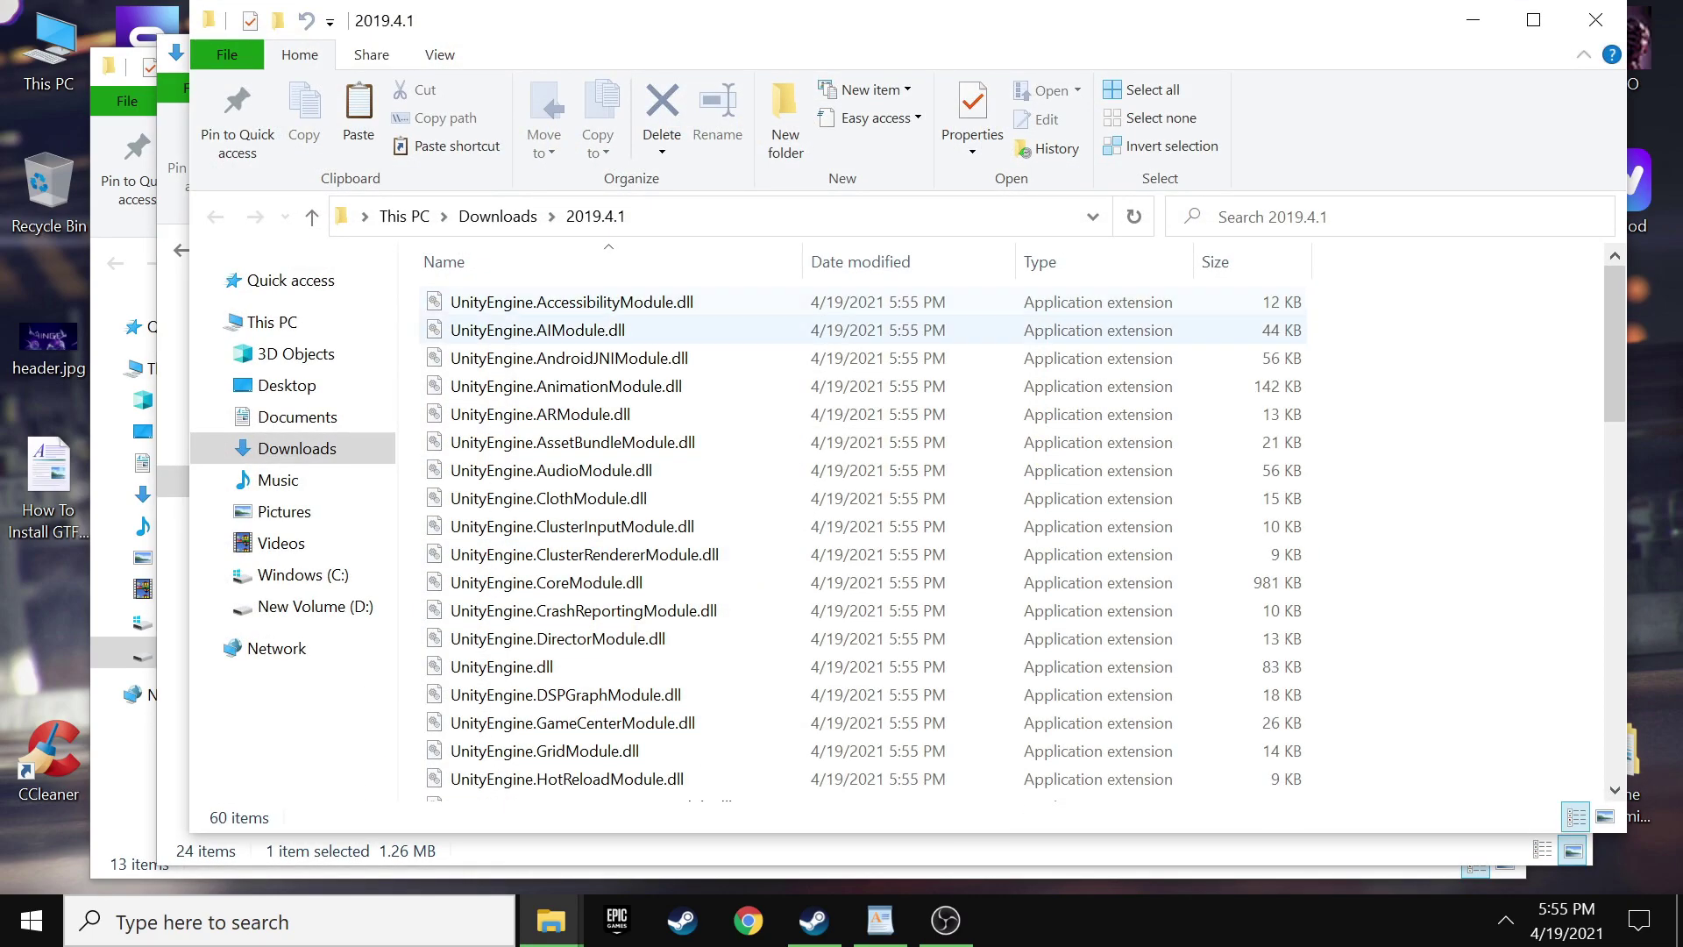
pyautogui.scroll(-13, 745, 765)
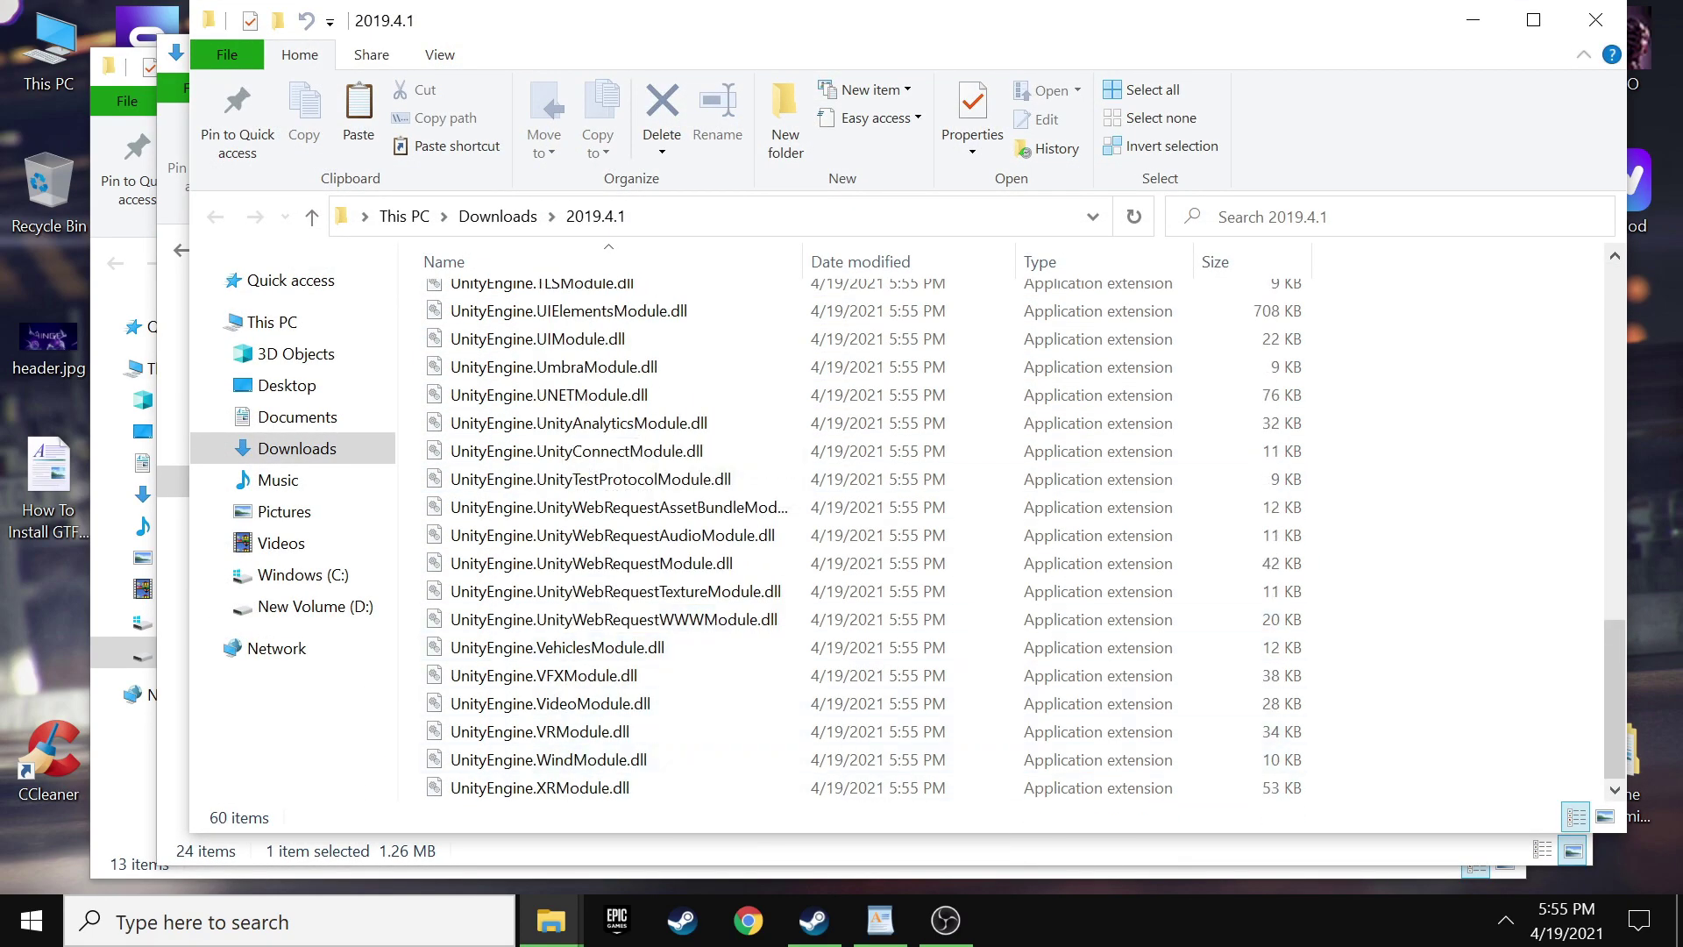
# Select all the DLL files in the extracted 2019.4.1 folder and copy them
pyautogui.scroll(14, 535, 421)
pyautogui.moveTo(412, 291); pyautogui.dragTo(976, 811)
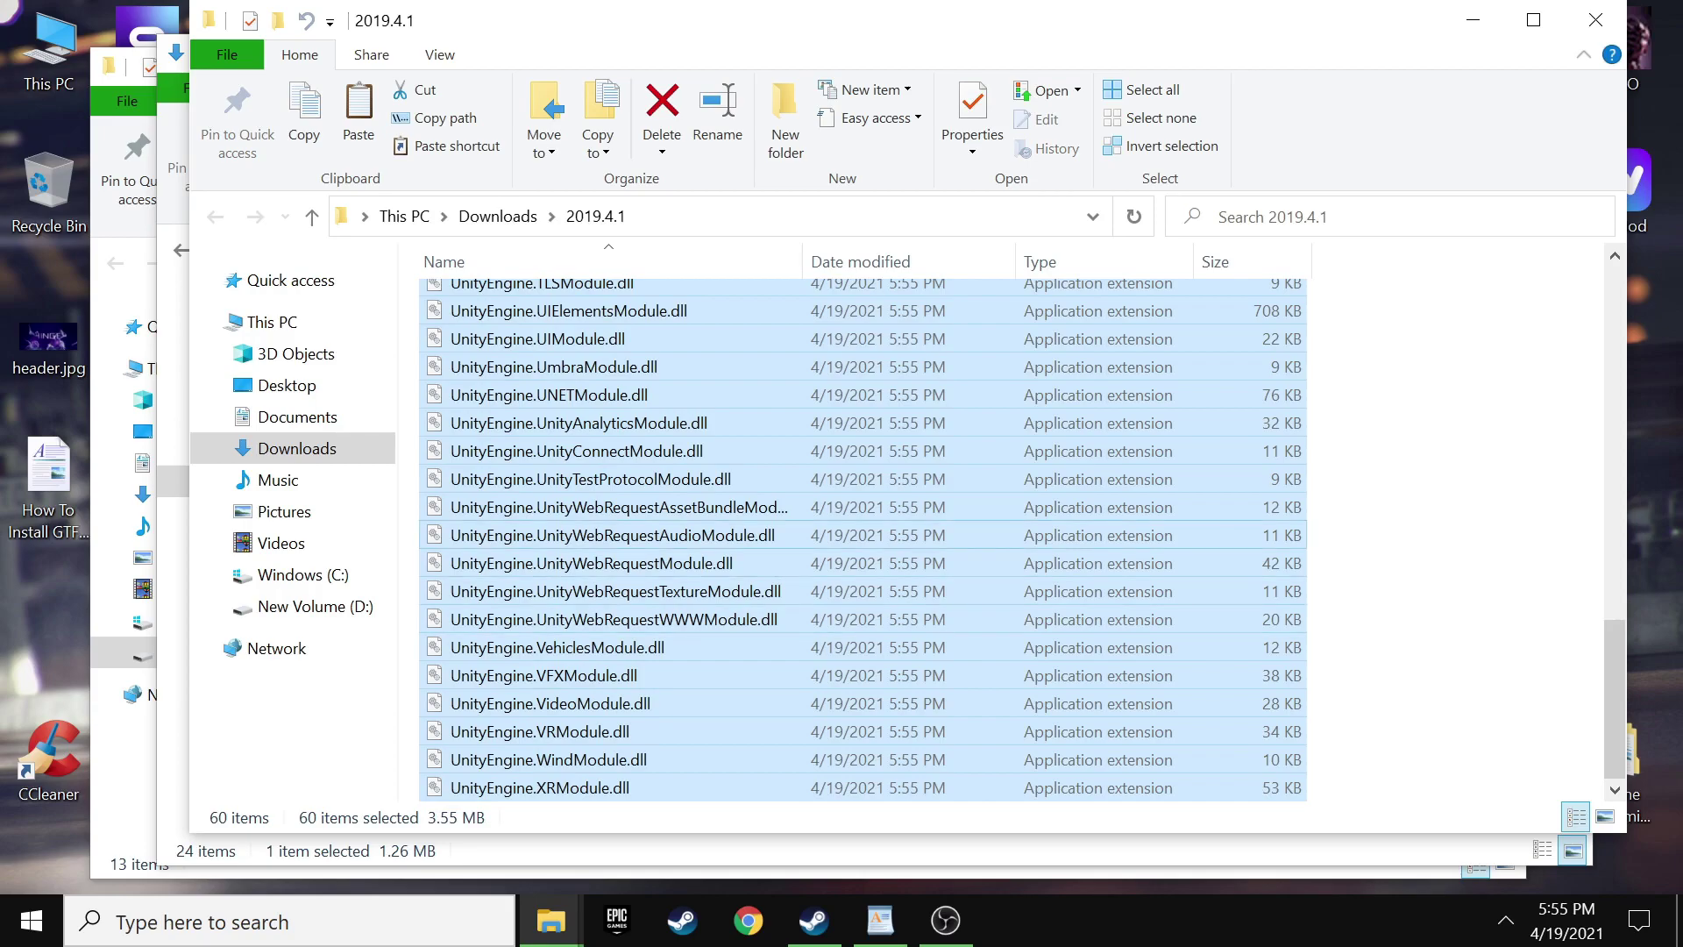
pyautogui.rightClick(657, 522)
pyautogui.click(719, 366)
# Switch to the GTFO installation folder, open BepInEx and its unity-libs subfolder, and look through the DLL files there
pyautogui.moveTo(551, 921)
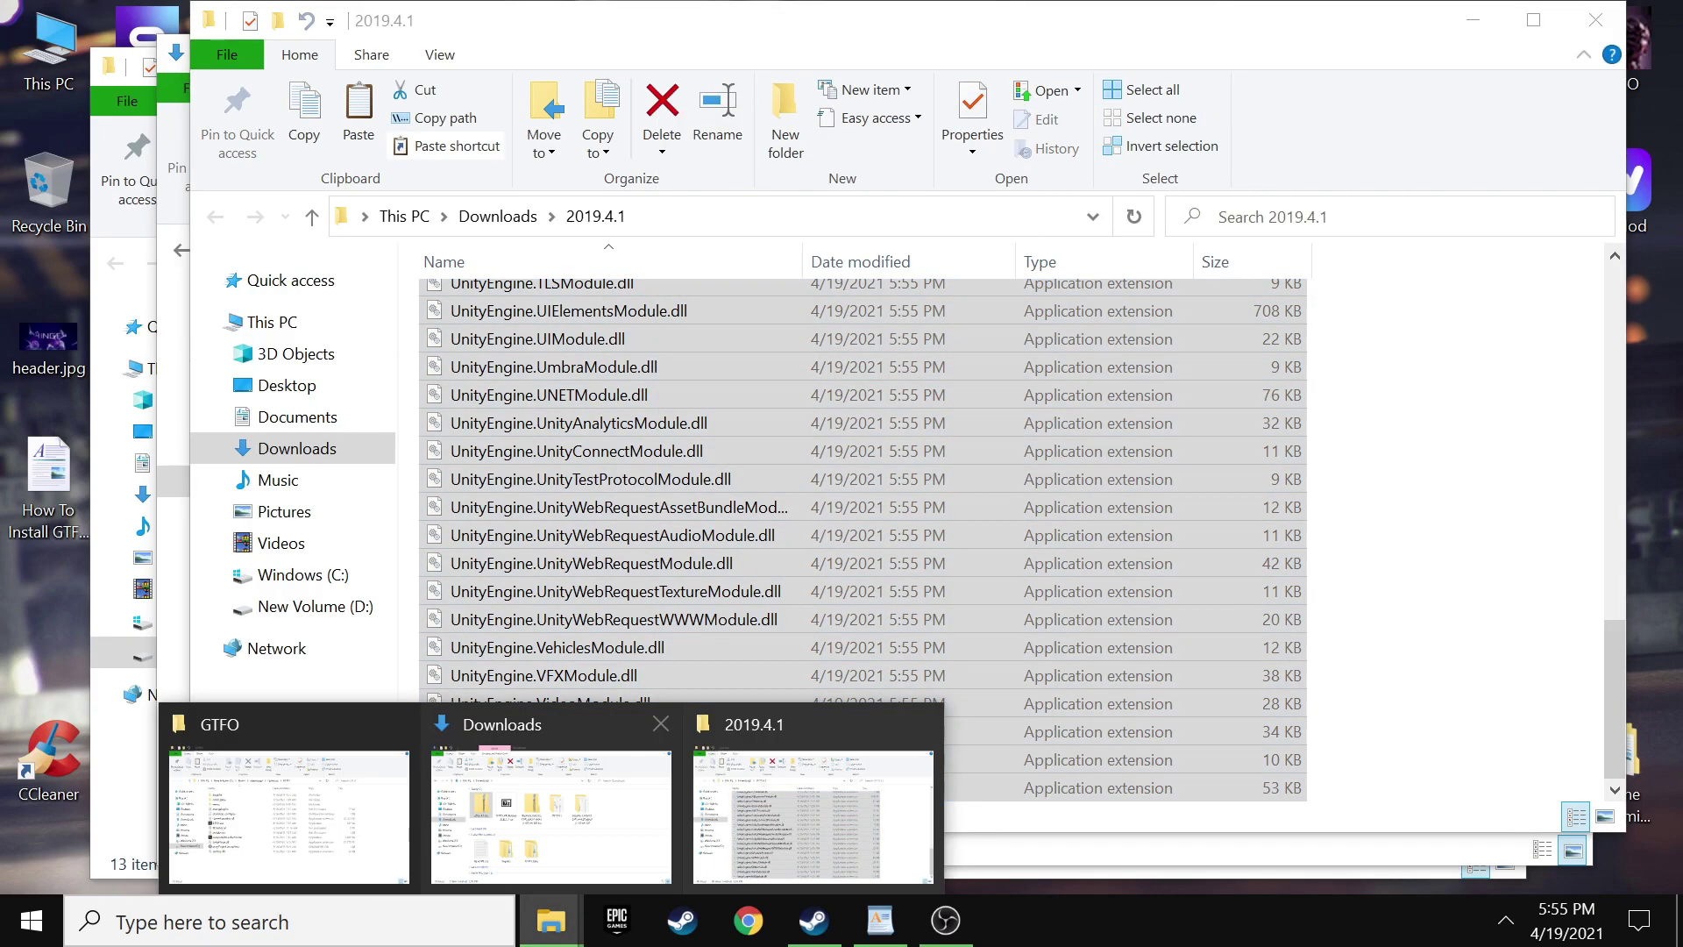
pyautogui.click(289, 816)
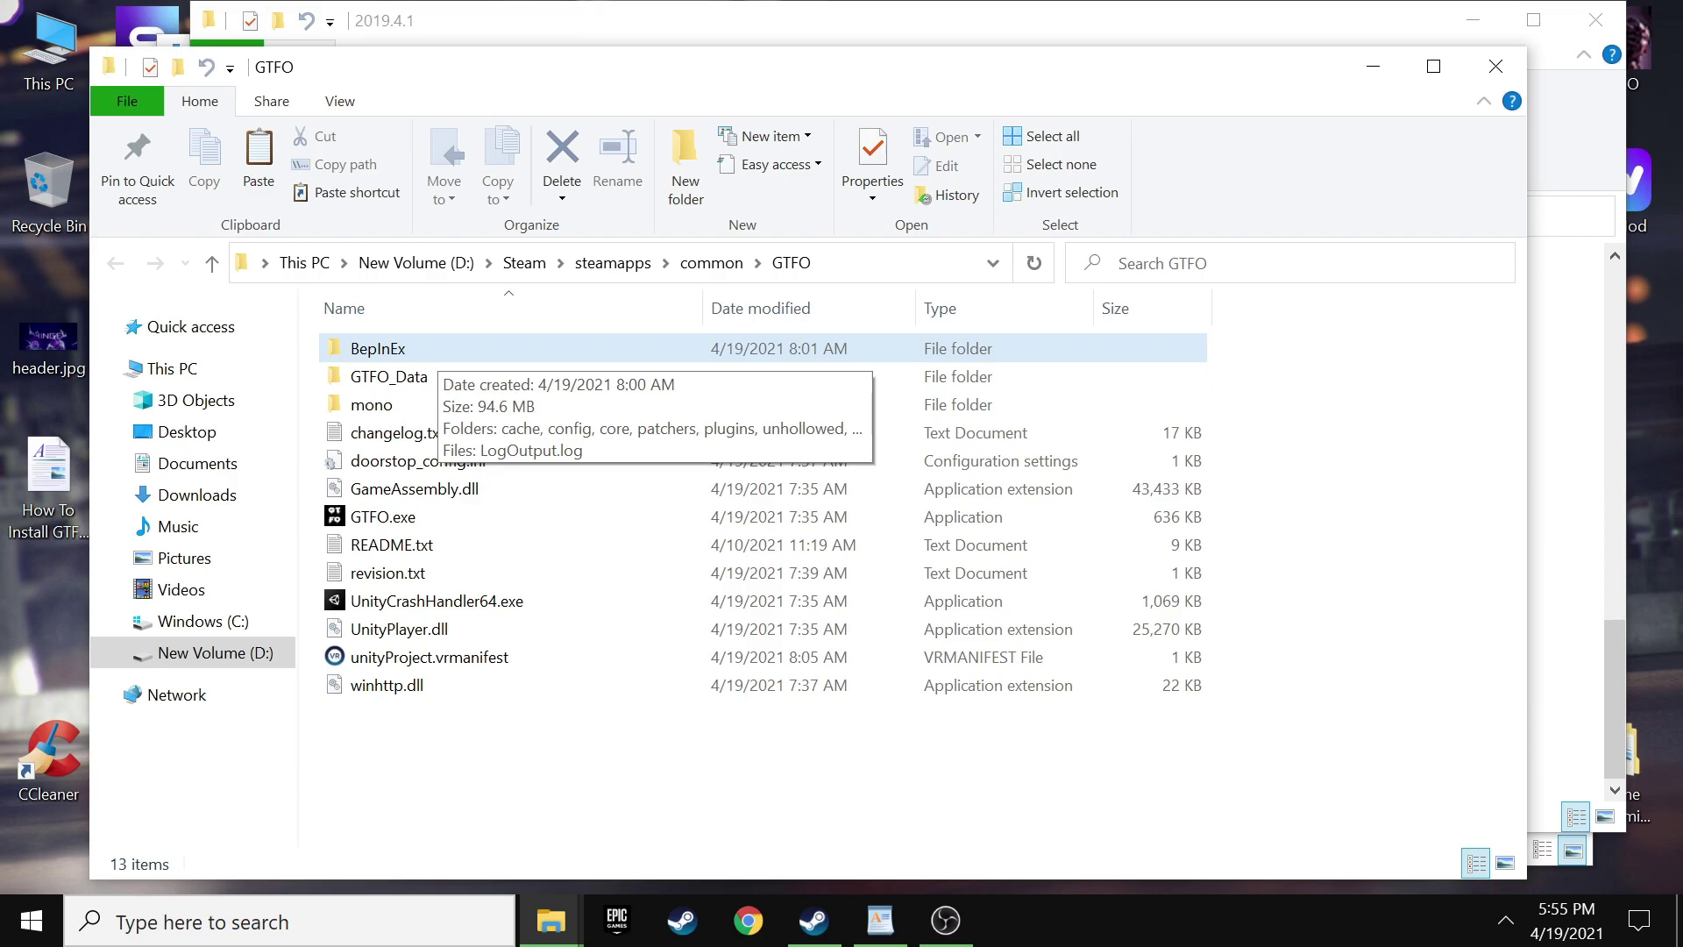
pyautogui.doubleClick(378, 348)
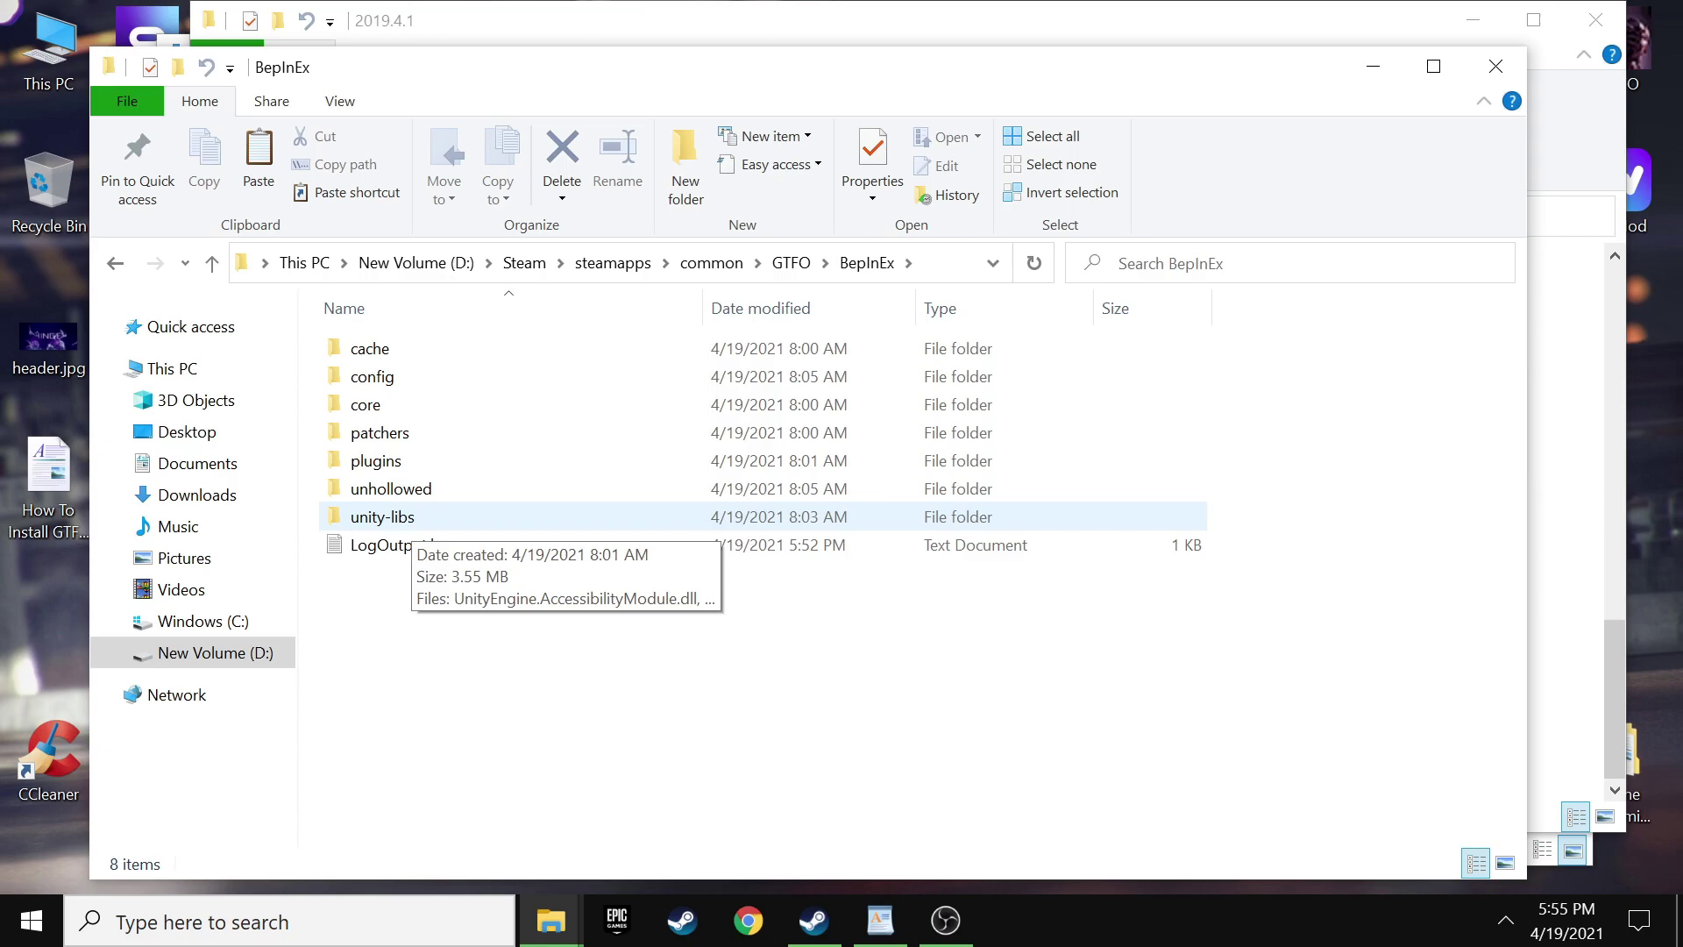
pyautogui.doubleClick(395, 516)
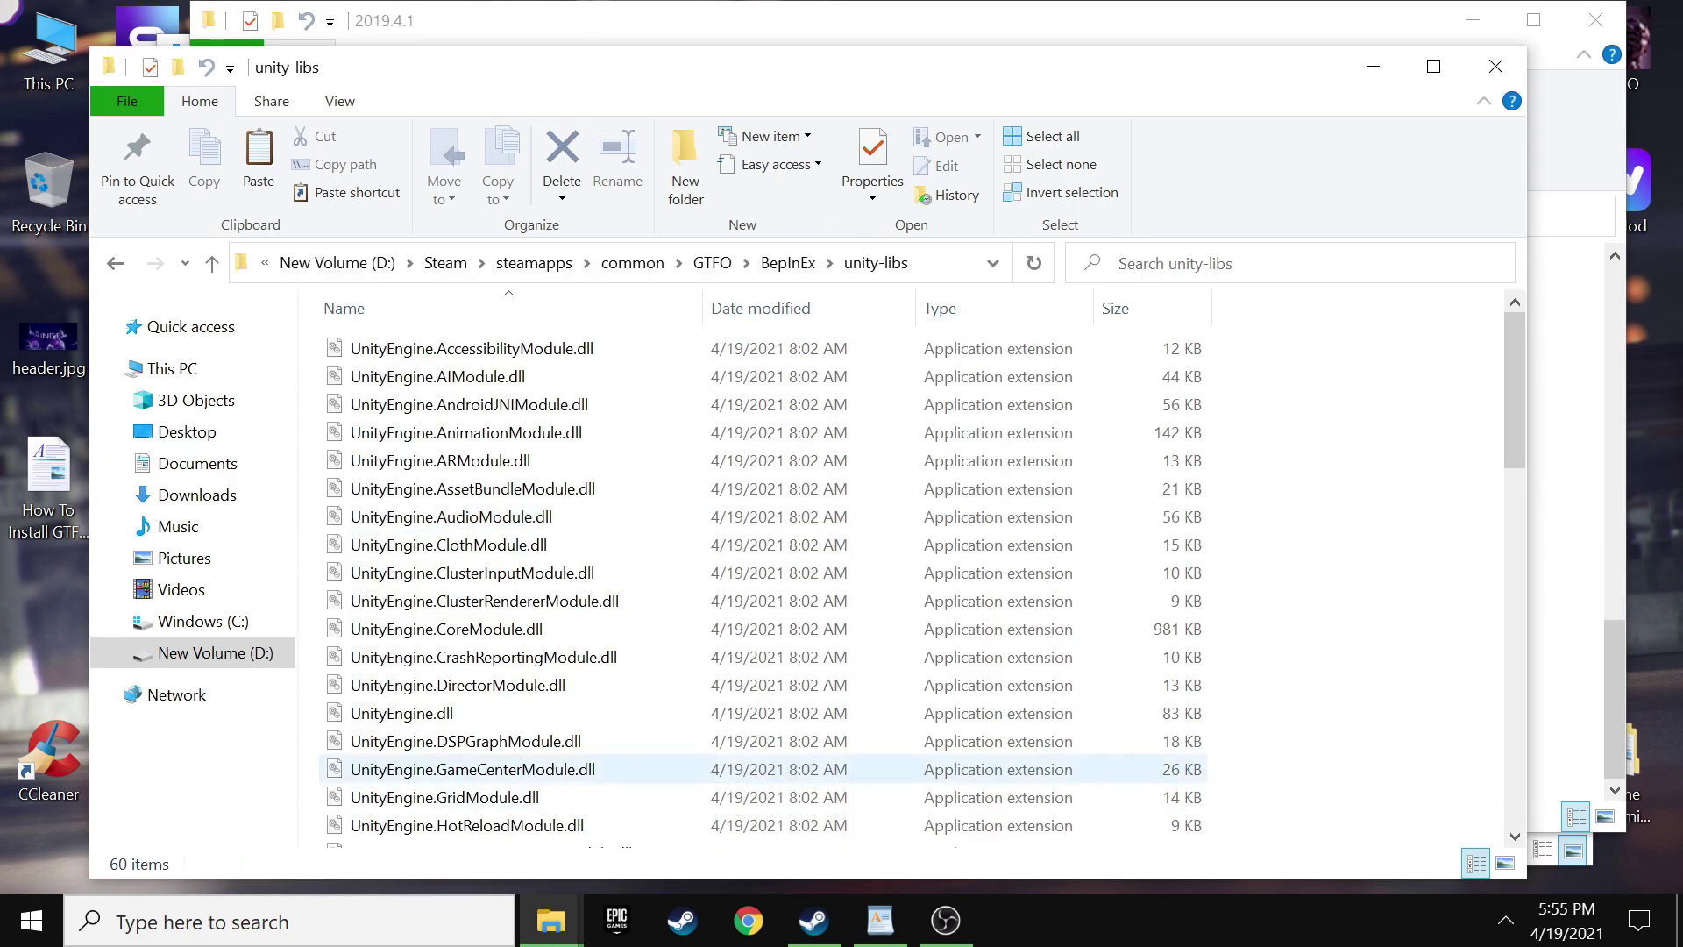
pyautogui.scroll(-14, 754, 578)
pyautogui.scroll(14, 754, 578)
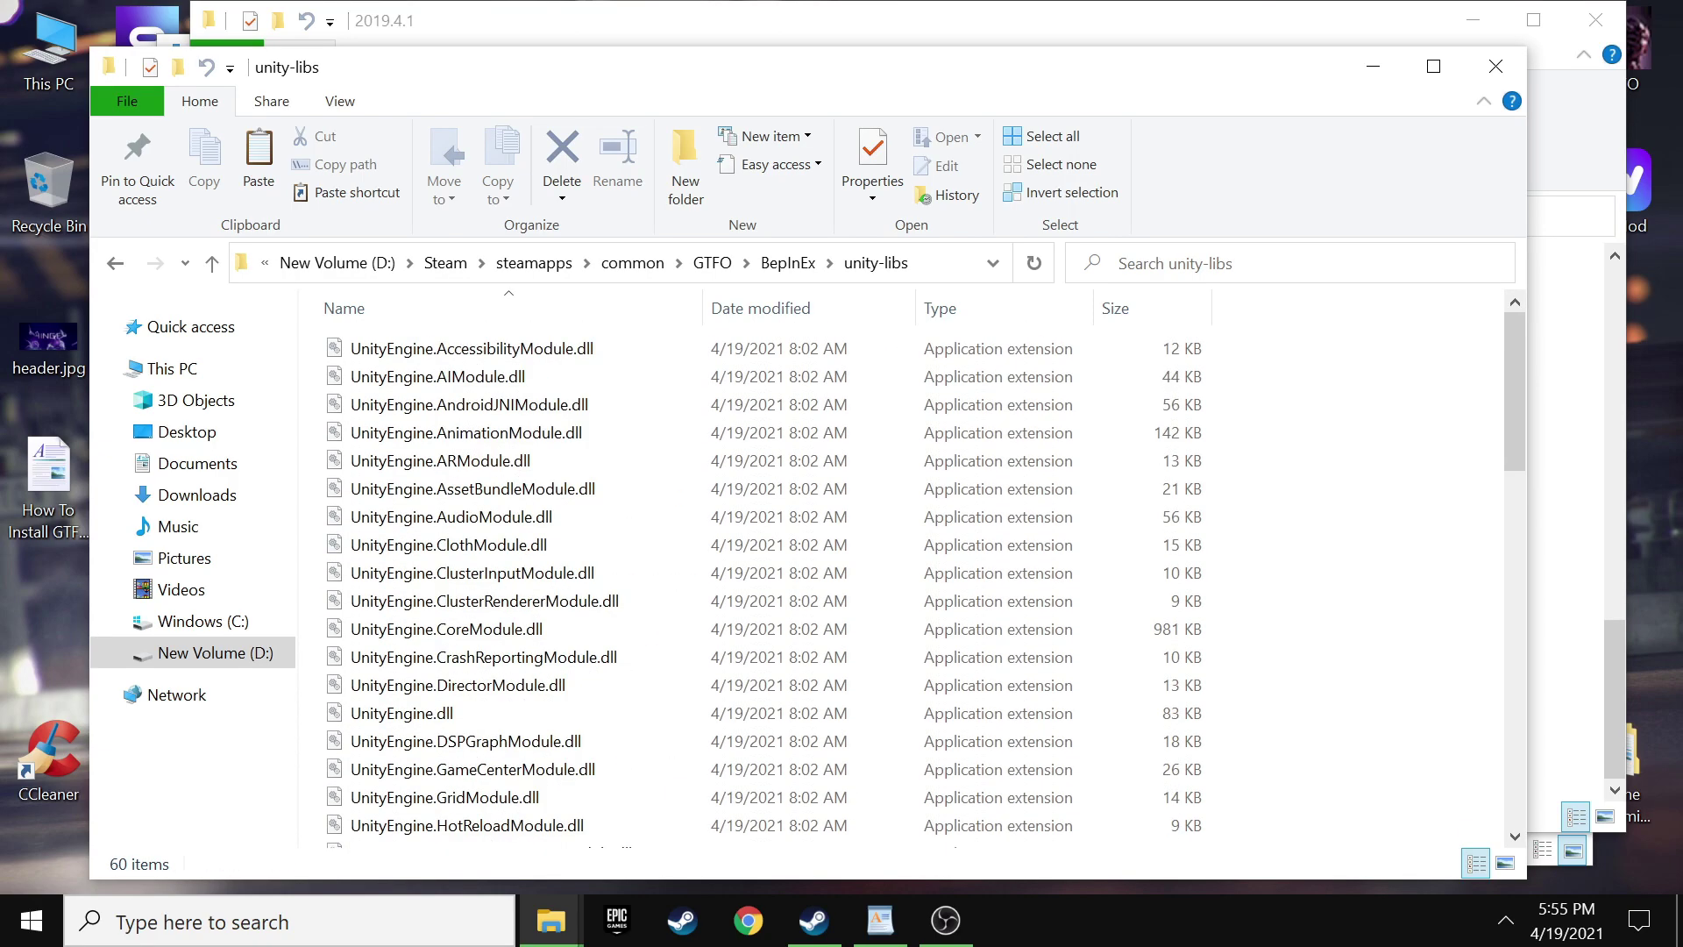
# Compare the selected 2019.4.1 files with the unity-libs contents and view the paste option in unity-libs, dismissing it without pasting
pyautogui.click(1368, 21)
pyautogui.moveTo(638, 340); pyautogui.dragTo(726, 855)
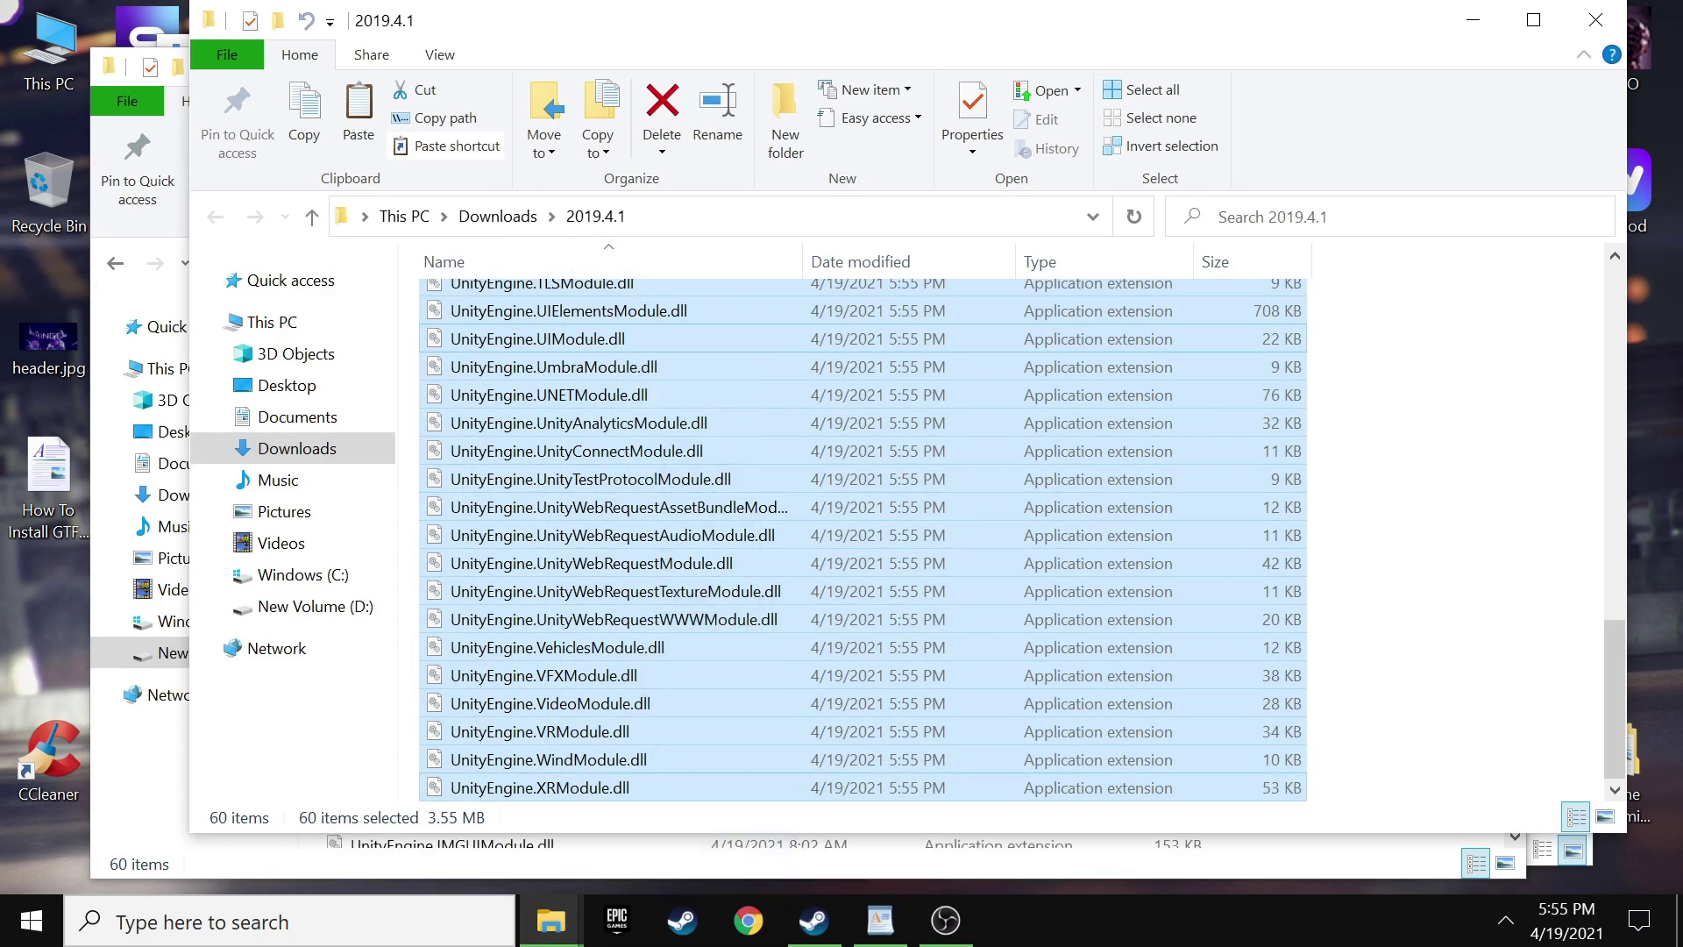
pyautogui.click(726, 864)
pyautogui.rightClick(1307, 413)
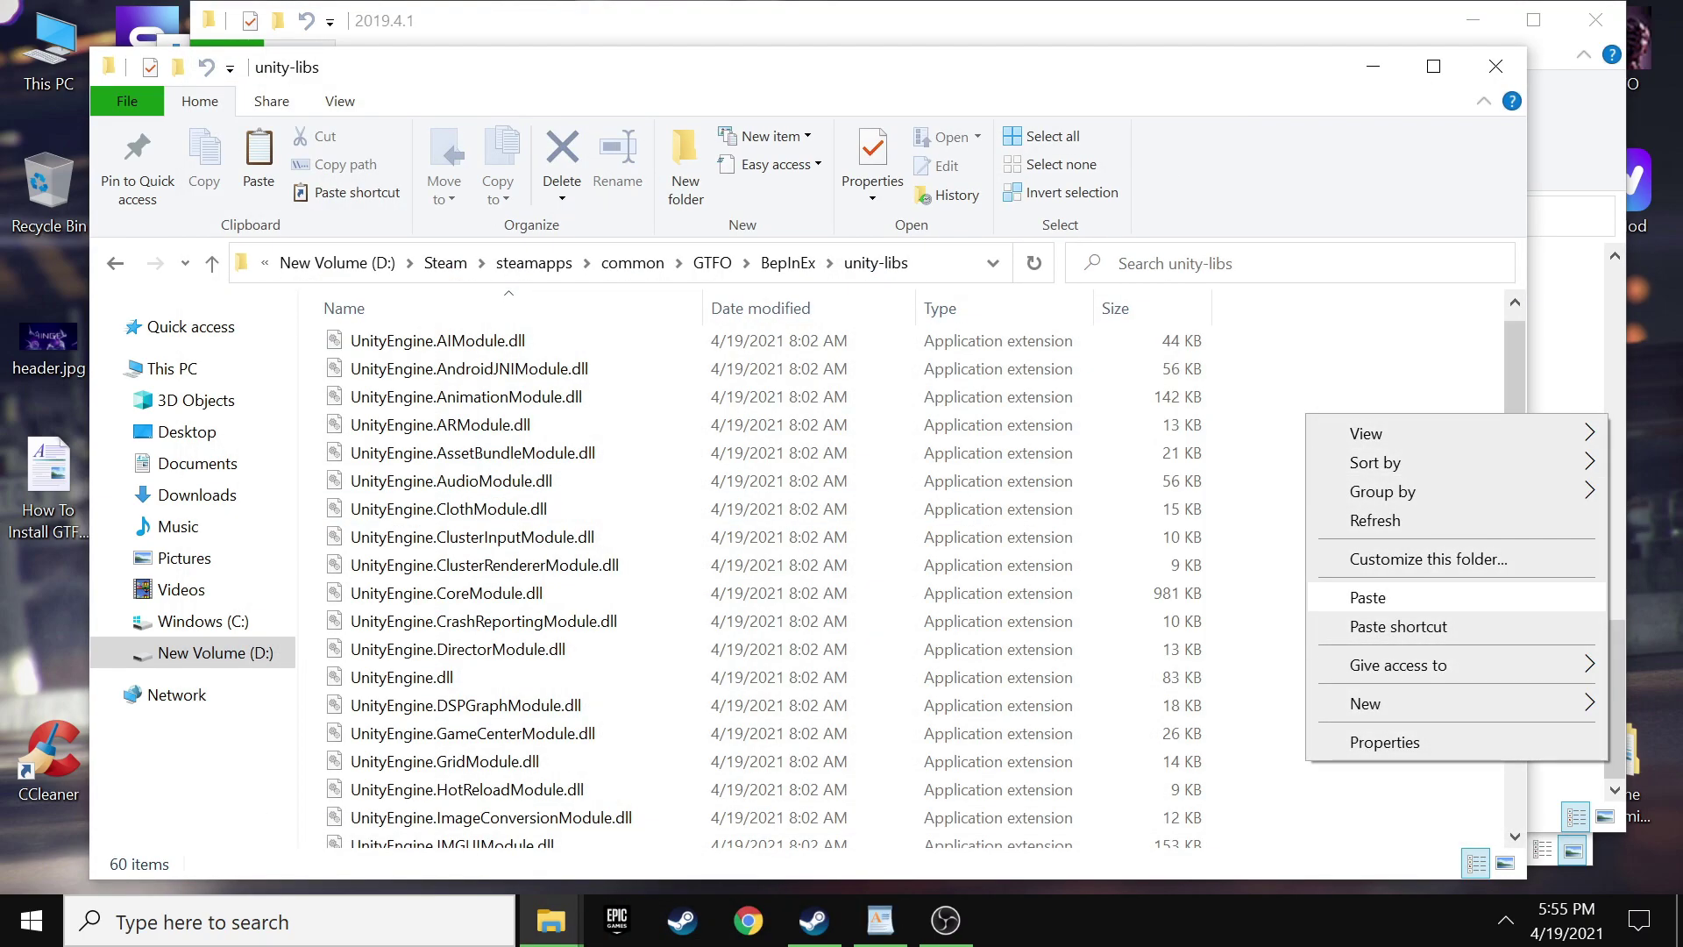
pyautogui.click(1254, 456)
pyautogui.scroll(-14, 663, 396)
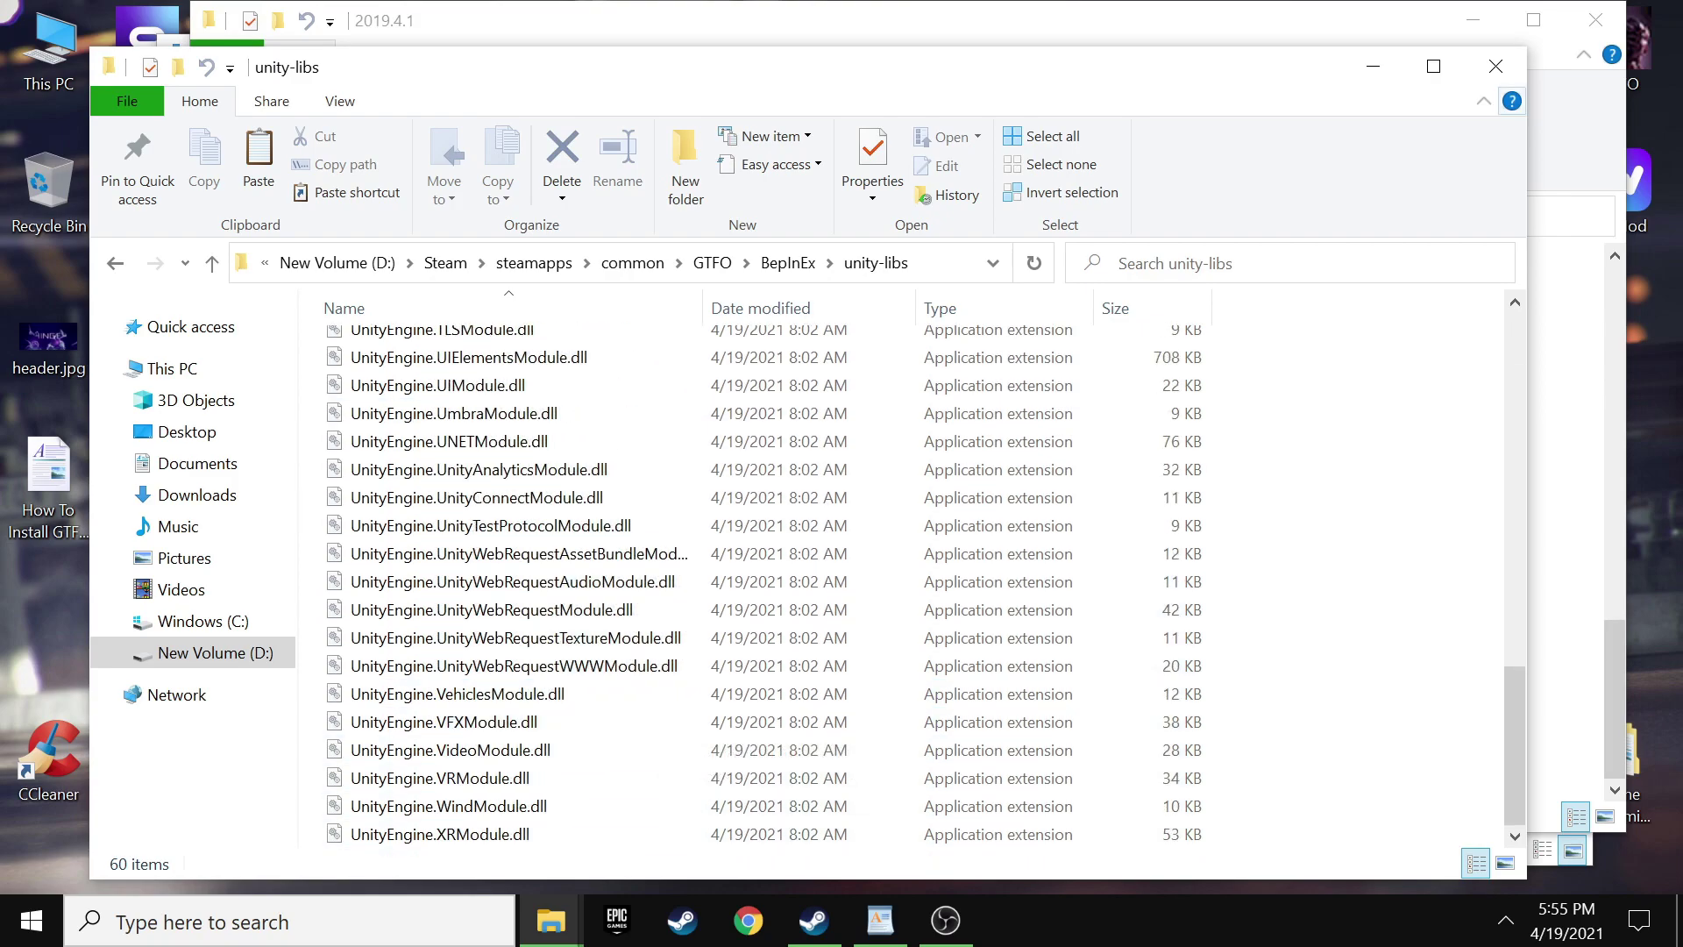
# Close the unity-libs, 2019.4.1 and Downloads folder windows to return to the desktop
pyautogui.click(1496, 66)
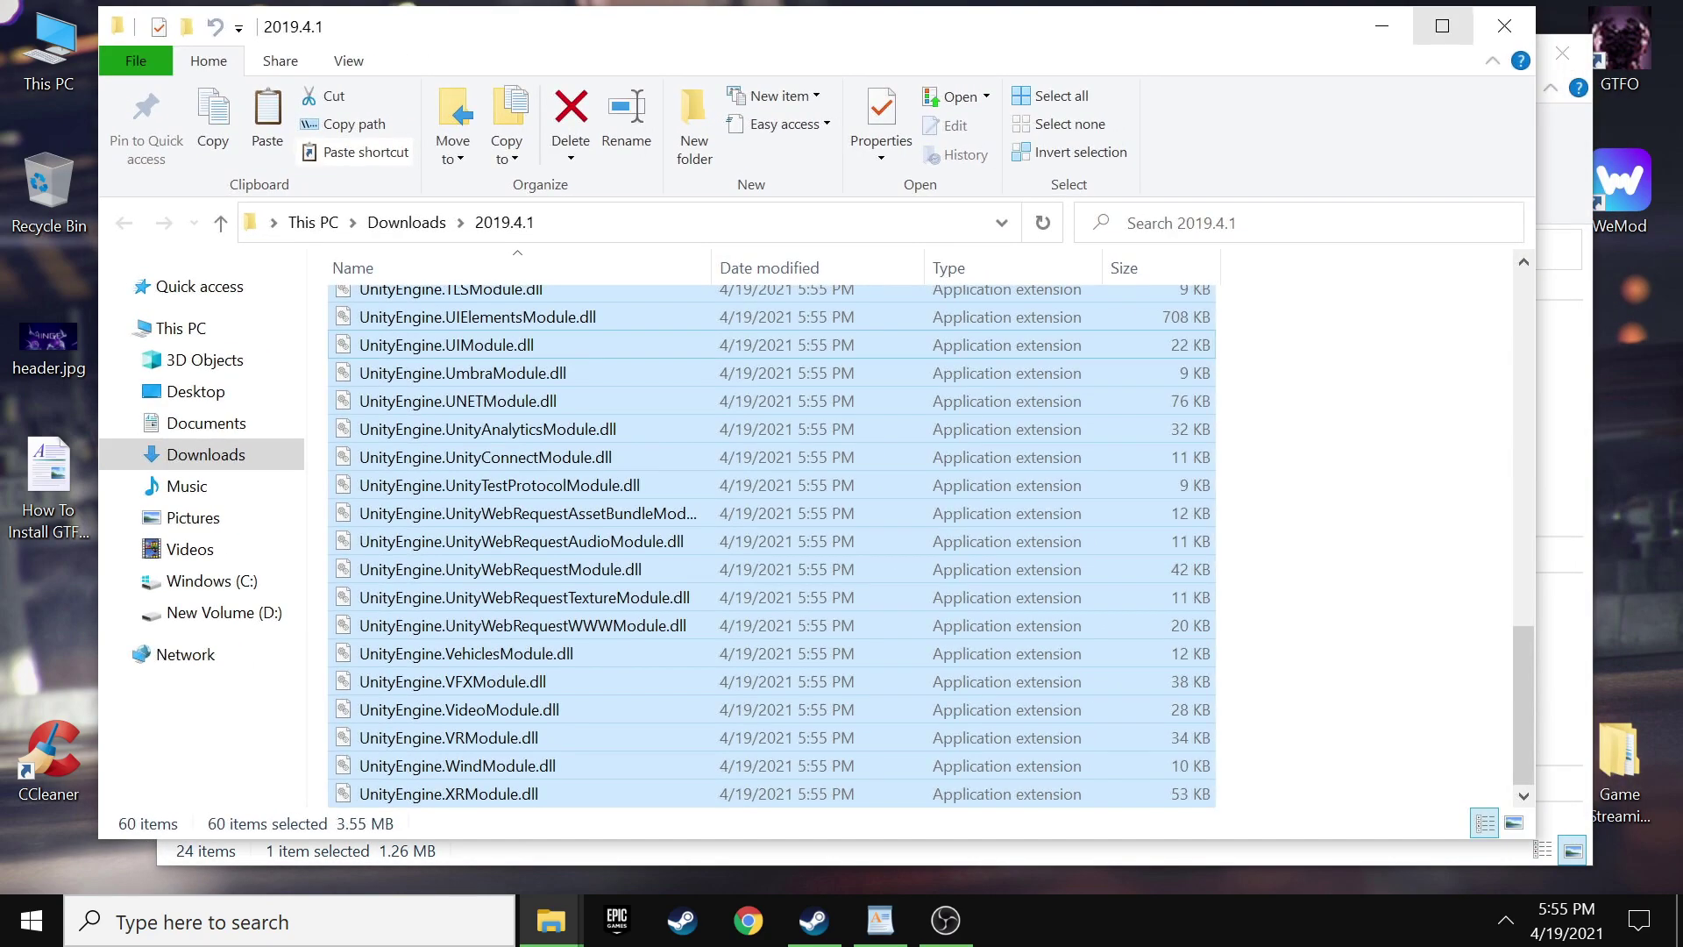
pyautogui.click(1510, 19)
pyautogui.moveTo(1283, 363); pyautogui.dragTo(50, 184)
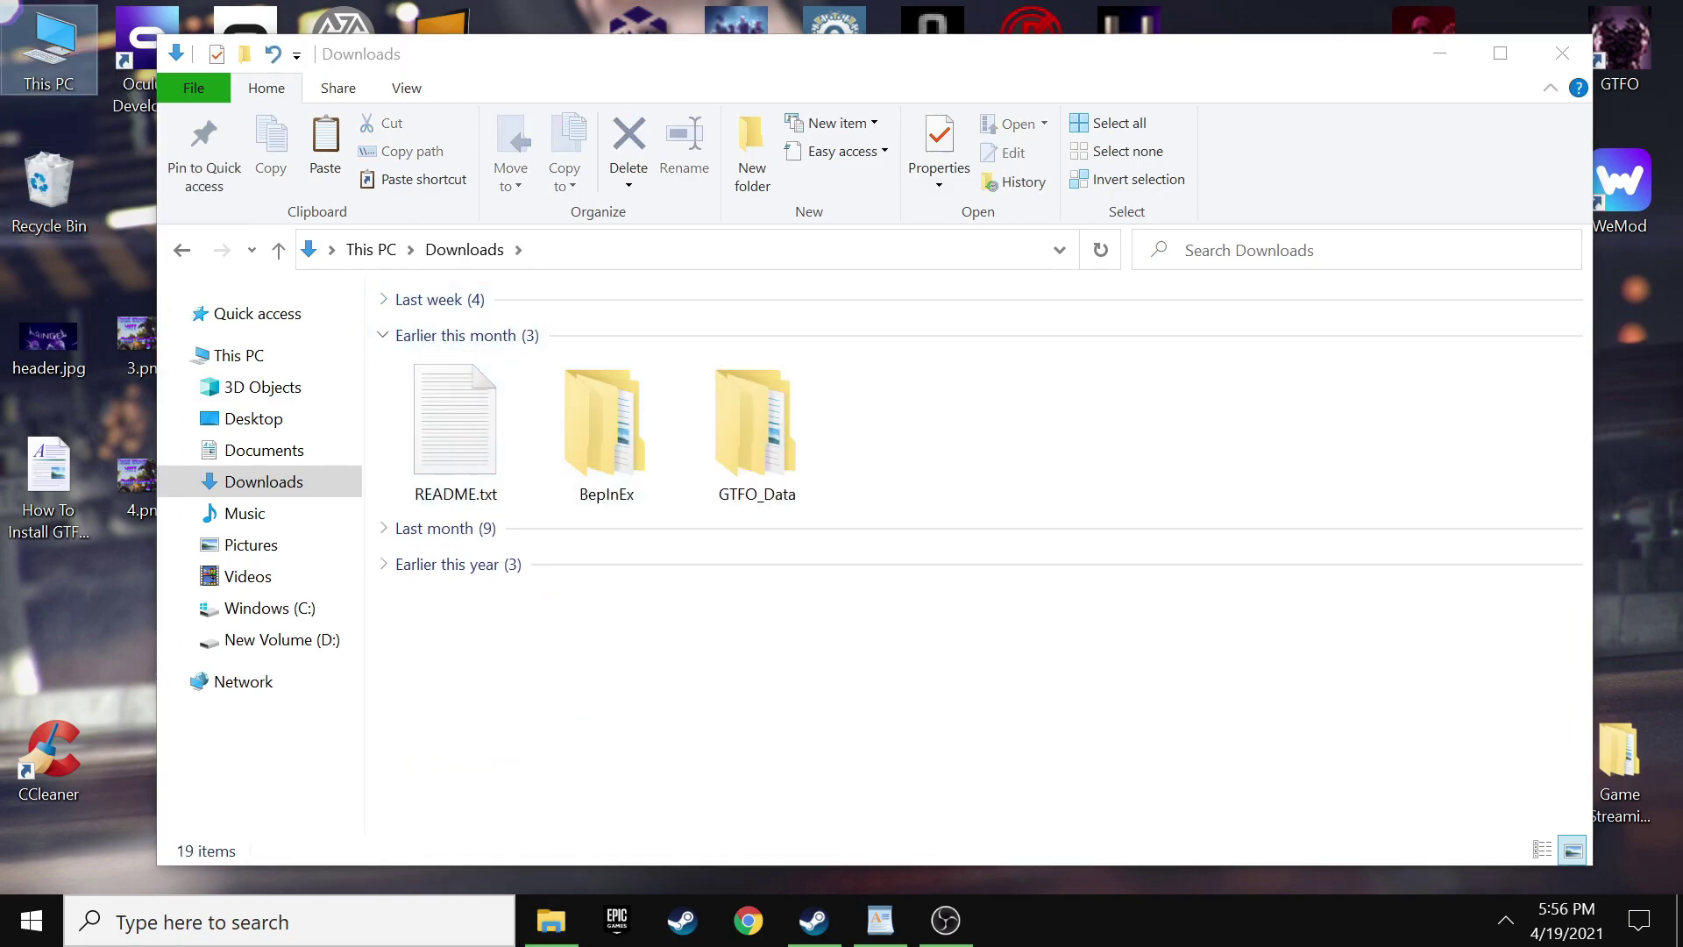
pyautogui.click(382, 335)
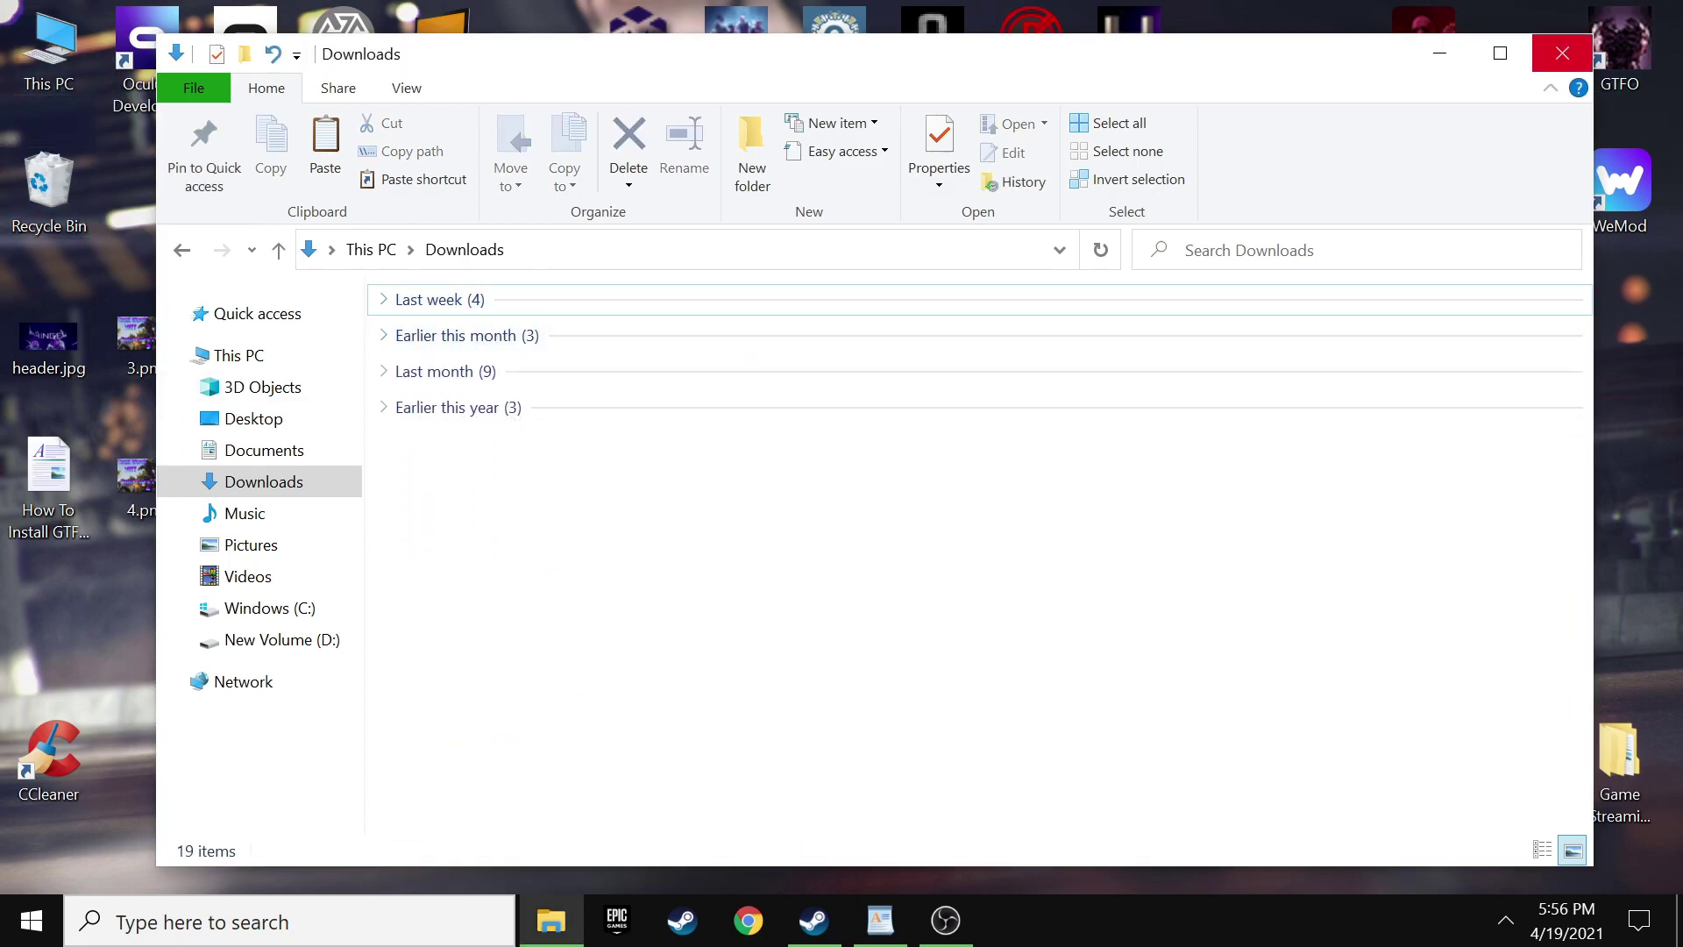
pyautogui.click(1562, 53)
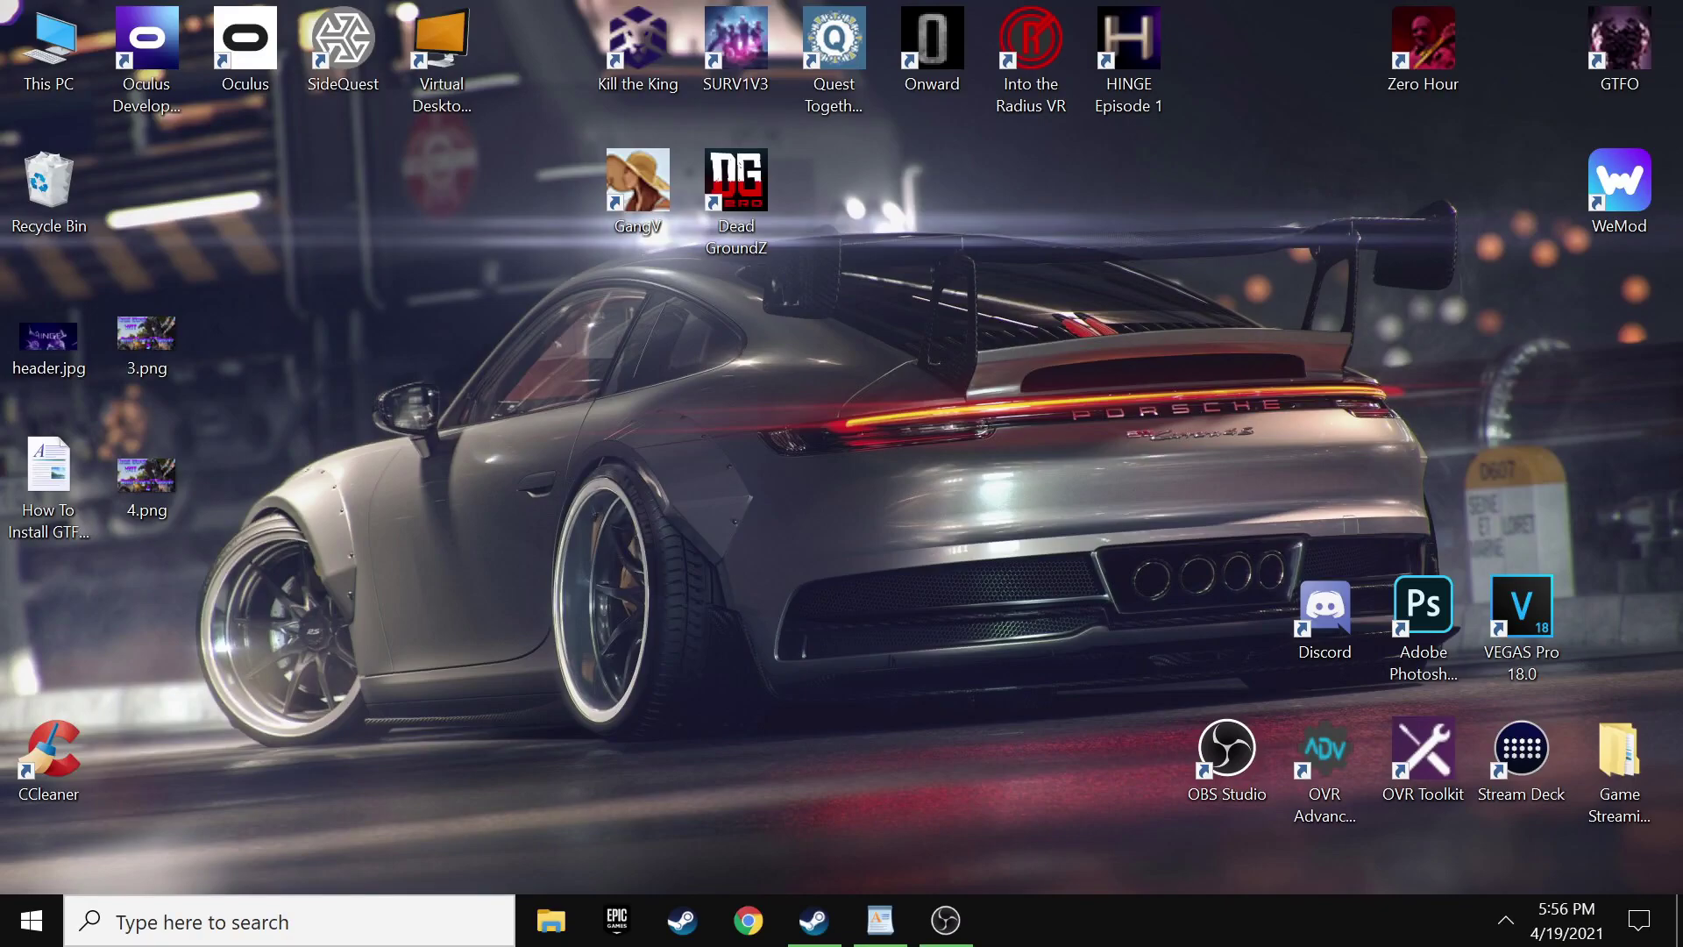
# Check the recording status in OBS Studio and switch to the GTFO page in the Steam library
pyautogui.moveTo(880, 921)
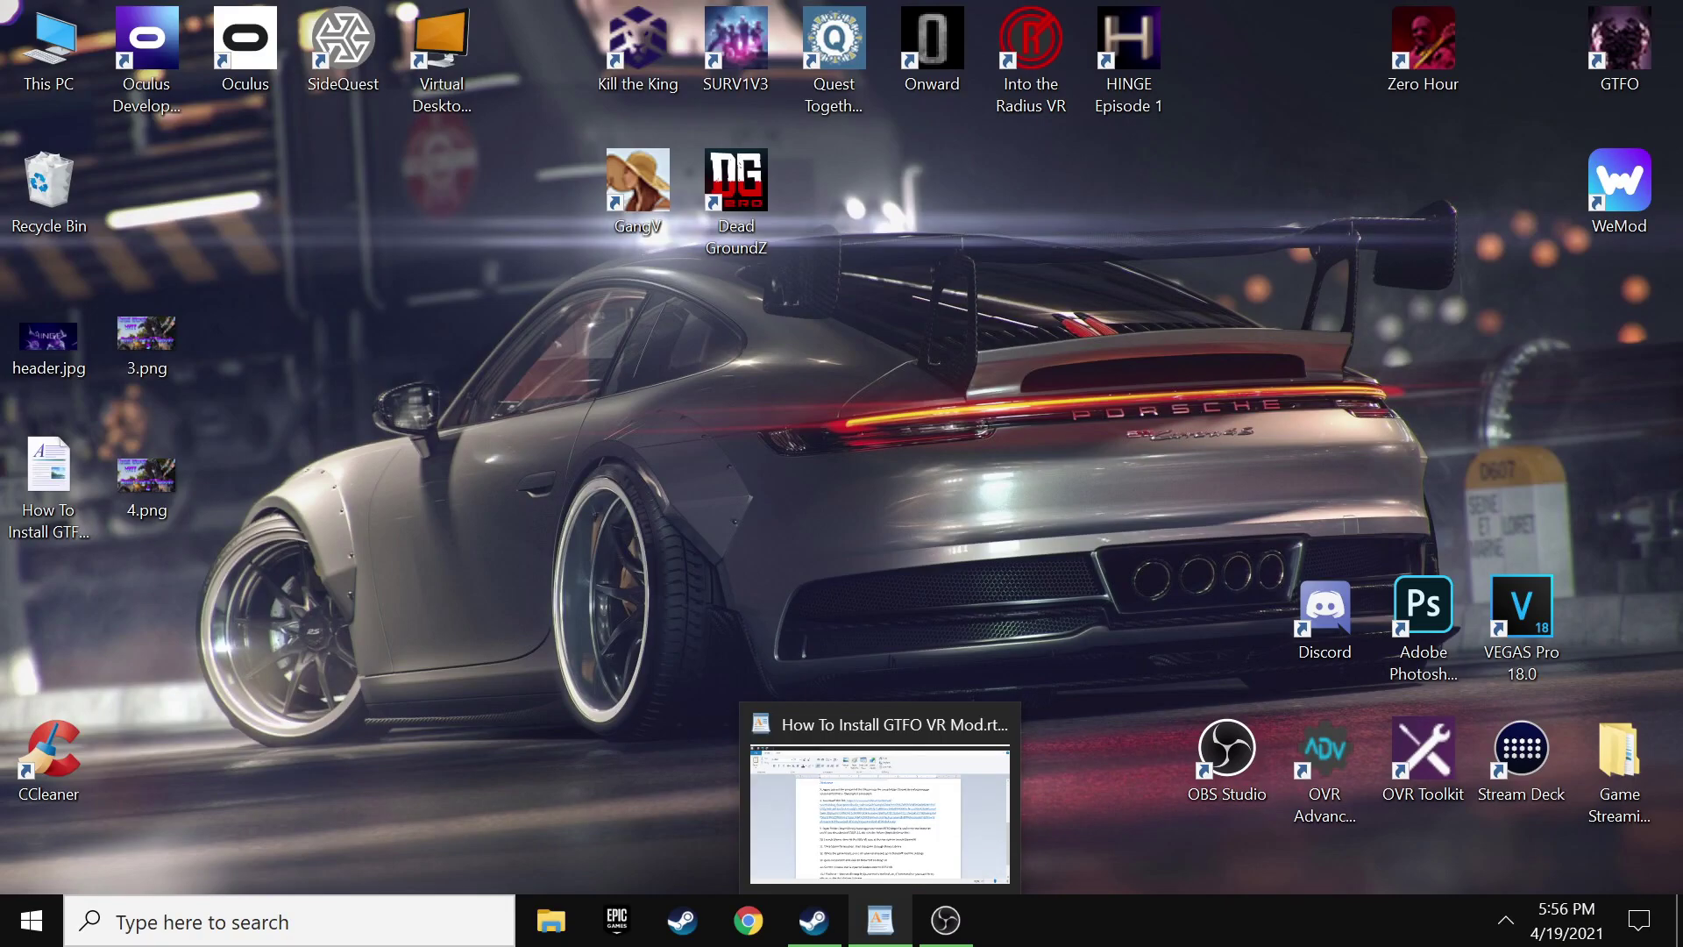
pyautogui.click(945, 920)
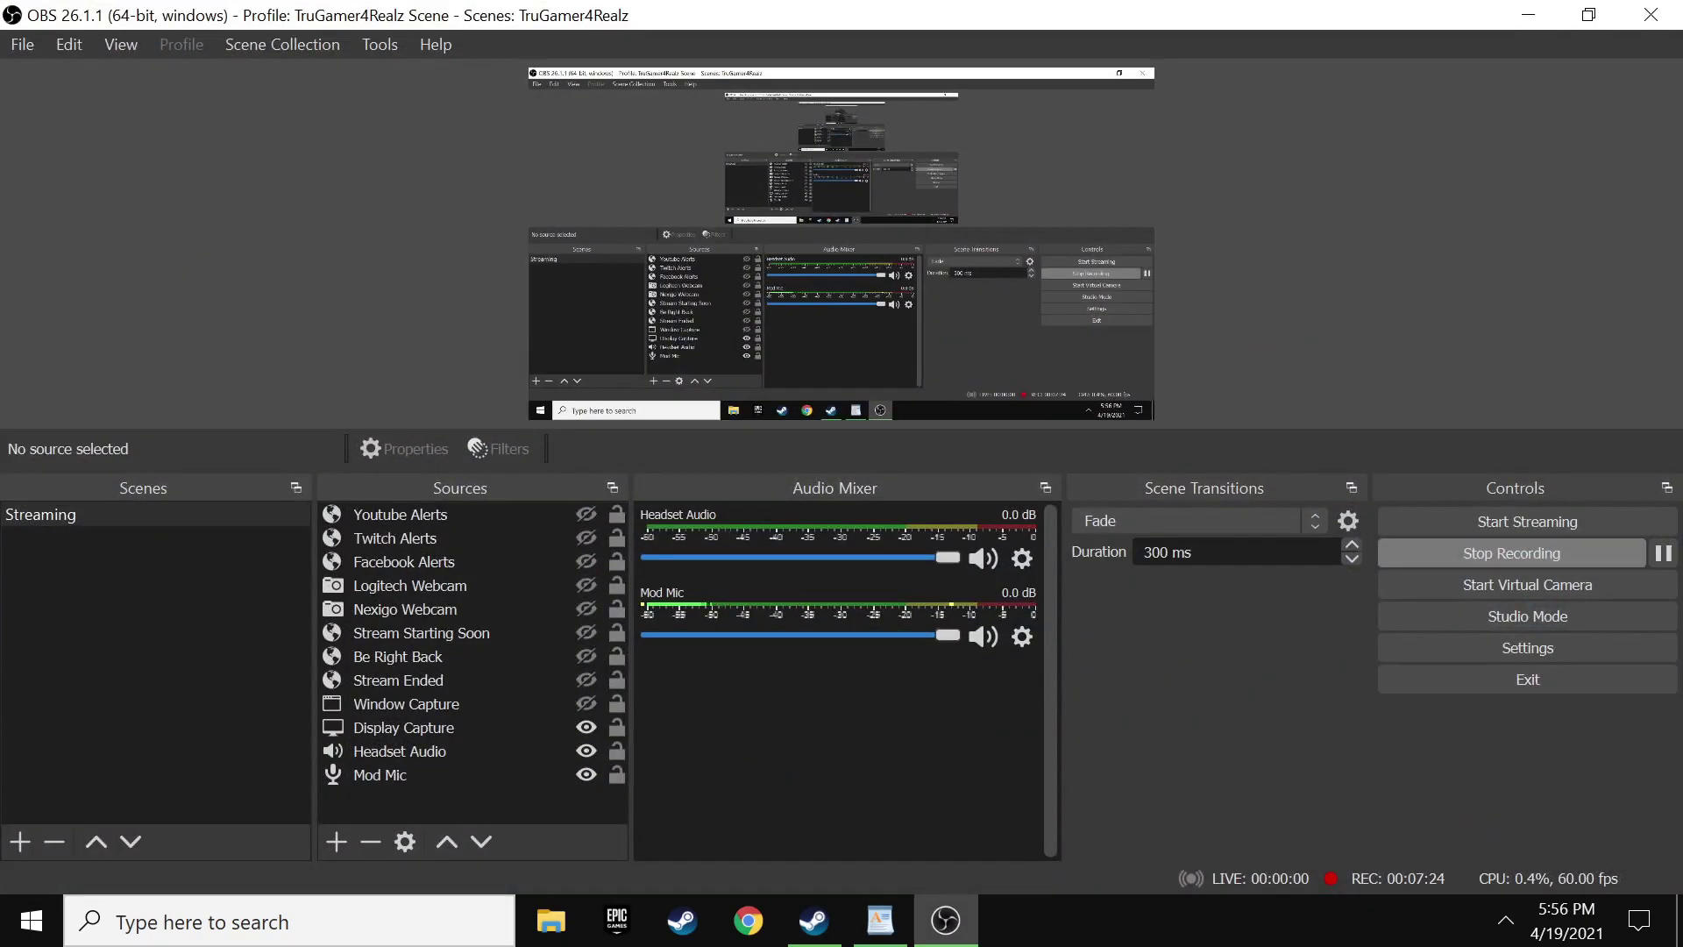
pyautogui.click(945, 921)
pyautogui.moveTo(814, 920)
pyautogui.click(751, 798)
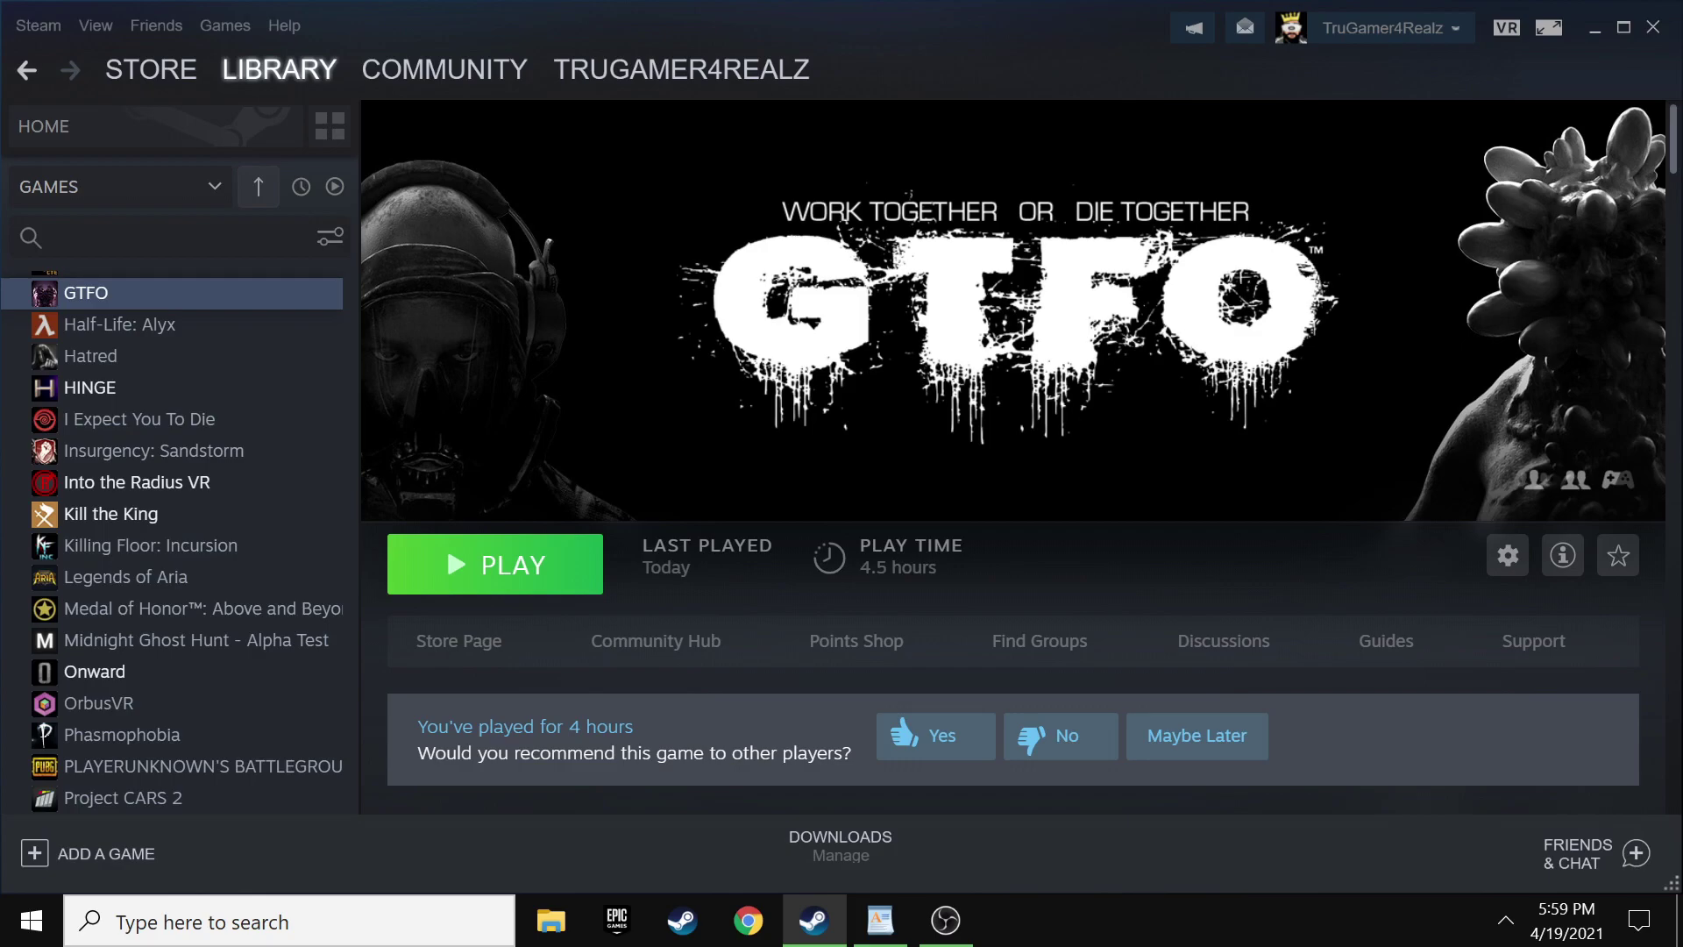
# Minimize Steam, open Virtual Desktop Streamer from the desktop to view its options, and close it
pyautogui.click(1594, 27)
pyautogui.click(442, 101)
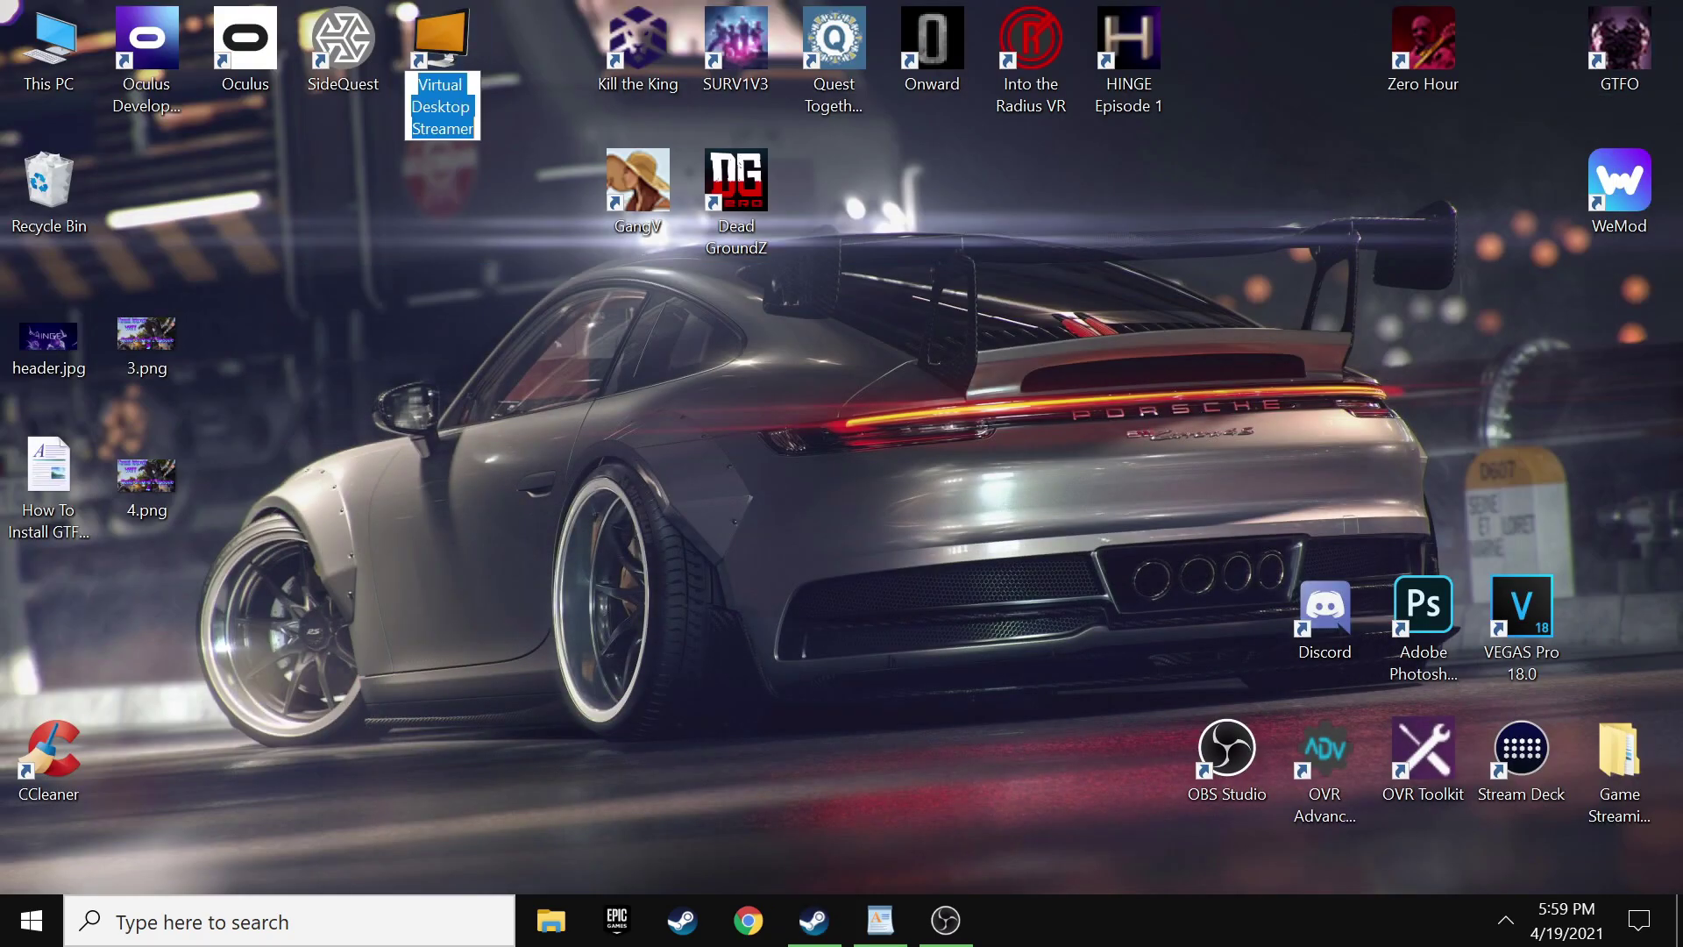
pyautogui.press('Return')
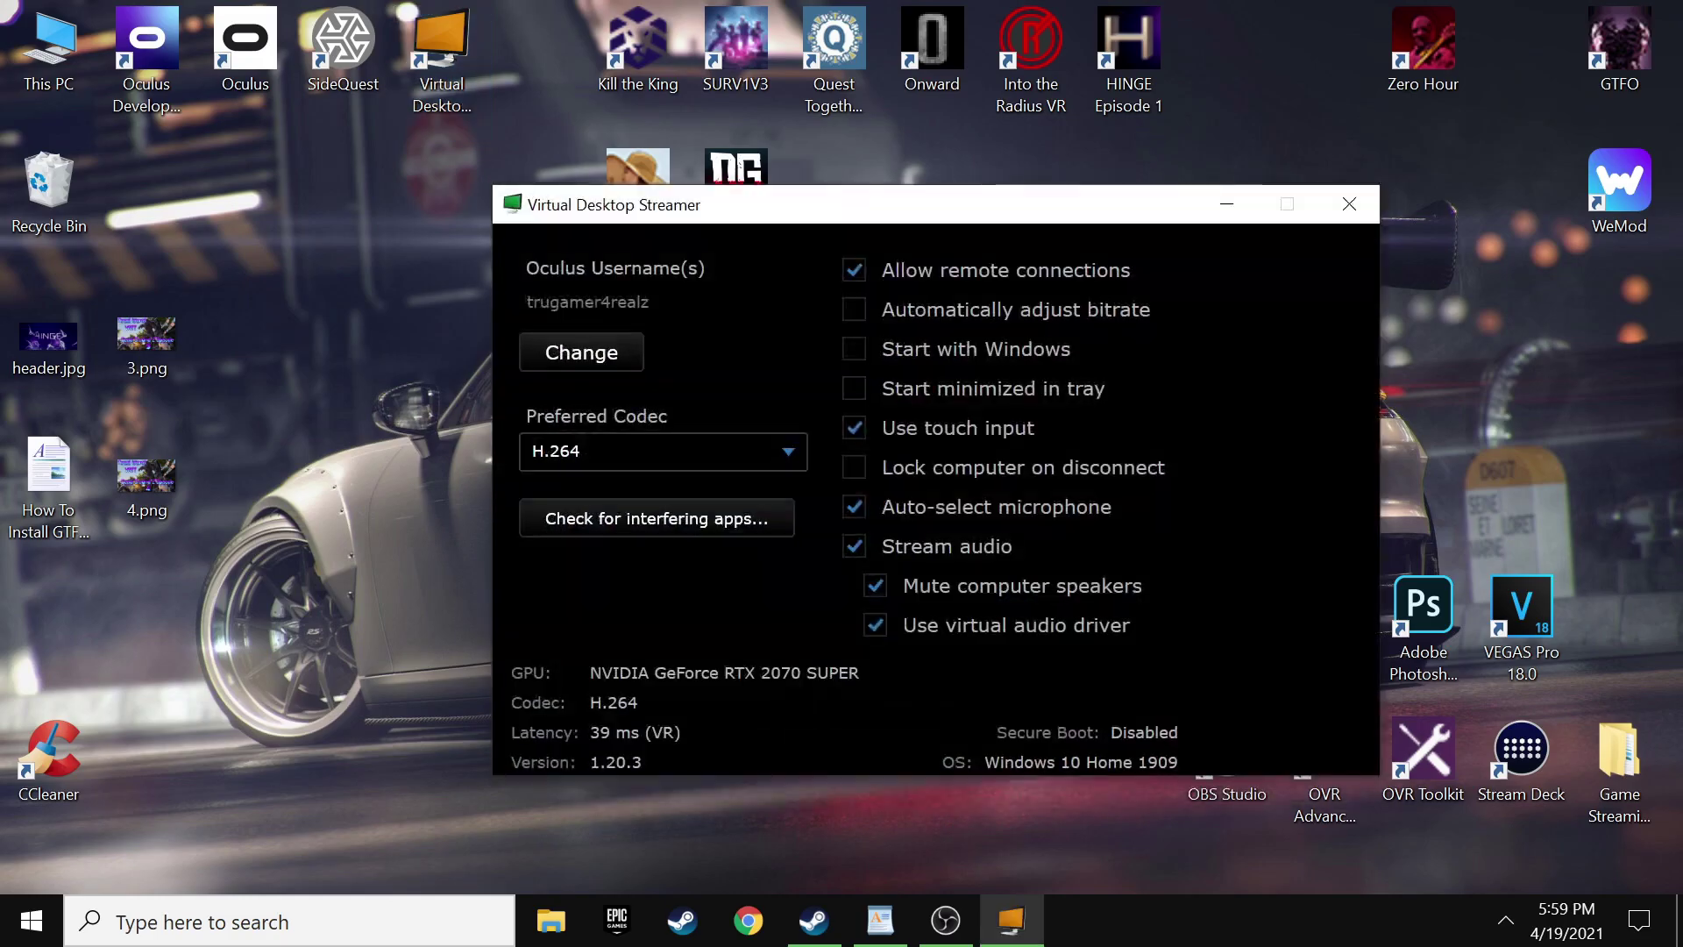
pyautogui.click(1350, 203)
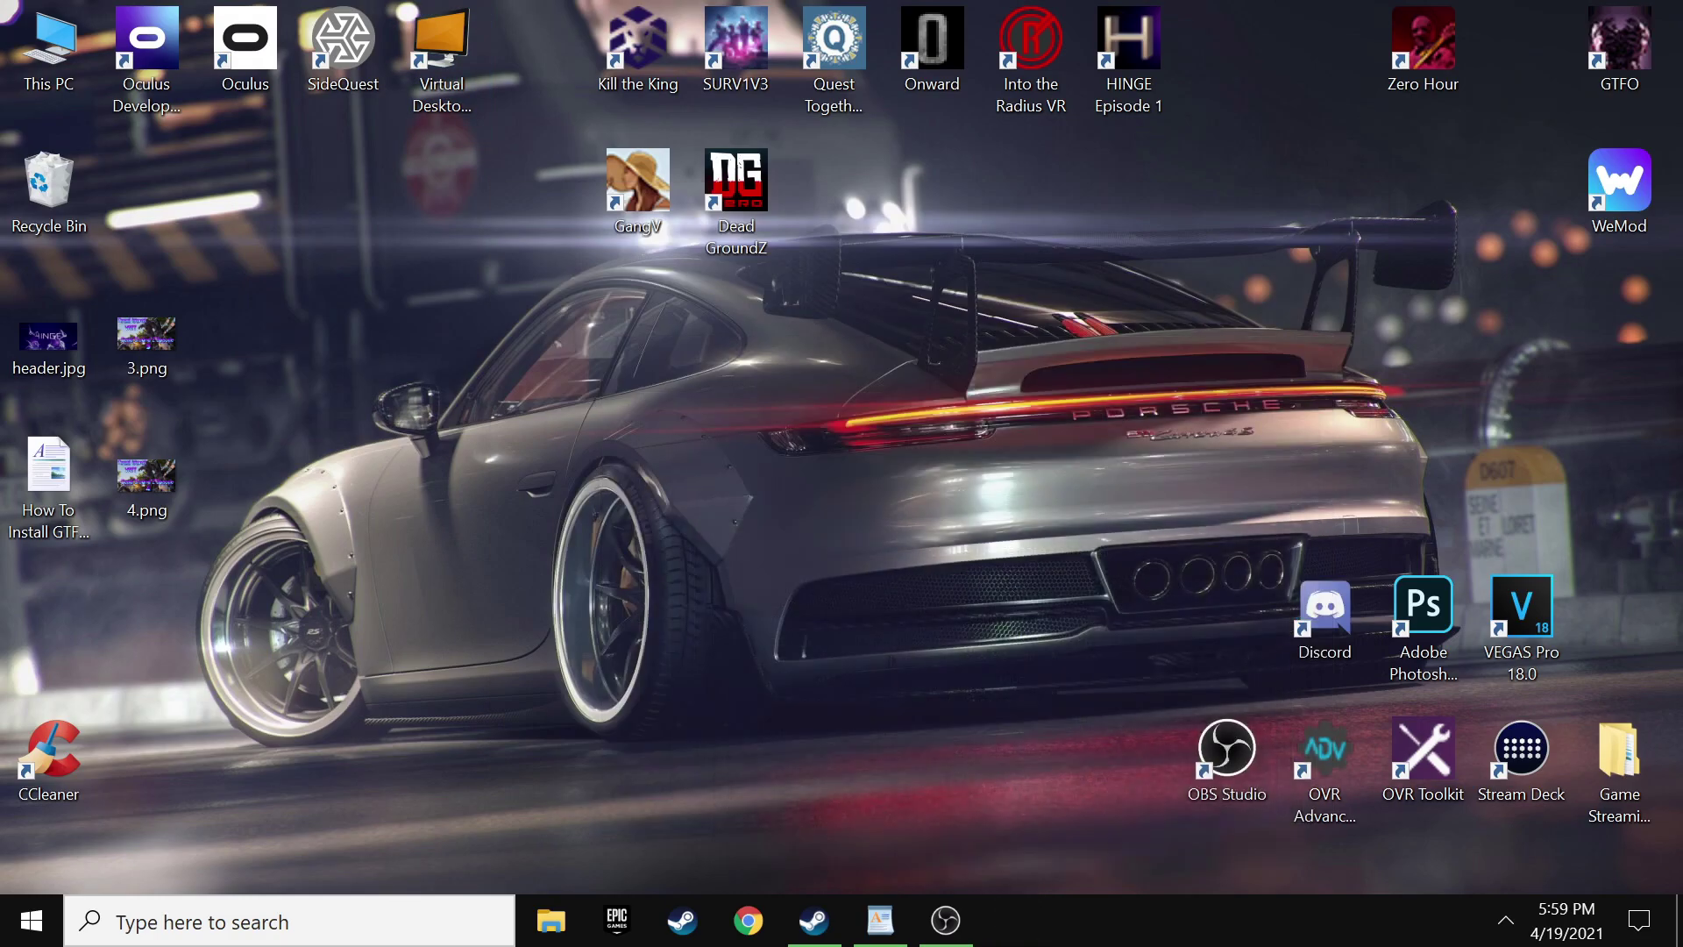
# Switch back to Steam, start SteamVR, close its settings window and move the SteamVR status window out of the way
pyautogui.click(814, 920)
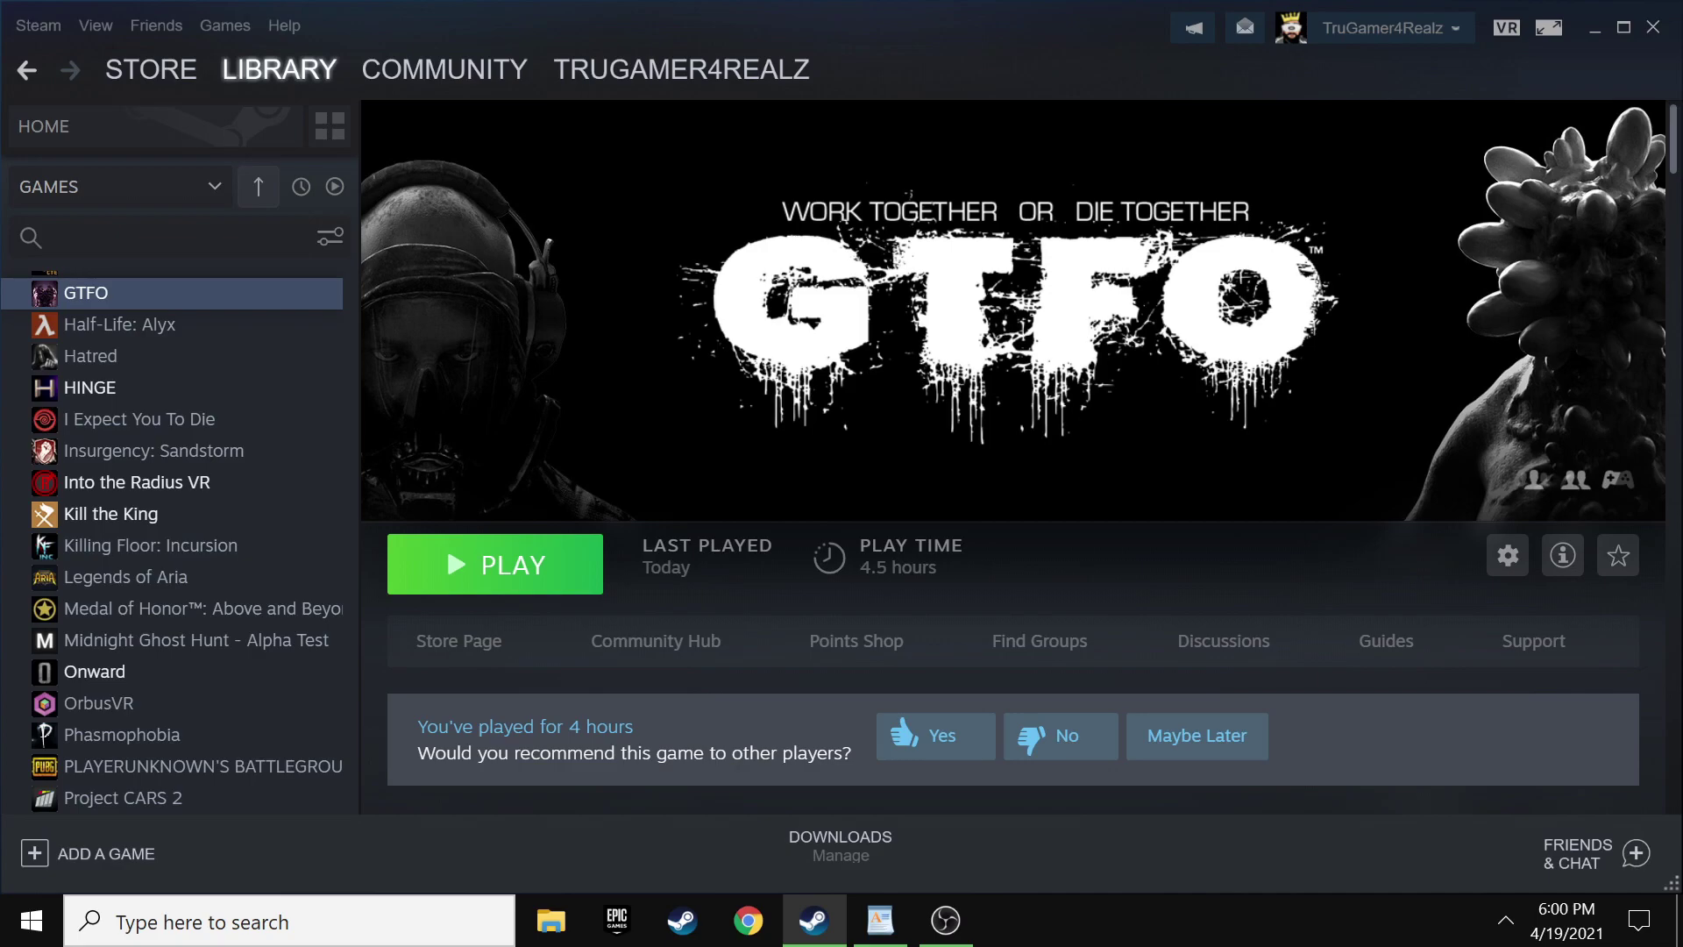
pyautogui.click(1507, 27)
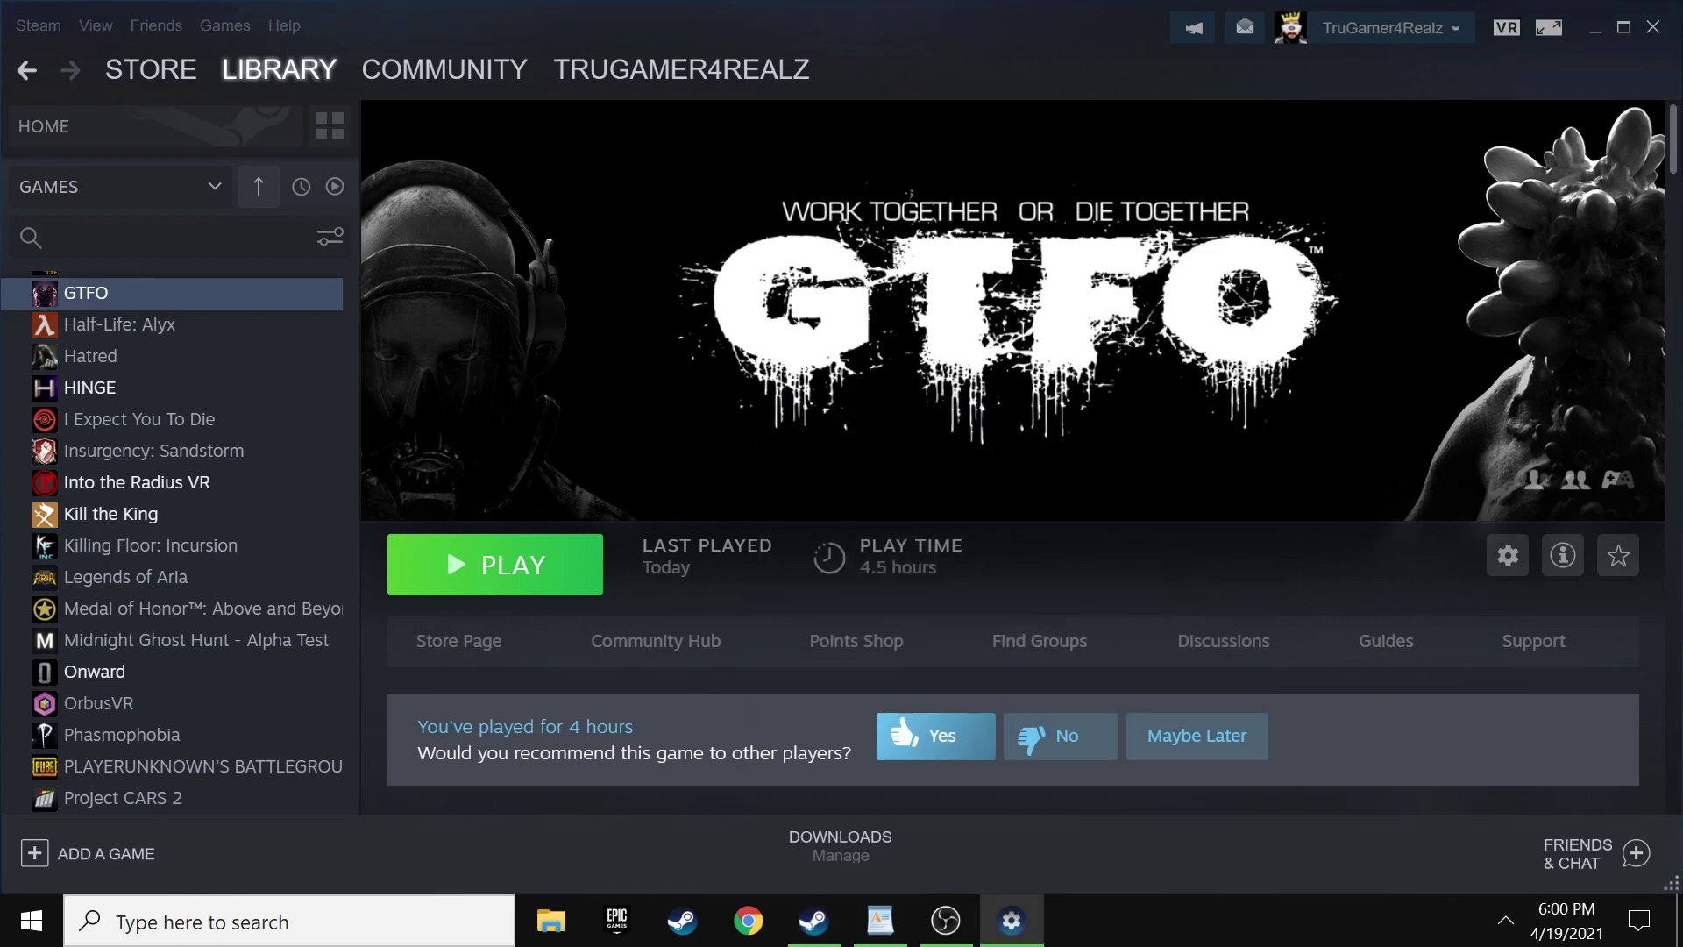
pyautogui.moveTo(1012, 921)
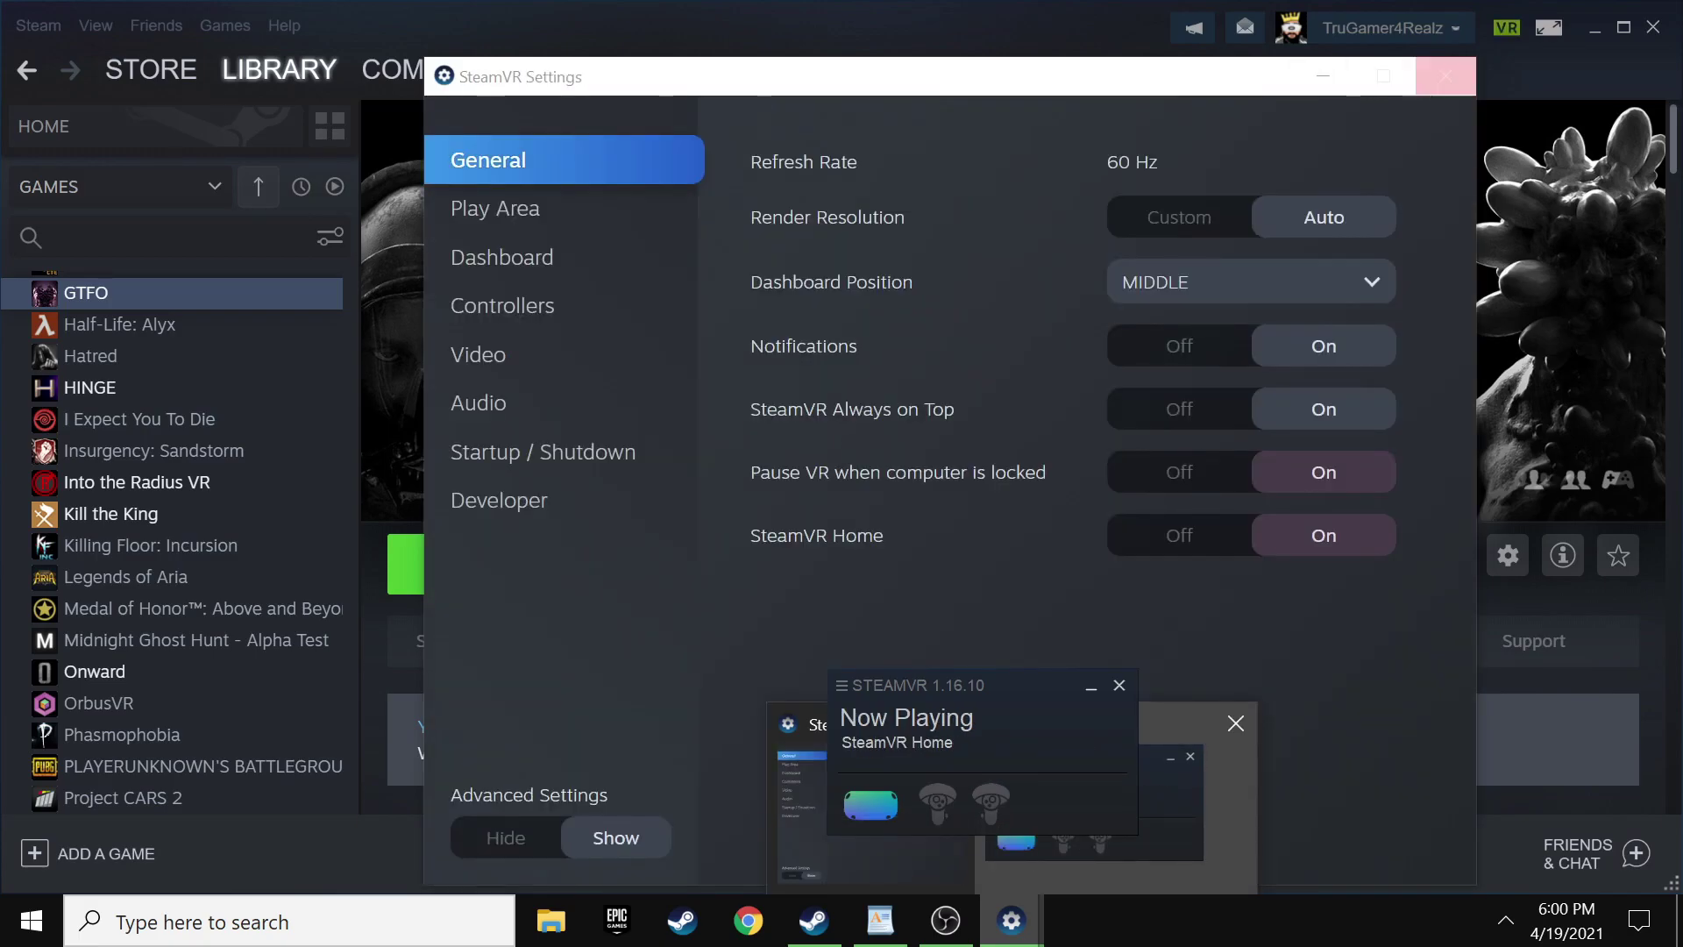
pyautogui.click(1445, 77)
pyautogui.moveTo(1017, 686); pyautogui.dragTo(936, 419)
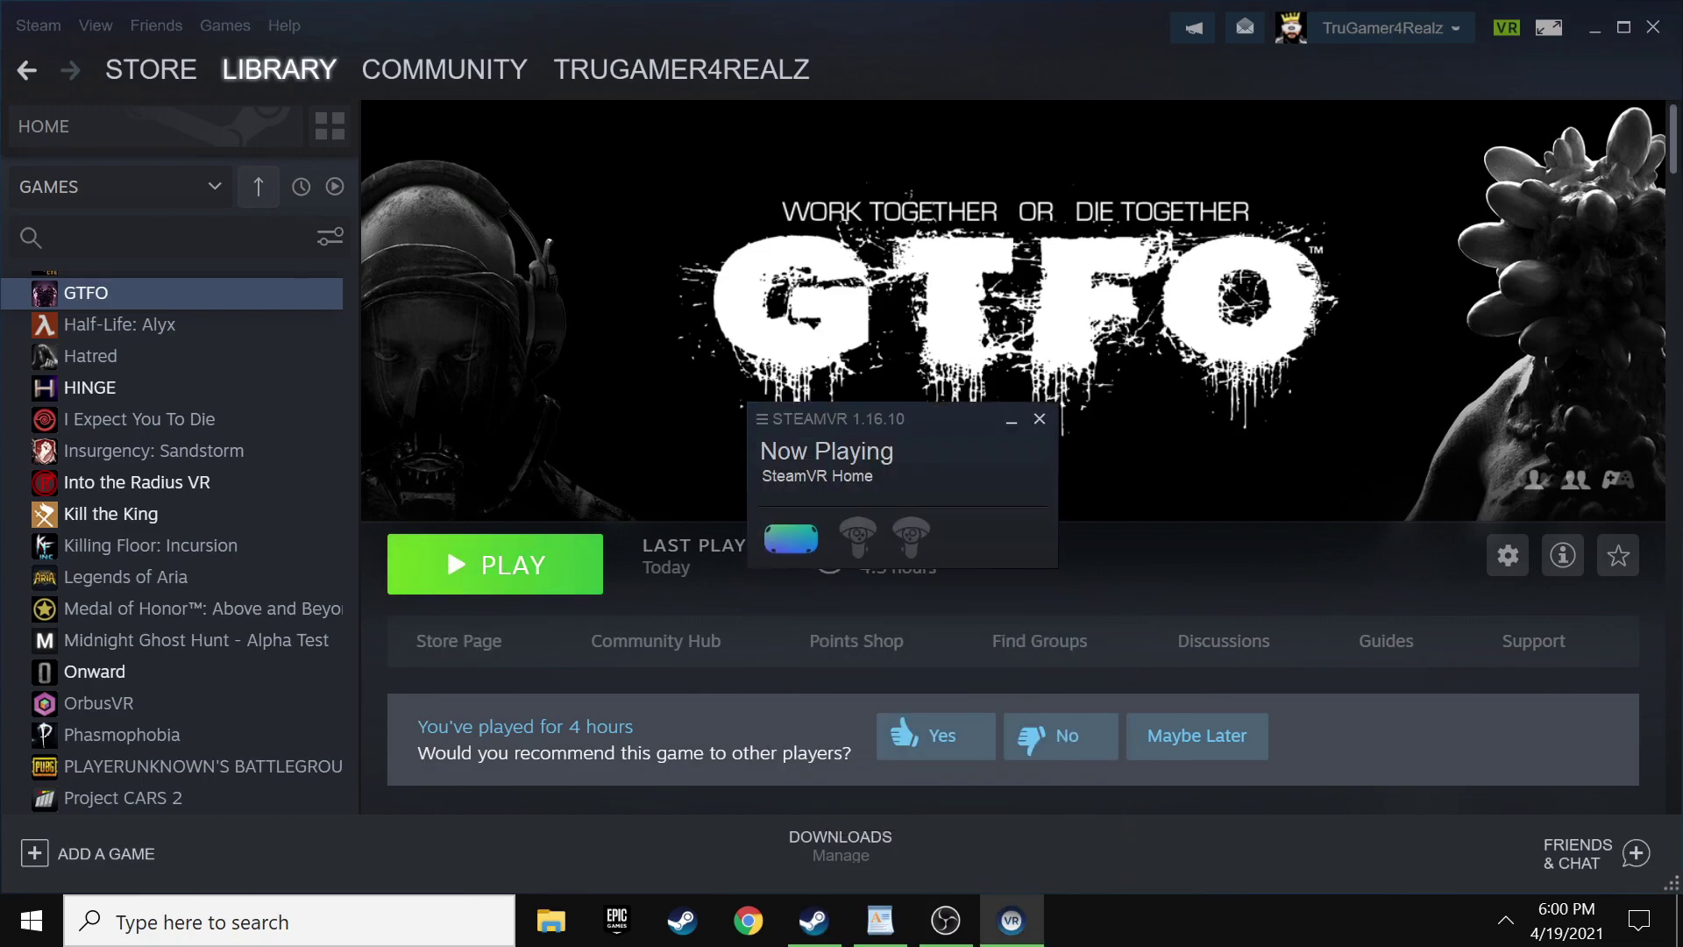
# Launch GTFO from the Steam library, move the SteamVR status window off the VR support warning and accept the warning
pyautogui.click(495, 564)
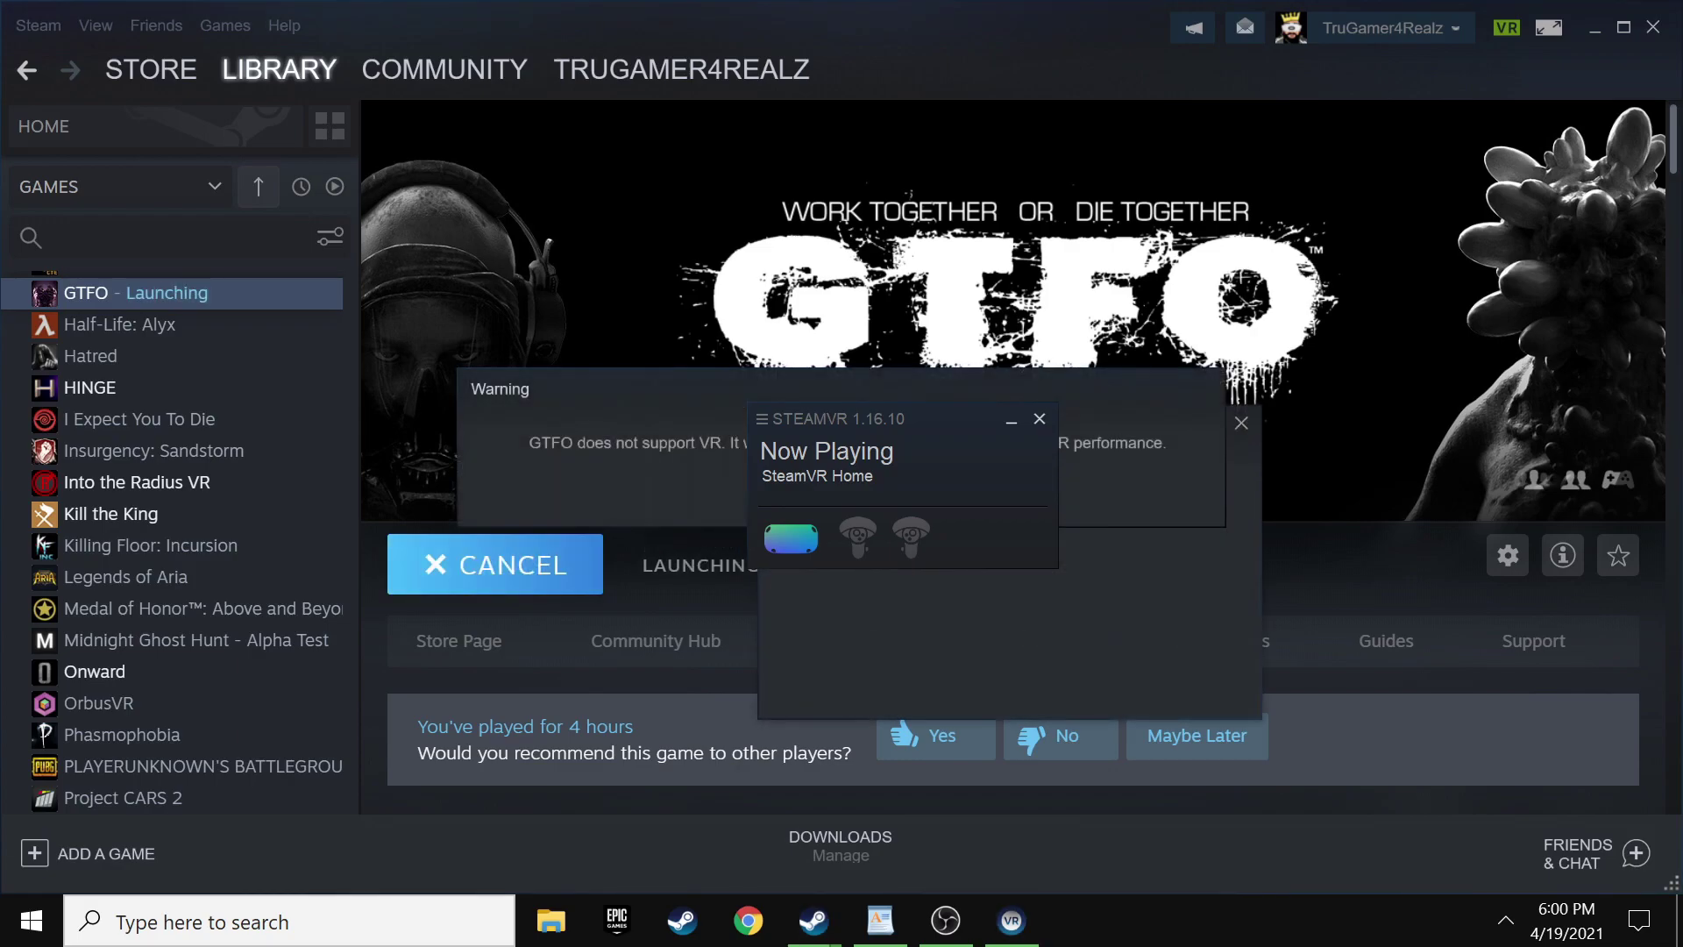
pyautogui.click(824, 419)
pyautogui.click(825, 419)
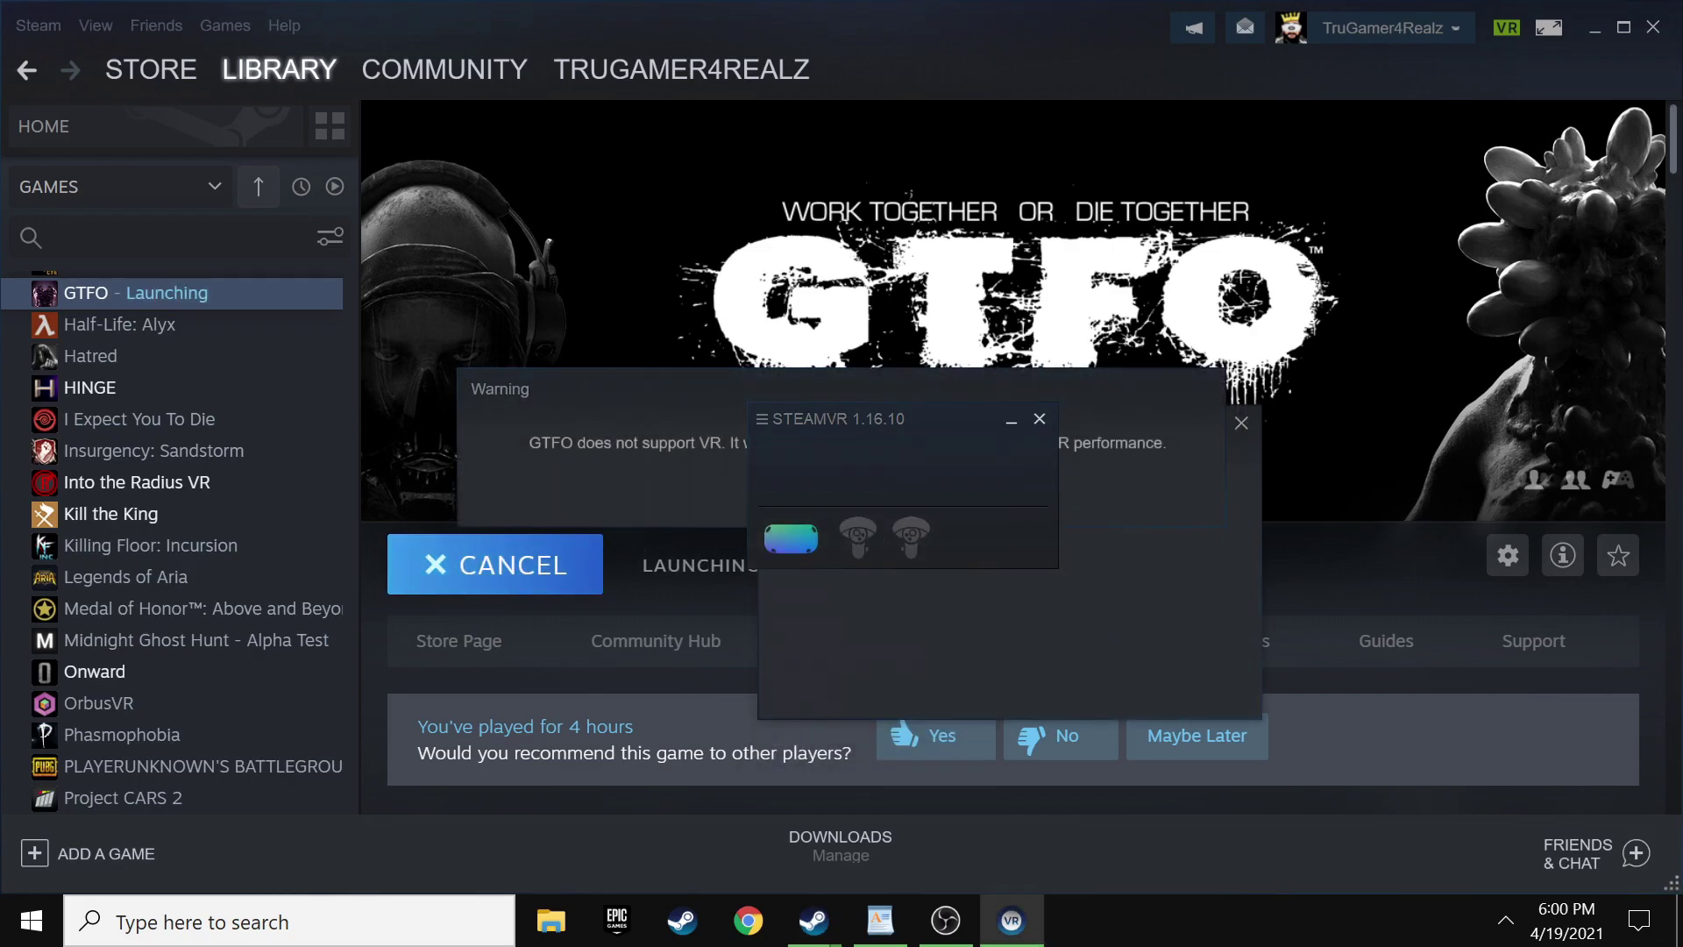
pyautogui.moveTo(824, 419); pyautogui.dragTo(269, 142)
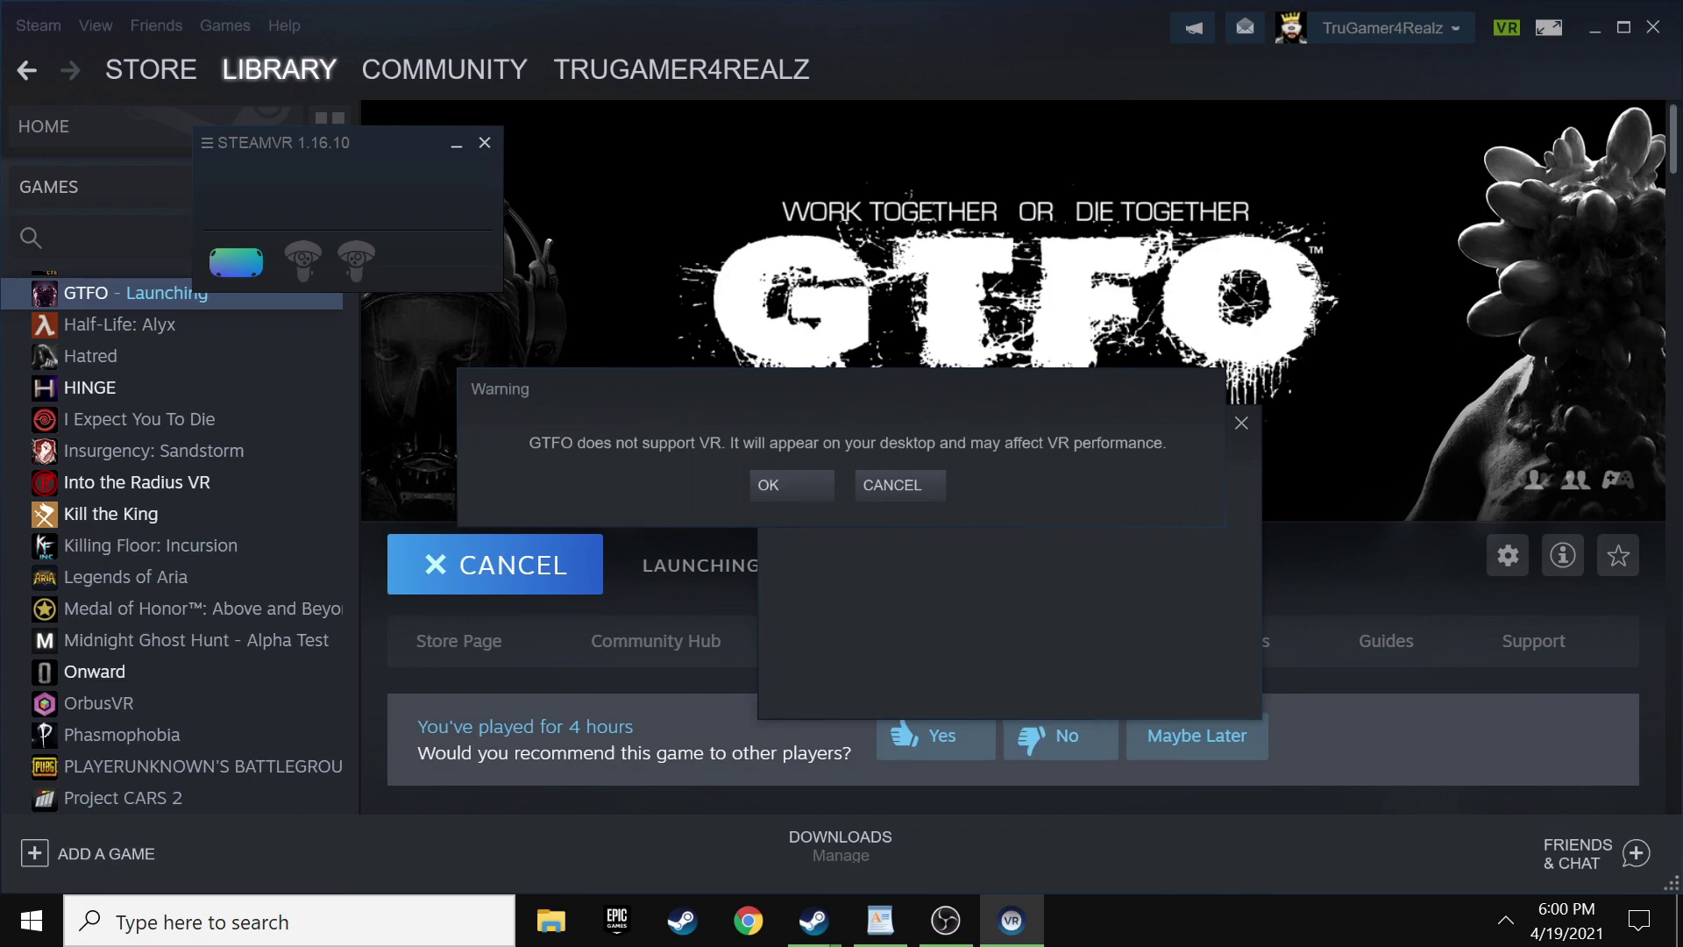
pyautogui.click(790, 485)
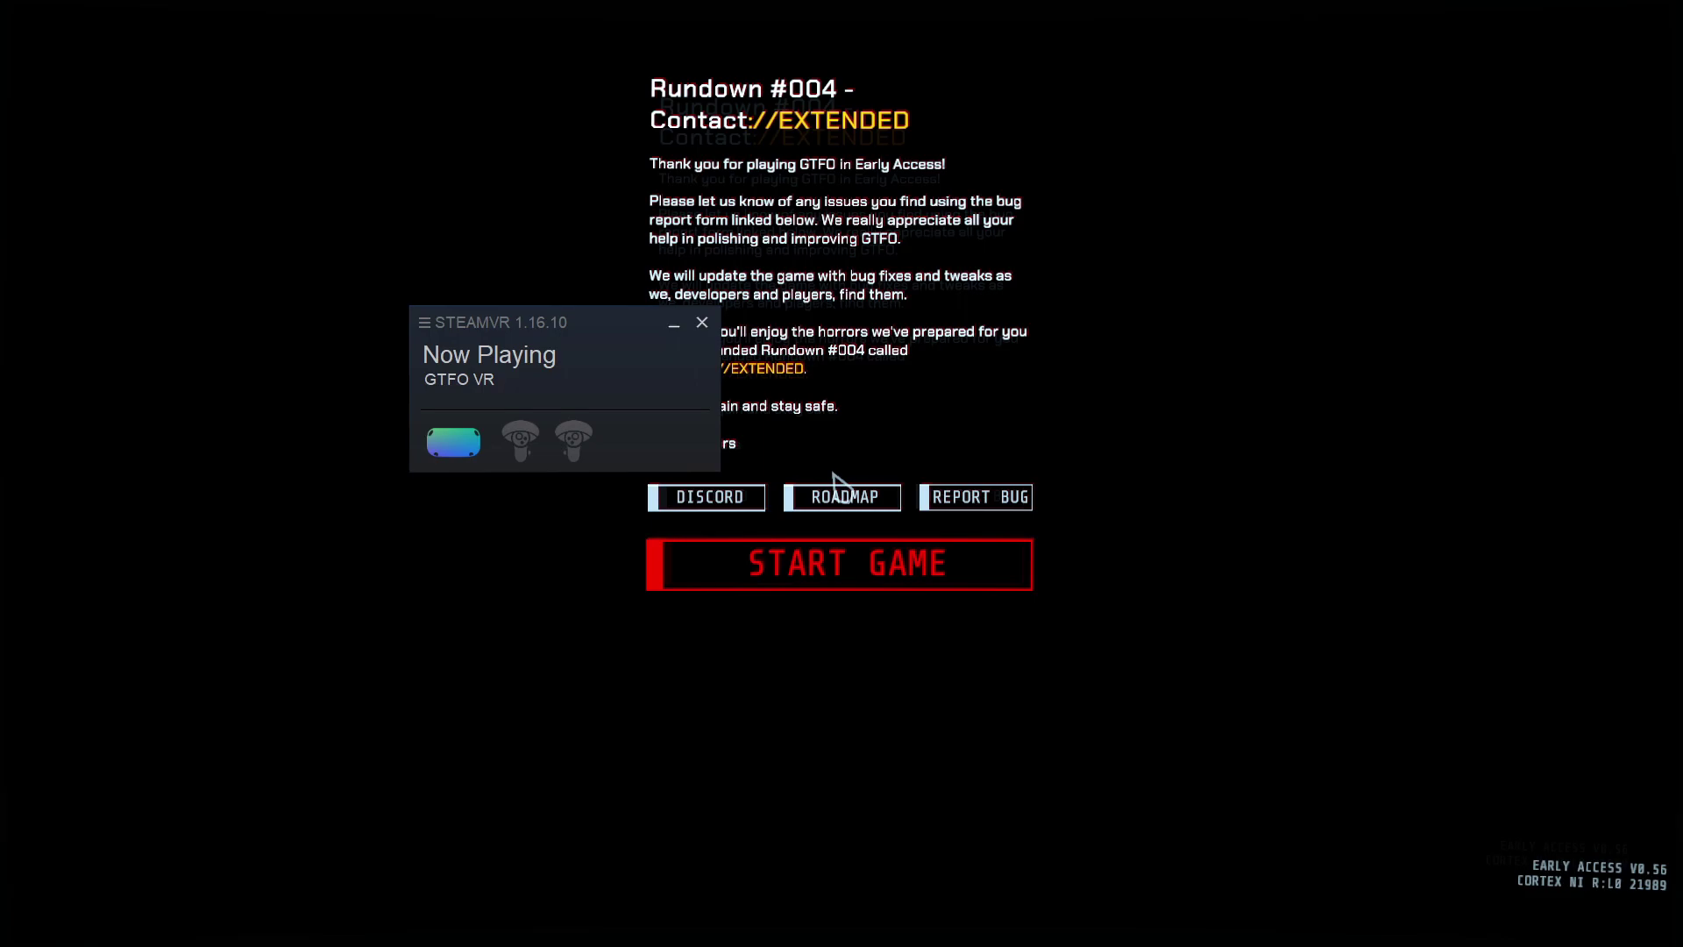
# Clear the SteamVR status window off the game text, open the SteamVR controller settings and bring up the old binding UI
pyautogui.press('super')
pyautogui.moveTo(601, 321); pyautogui.dragTo(421, 285)
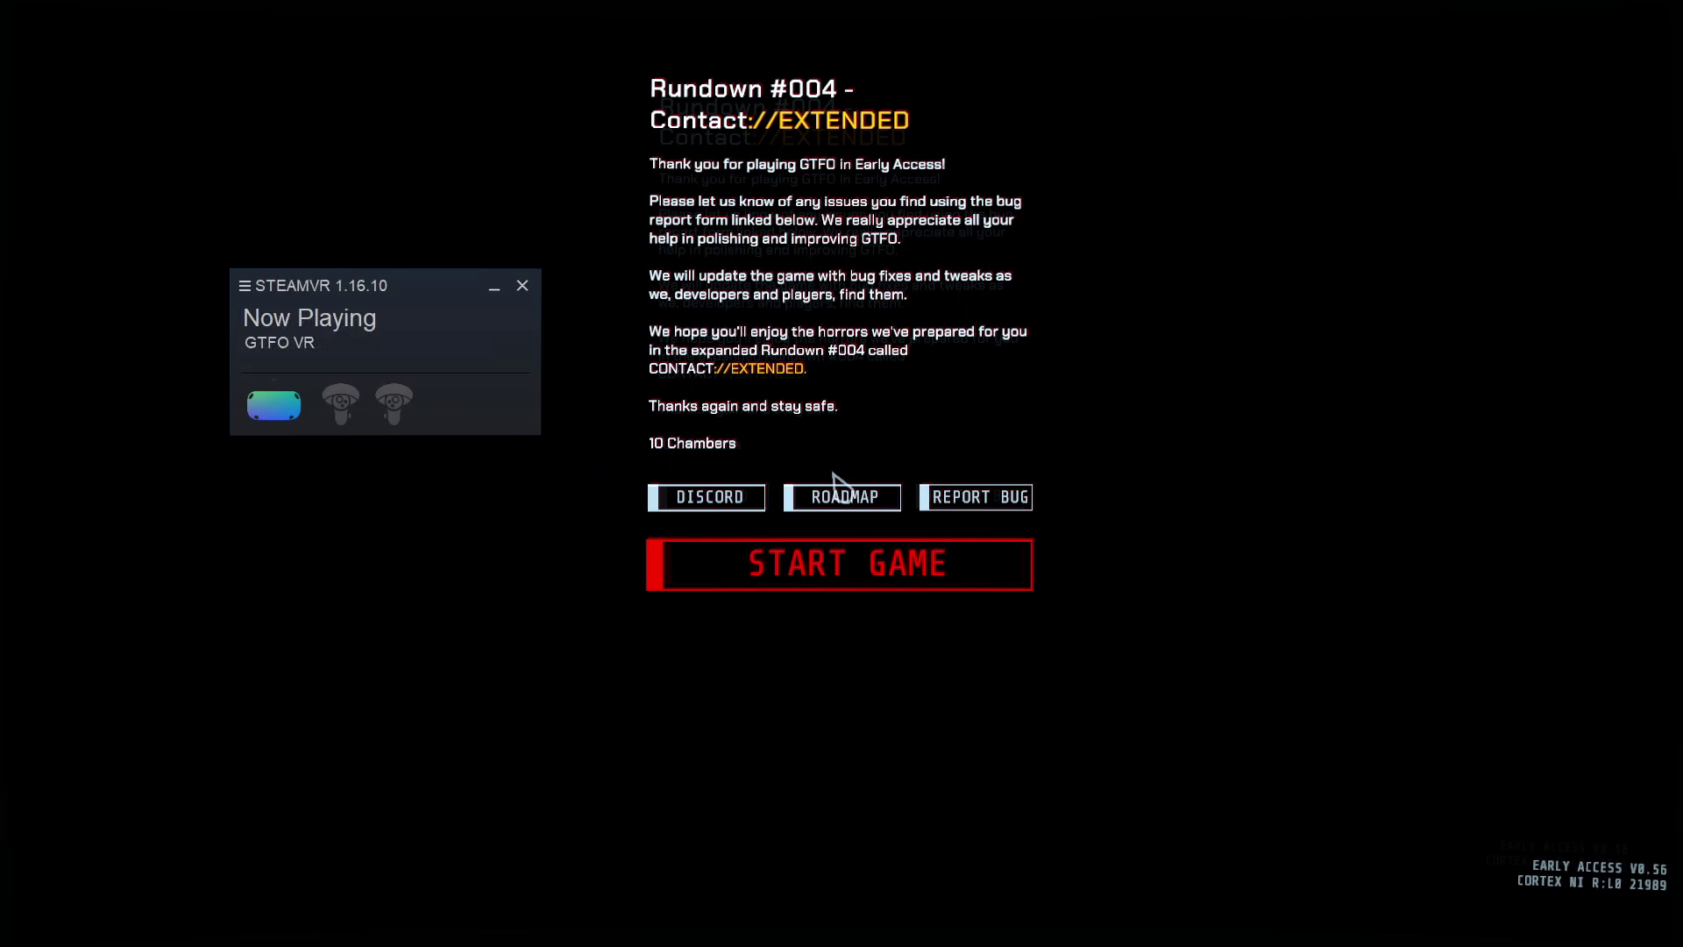
pyautogui.click(245, 286)
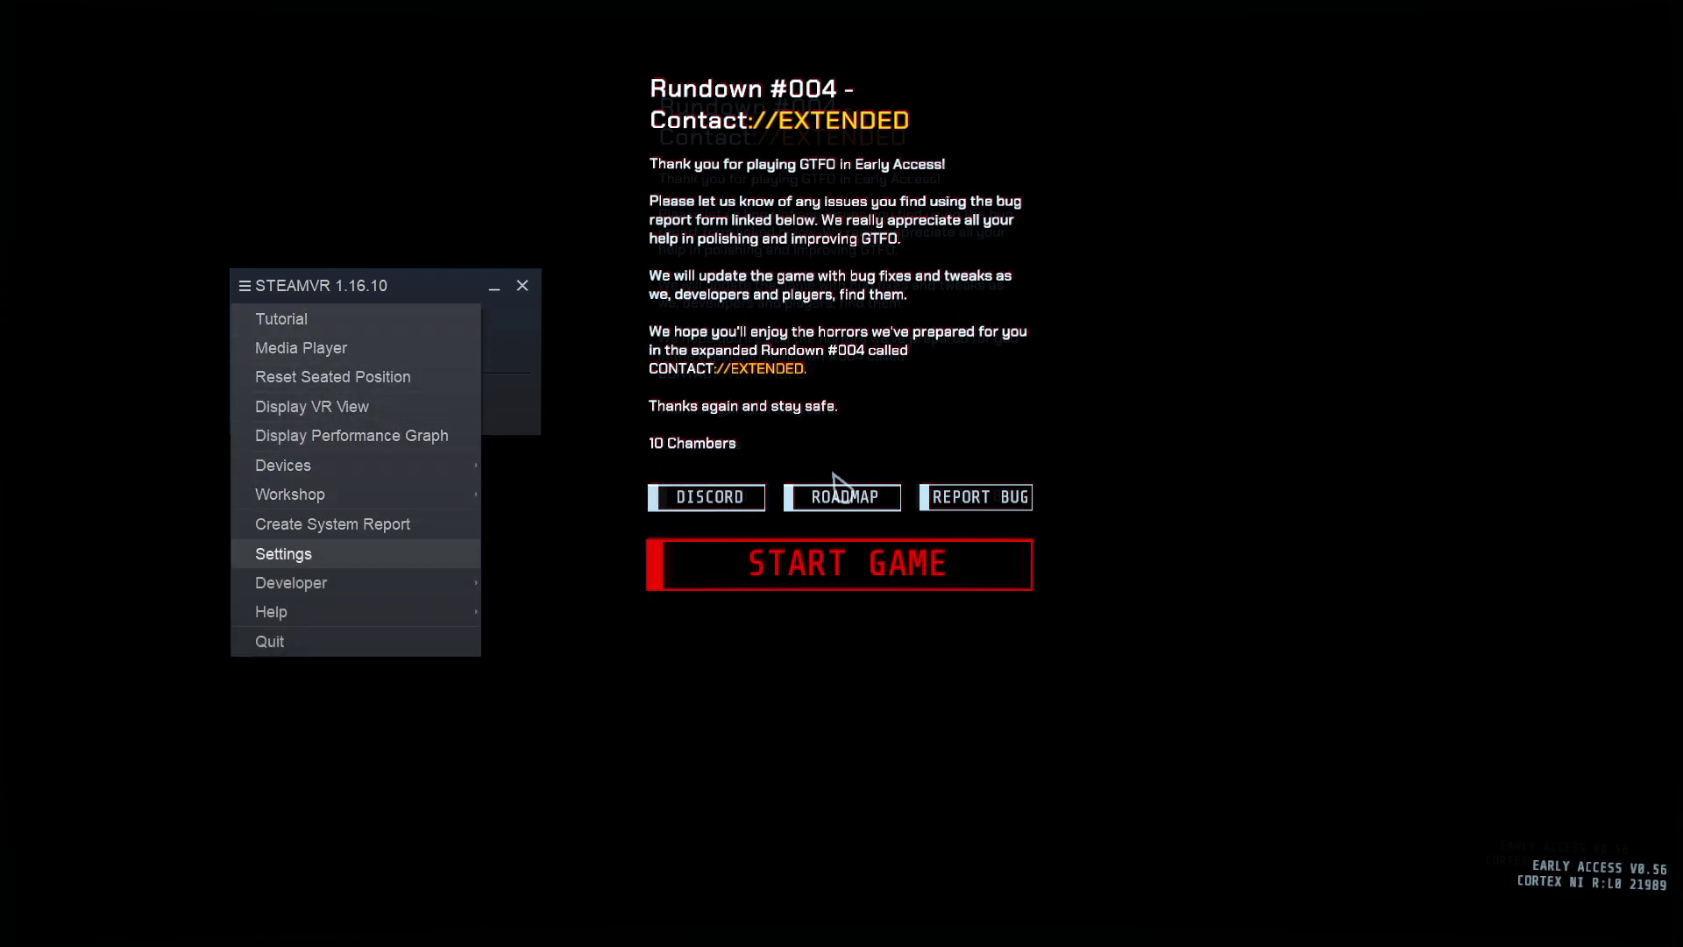
pyautogui.click(283, 553)
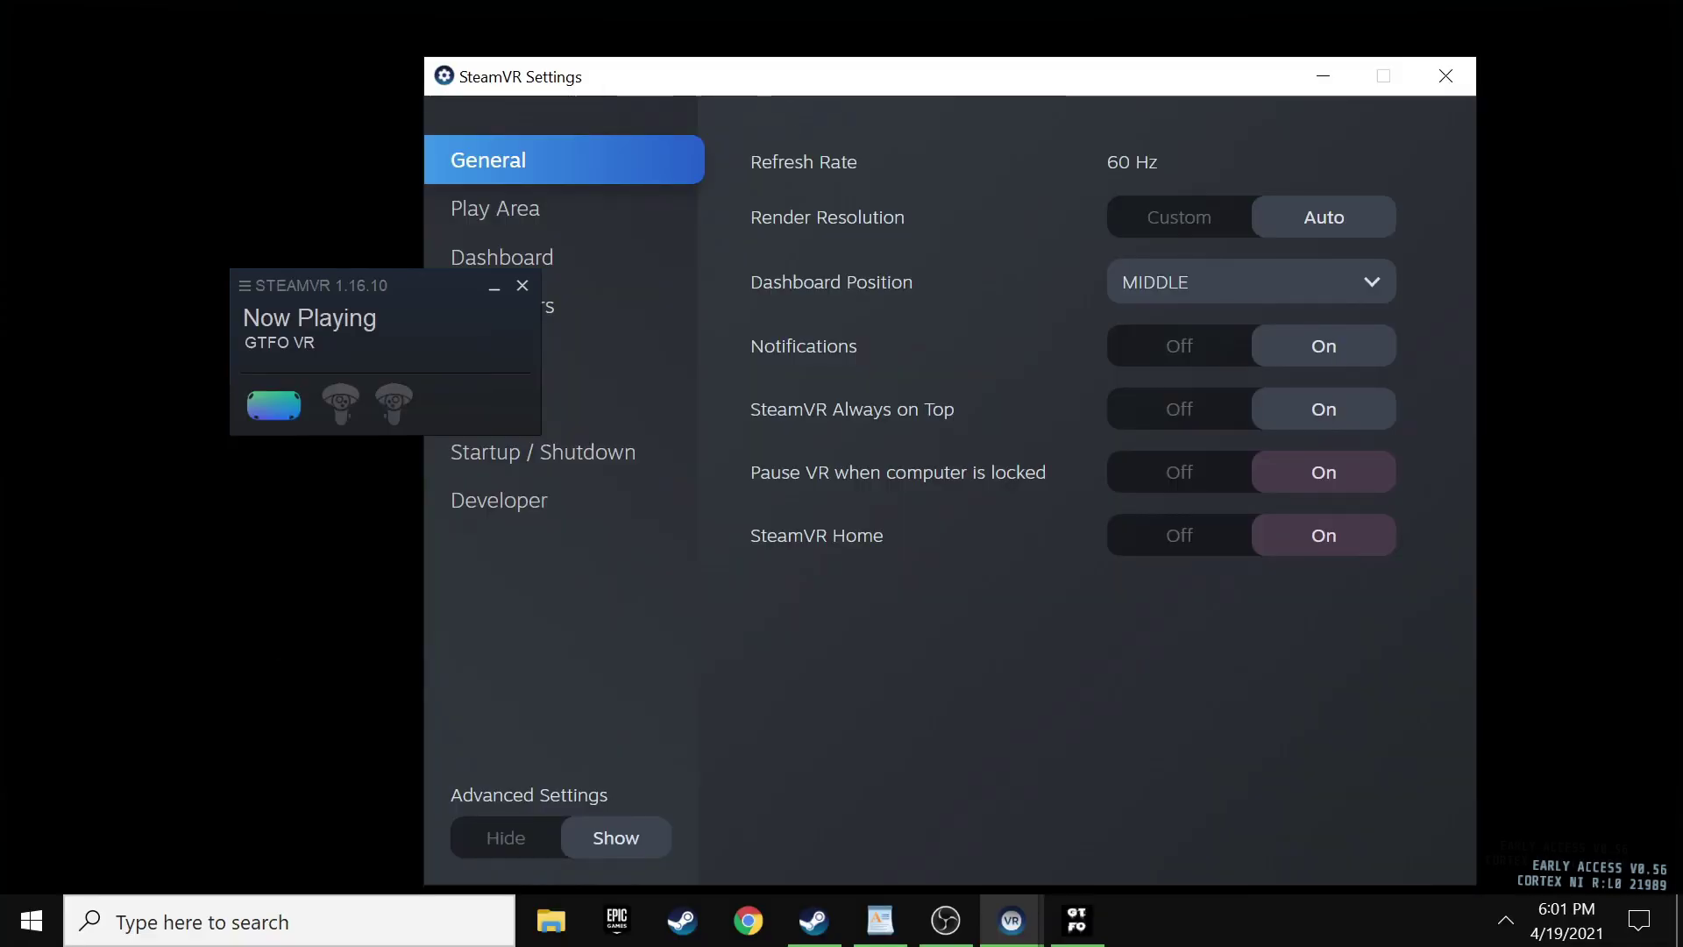
pyautogui.moveTo(386, 286); pyautogui.dragTo(251, 268)
pyautogui.click(503, 306)
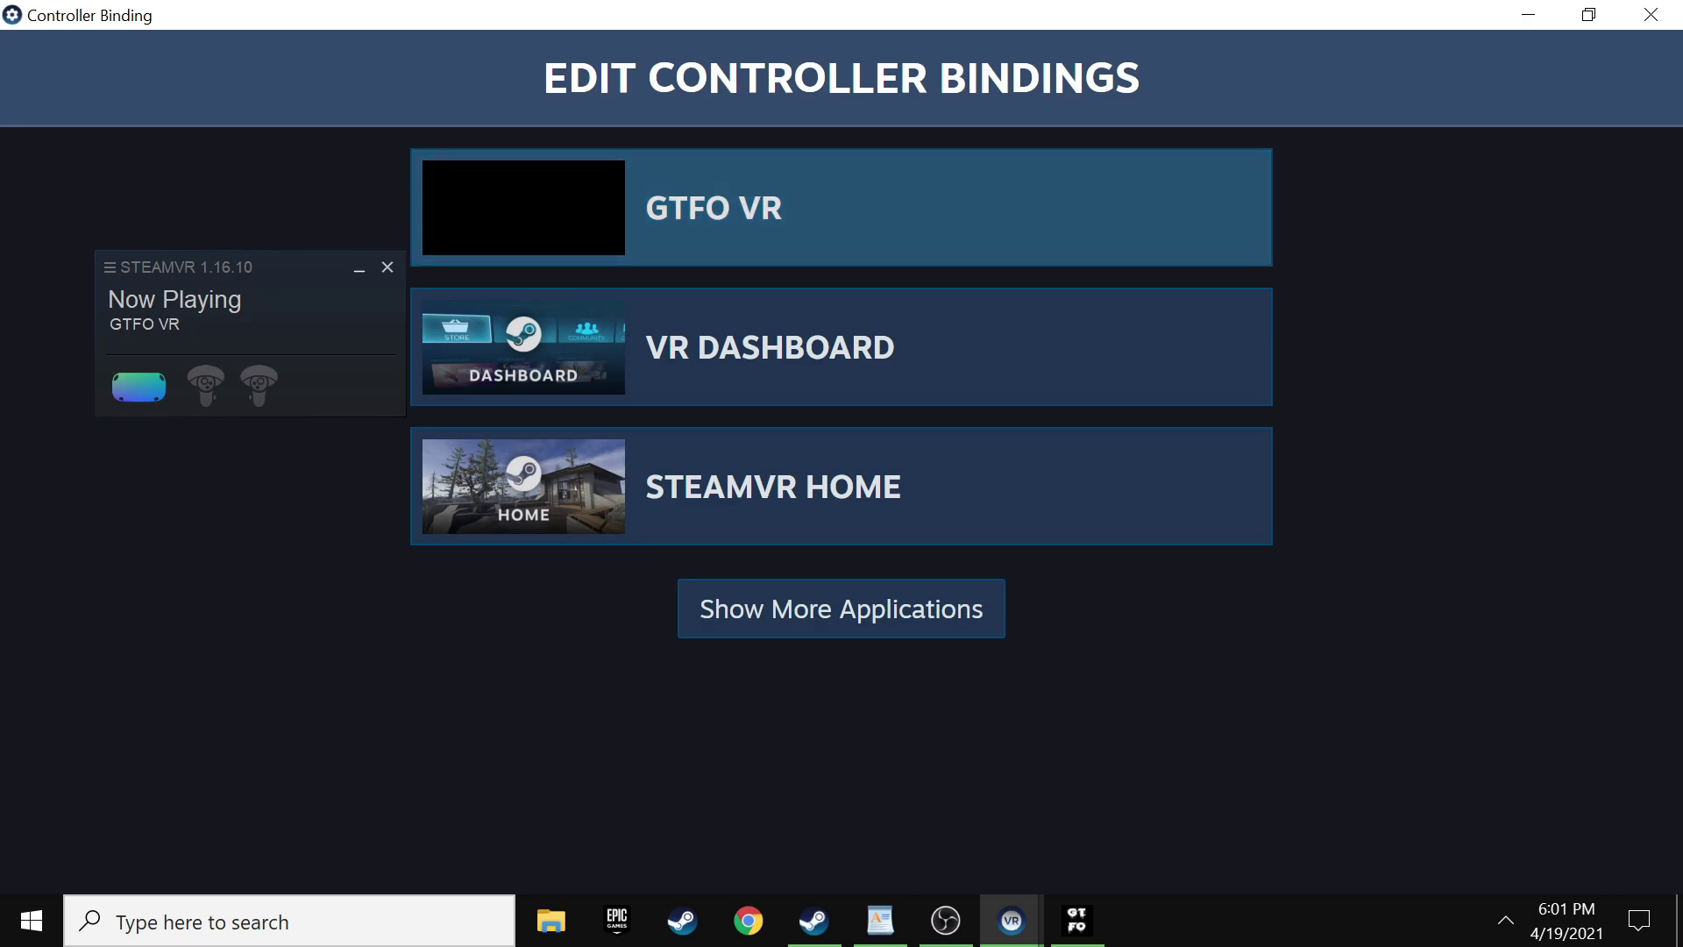
# Examine the current, official and community controller bindings for GTFO VR, and close the Controller Binding and SteamVR Settings windows
pyautogui.click(841, 207)
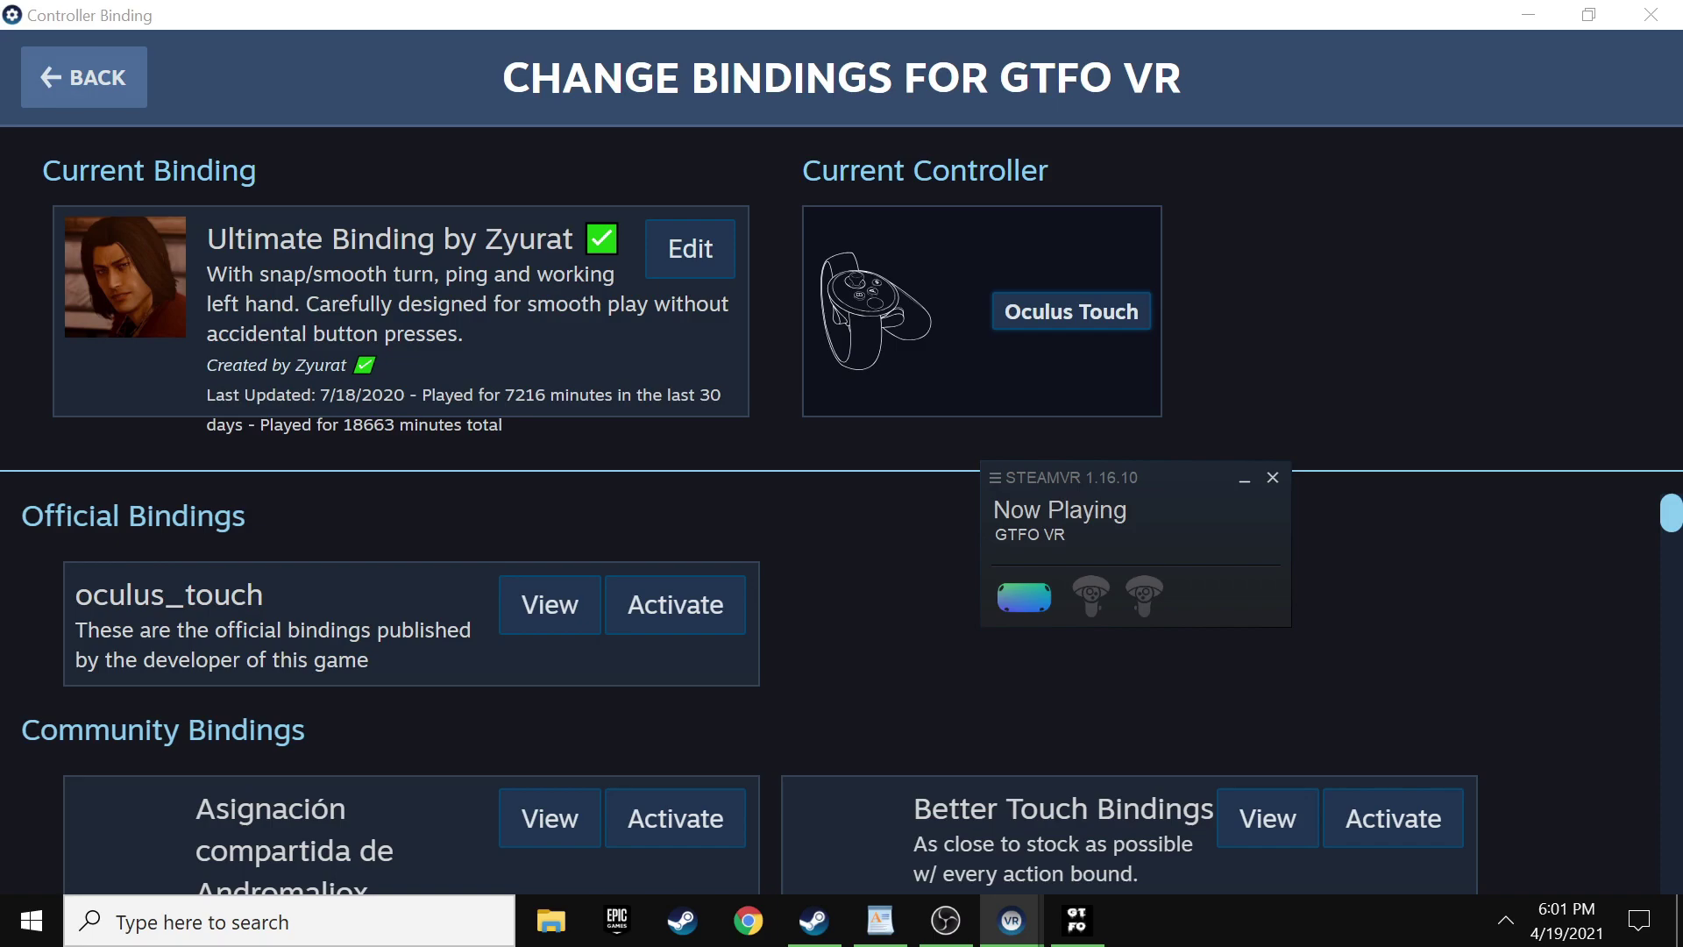
pyautogui.scroll(-3, 829, 682)
pyautogui.scroll(3, 829, 682)
pyautogui.hotkey('alt', 'Tab')
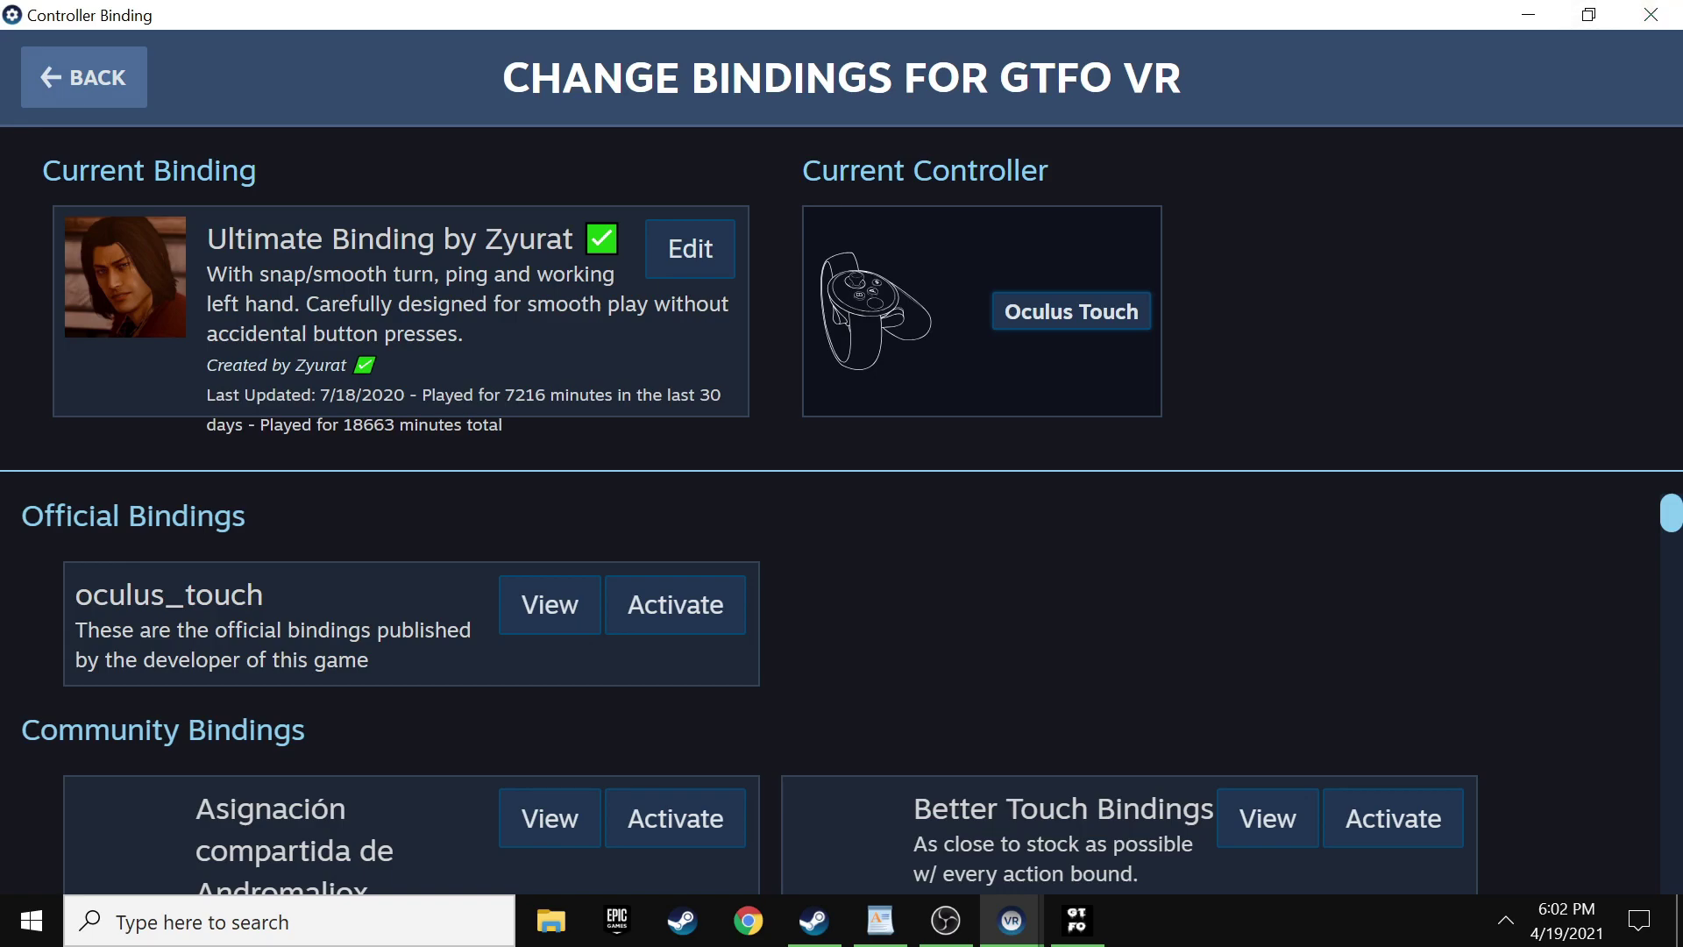
pyautogui.click(1652, 14)
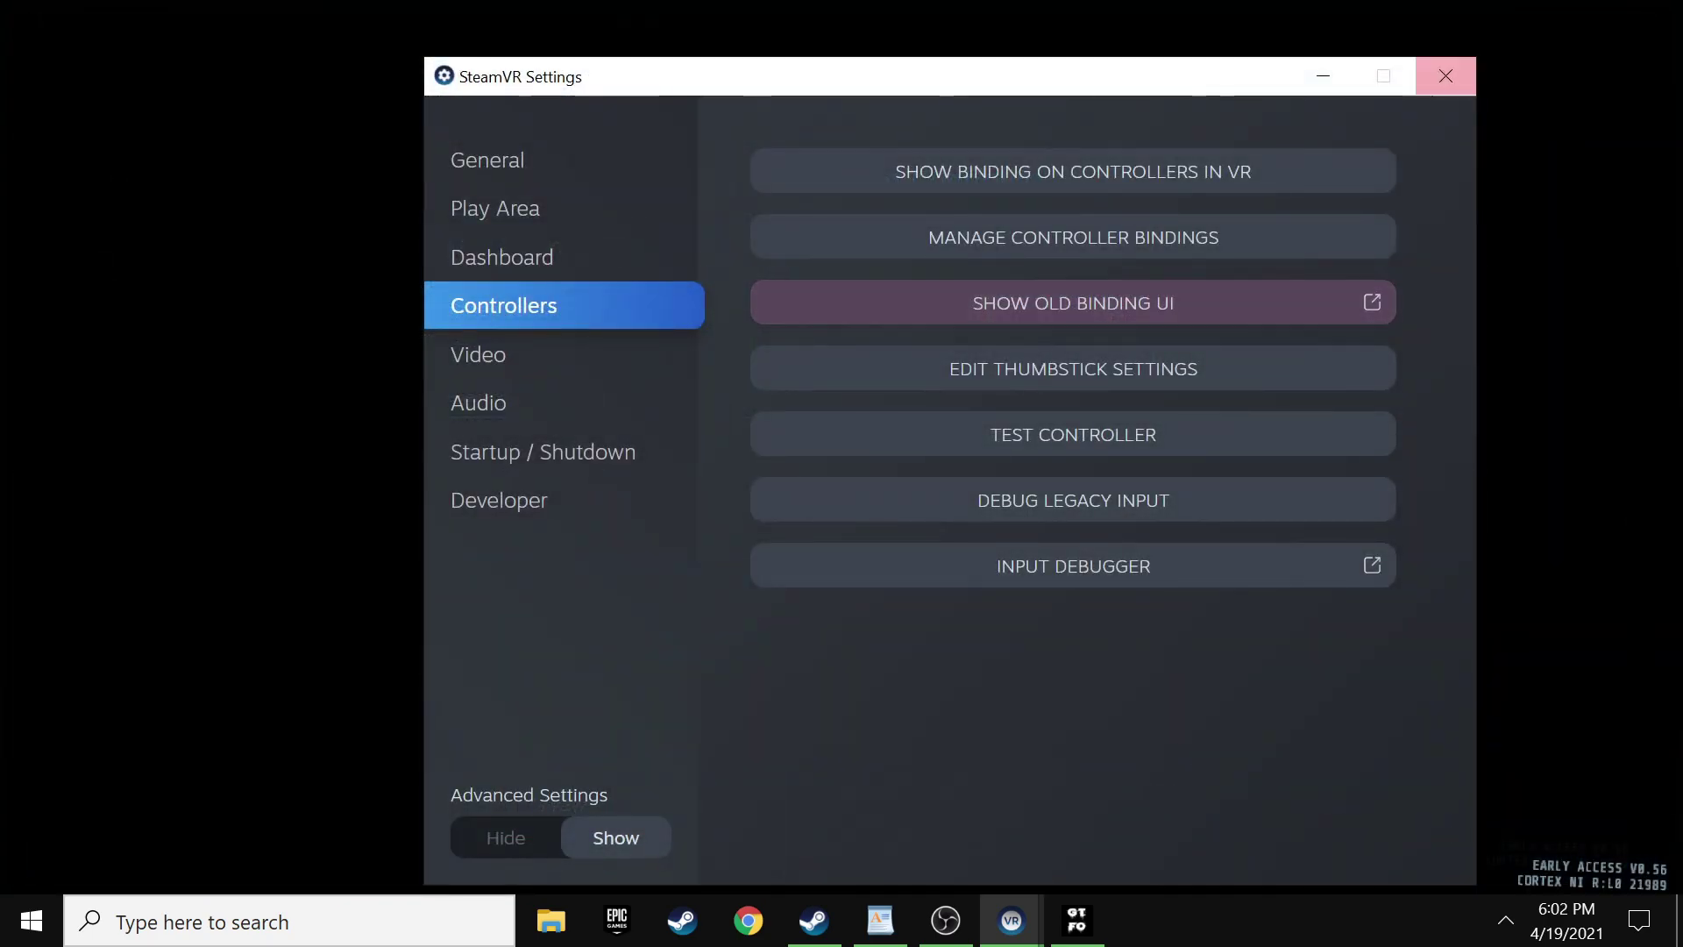
pyautogui.click(1446, 76)
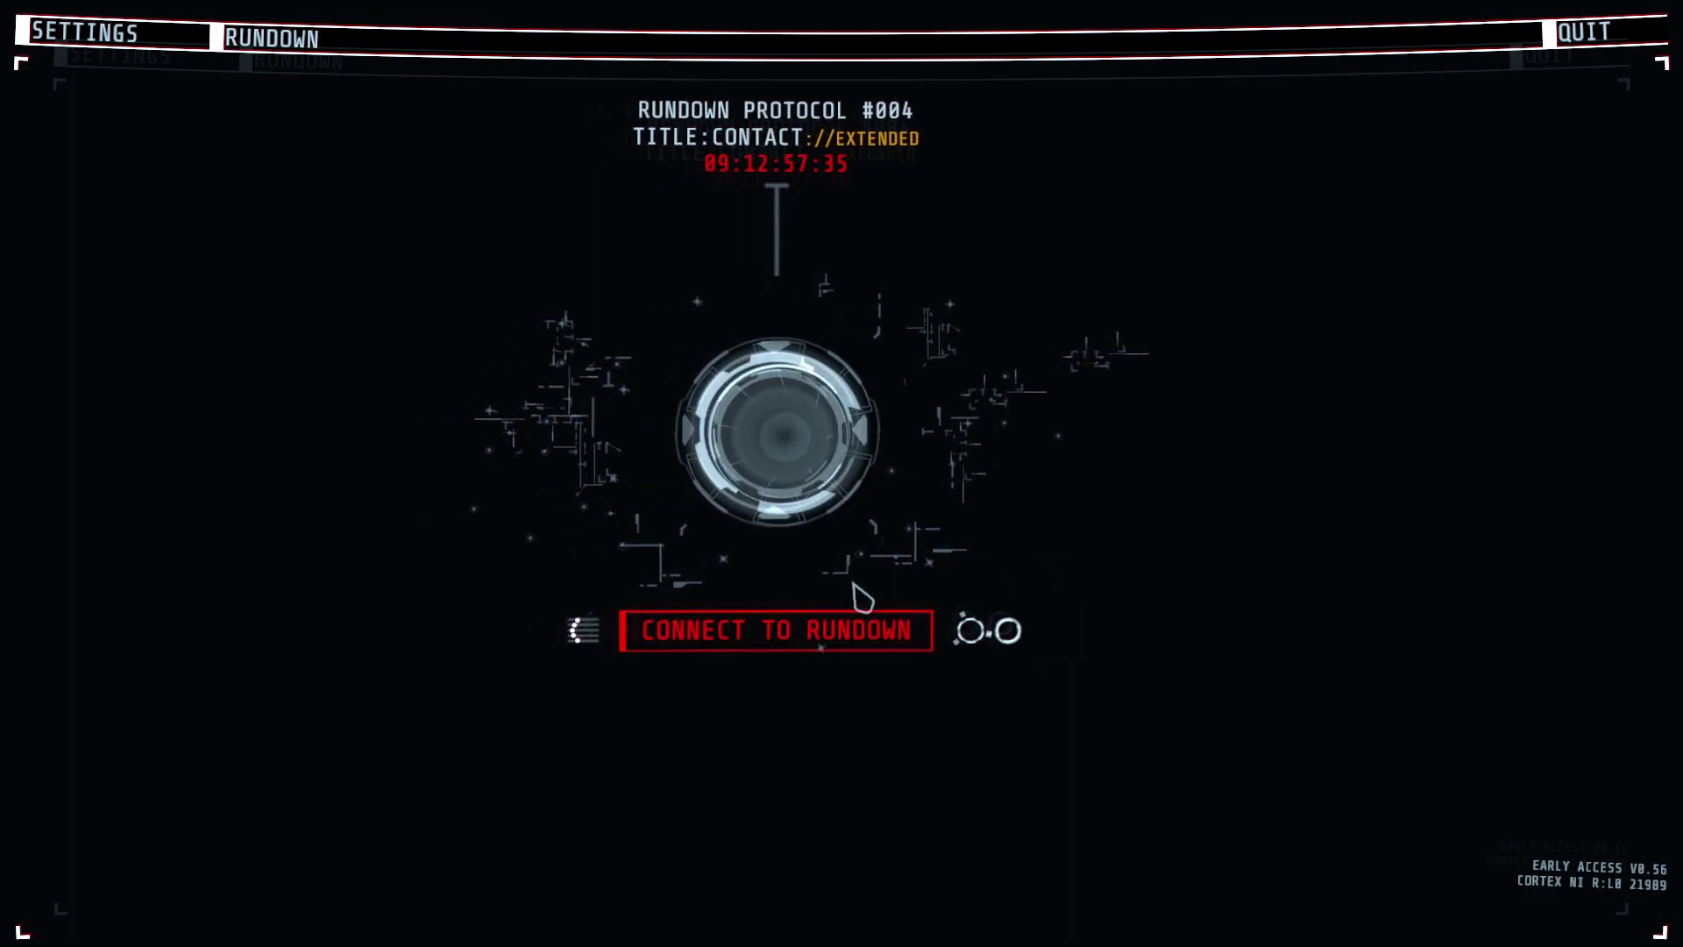
# Connect to the rundown, open the A2 "Foster" expedition and host a lobby for it
pyautogui.click(896, 610)
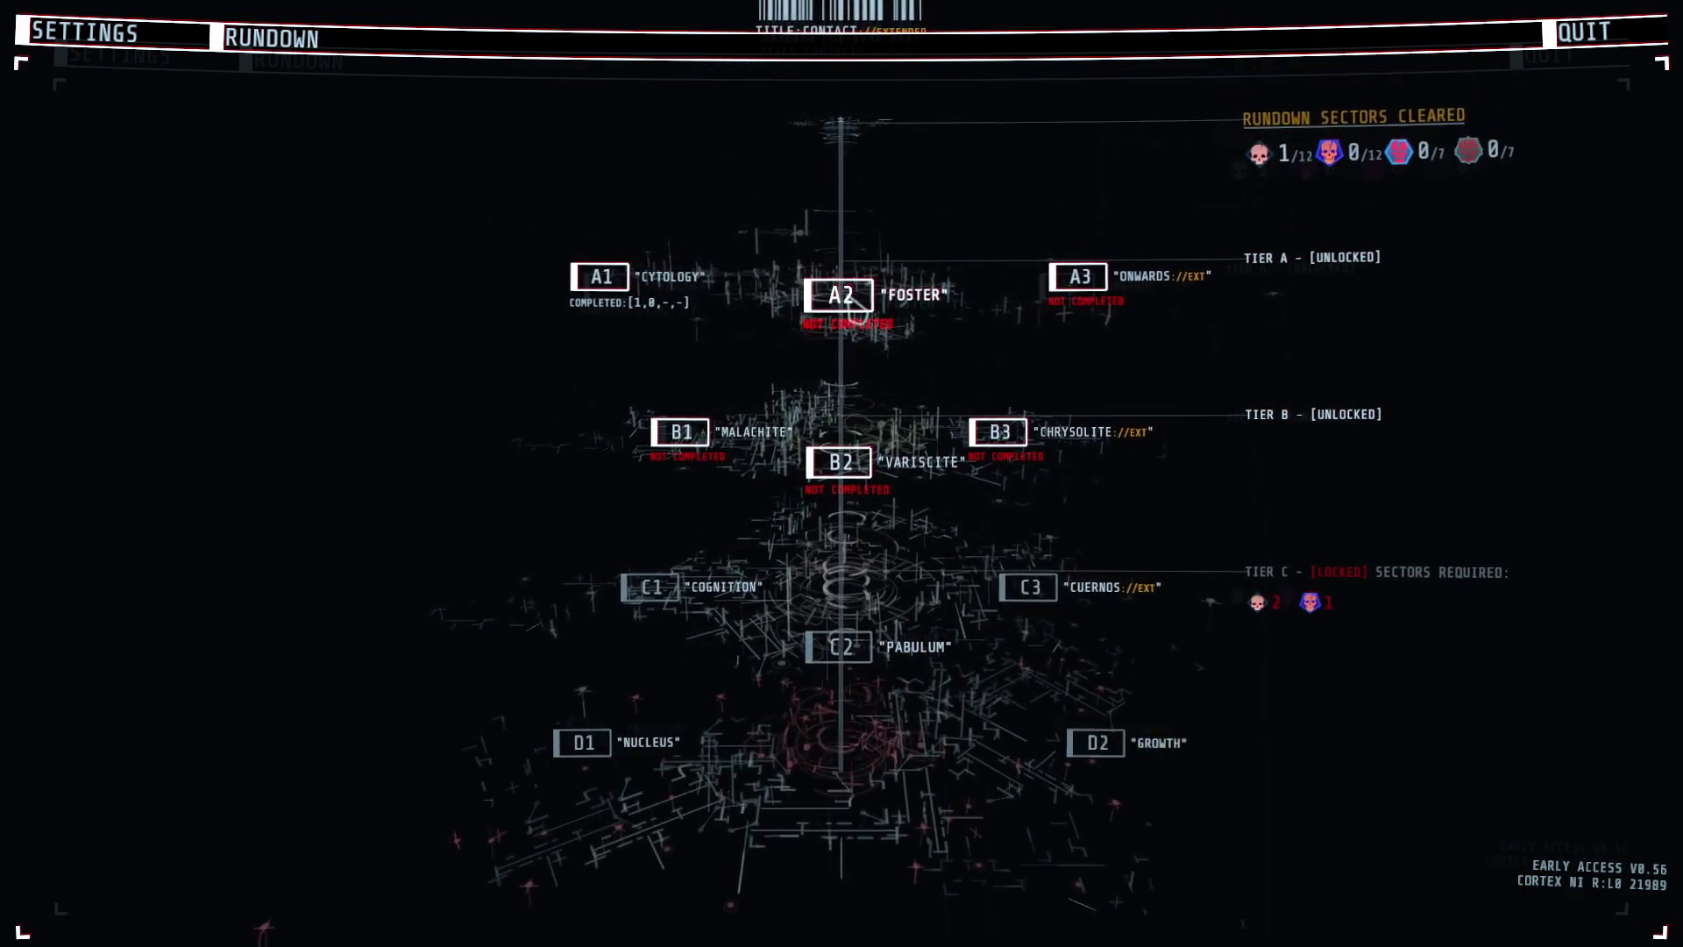
pyautogui.click(841, 295)
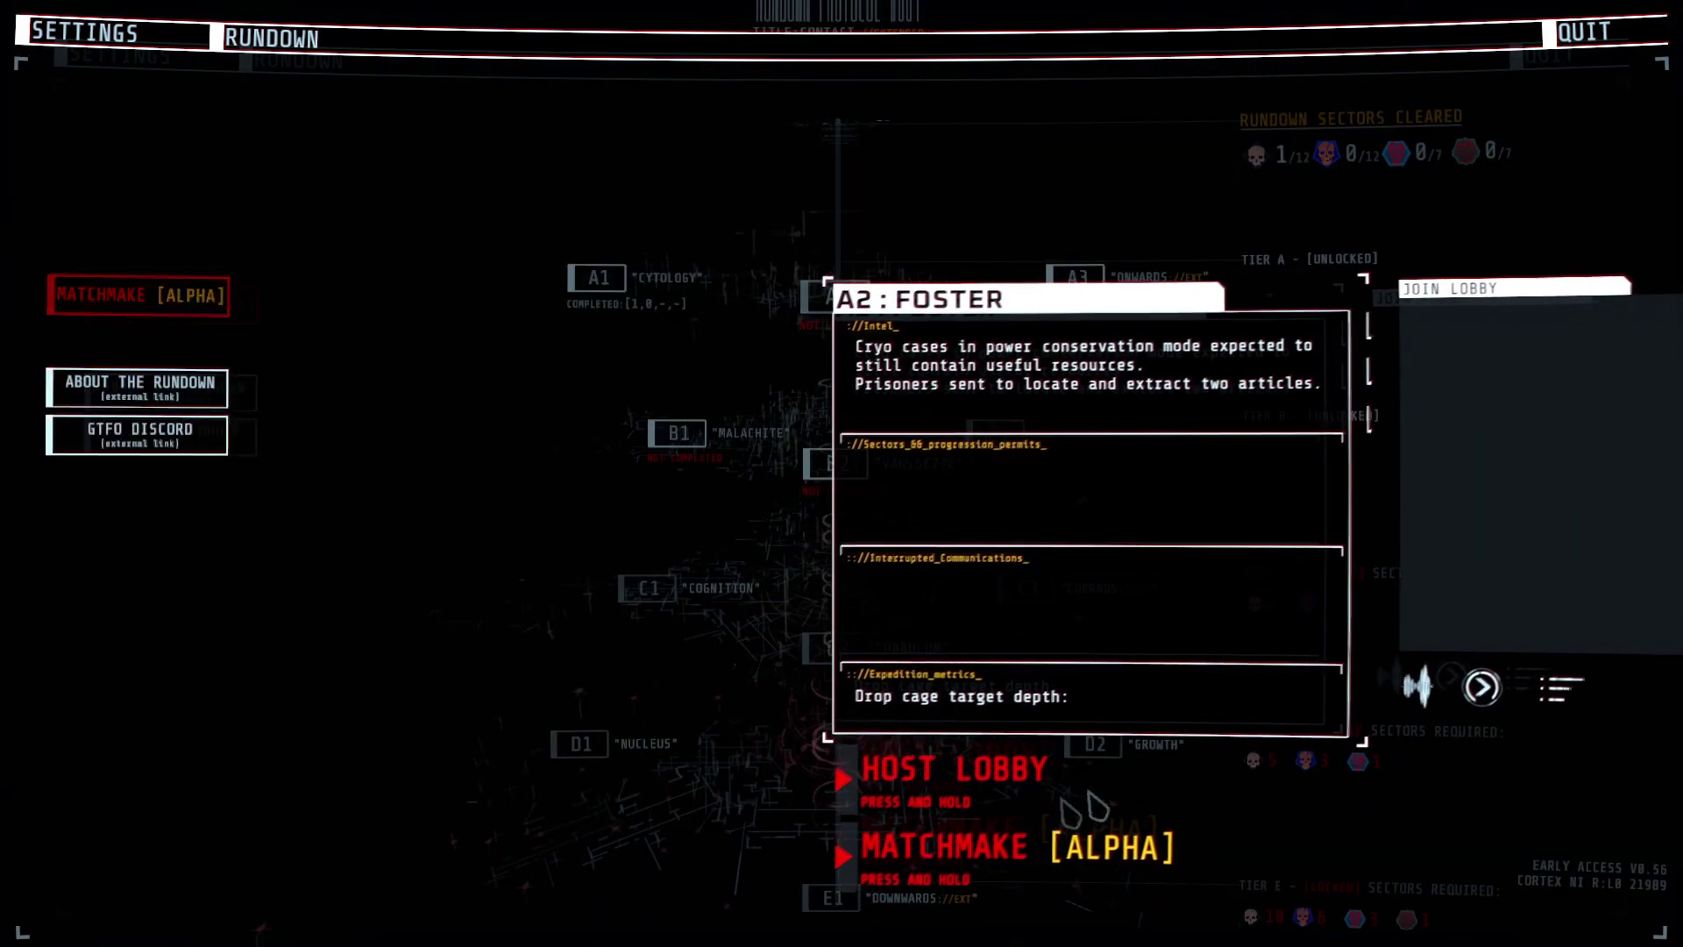
pyautogui.moveTo(1014, 797); pyautogui.dragTo(1021, 772)
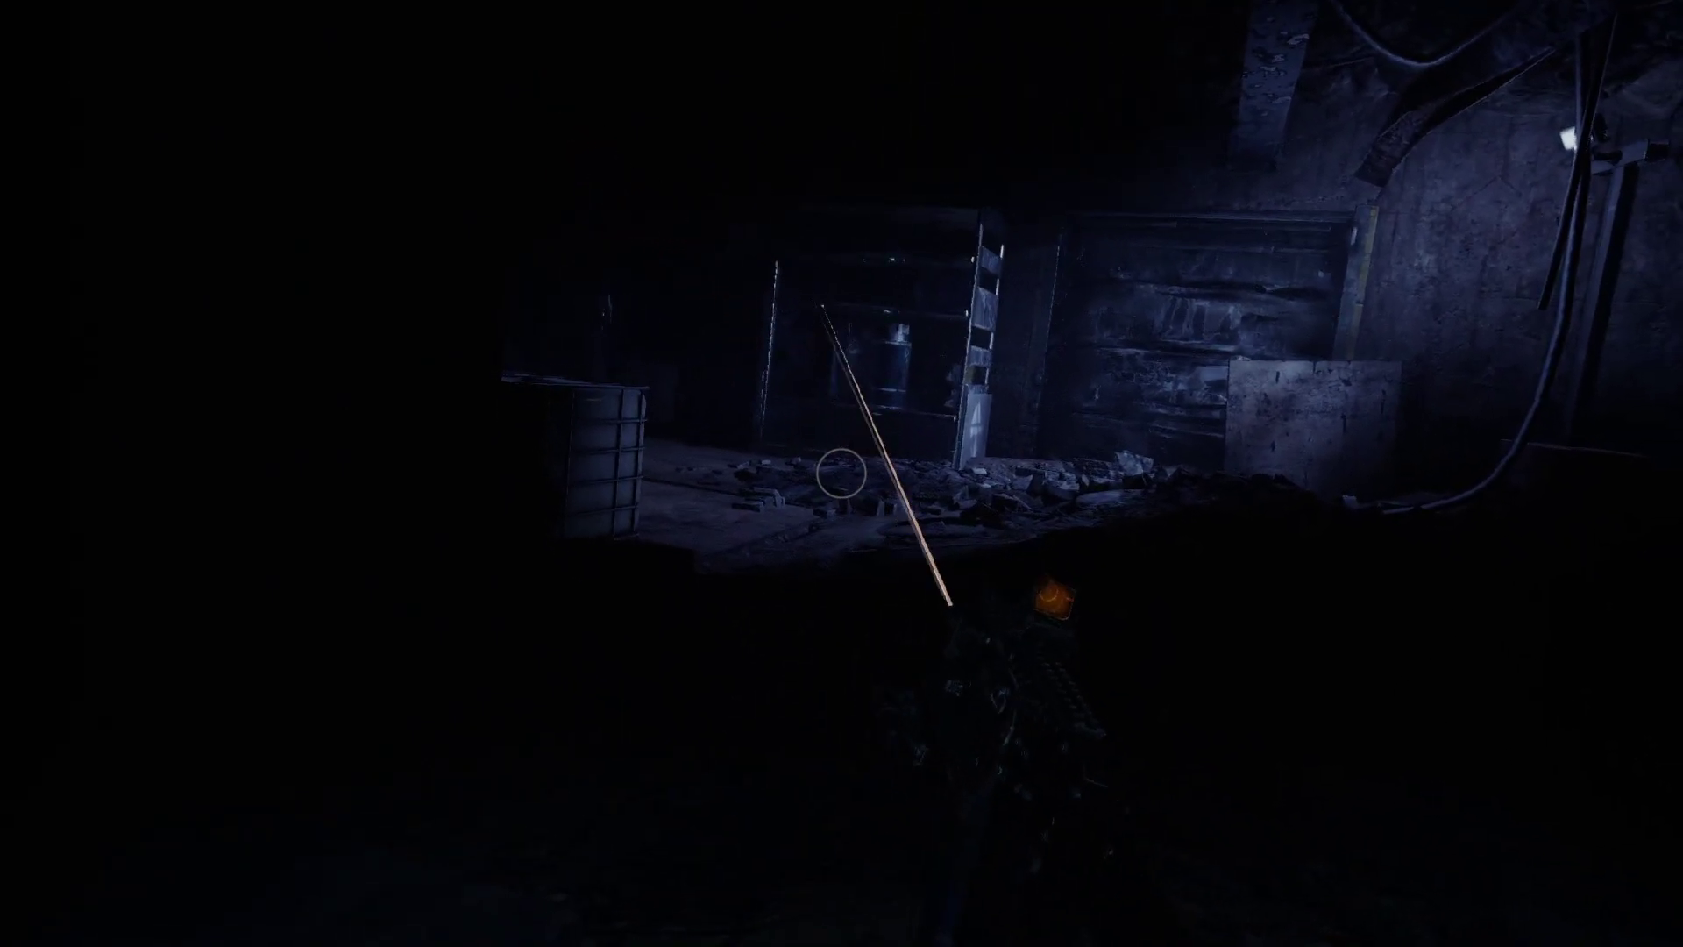
pyautogui.press('f')
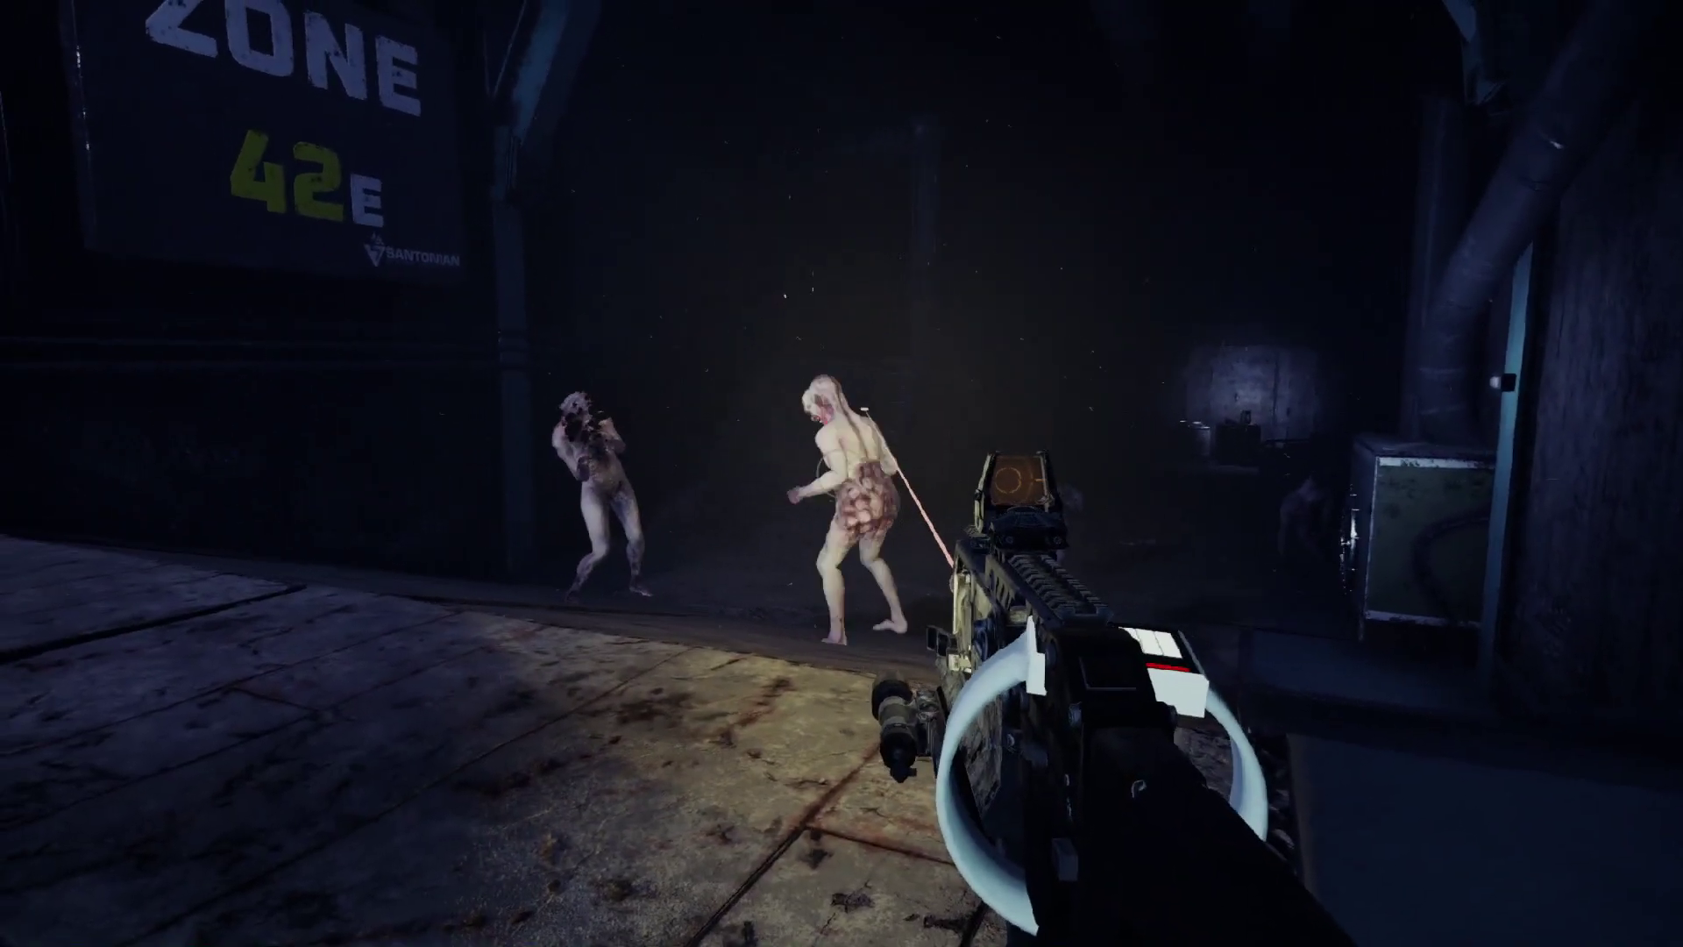
pyautogui.click(844, 480)
pyautogui.click(841, 476)
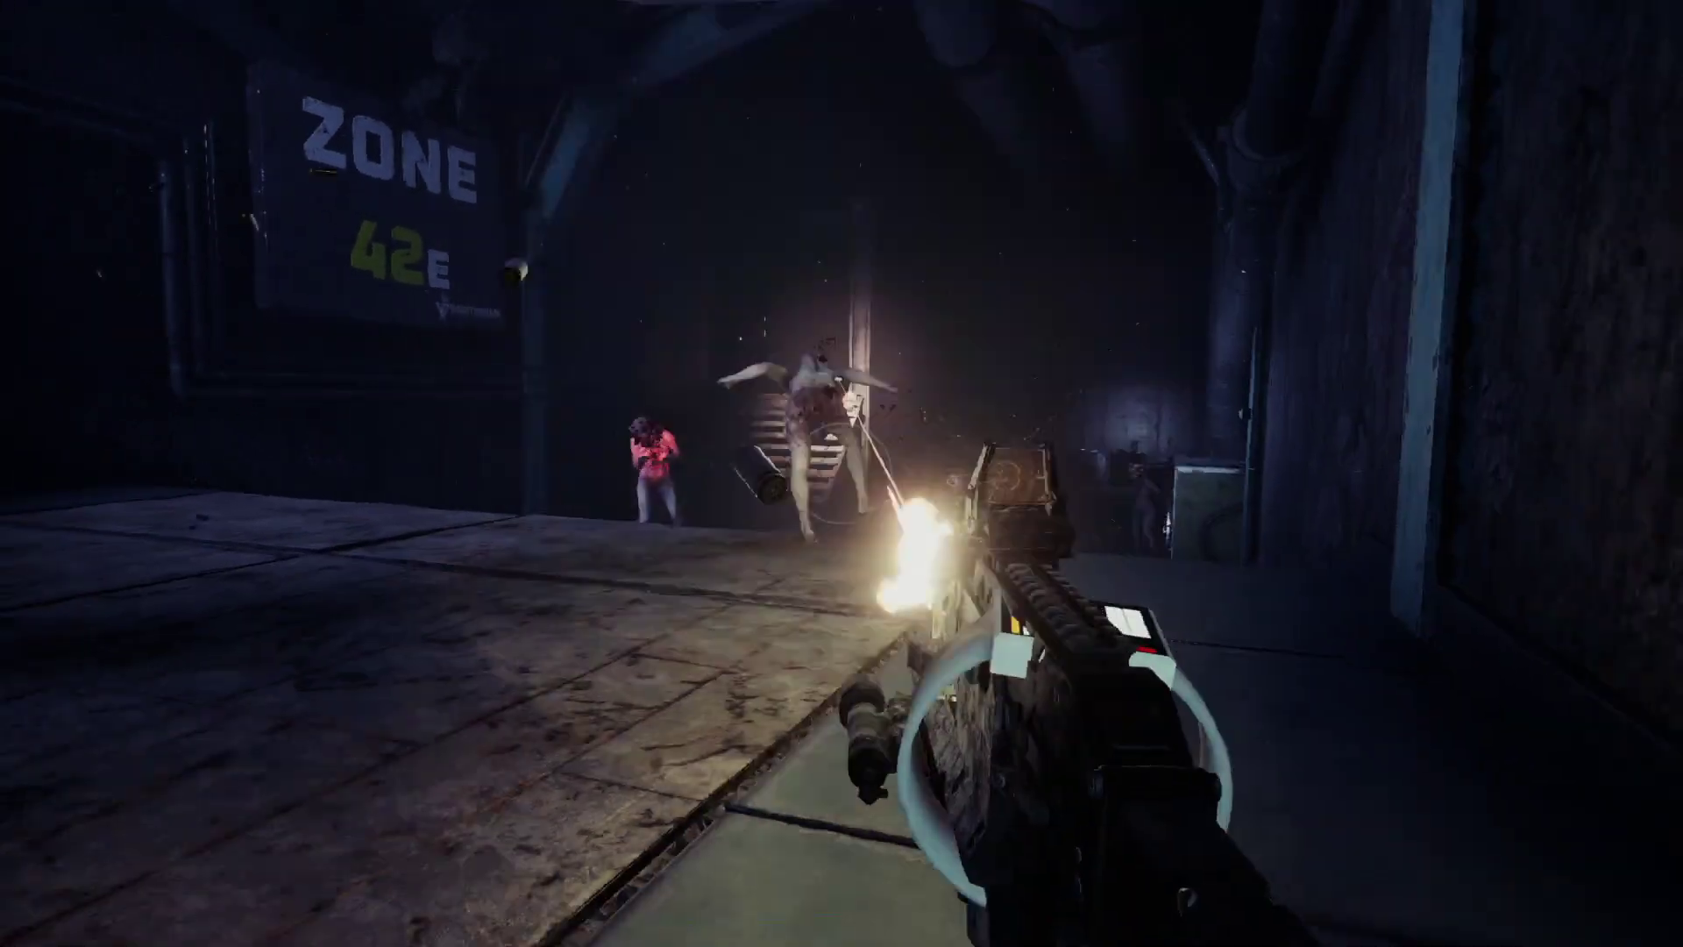
pyautogui.click(841, 473)
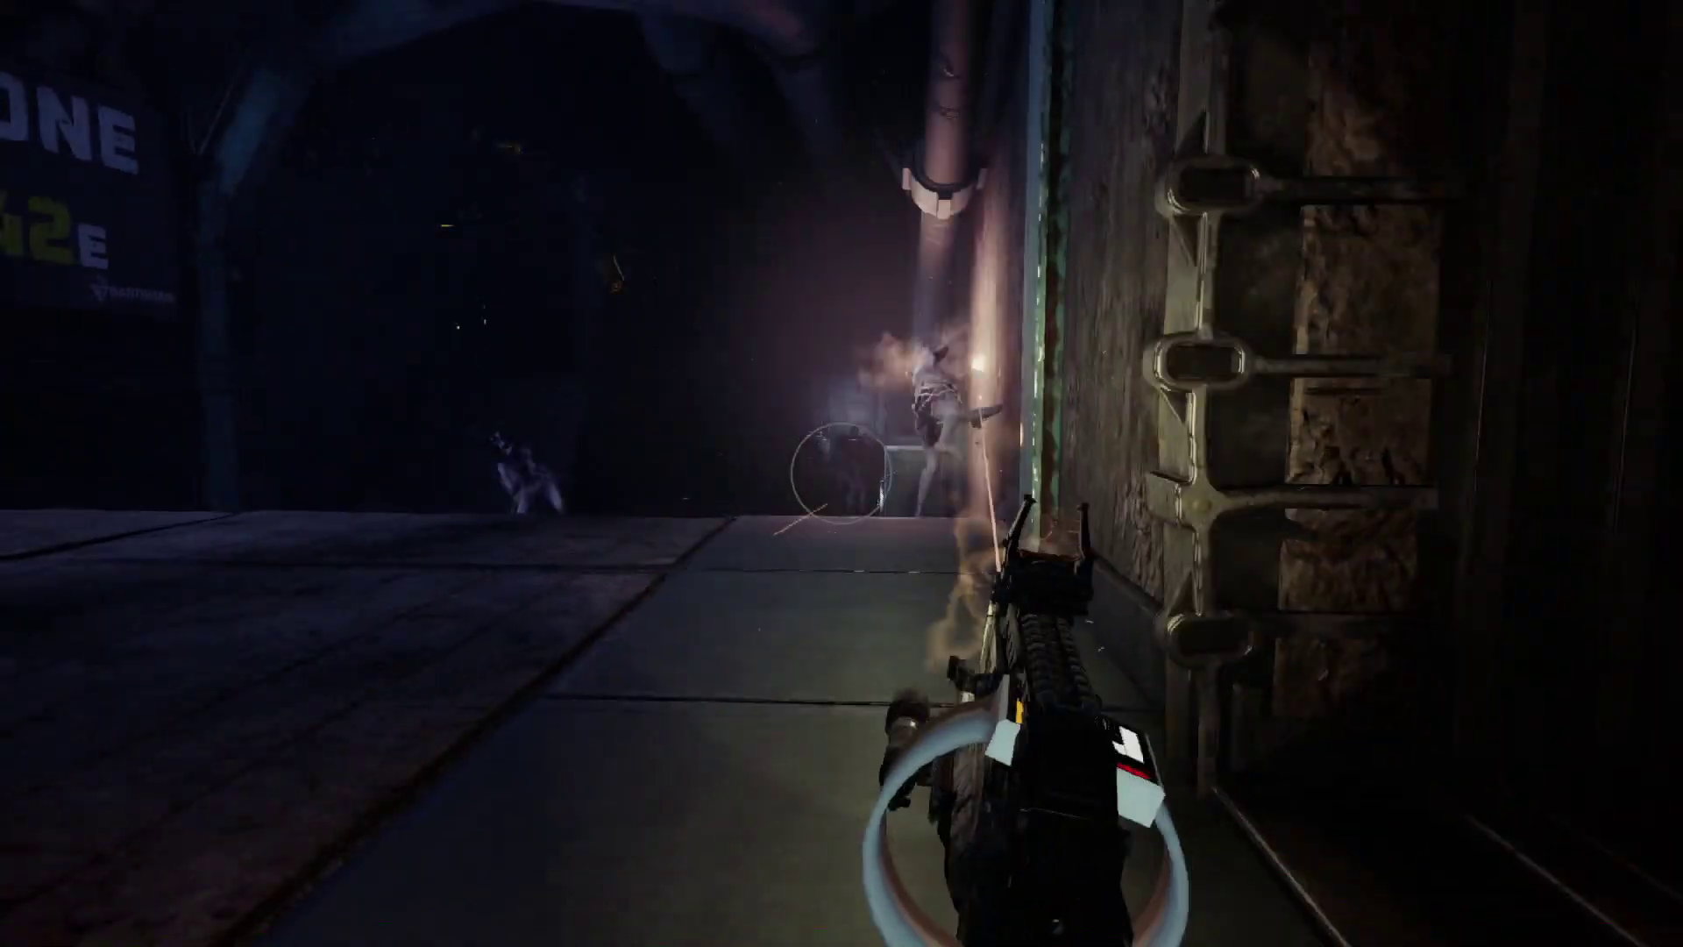
pyautogui.click(841, 473)
pyautogui.click(841, 472)
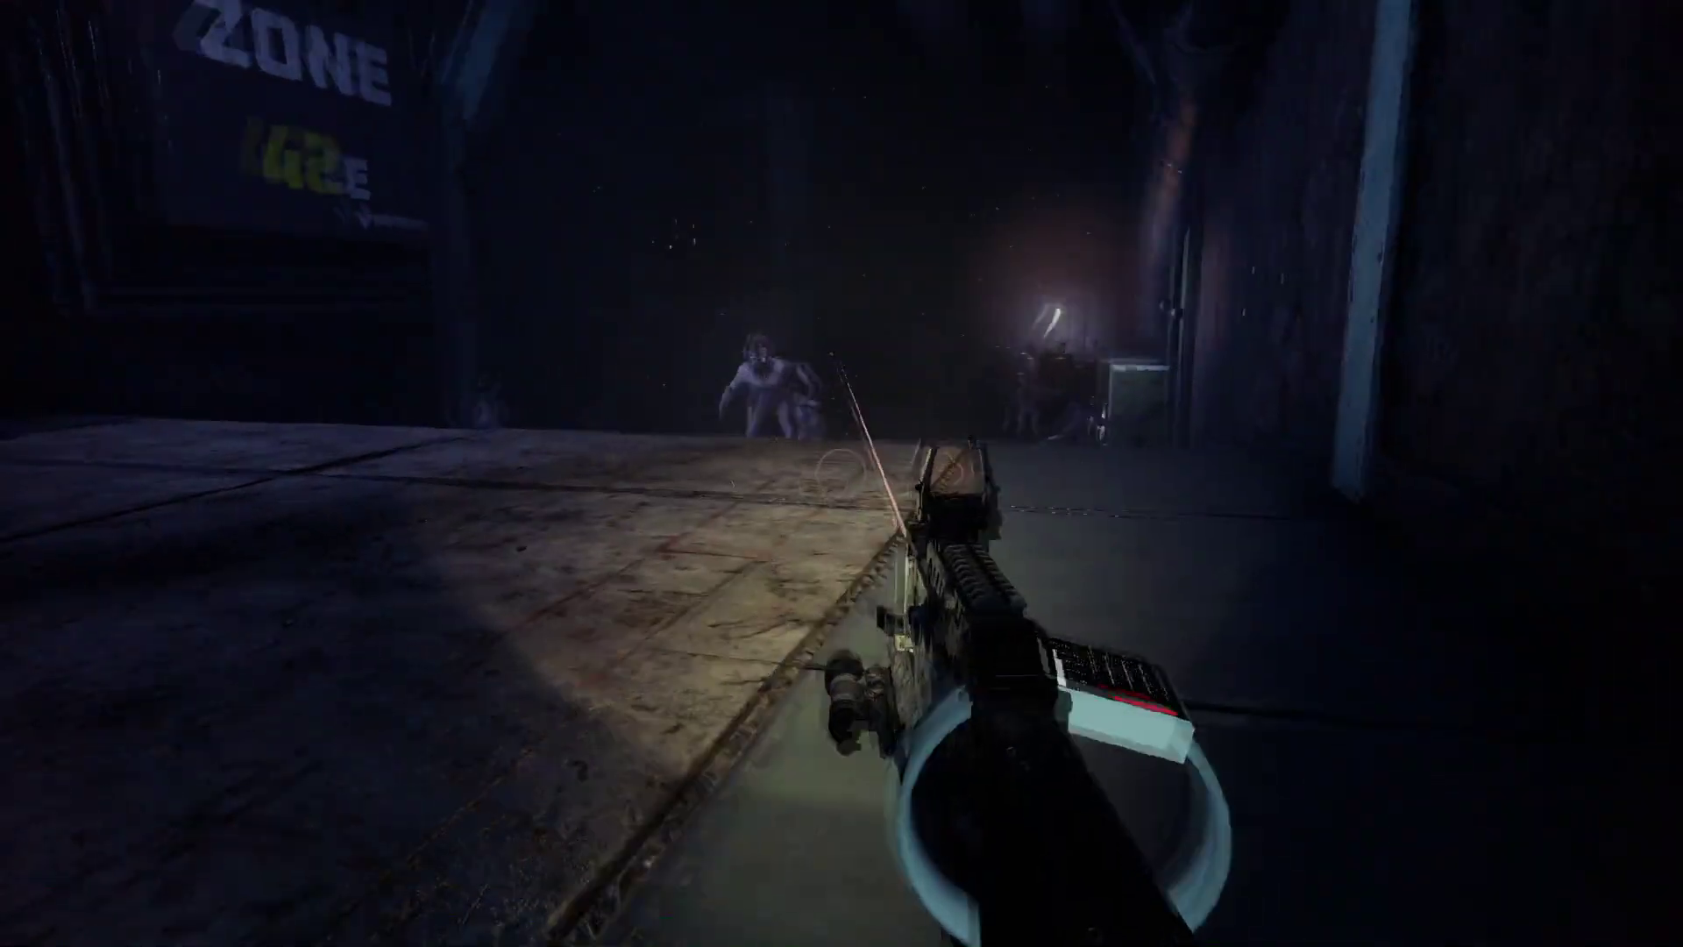
pyautogui.press('d')
pyautogui.click(841, 473)
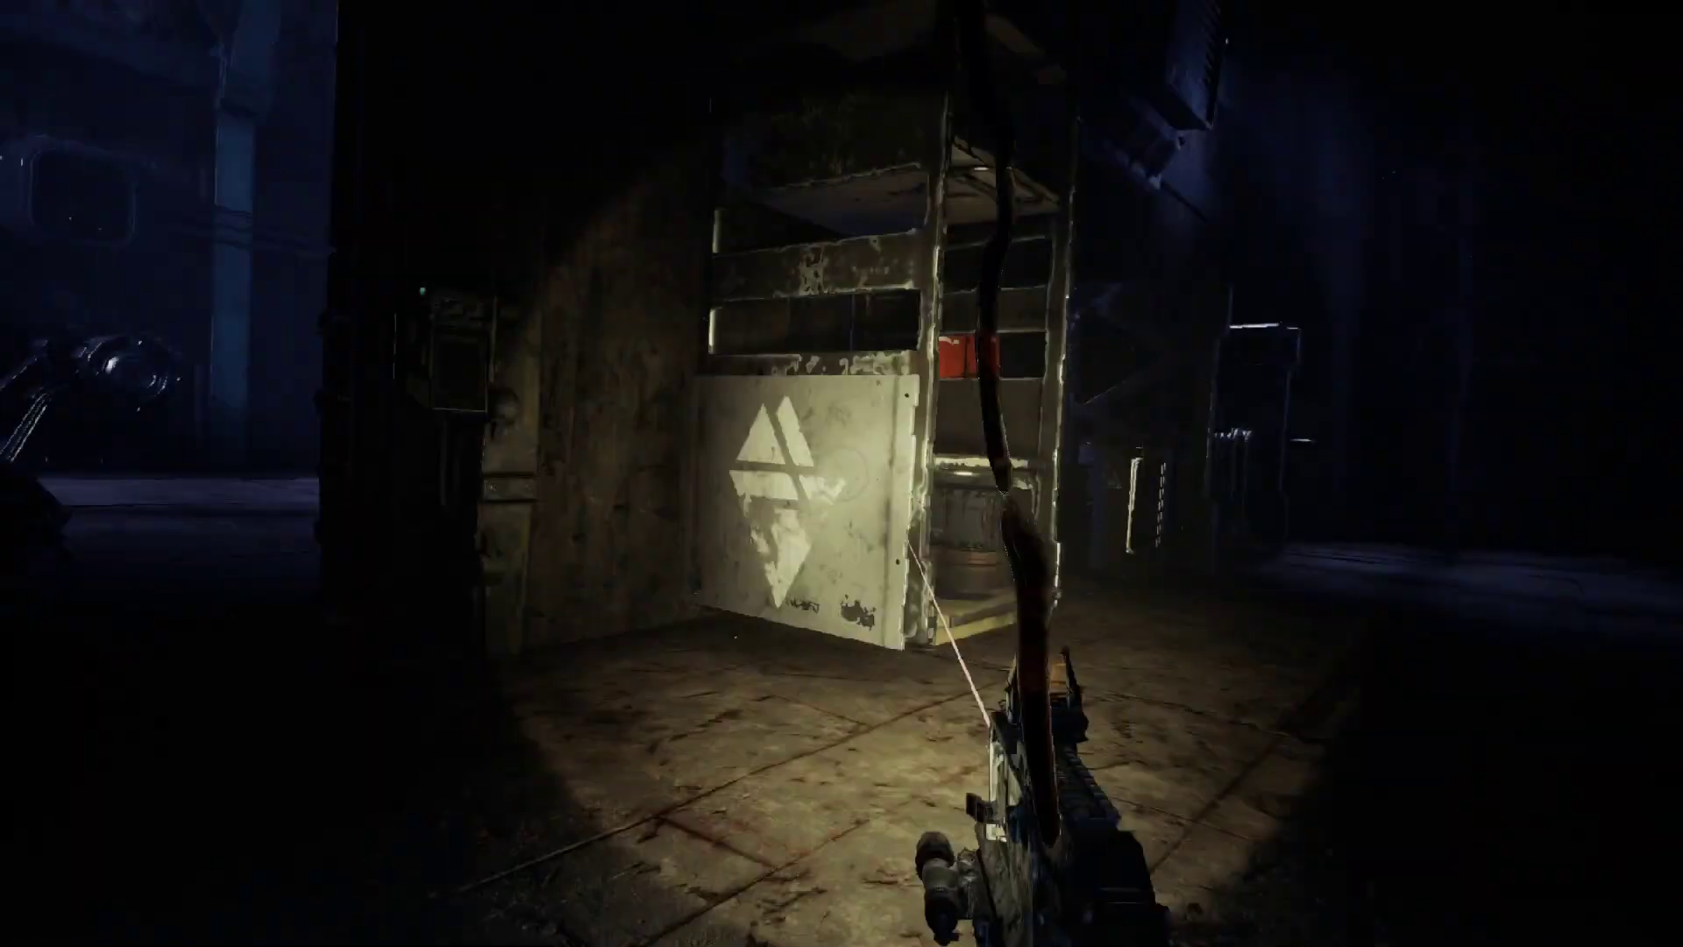
pyautogui.press('w')
pyautogui.press('w')
pyautogui.click(841, 473)
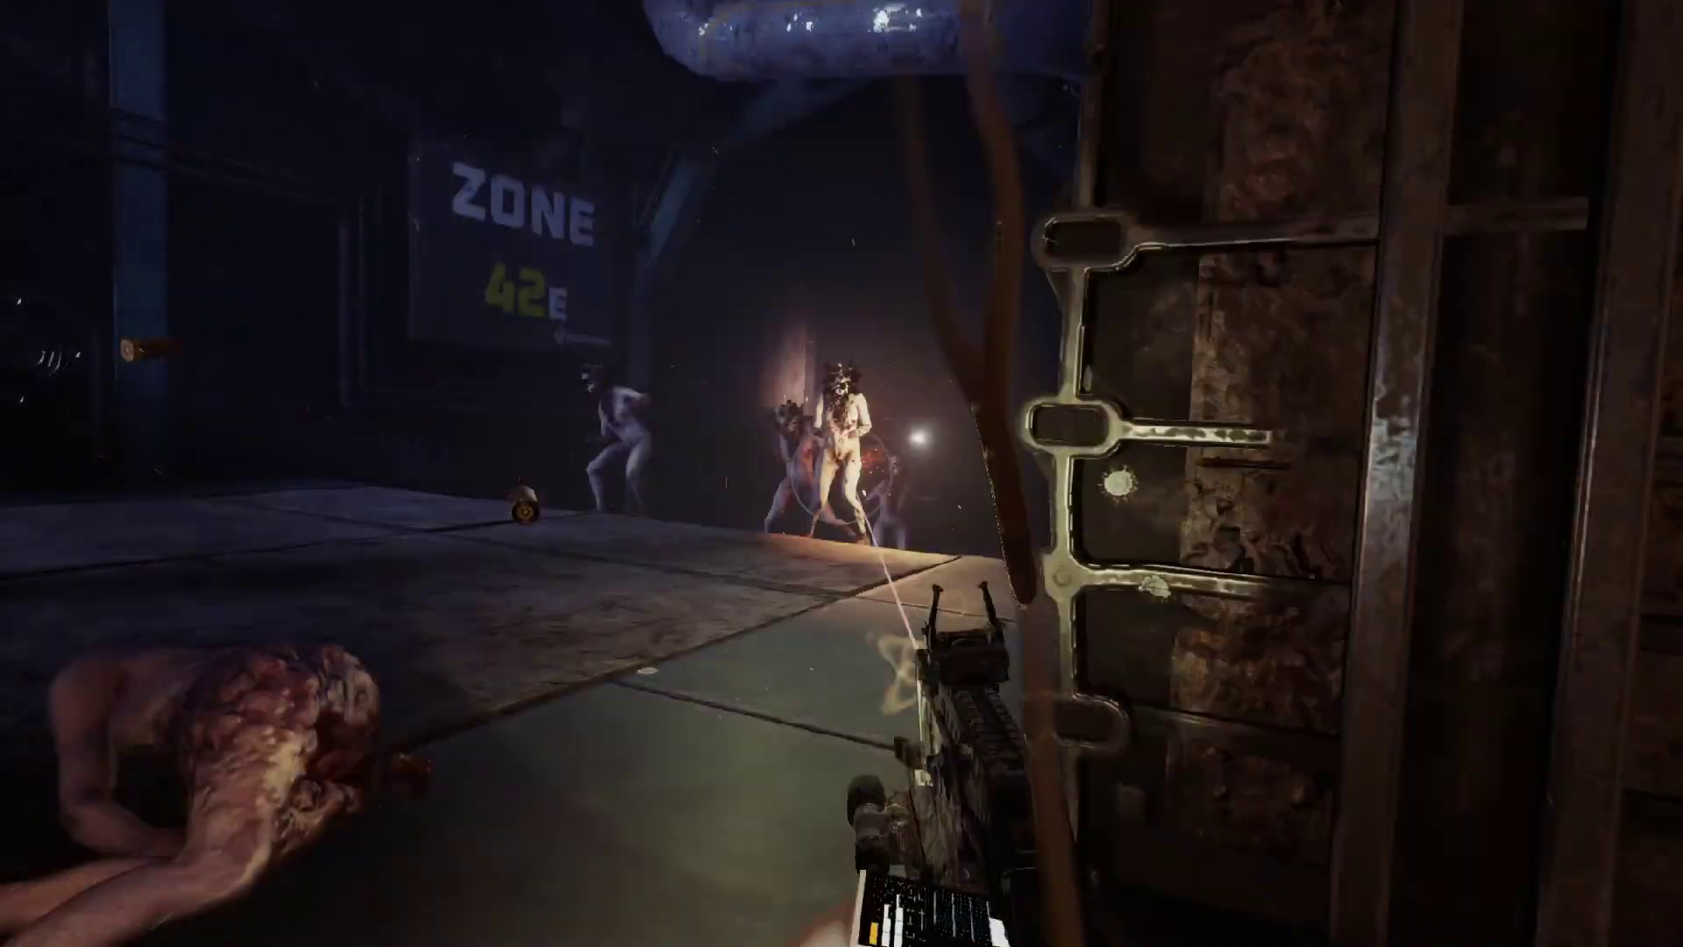
pyautogui.click(842, 474)
pyautogui.press('s')
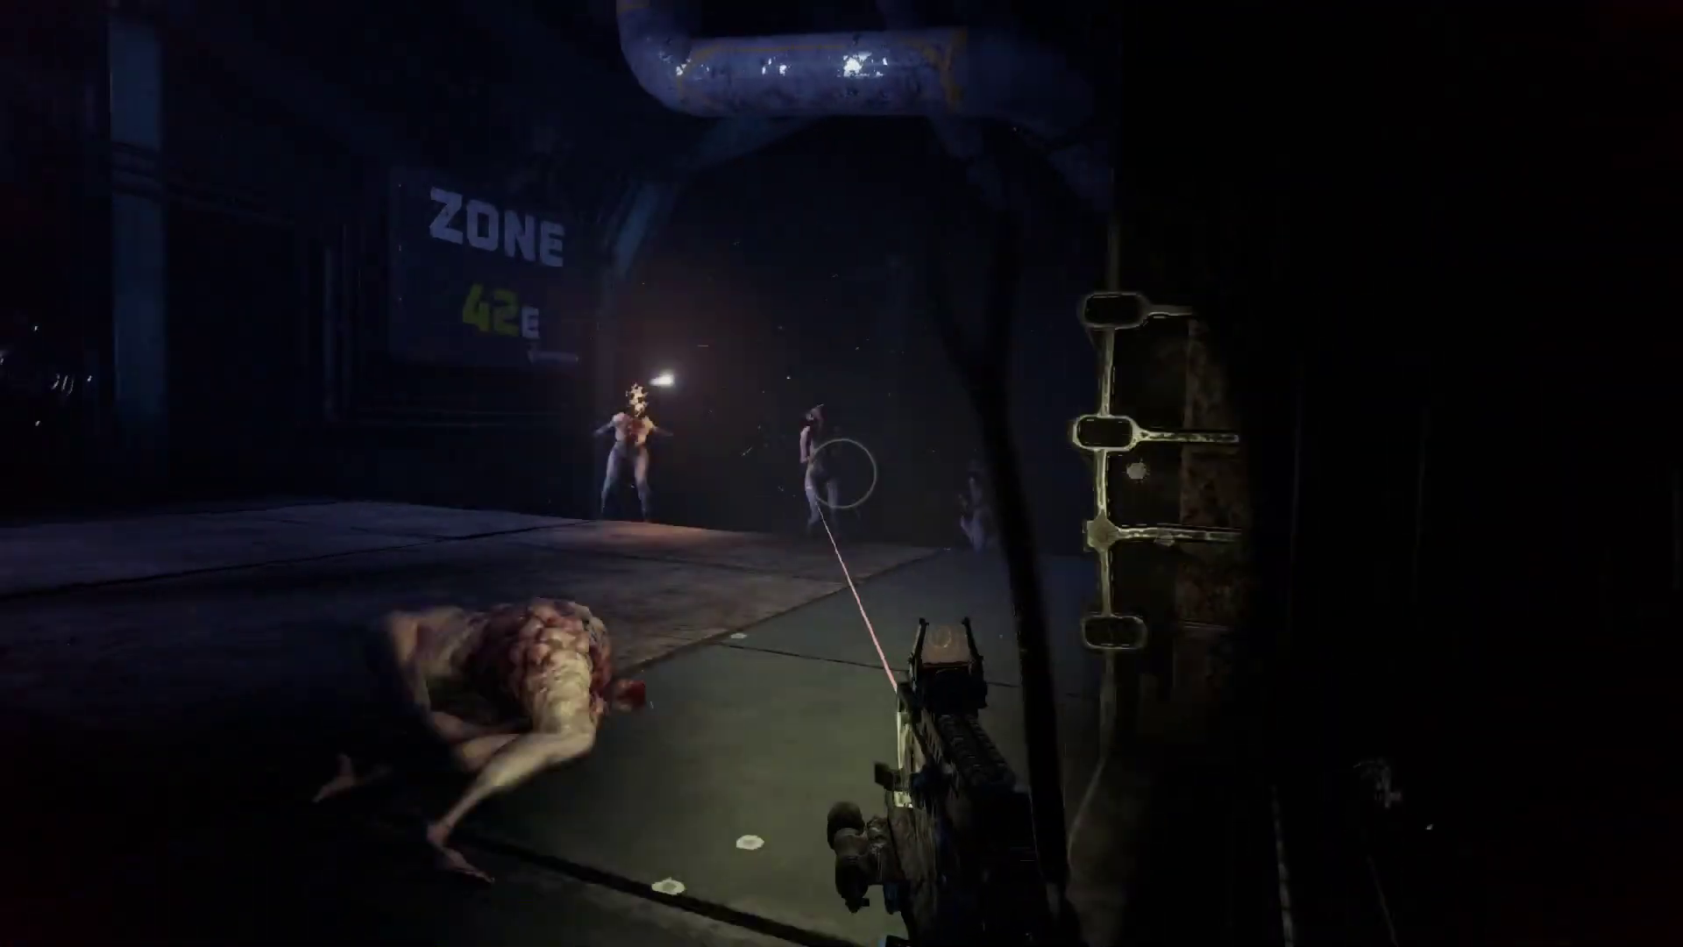
pyautogui.click(842, 473)
pyautogui.press('d')
pyautogui.click(841, 474)
pyautogui.press('s')
pyautogui.press('d')
pyautogui.press('w')
pyautogui.press('a')
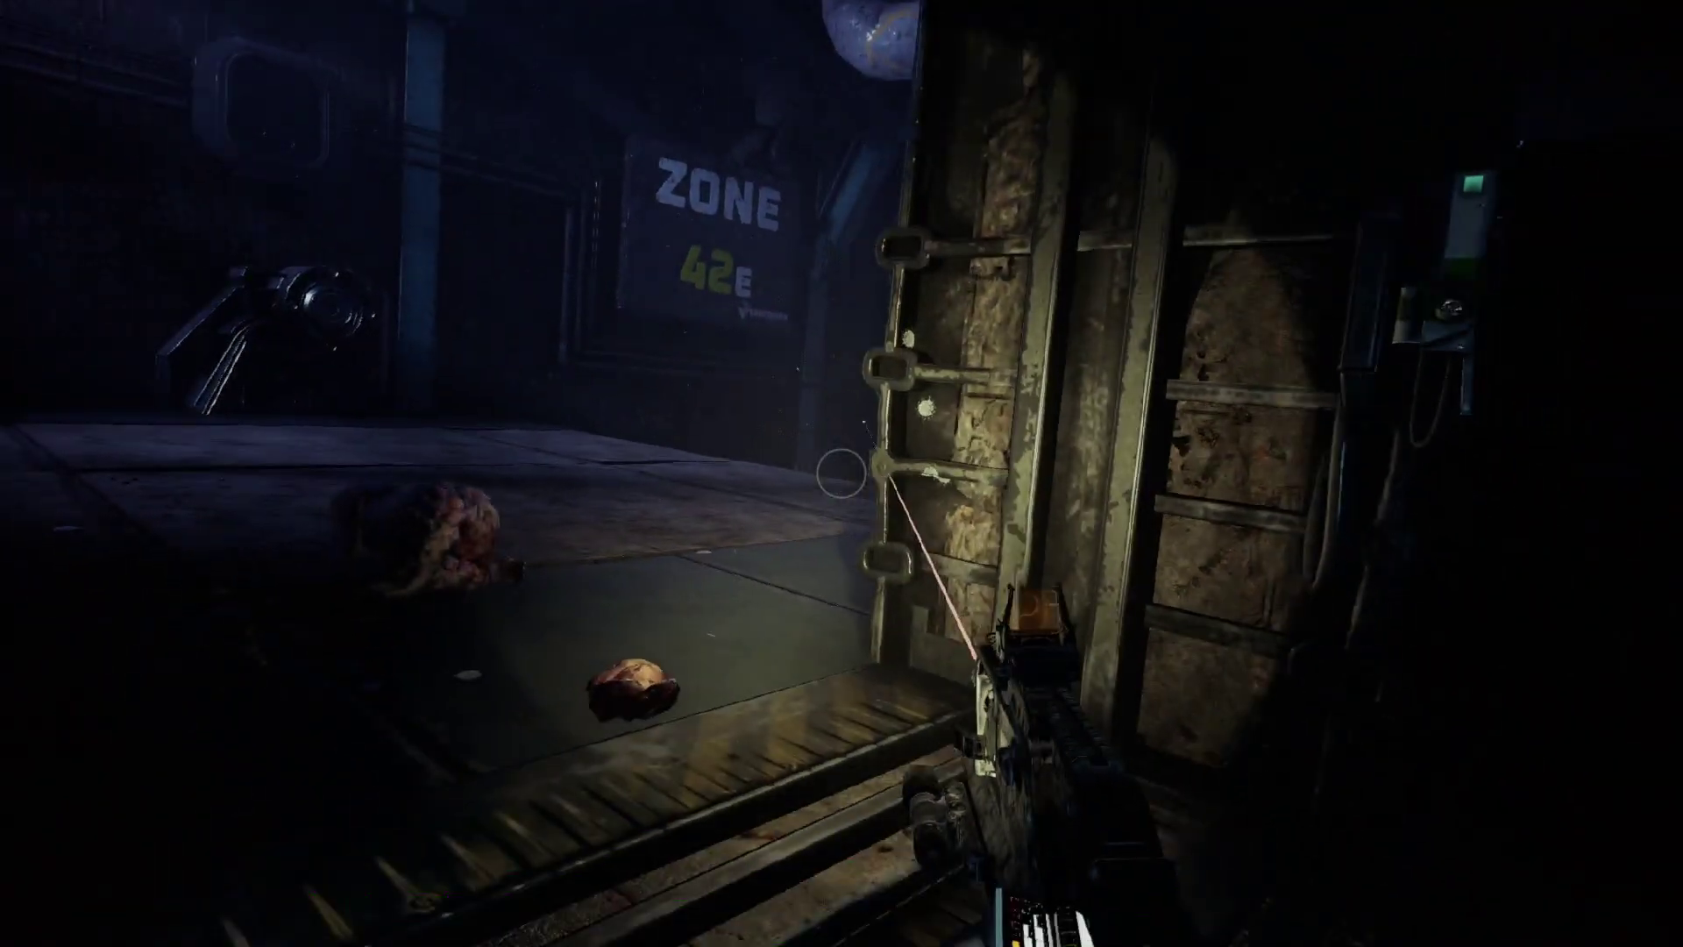
pyautogui.press('s')
pyautogui.press('r')
pyautogui.press('d')
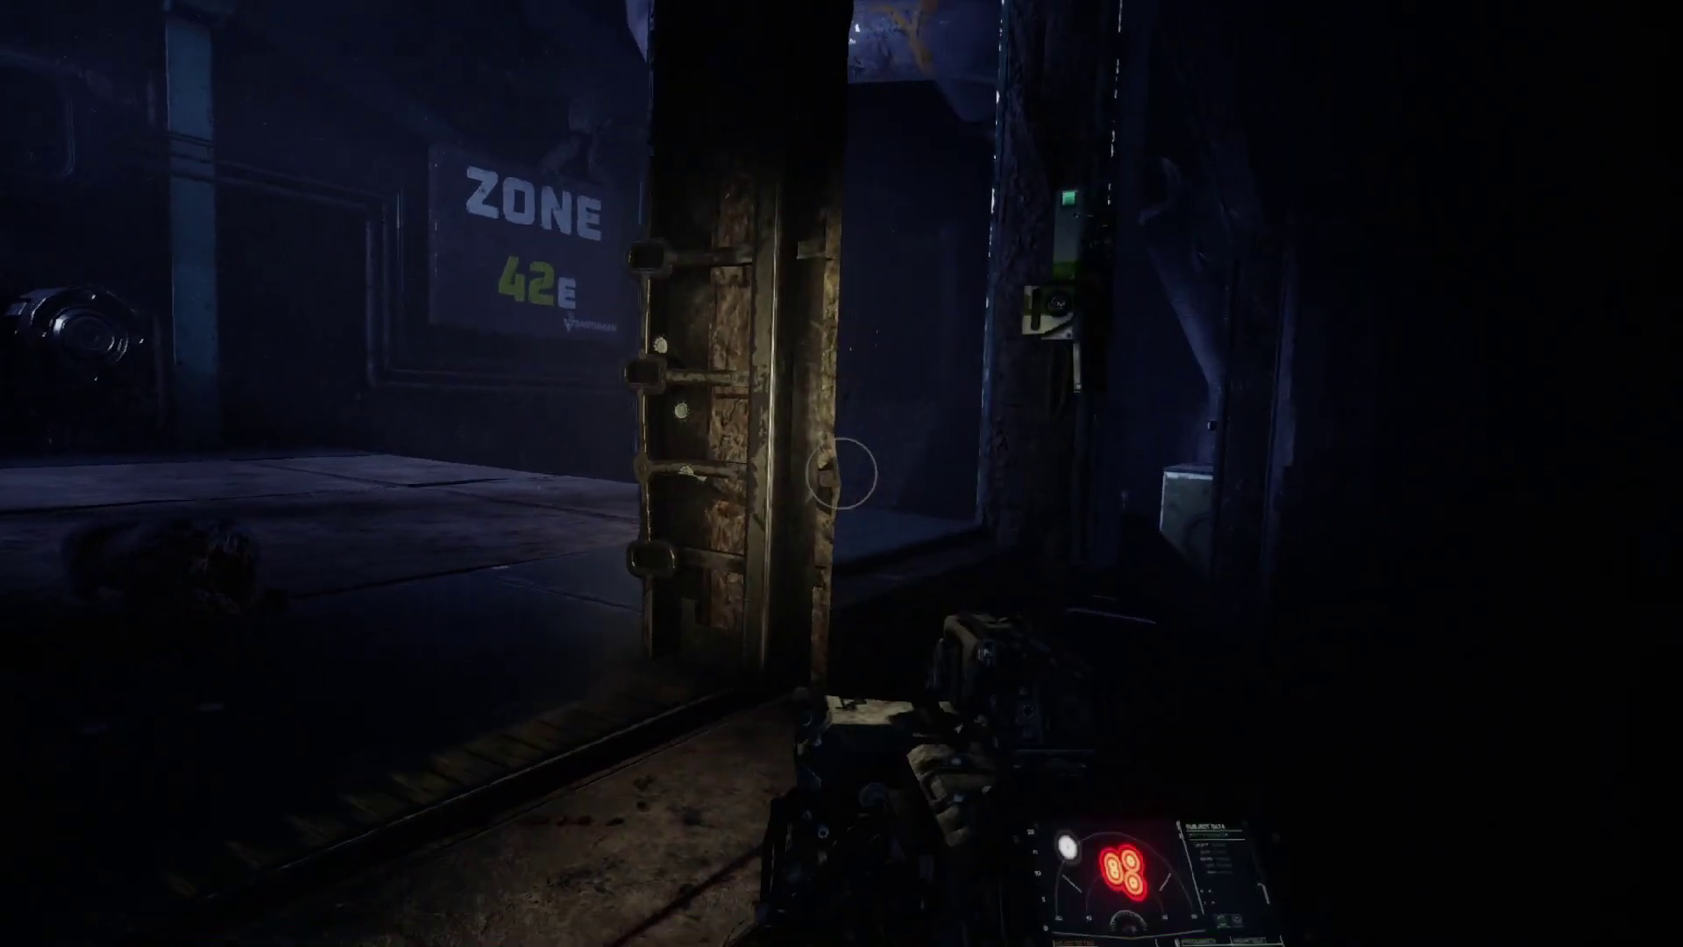
pyautogui.press('w')
pyautogui.press('a')
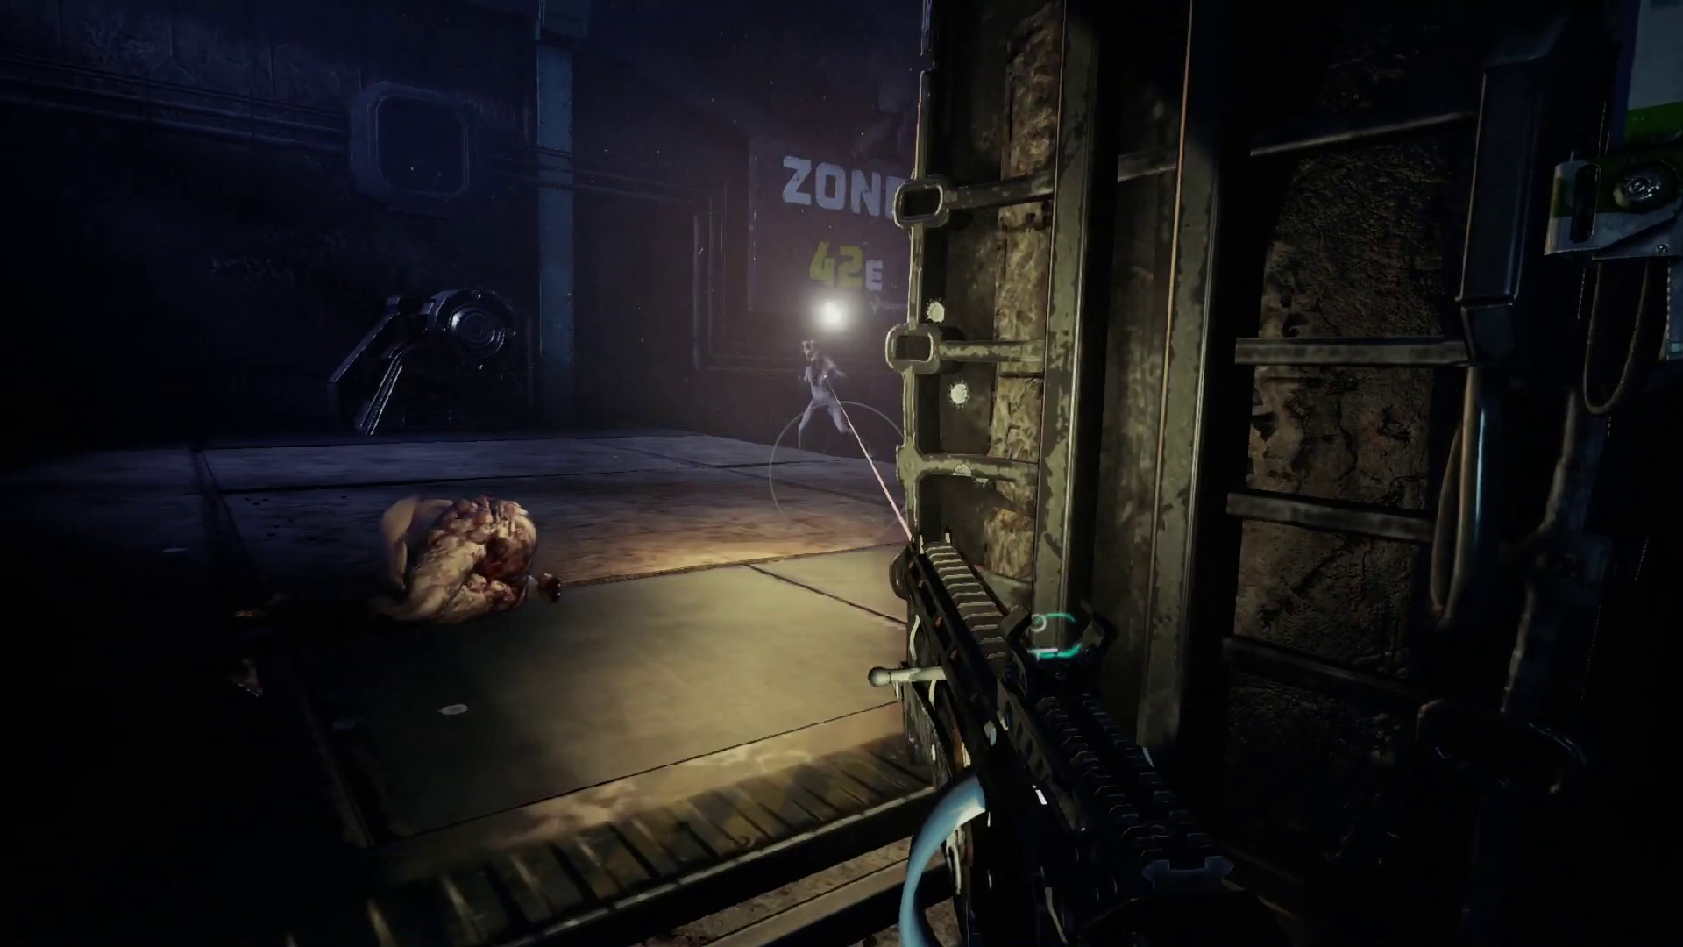
pyautogui.press('a')
pyautogui.press('d')
pyautogui.press('w')
pyautogui.press('a')
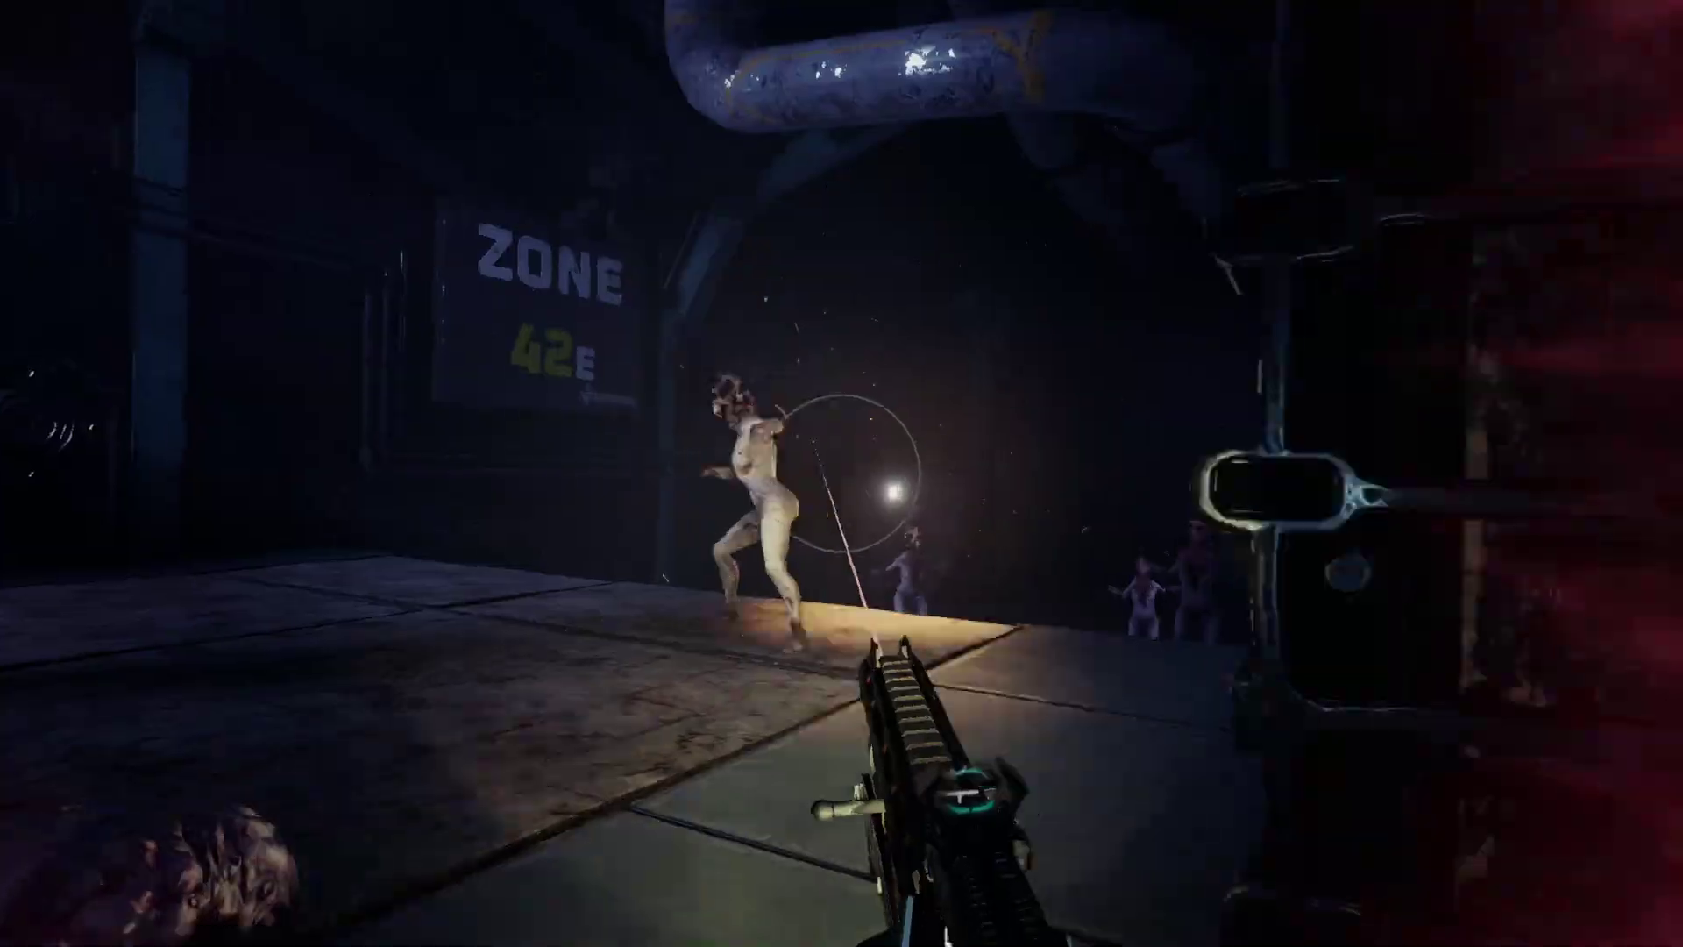
pyautogui.press('d')
pyautogui.press('a')
pyautogui.click(840, 473)
pyautogui.press('d')
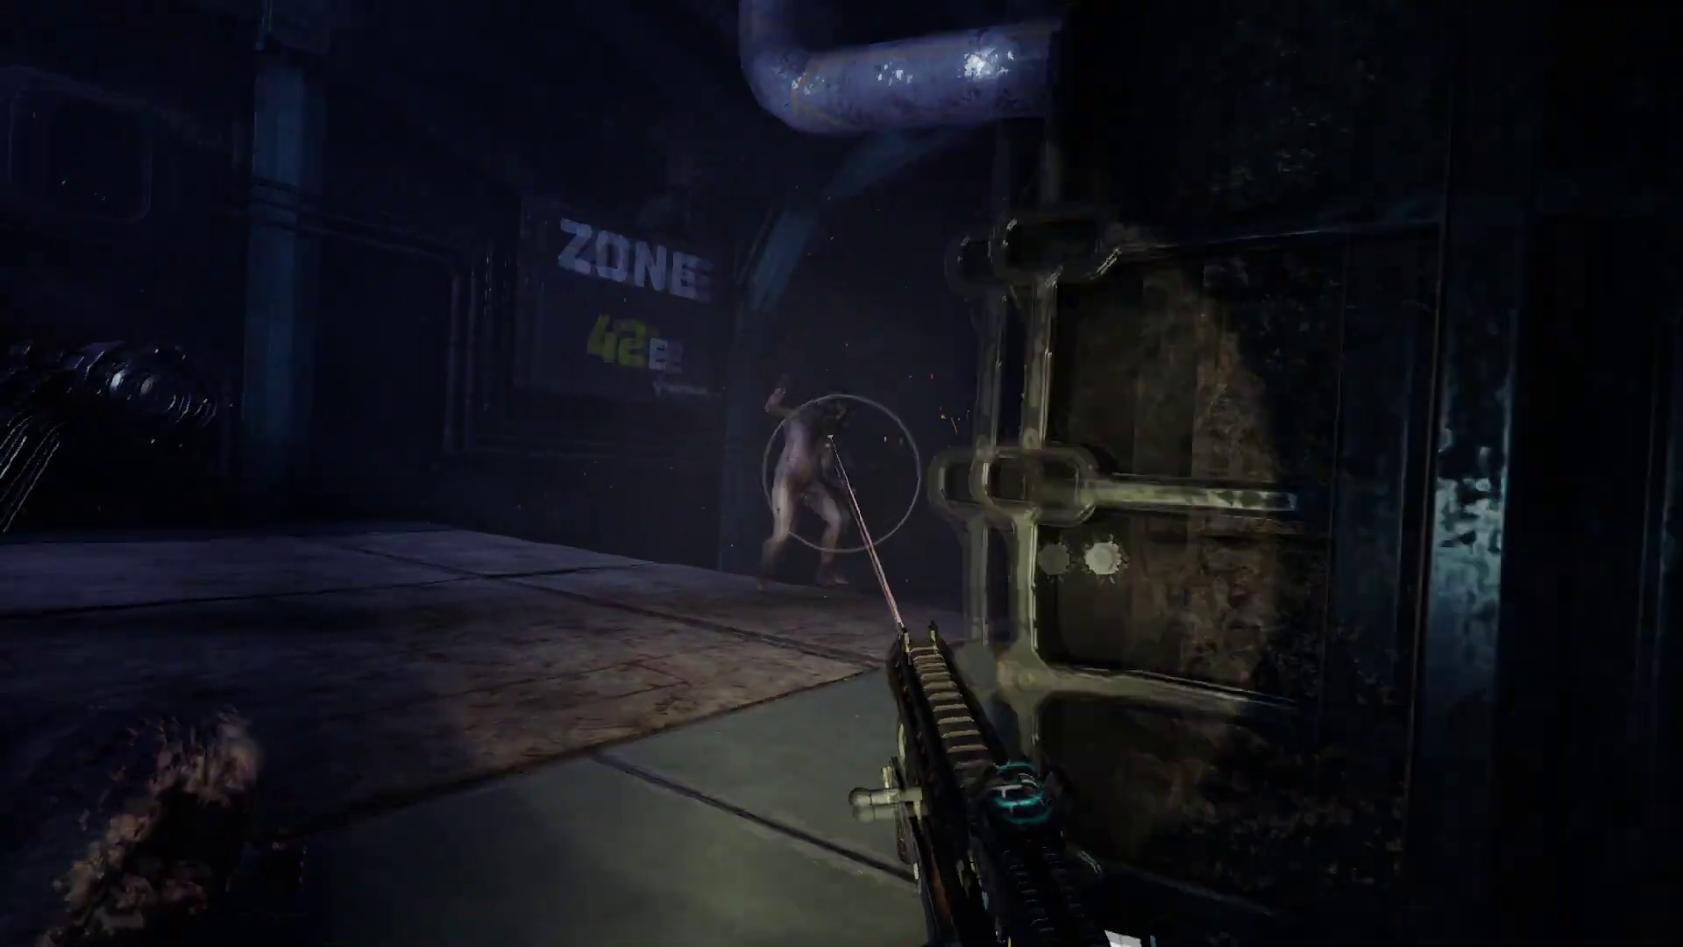
pyautogui.press('a')
pyautogui.click(841, 474)
pyautogui.press('d')
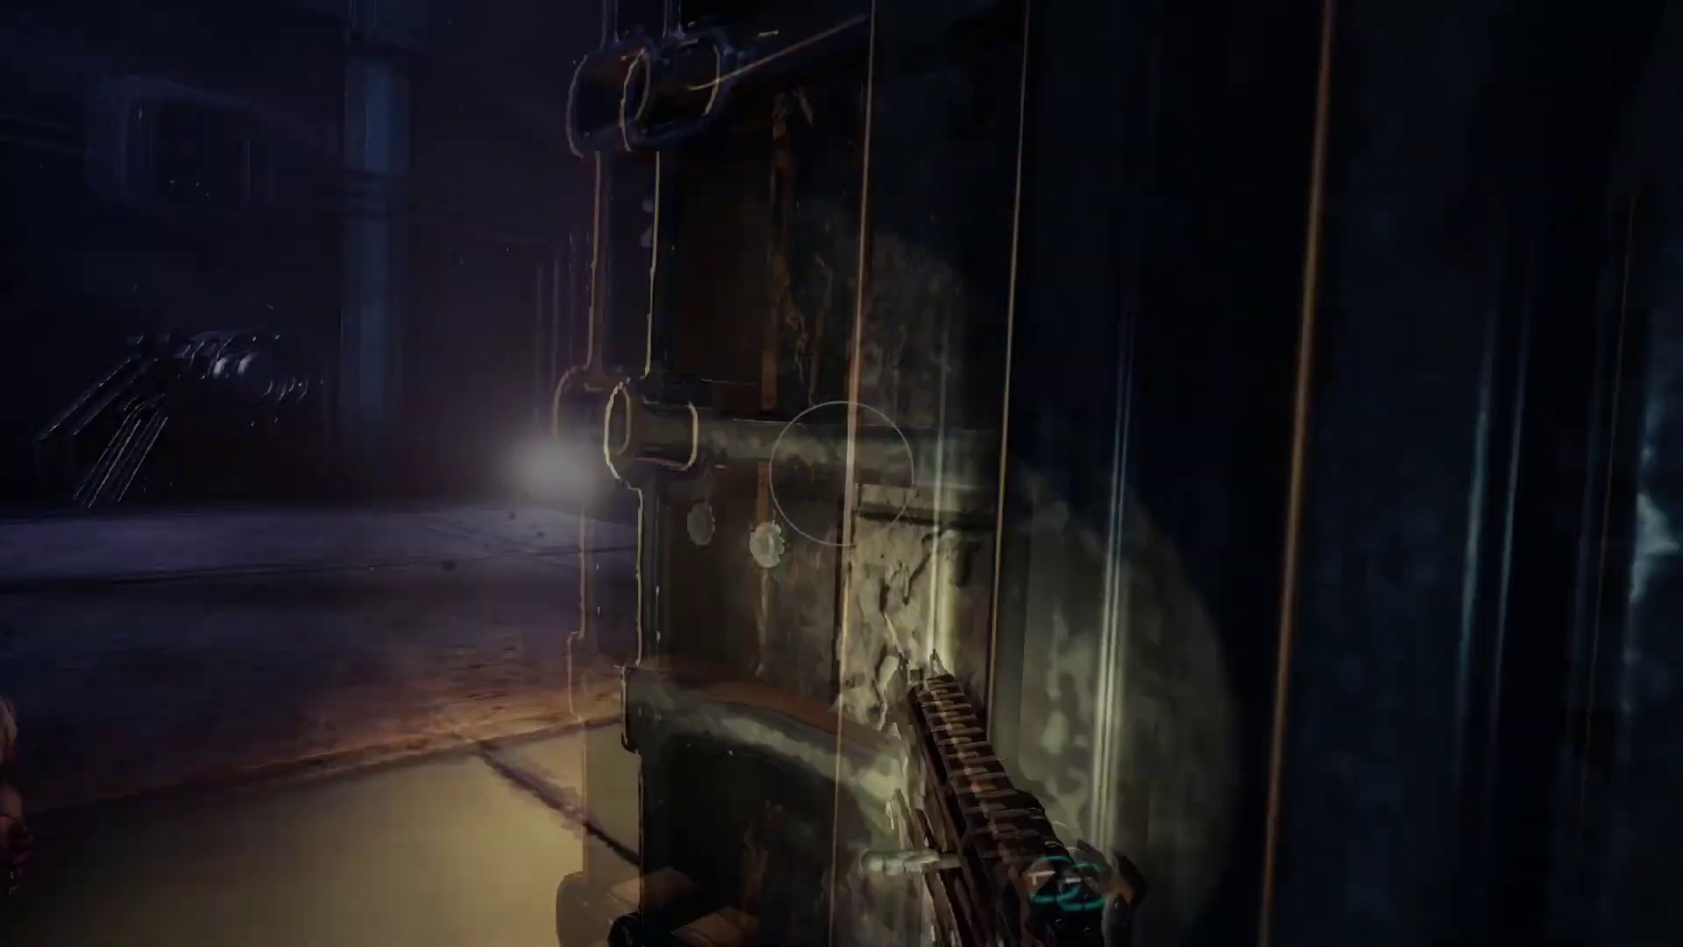
pyautogui.press('a')
pyautogui.press('d')
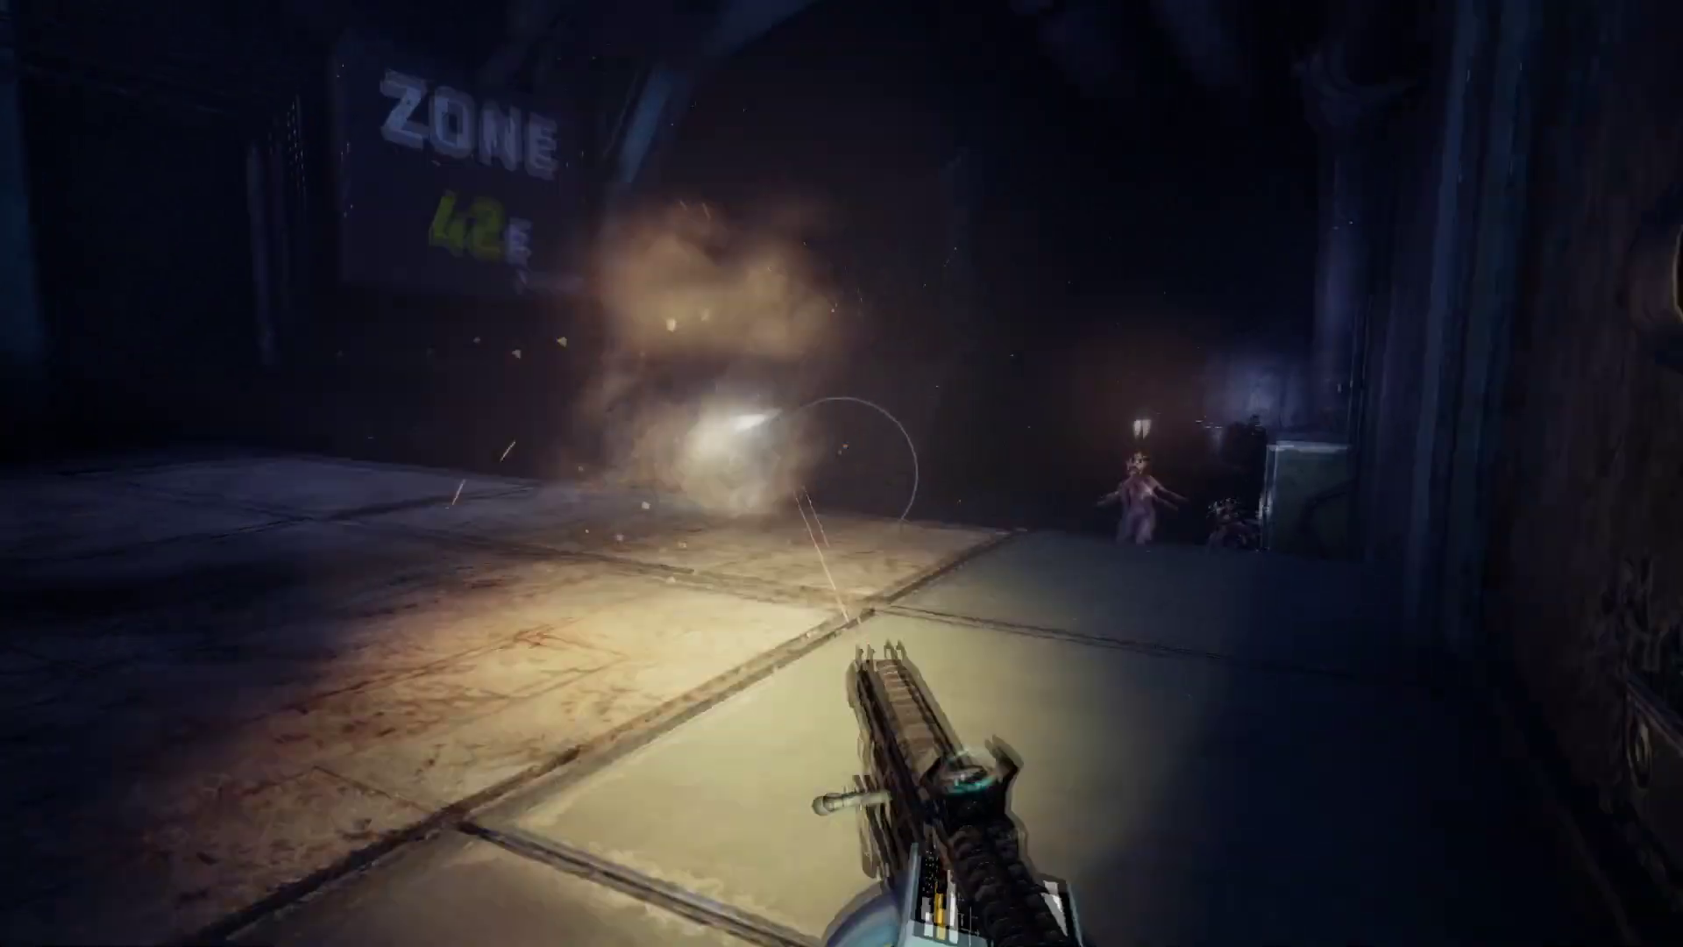
pyautogui.press('s')
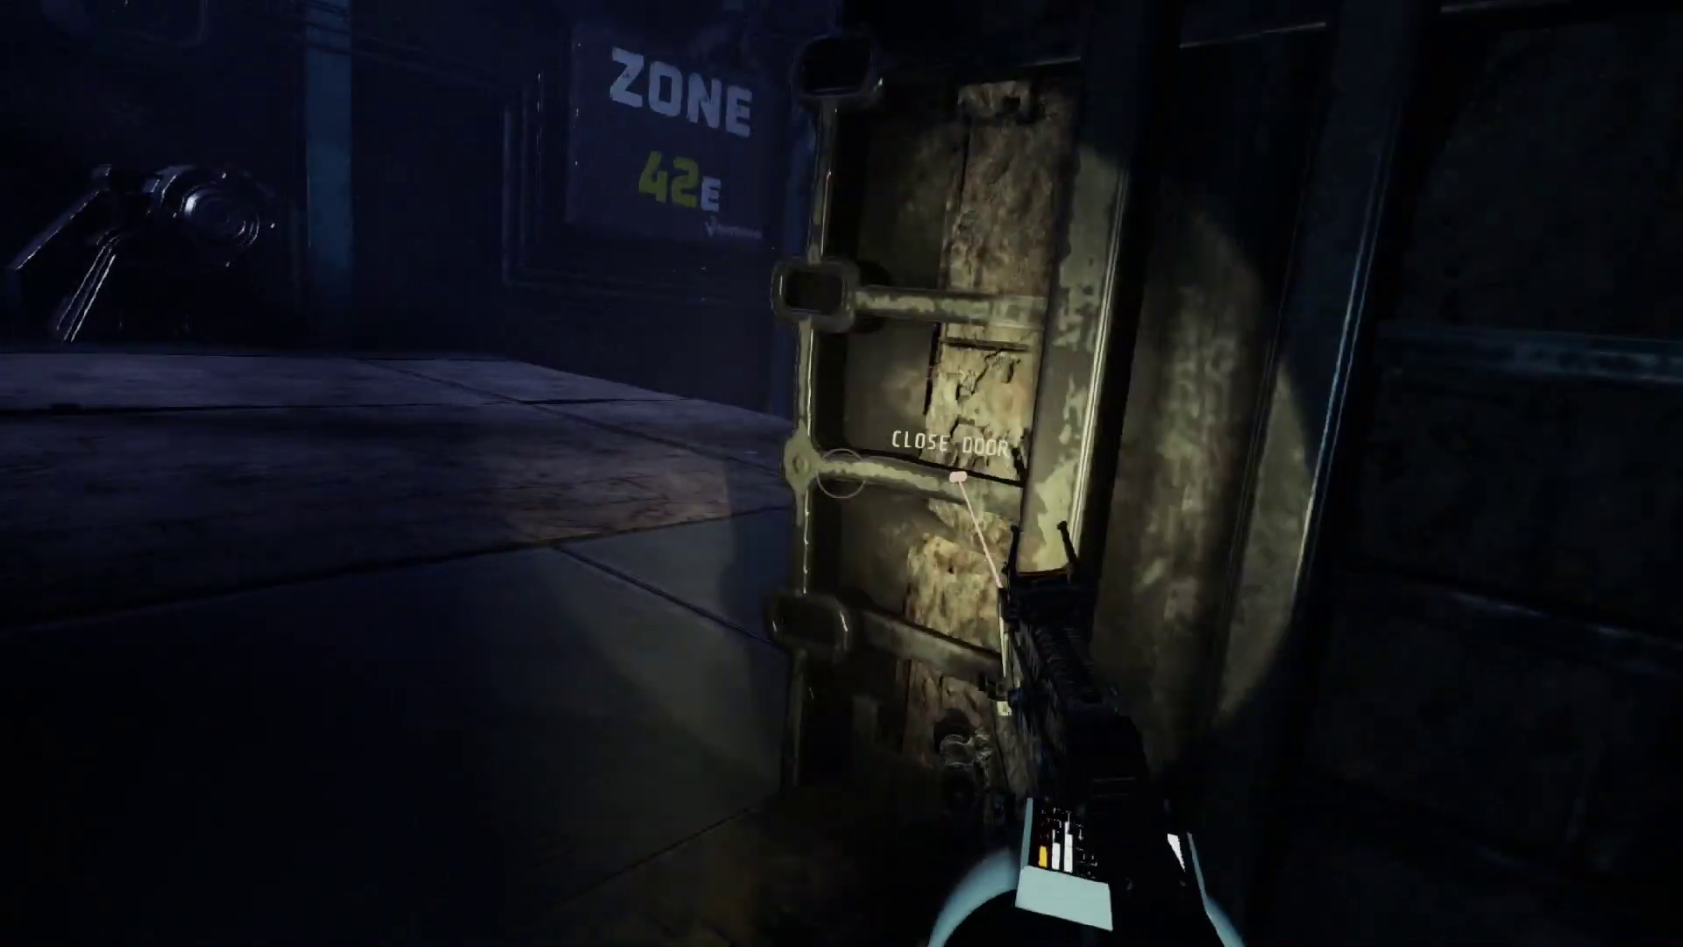
pyautogui.press('a')
pyautogui.press('w')
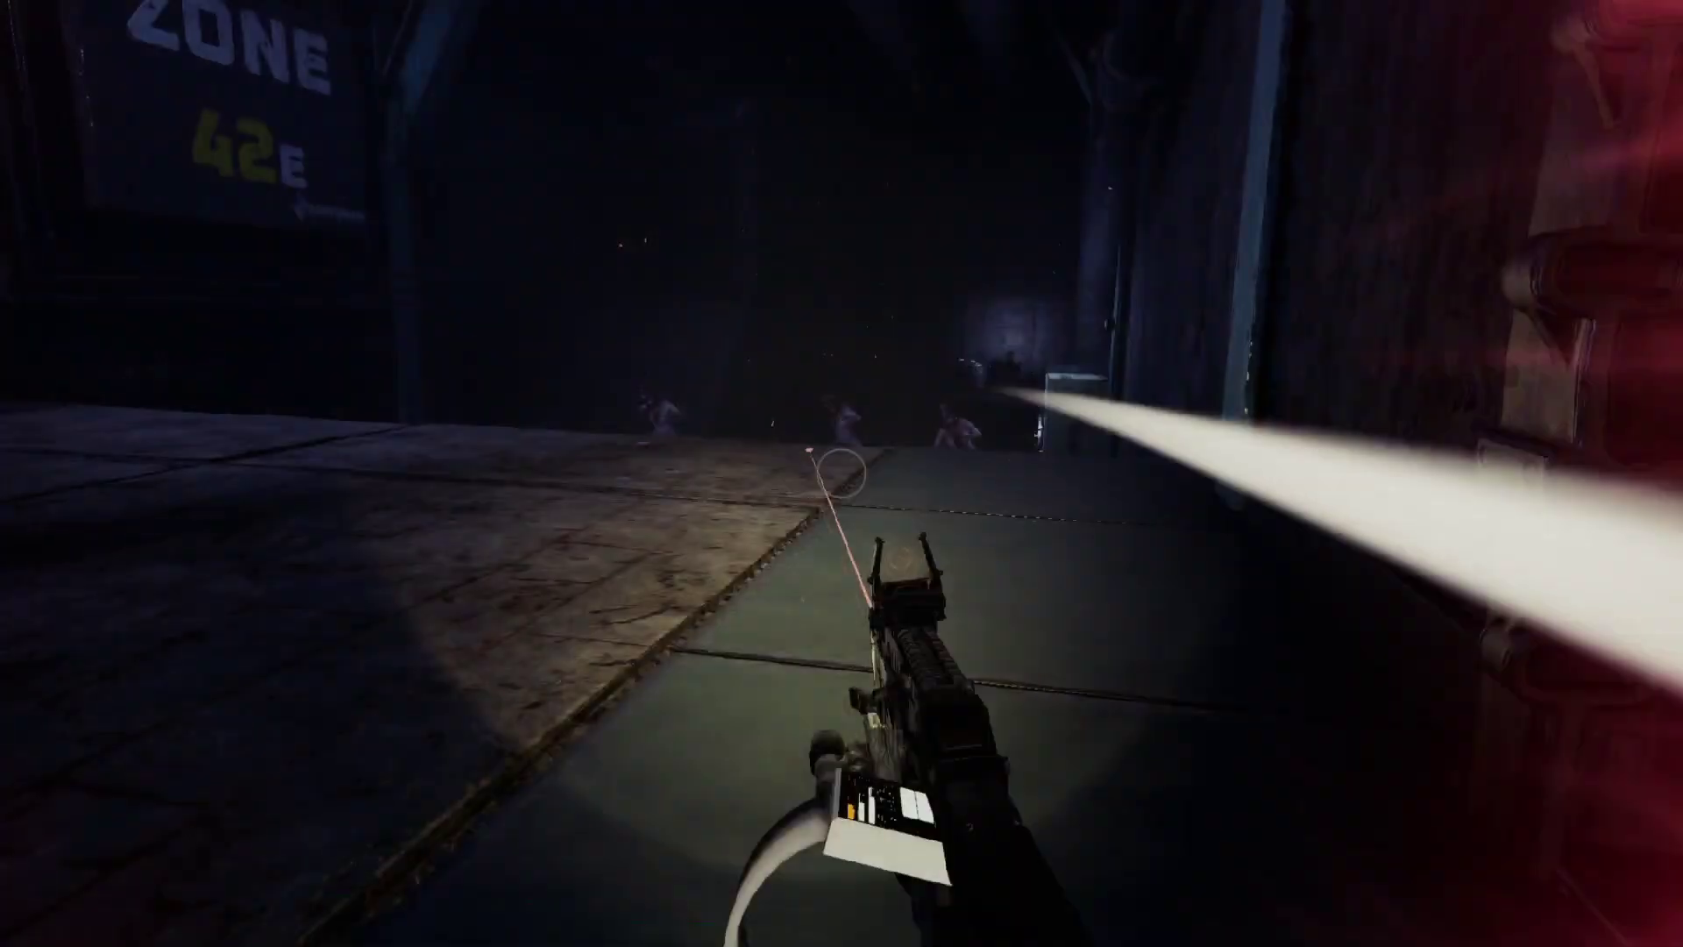
pyautogui.press('w')
pyautogui.click(841, 473)
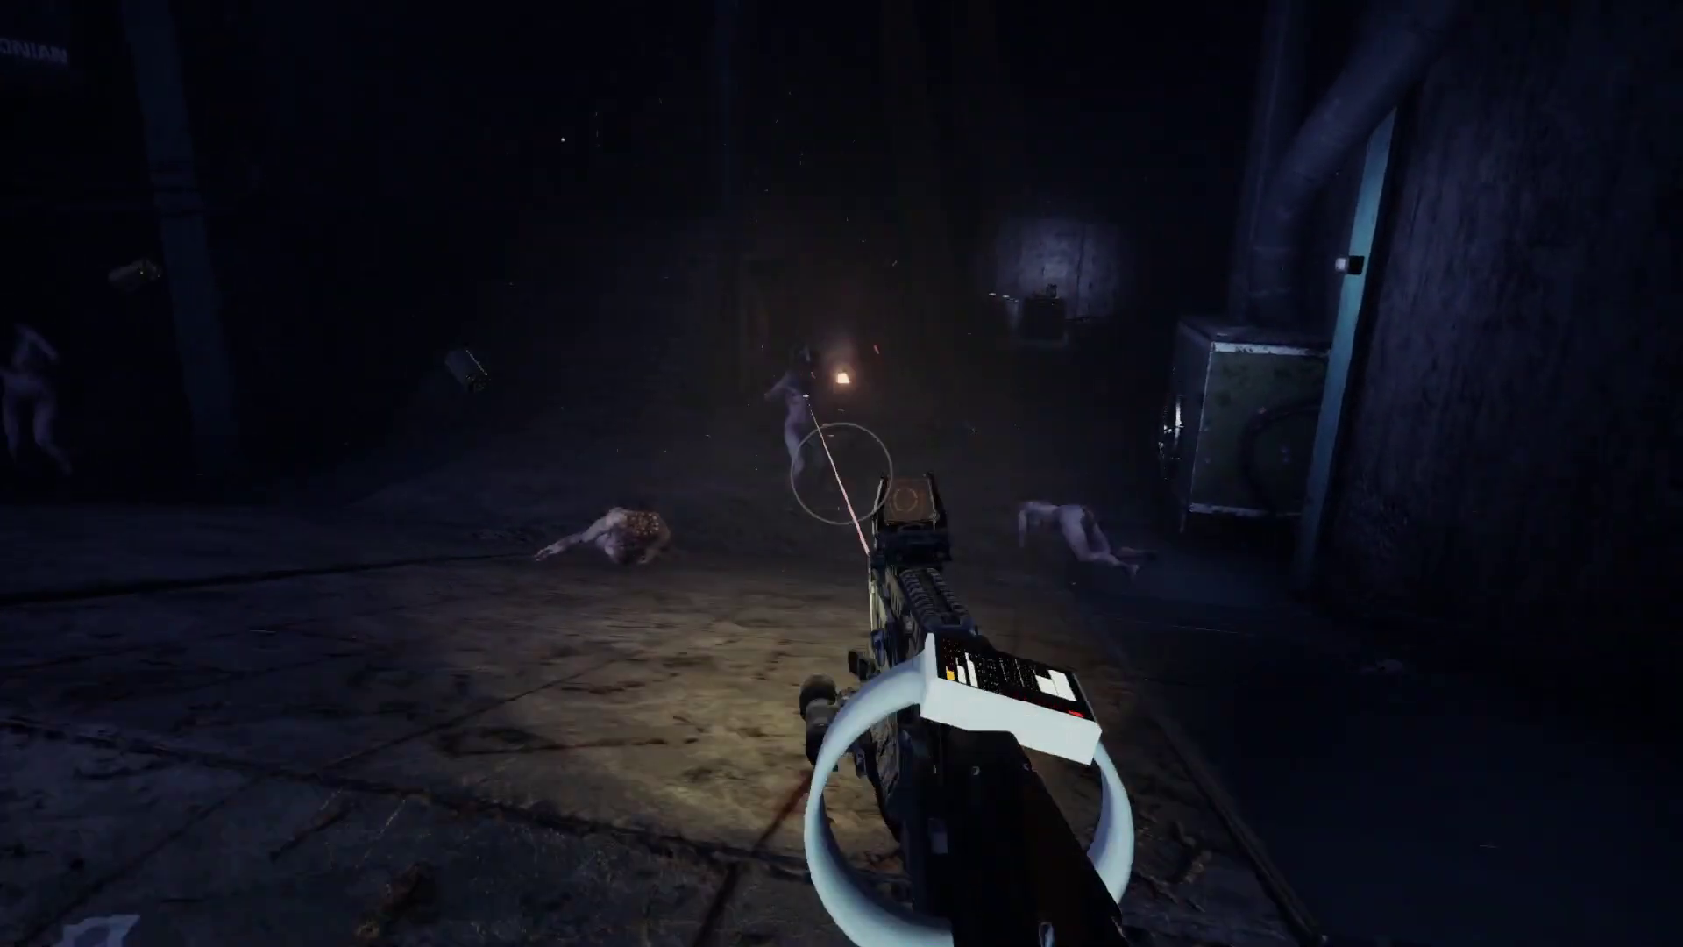
pyautogui.press('s')
pyautogui.click(841, 473)
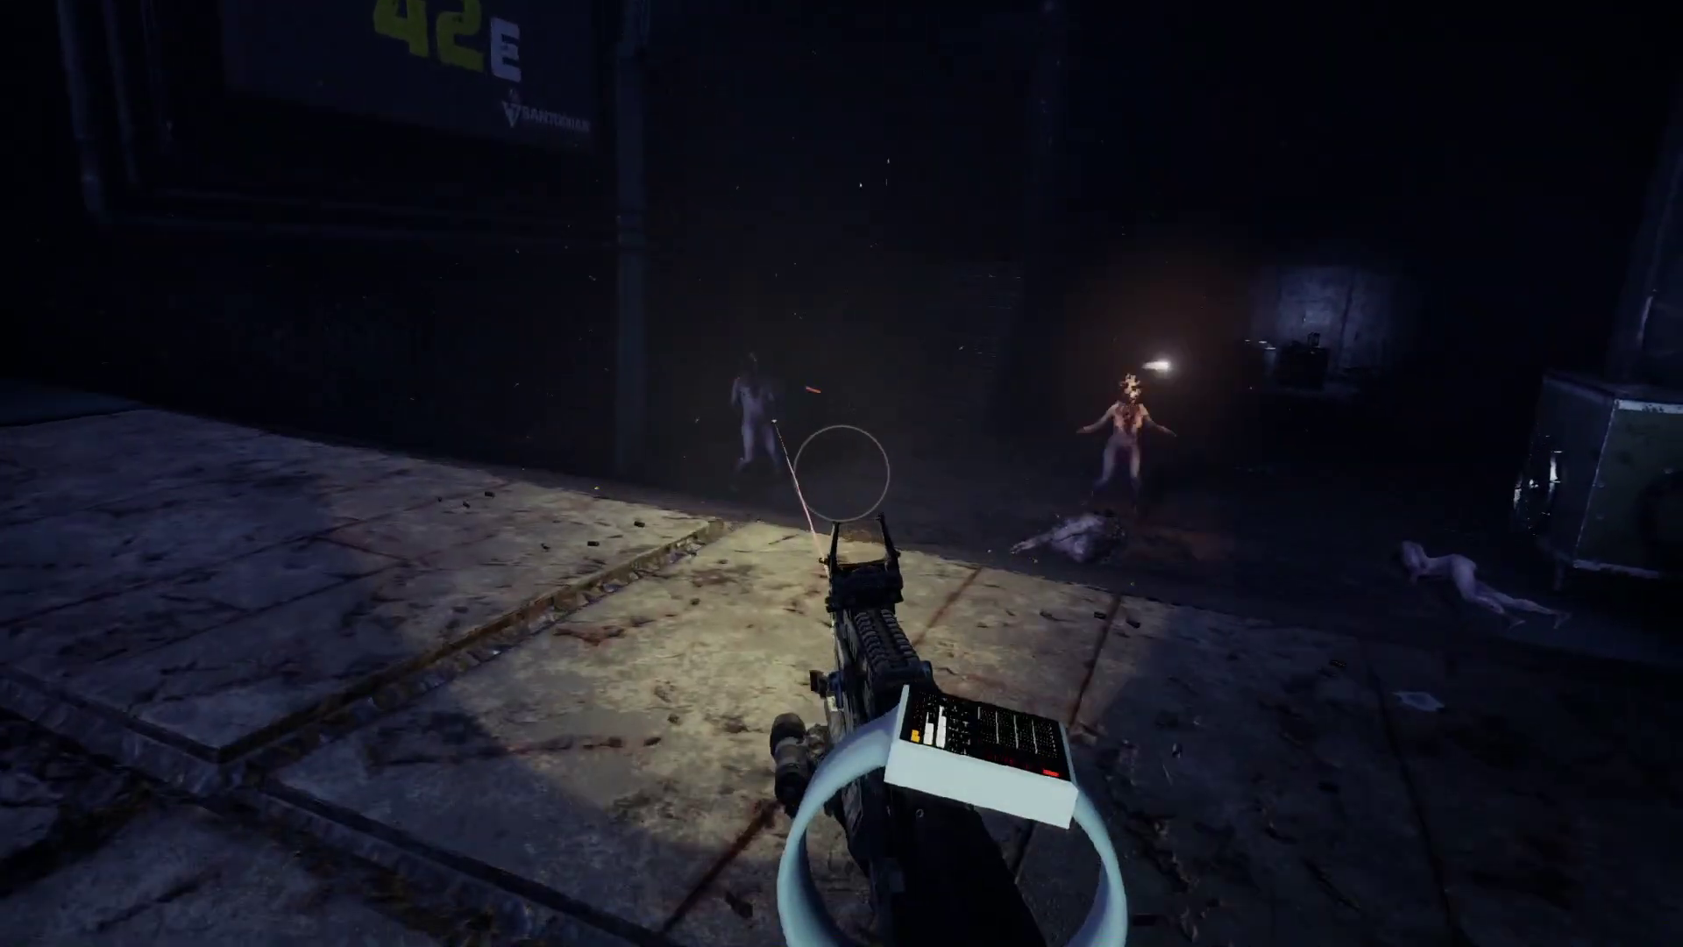
pyautogui.press('s')
pyautogui.click(842, 473)
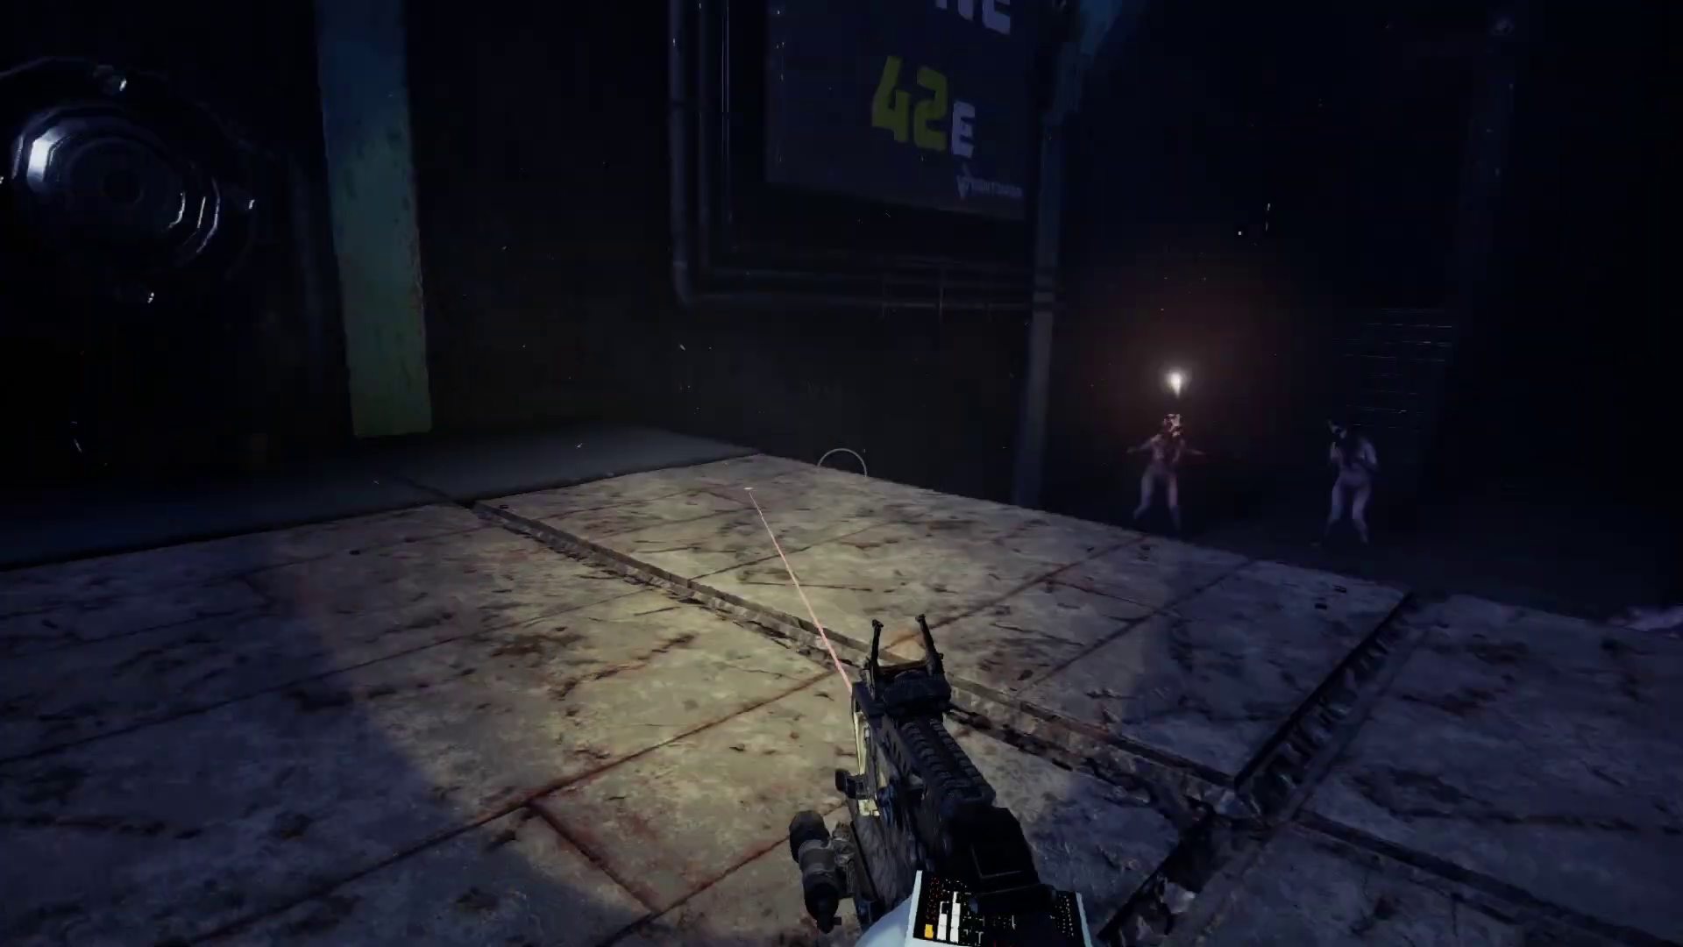
pyautogui.click(842, 474)
pyautogui.press('a')
pyautogui.press('w')
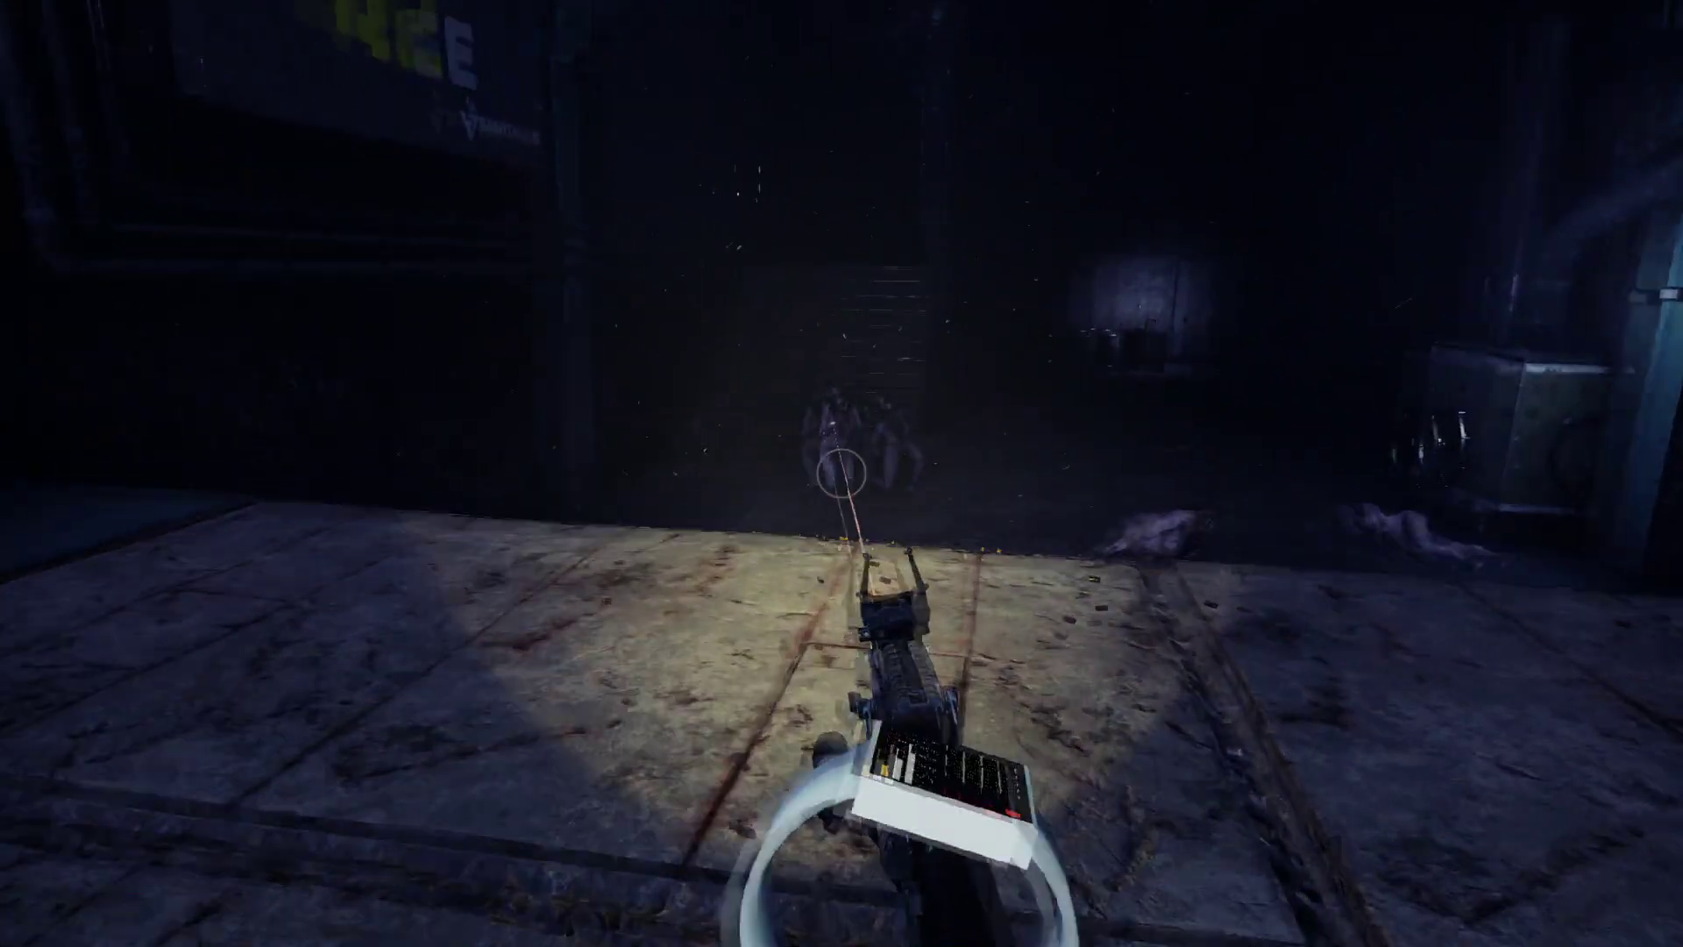
pyautogui.press('s')
pyautogui.click(841, 473)
pyautogui.click(842, 473)
pyautogui.press('w')
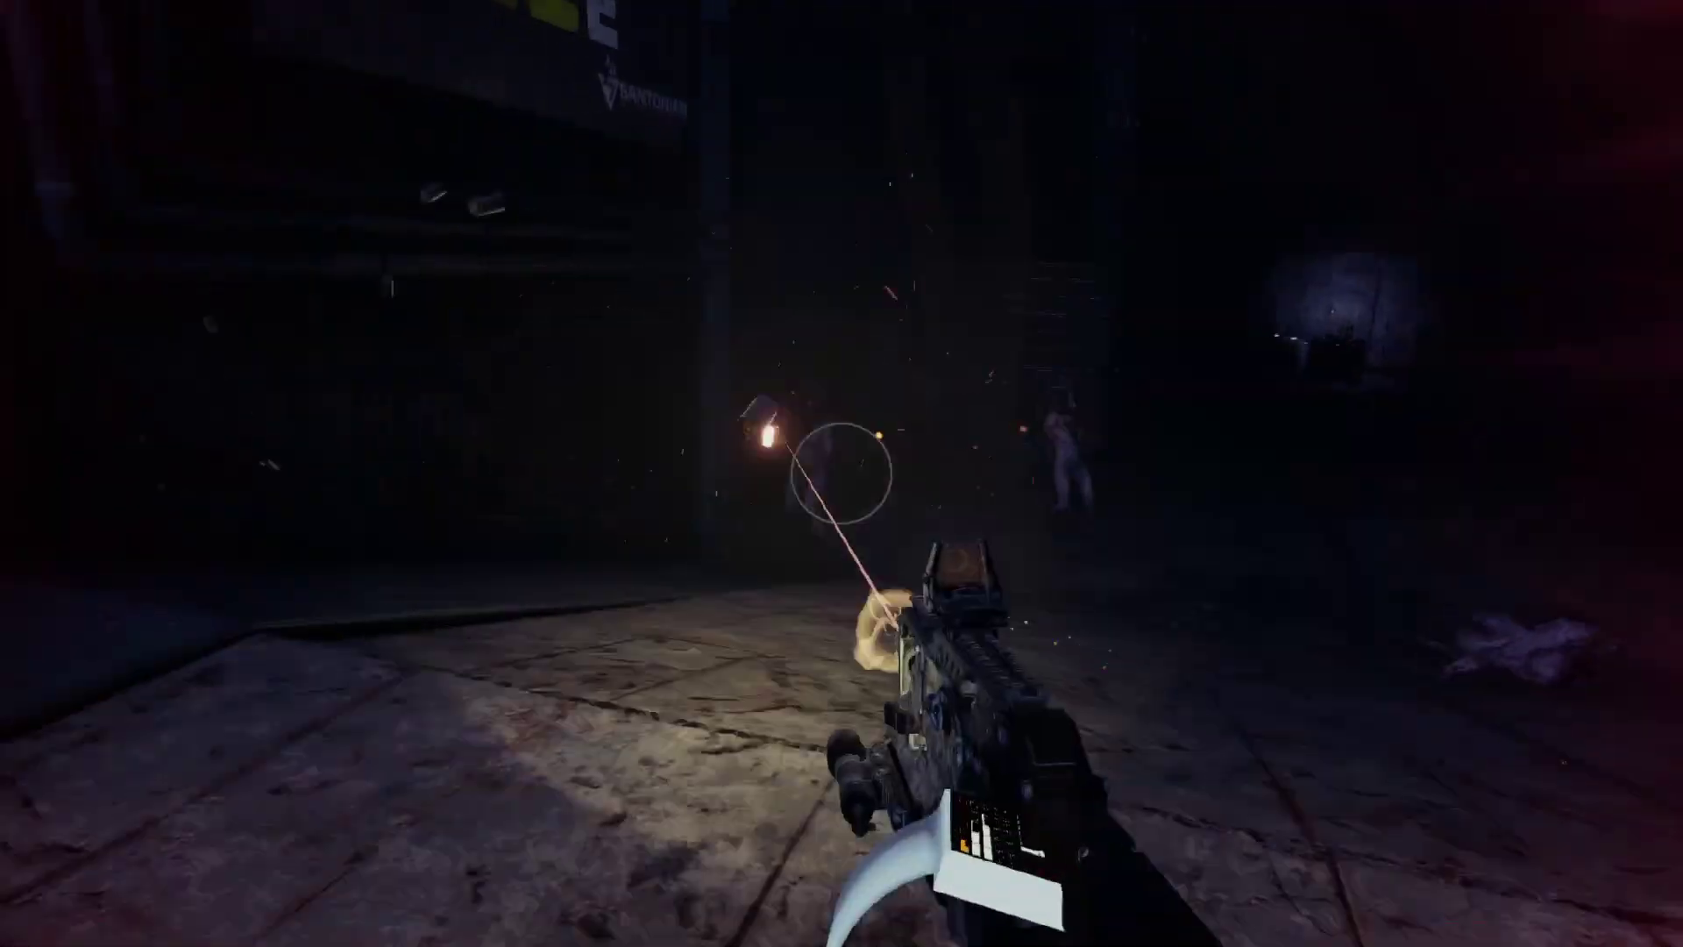
pyautogui.press('w')
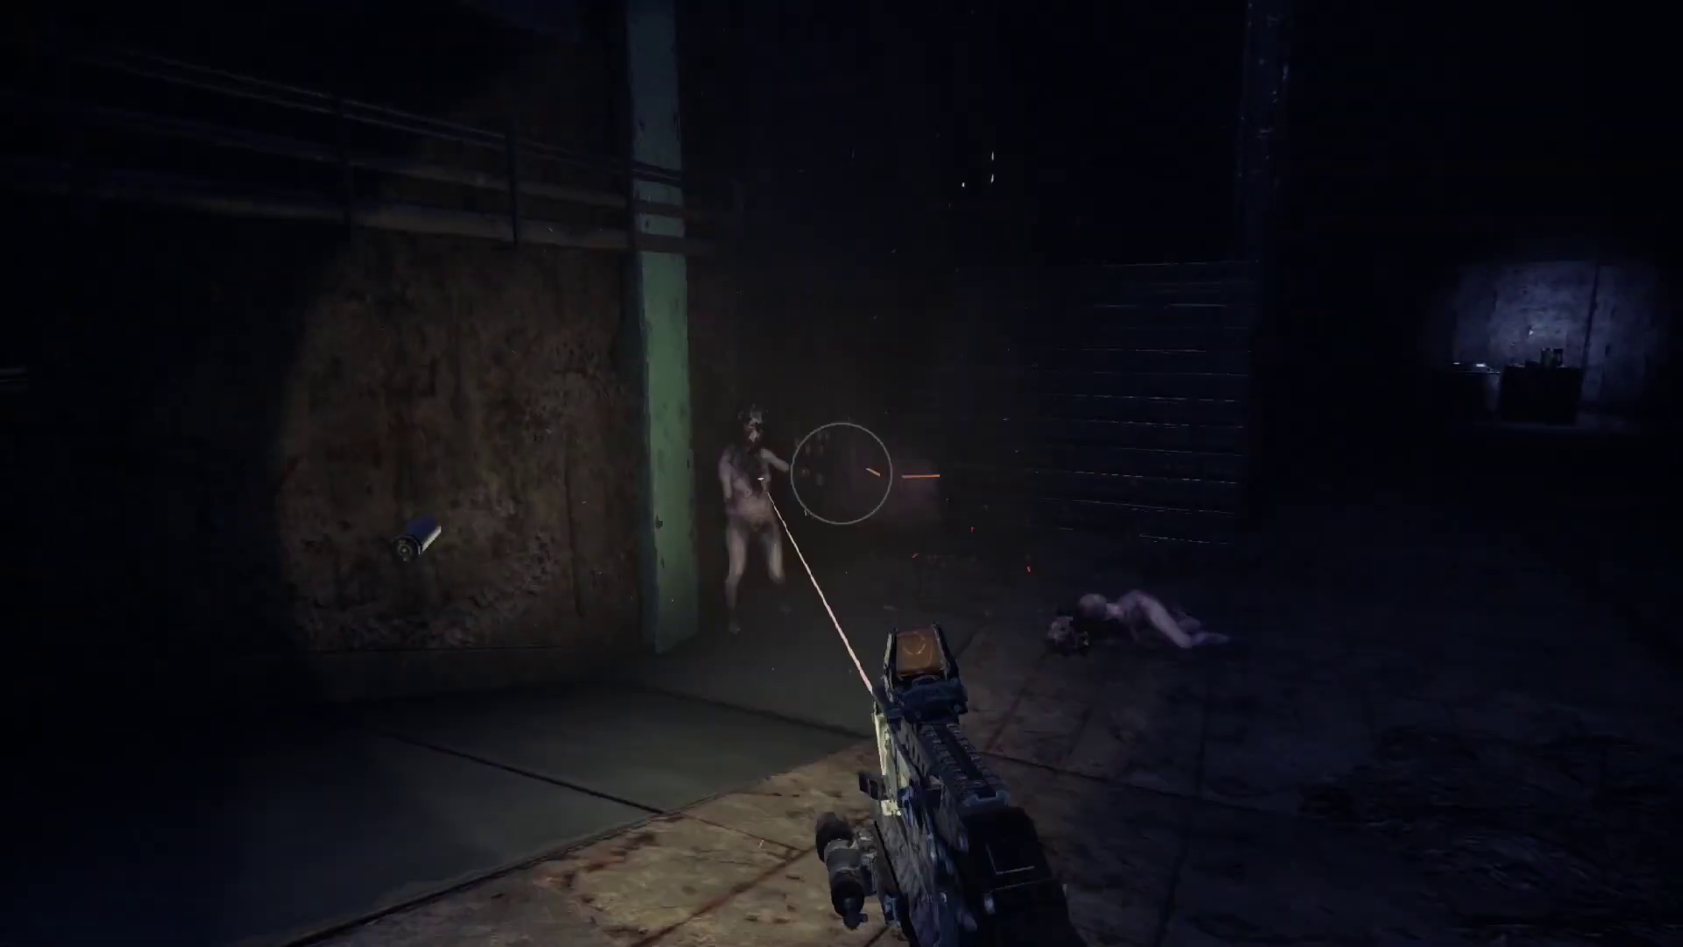
pyautogui.click(842, 474)
pyautogui.press('w')
pyautogui.click(842, 473)
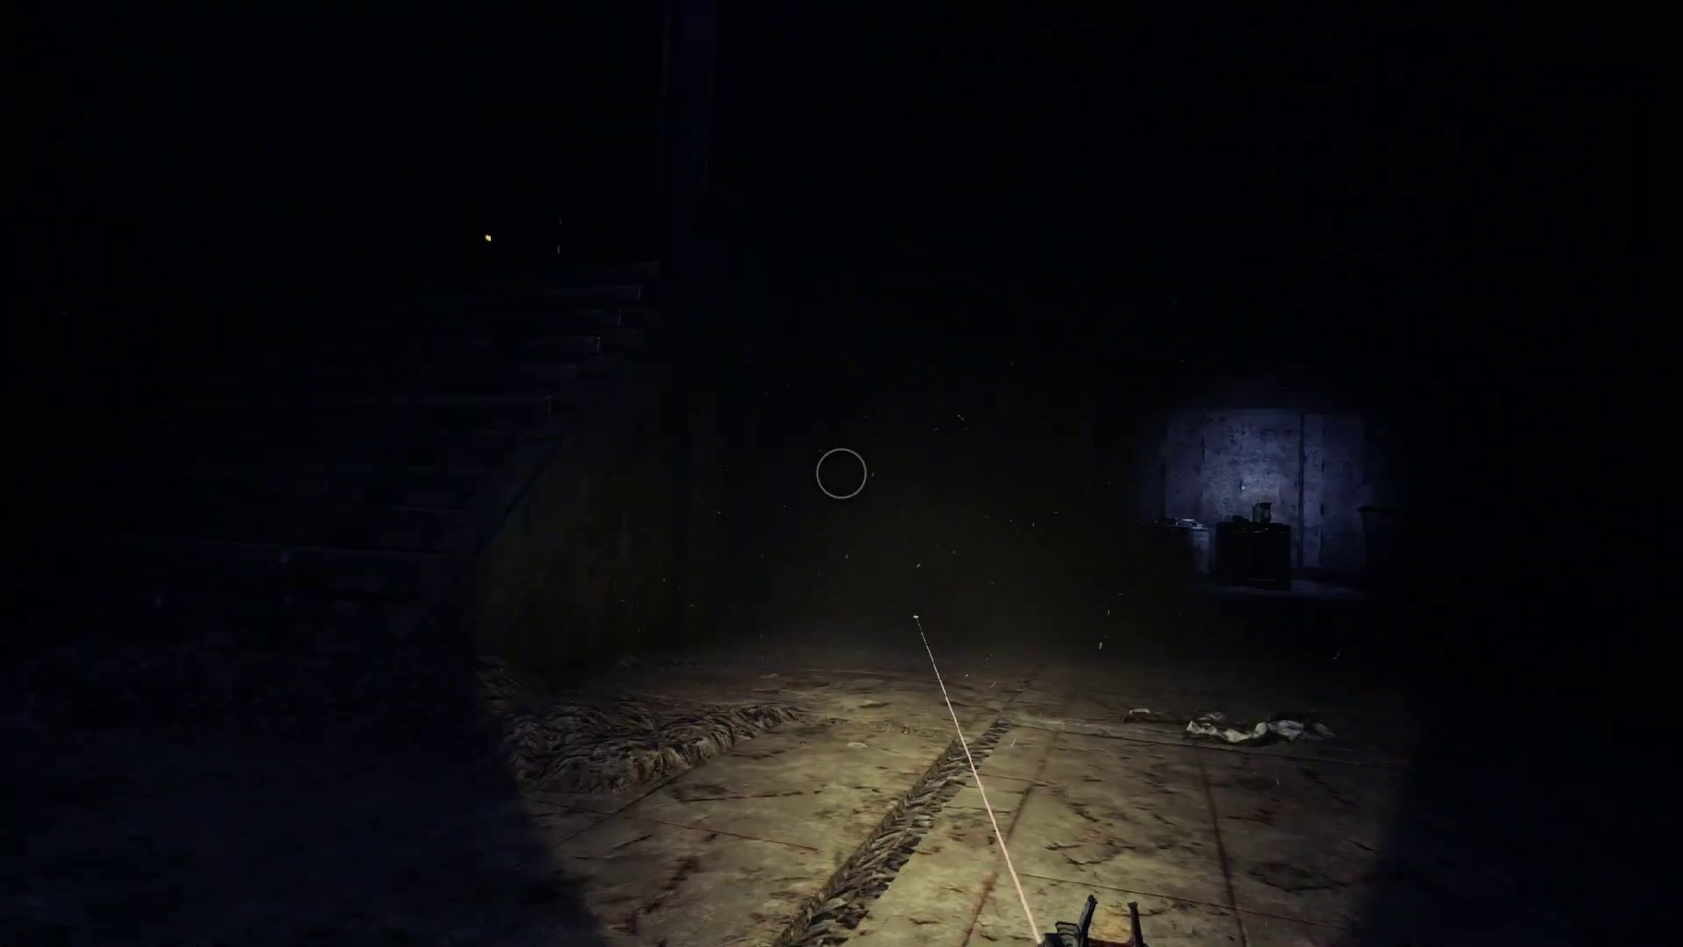
pyautogui.press('w')
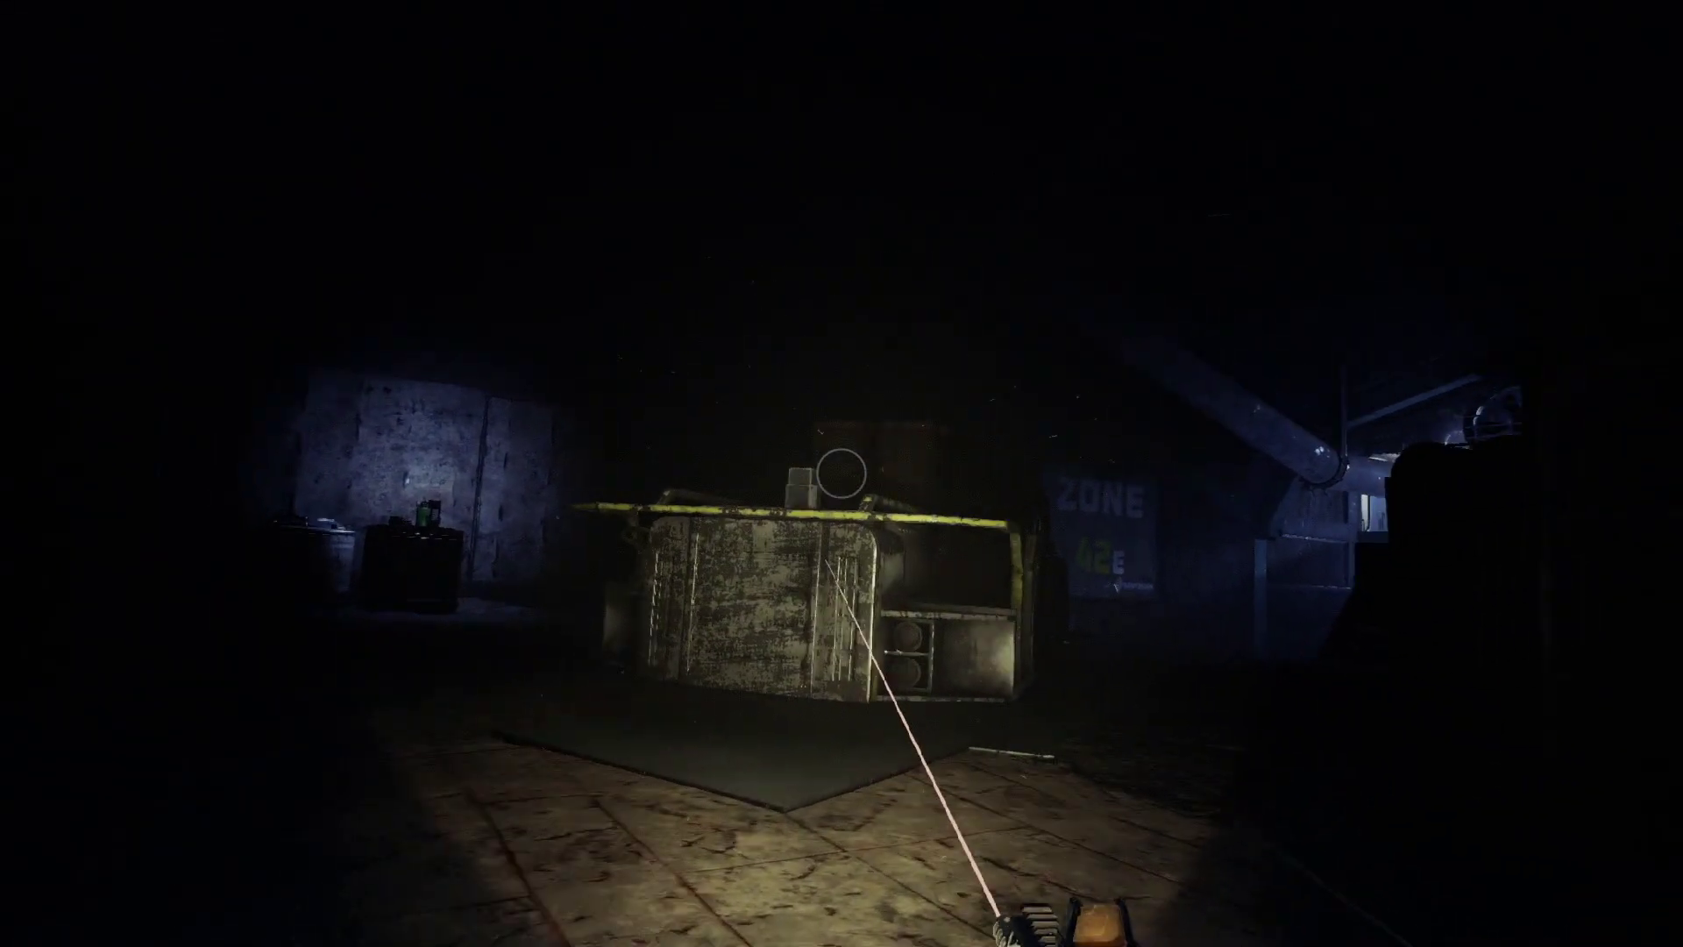
pyautogui.press('w')
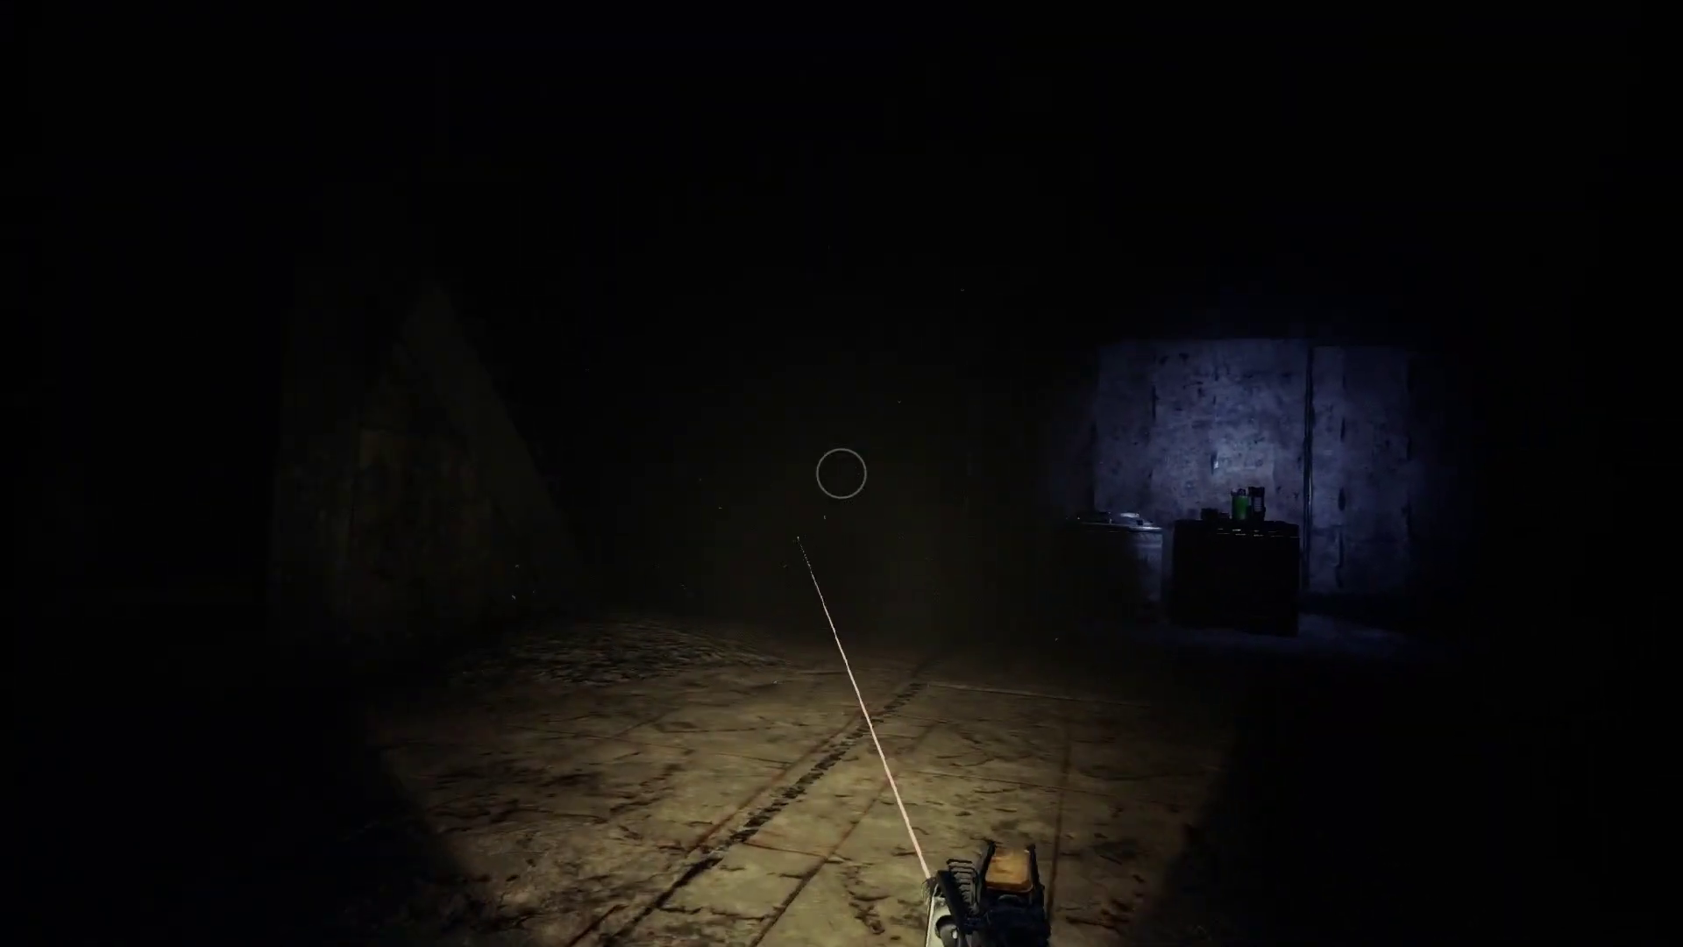
pyautogui.press('w')
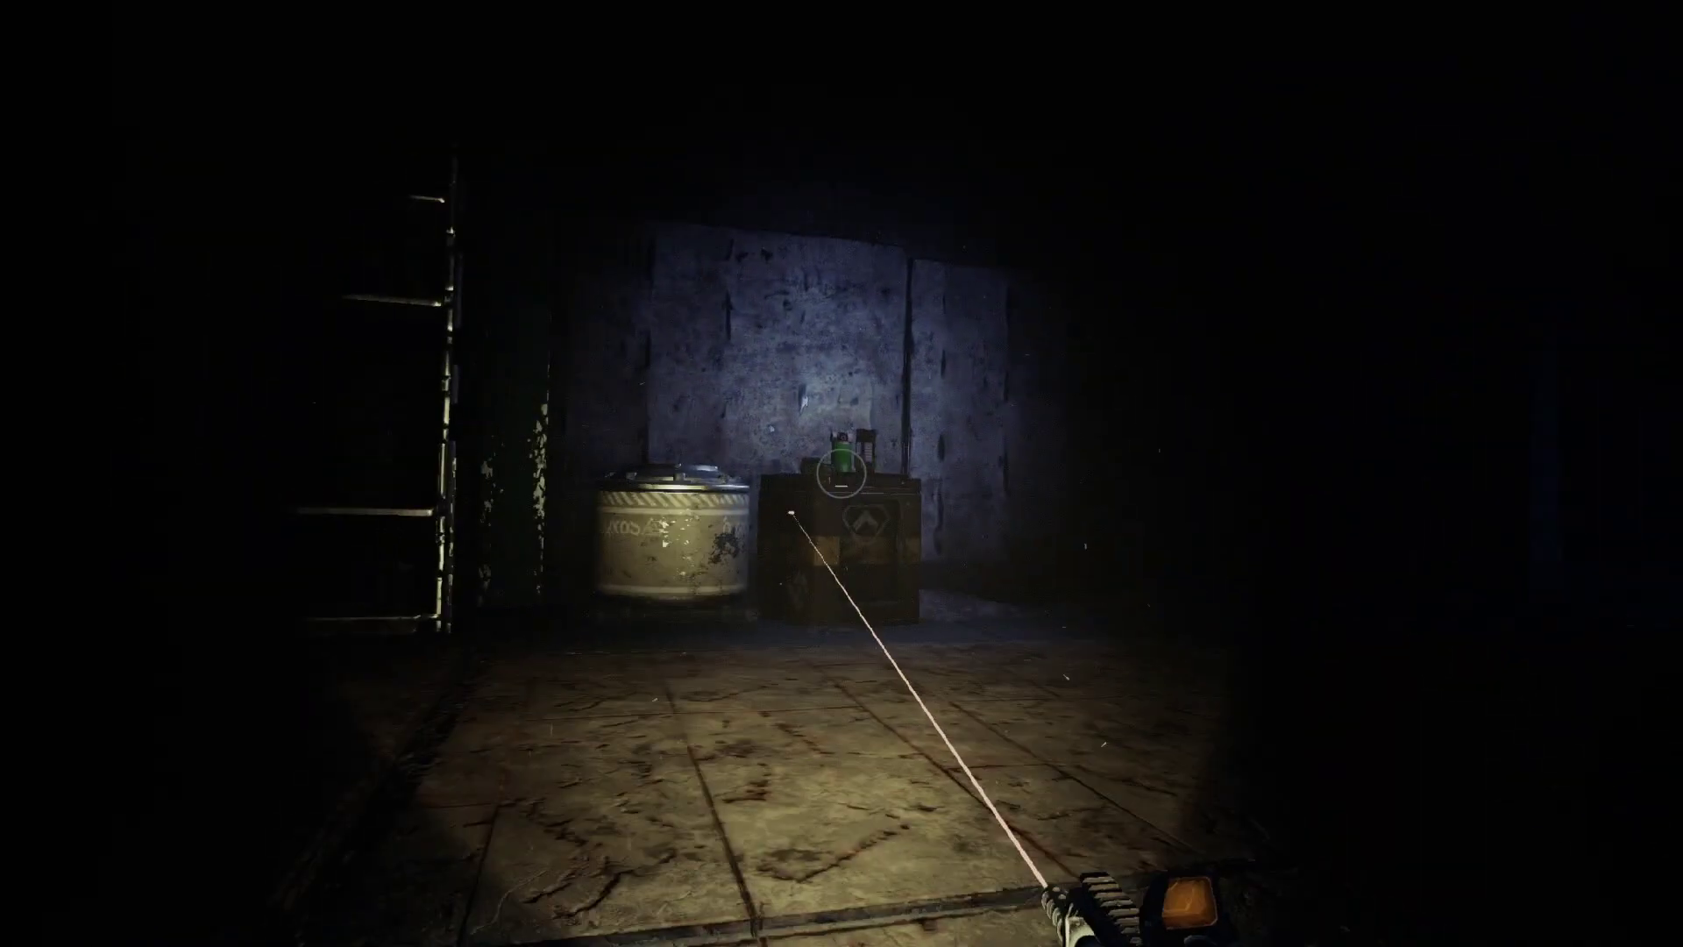
pyautogui.press('w')
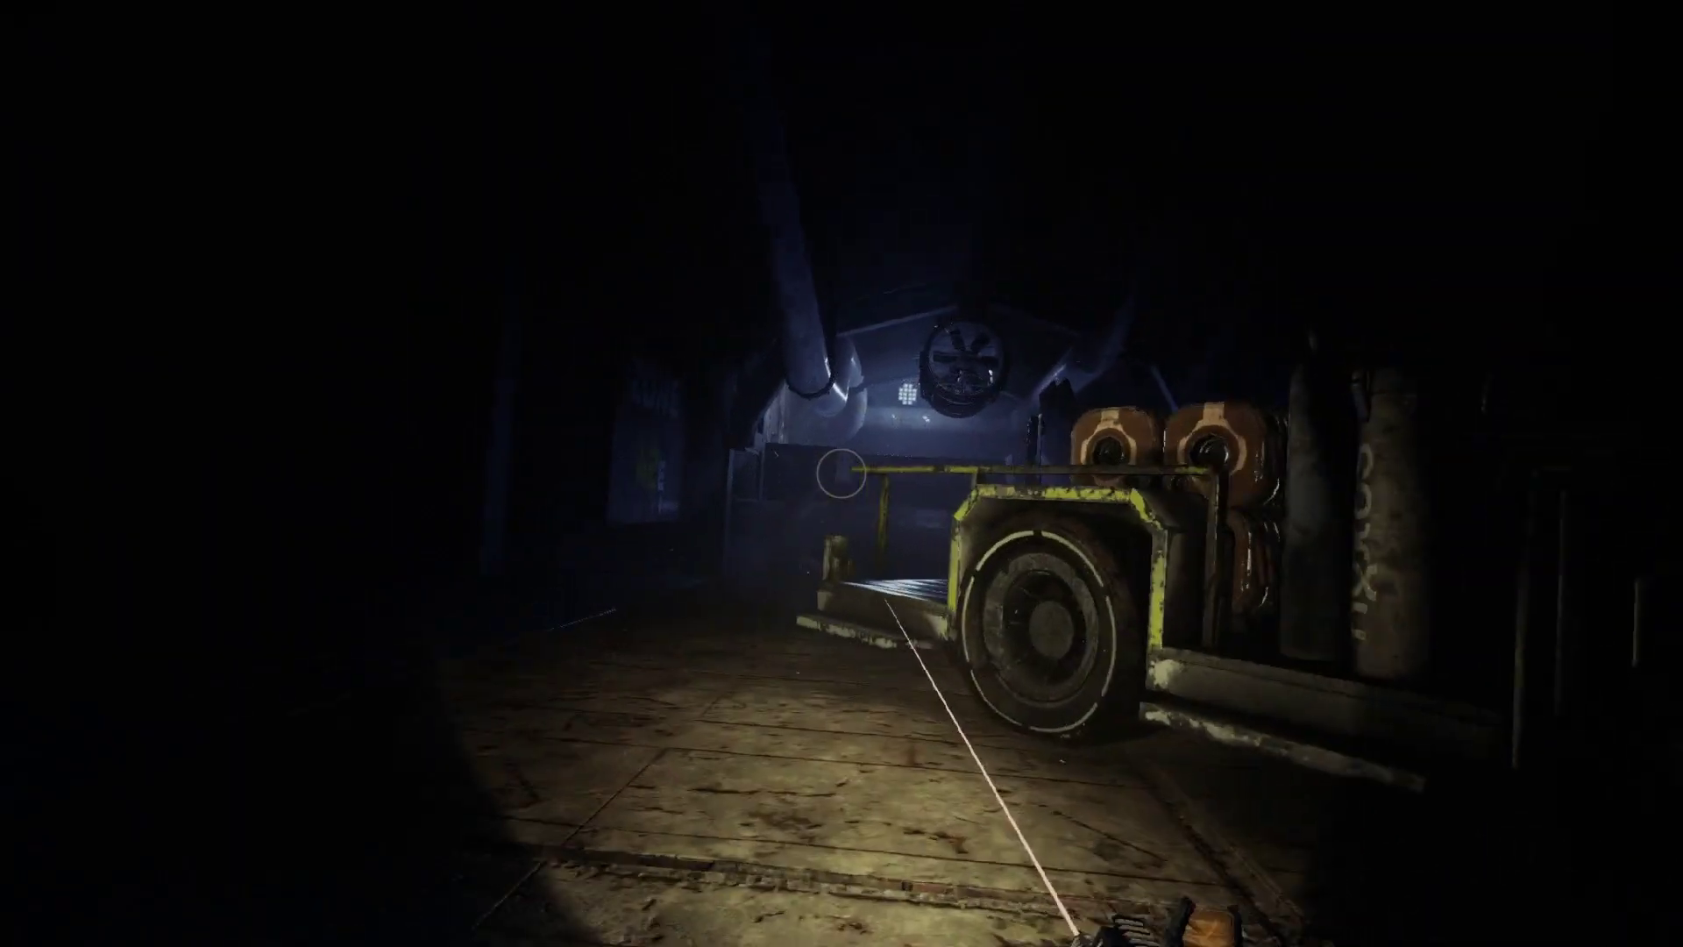
pyautogui.press('w')
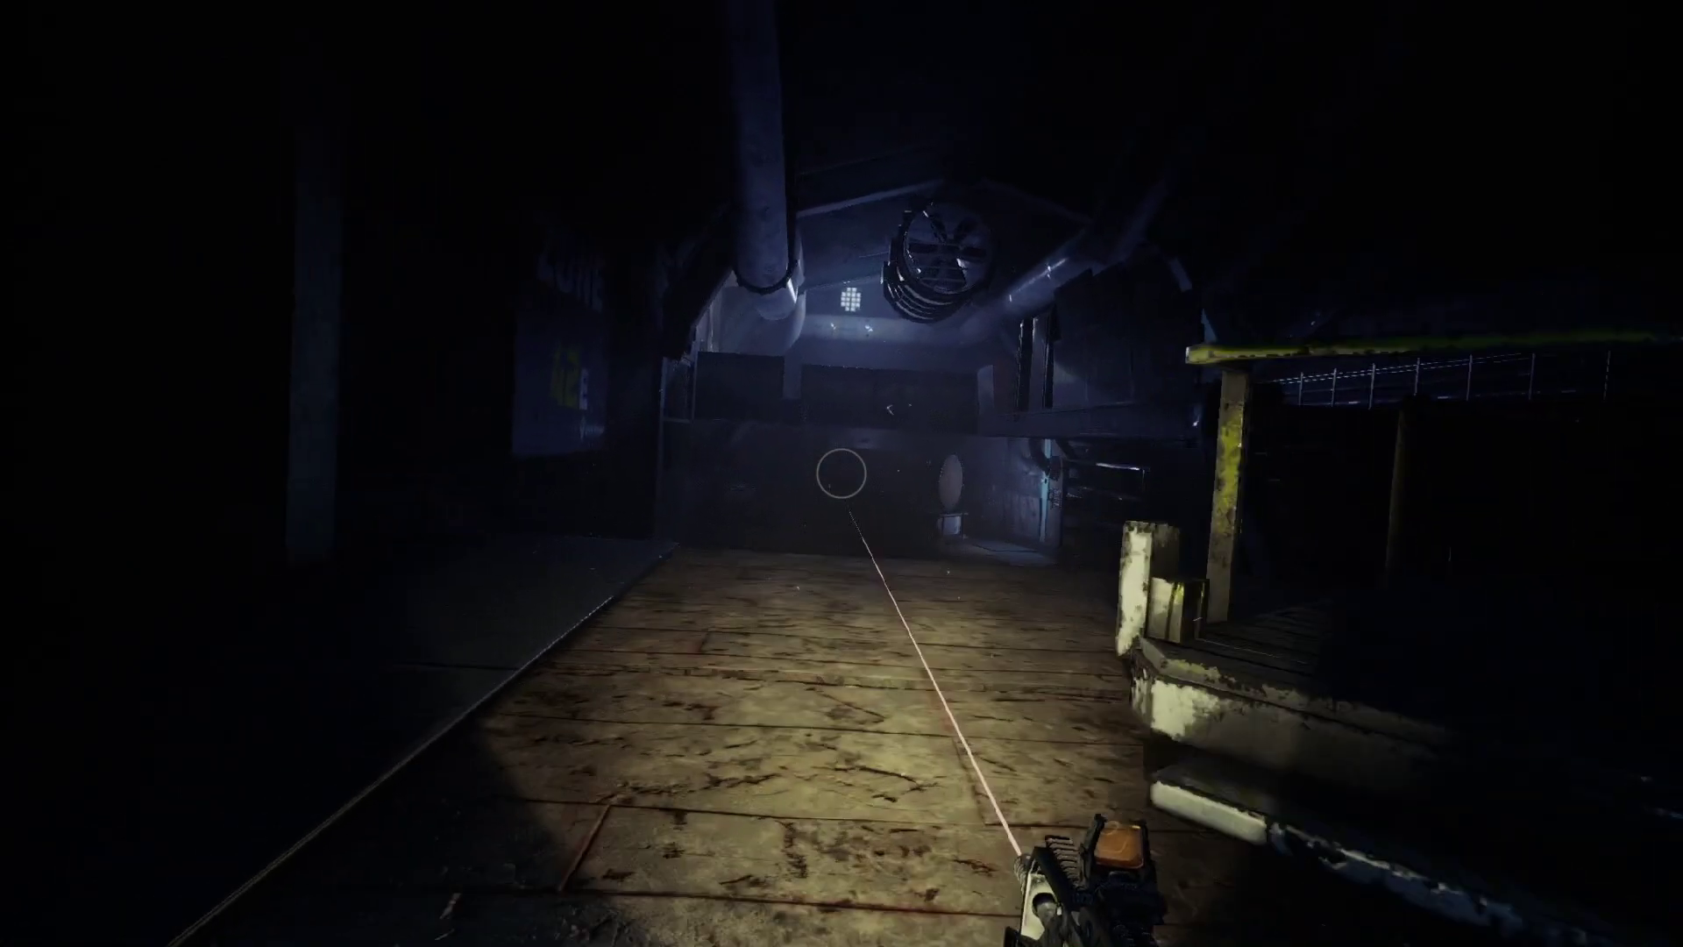
pyautogui.press('w')
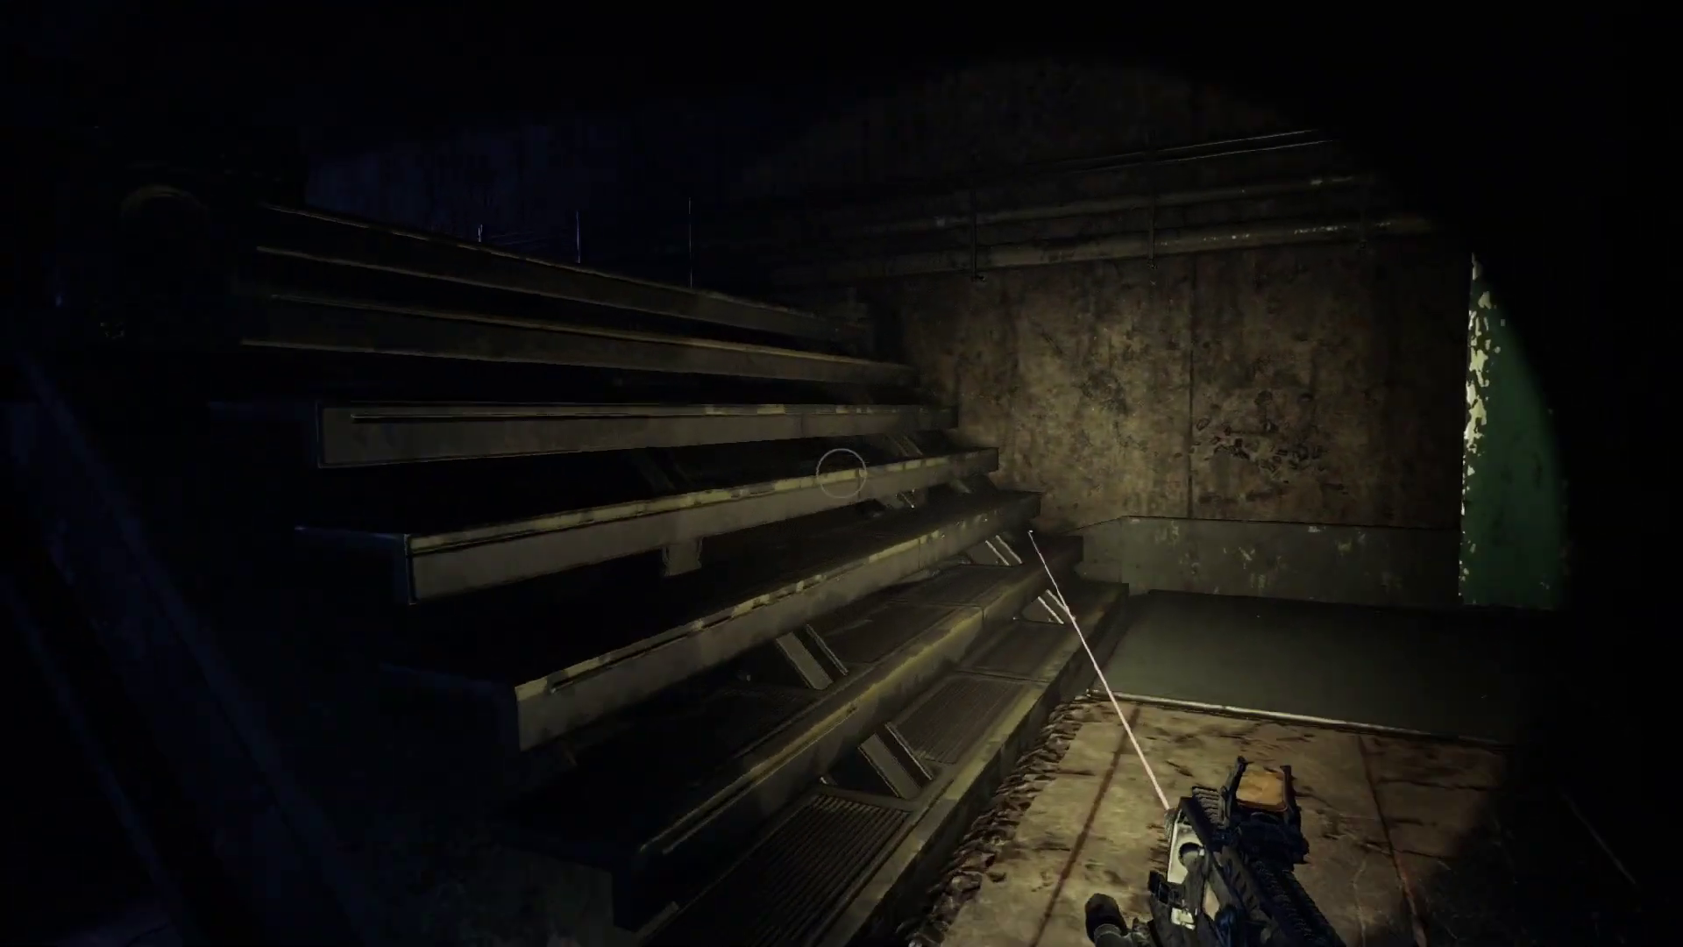
pyautogui.press('w')
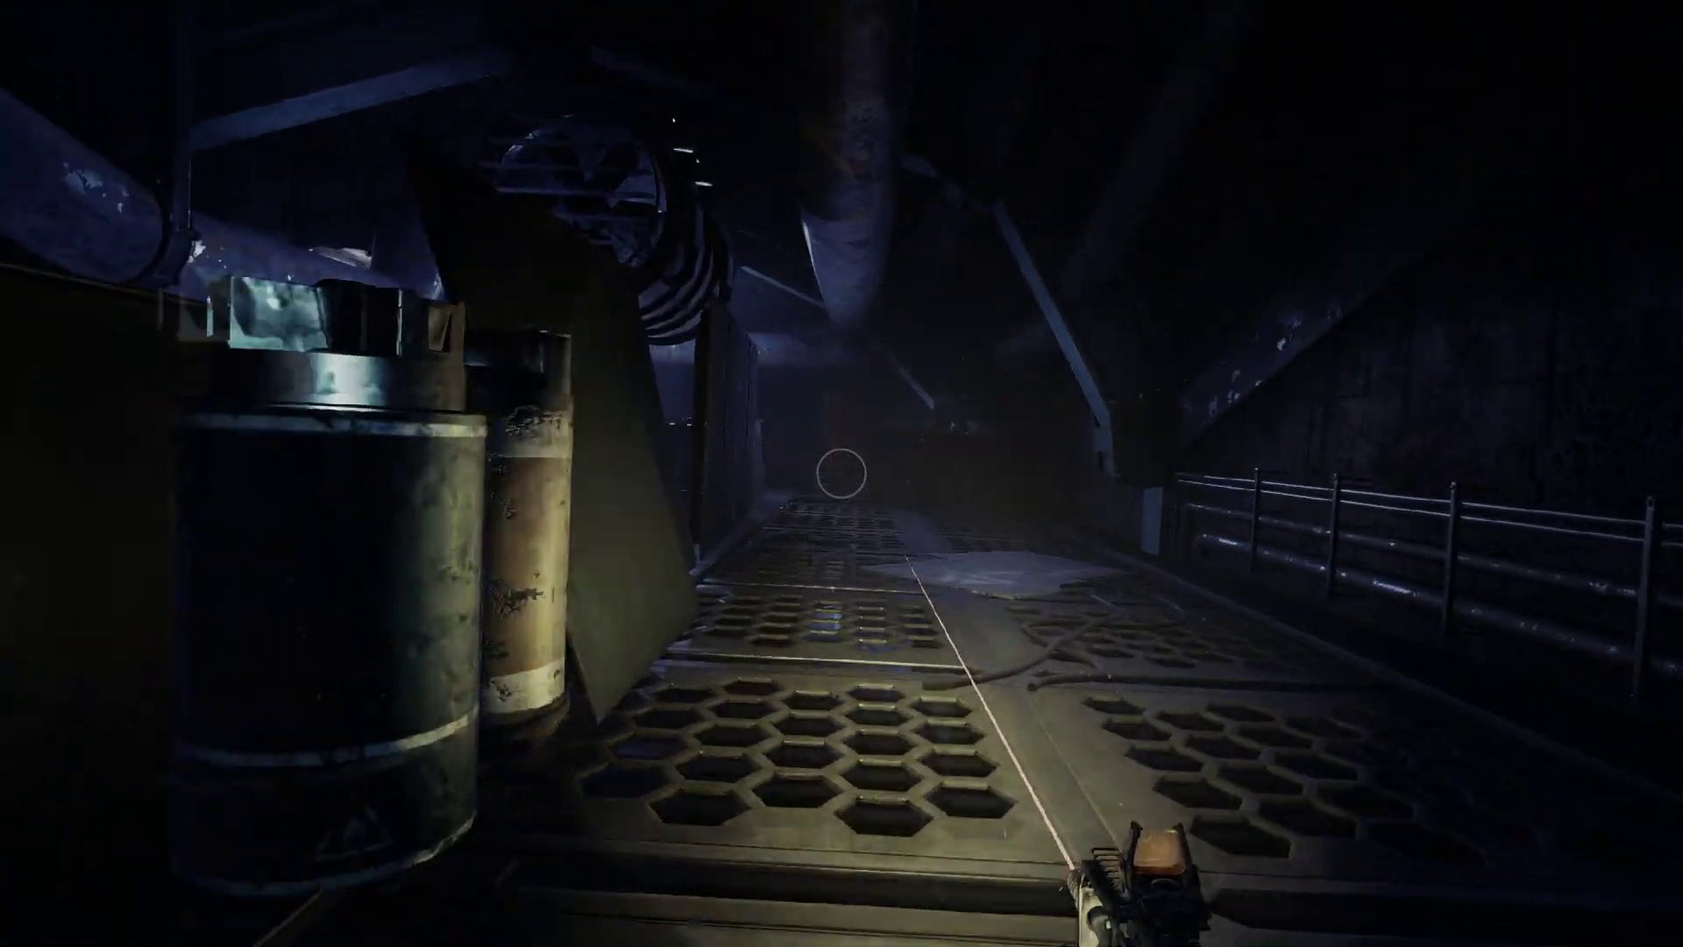
pyautogui.press('w')
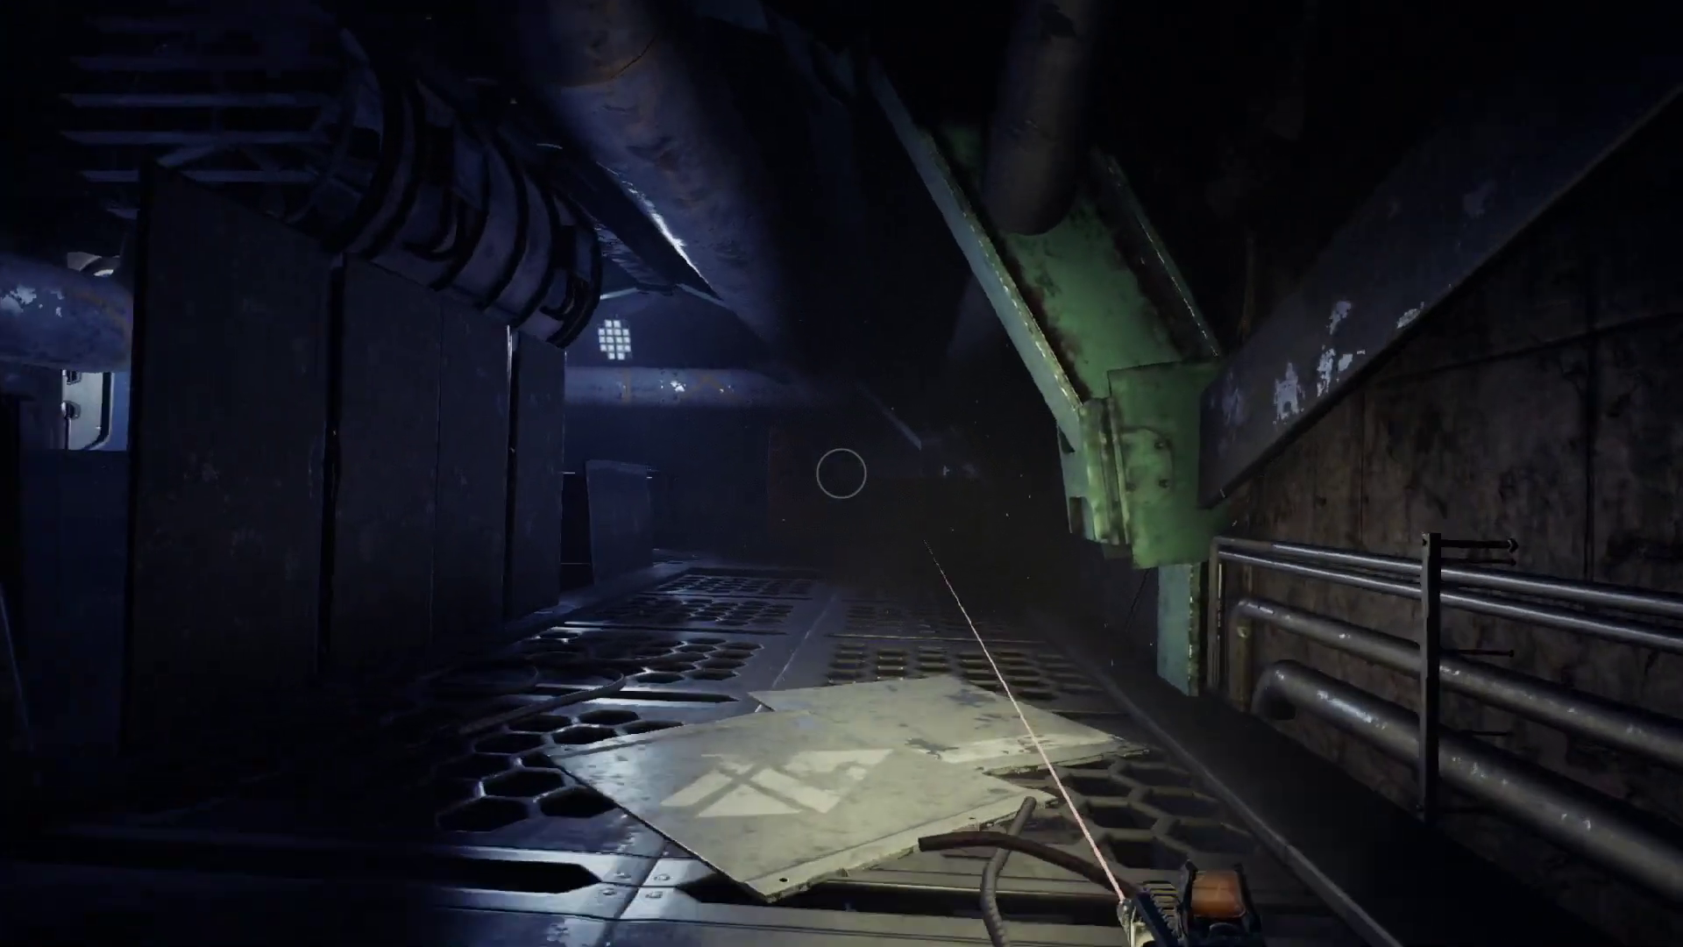
pyautogui.press('w')
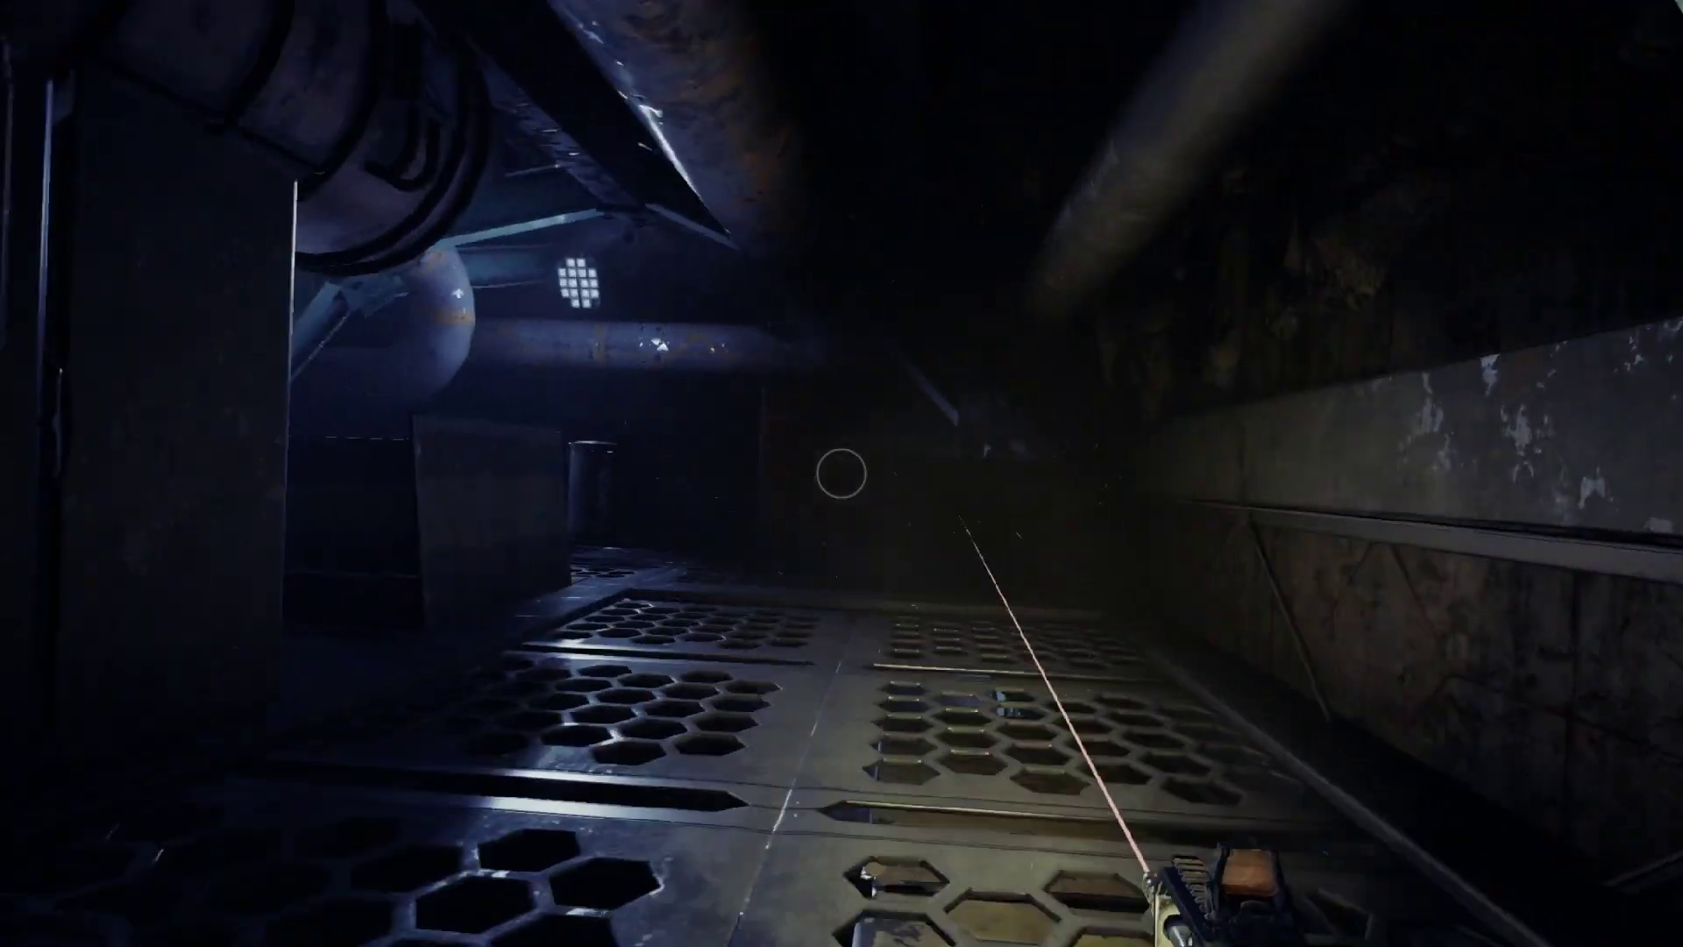
pyautogui.press('w')
pyautogui.press('d')
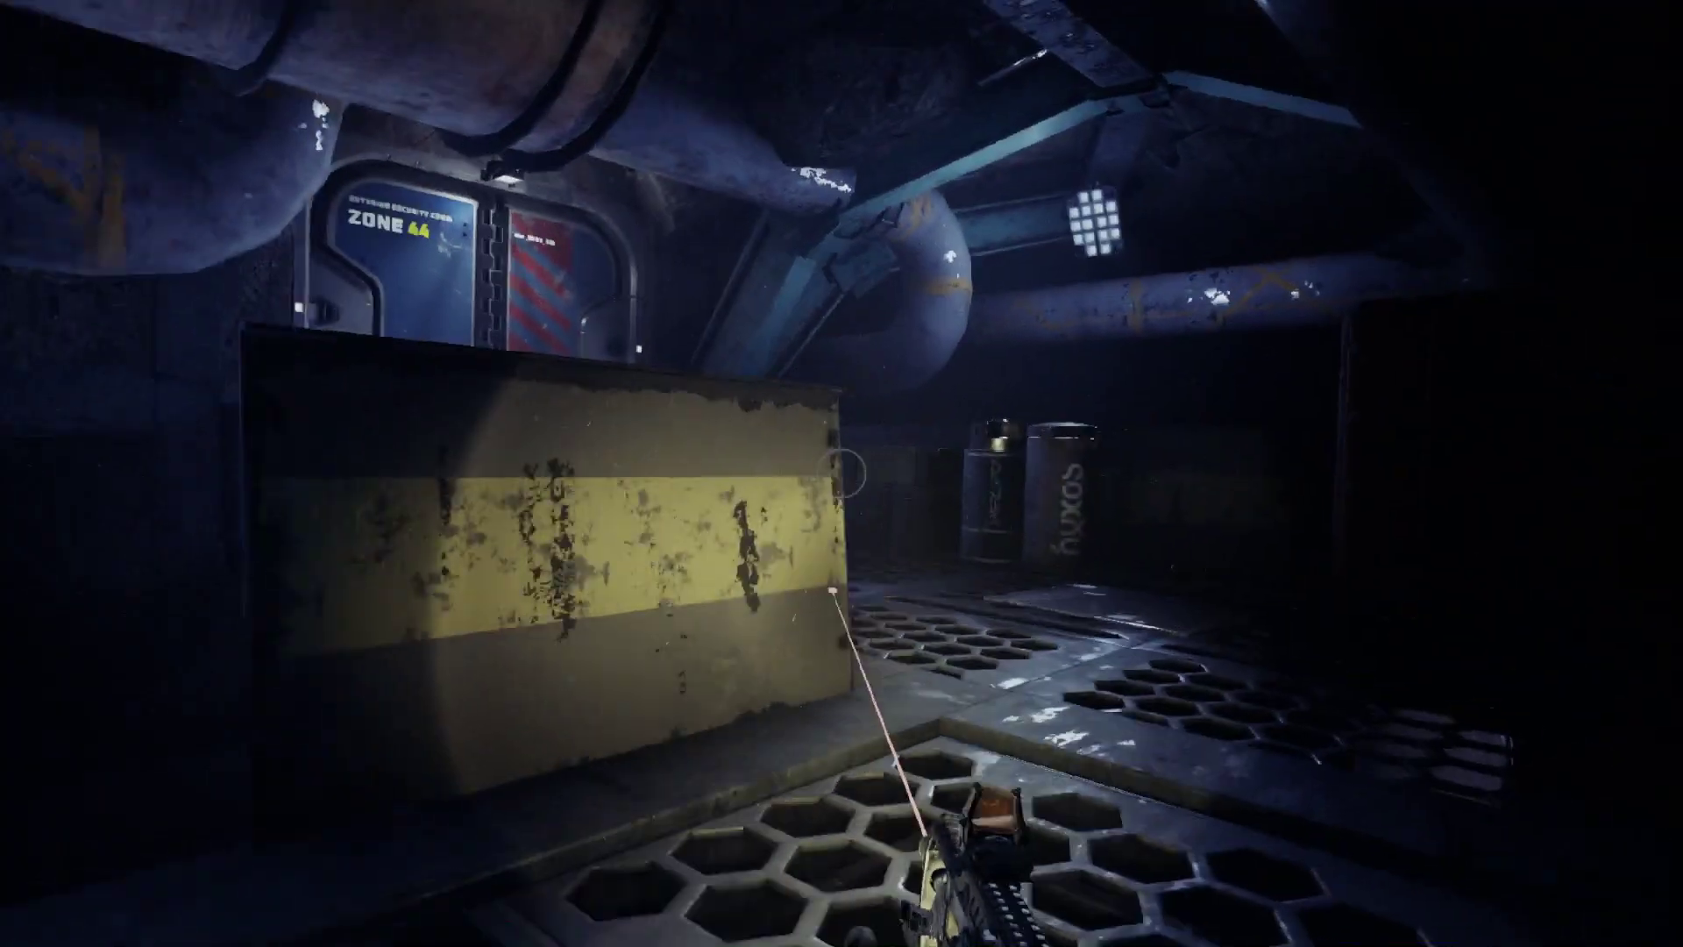